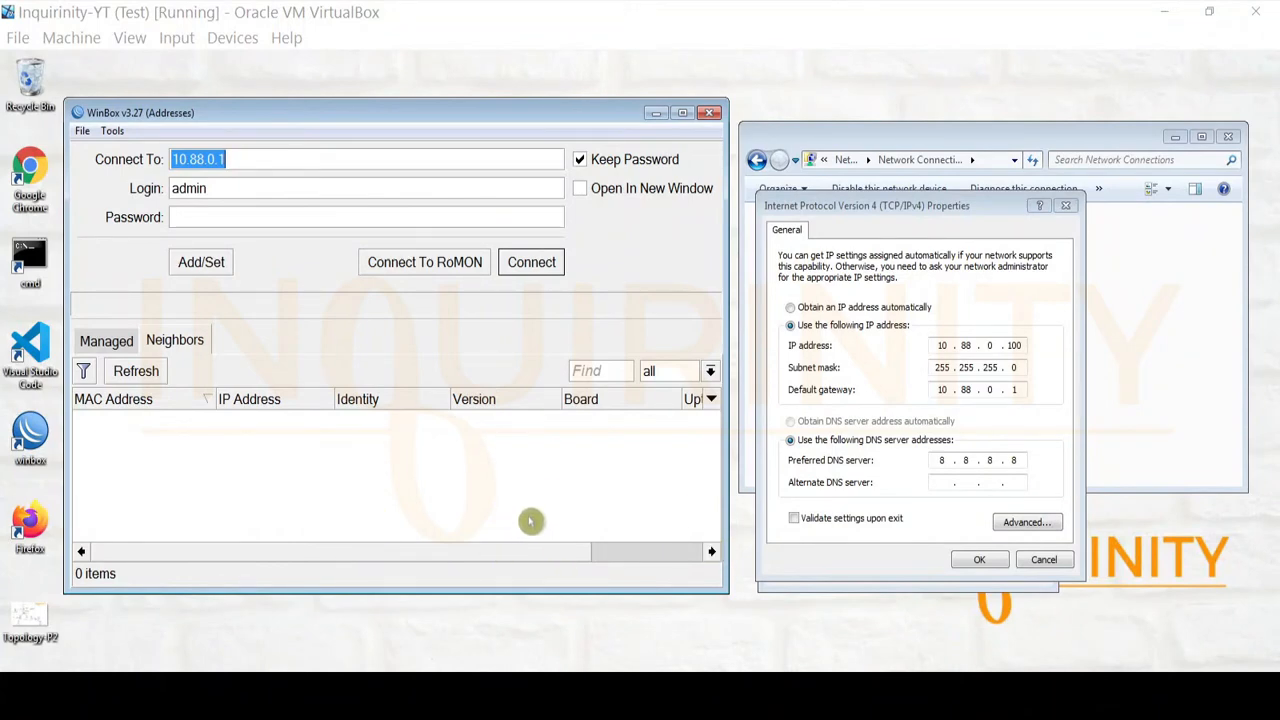
Bring up the Topology-P2 diagram showing MGT-PC at 10.88.0.100/24 and MT-Hotspot at 10.88.0.1/24
click(308, 688)
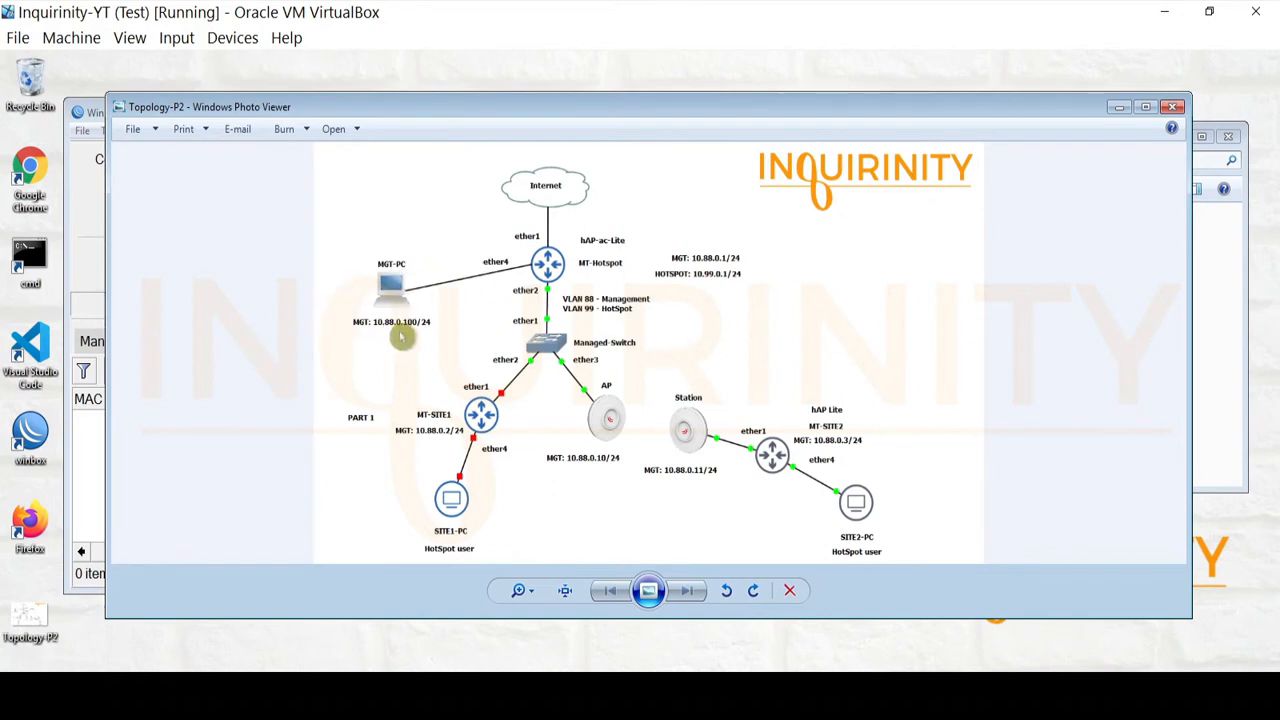
Minimize the Topology-P2 diagram to get back to the WinBox login window
click(1118, 107)
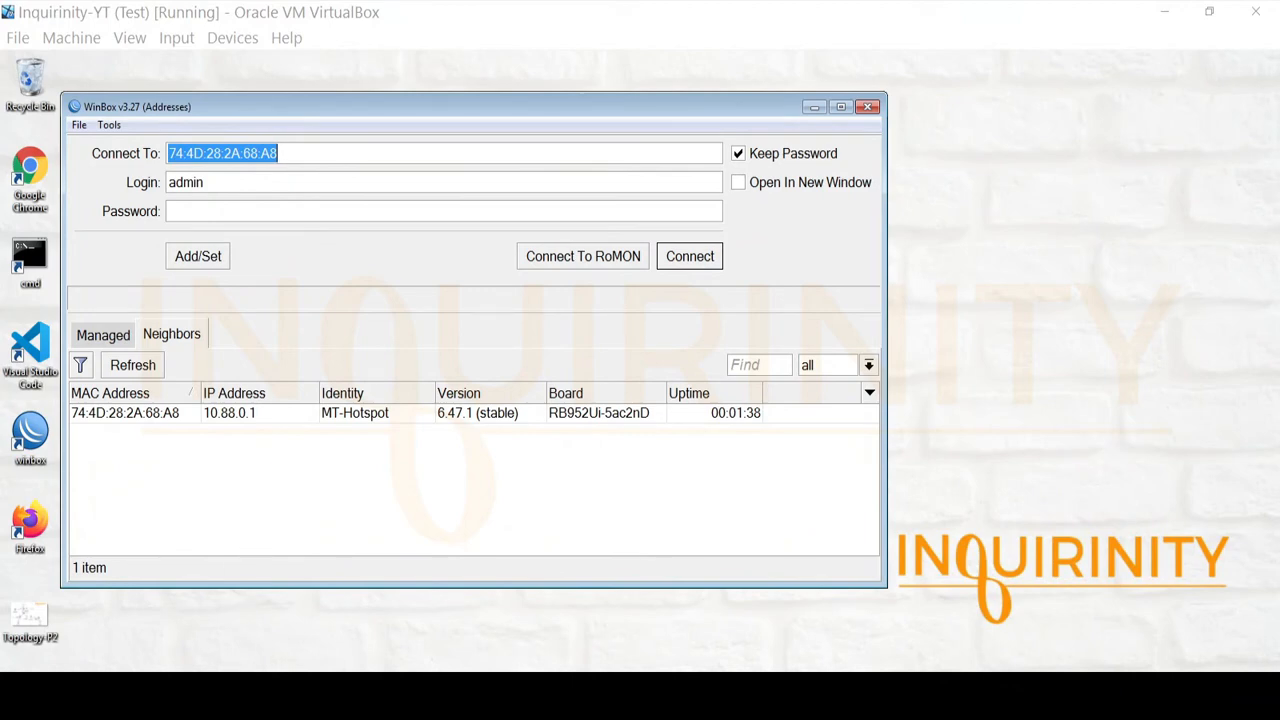
Recheck the topology diagram, then pick neighbor MT-Hotspot at 10.88.0.1 for the admin login
click(234, 690)
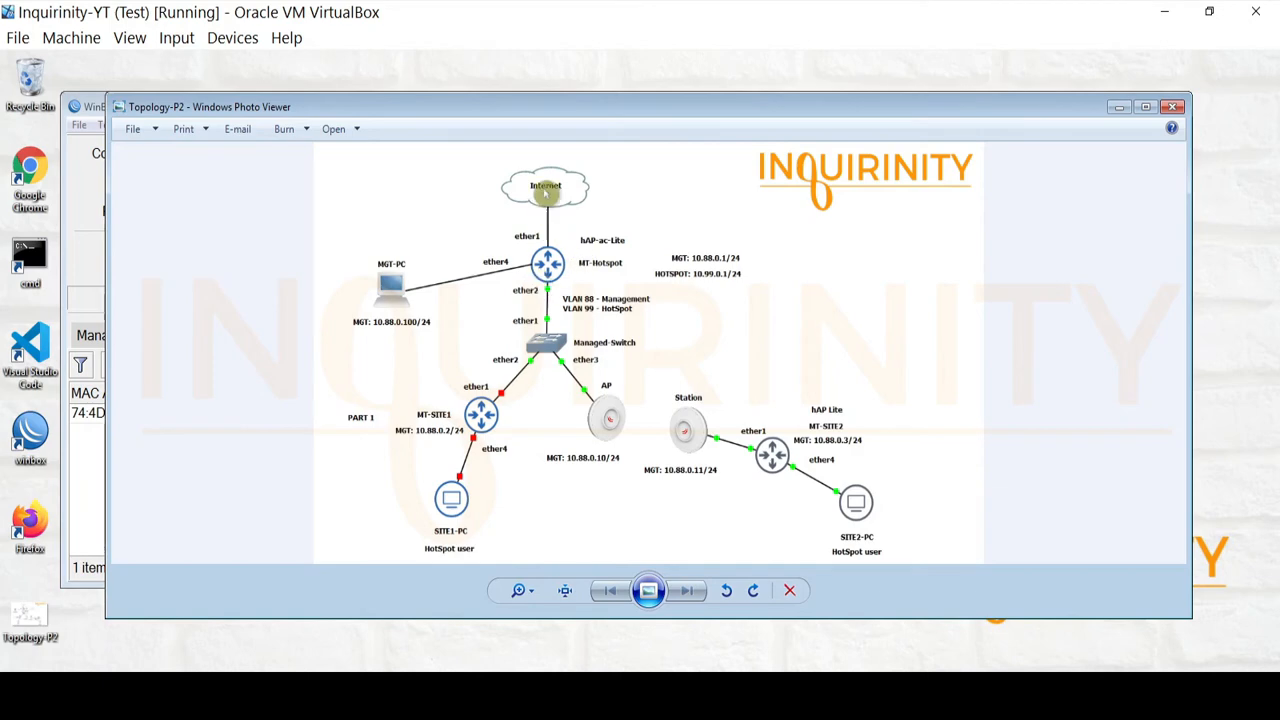
click(1117, 107)
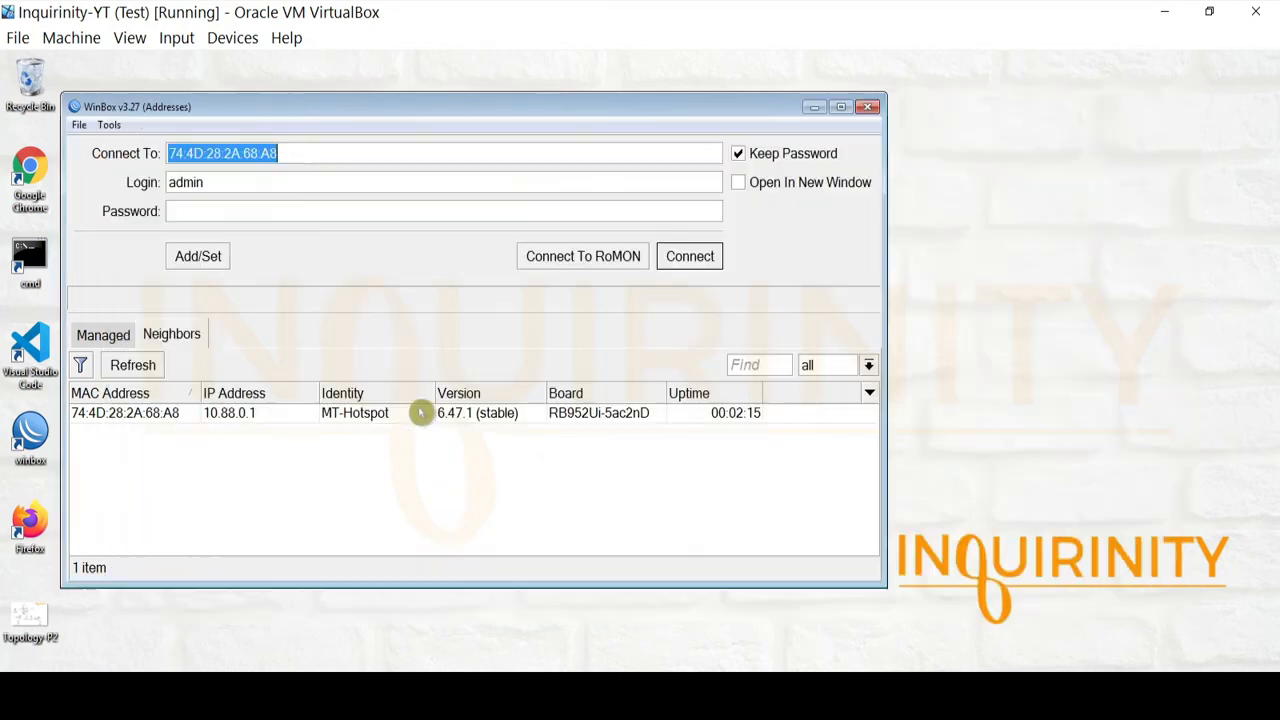
click(360, 420)
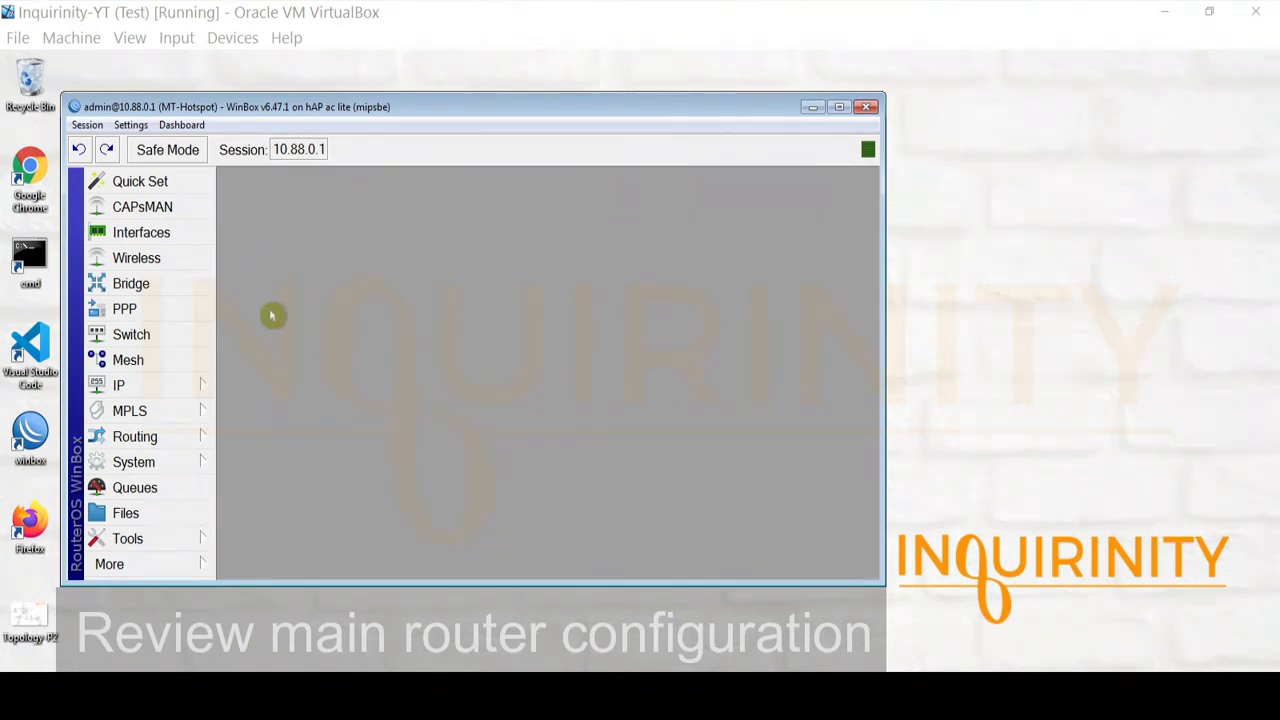
In the Interface List, inspect ether1, ether2, ether4, wlan1 and wlan2
click(170, 238)
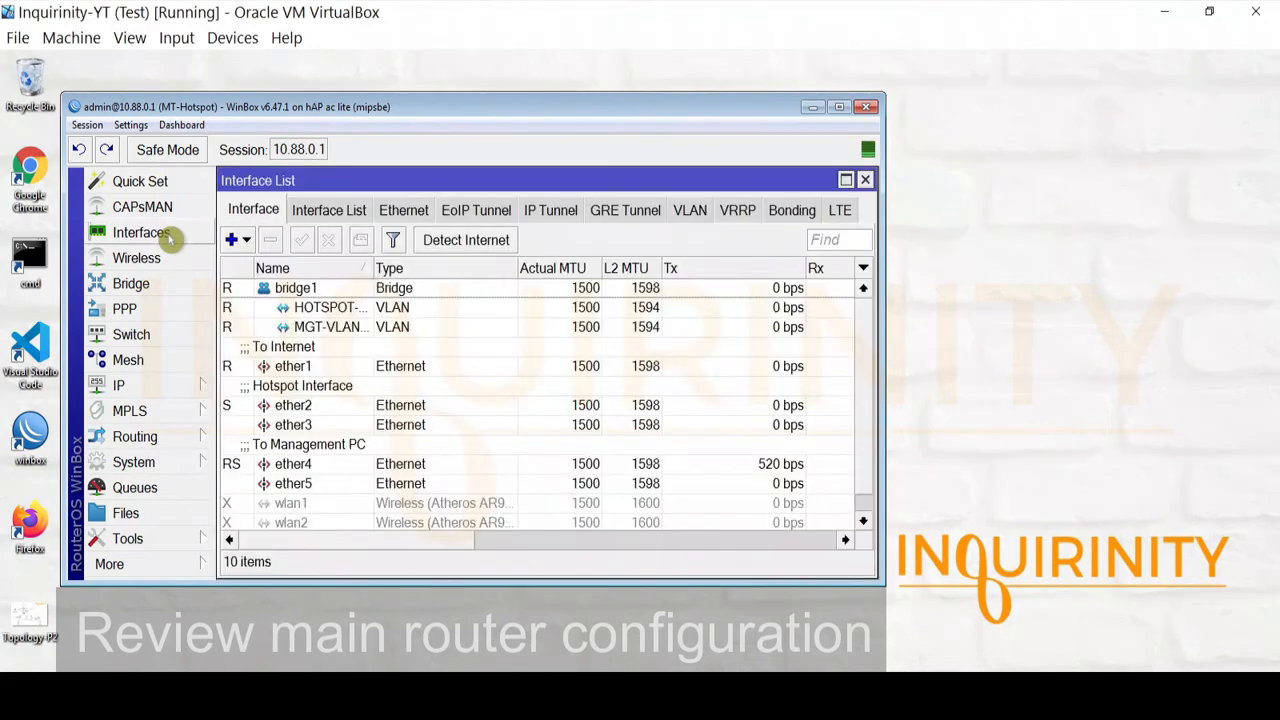
click(312, 366)
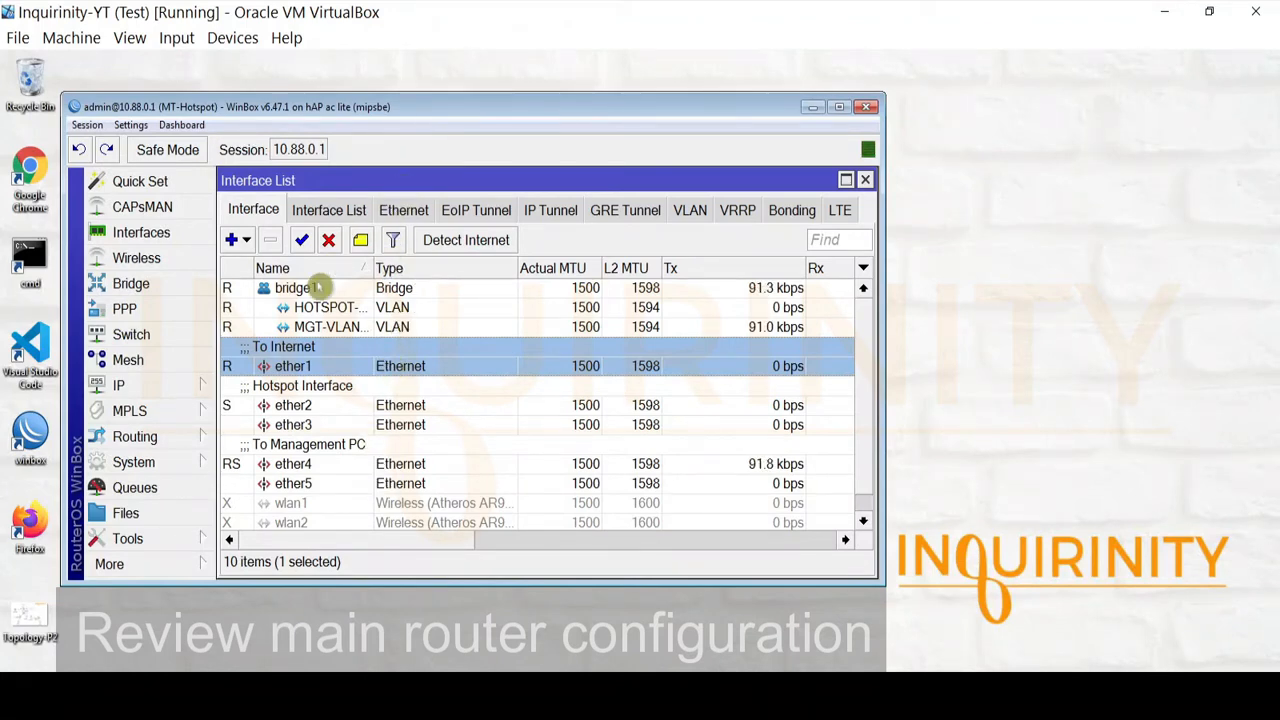
click(310, 405)
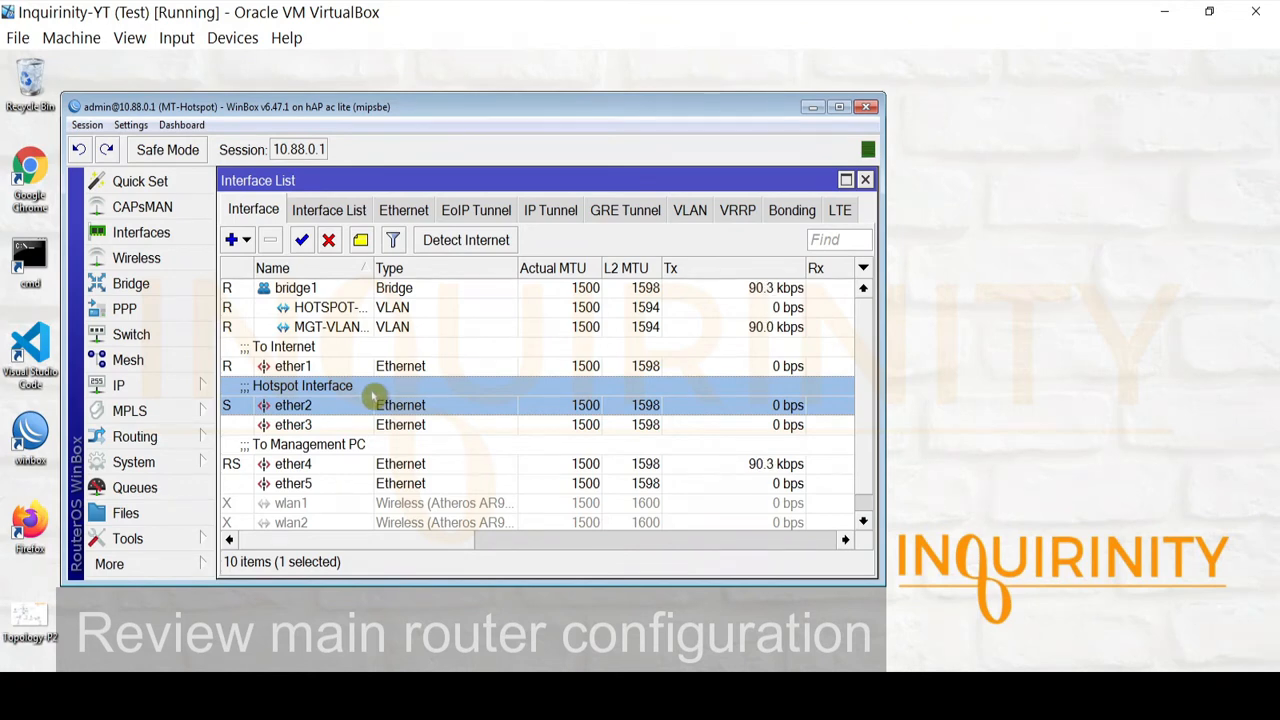
click(320, 465)
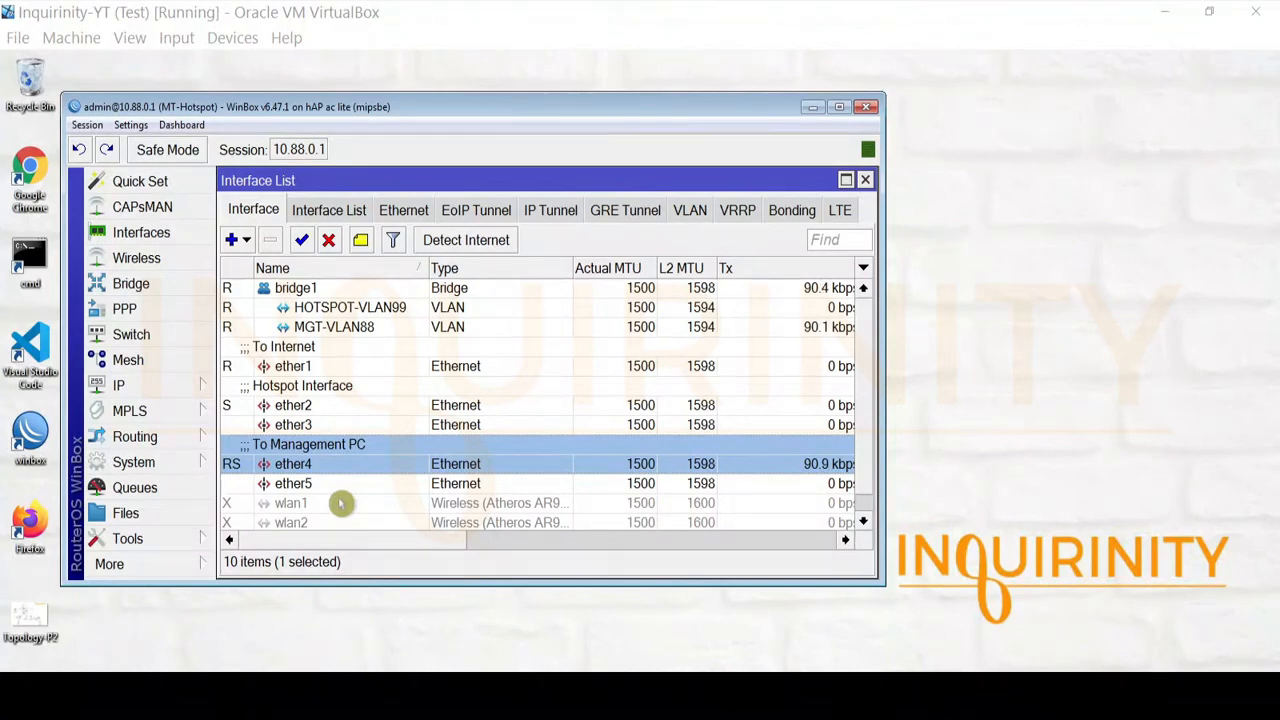
click(330, 506)
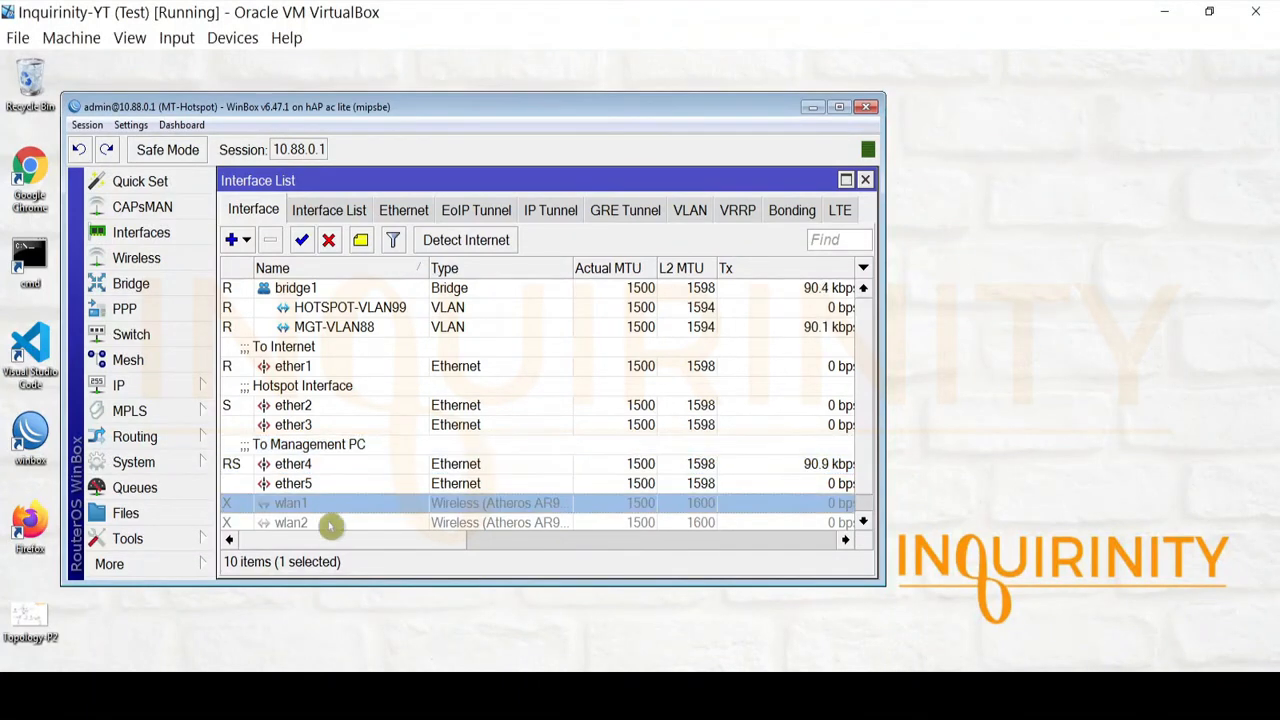
click(329, 524)
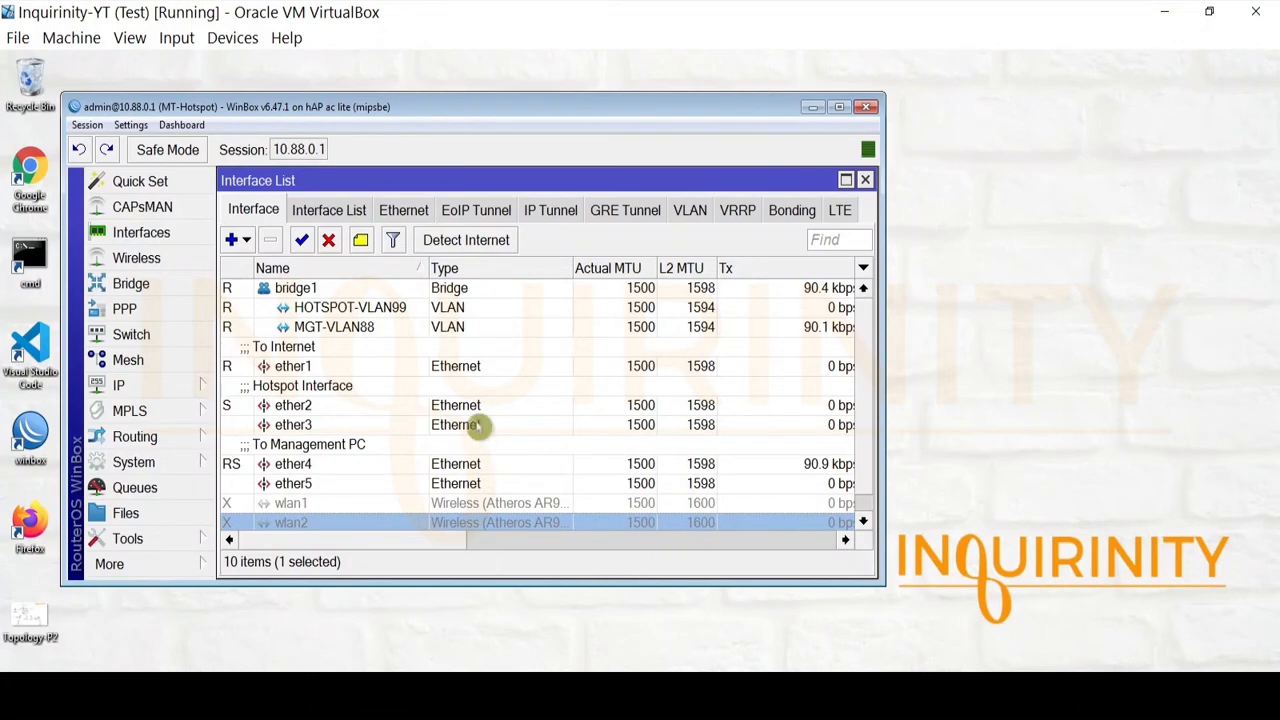
click(351, 511)
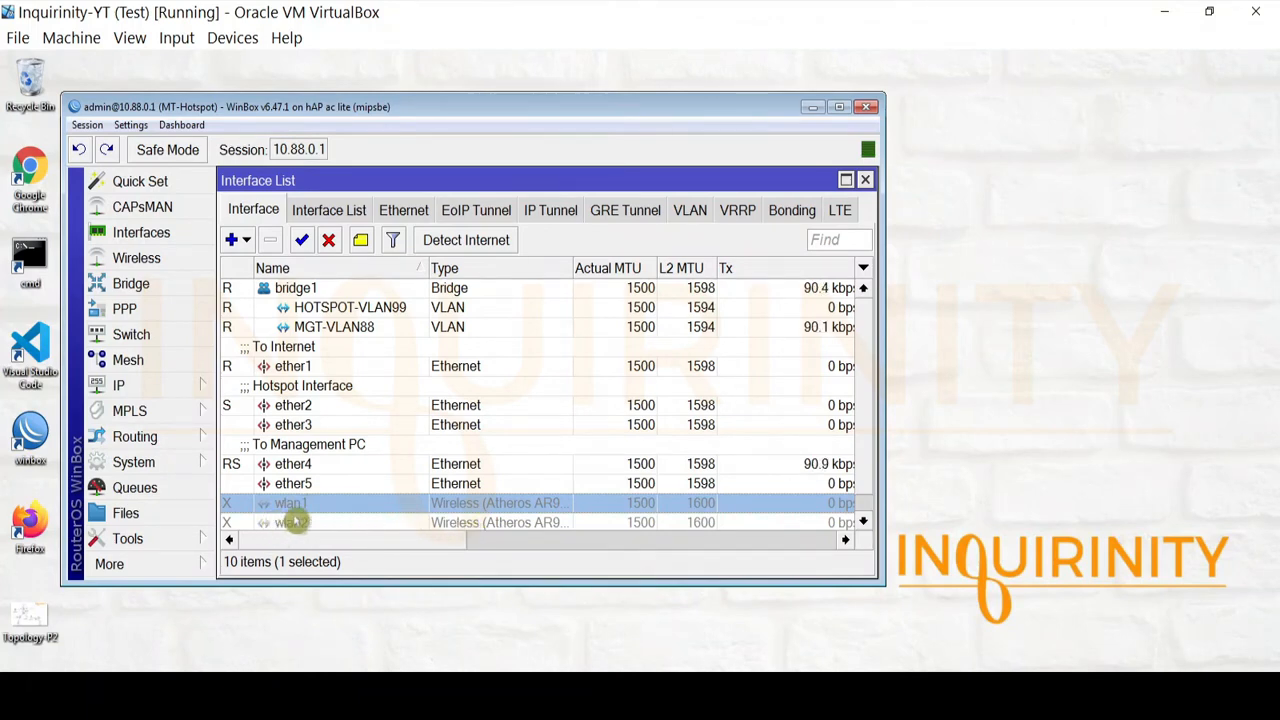
Inspect bridge1 and its VLAN interfaces HOTSPOT-VLAN99 and MGT-VLAN88
click(284, 288)
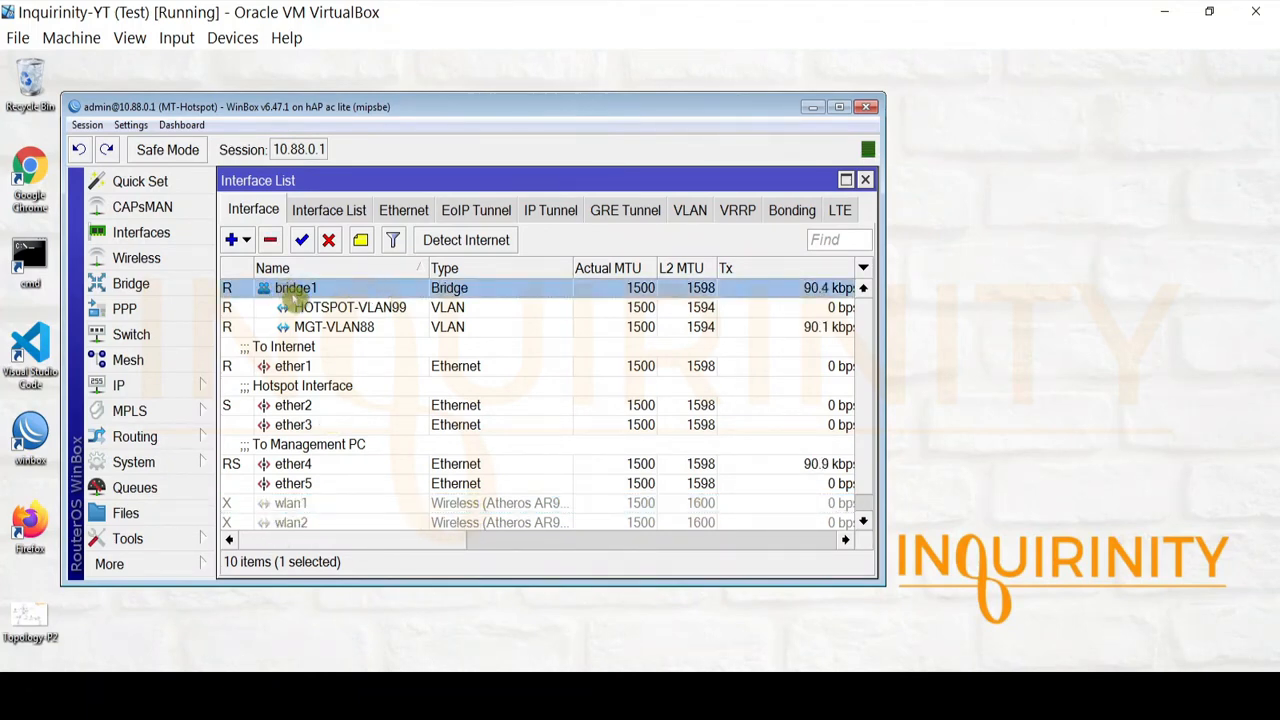
click(350, 307)
click(358, 328)
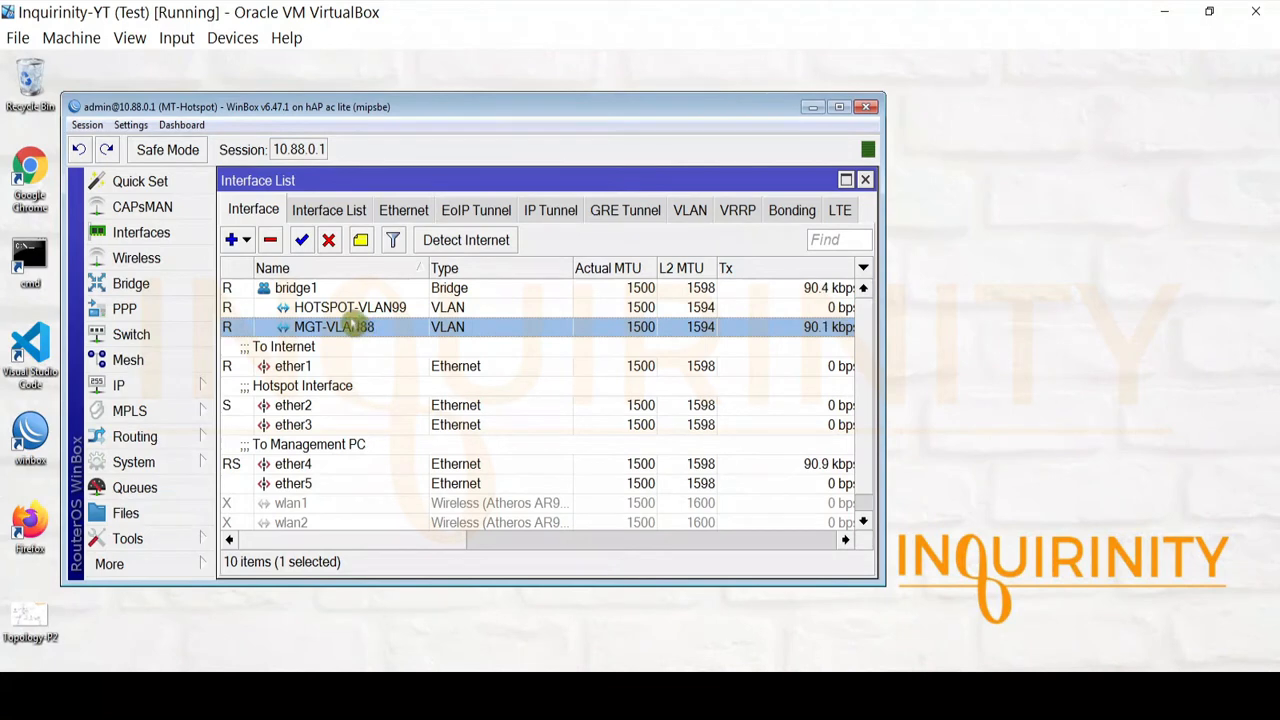
click(338, 291)
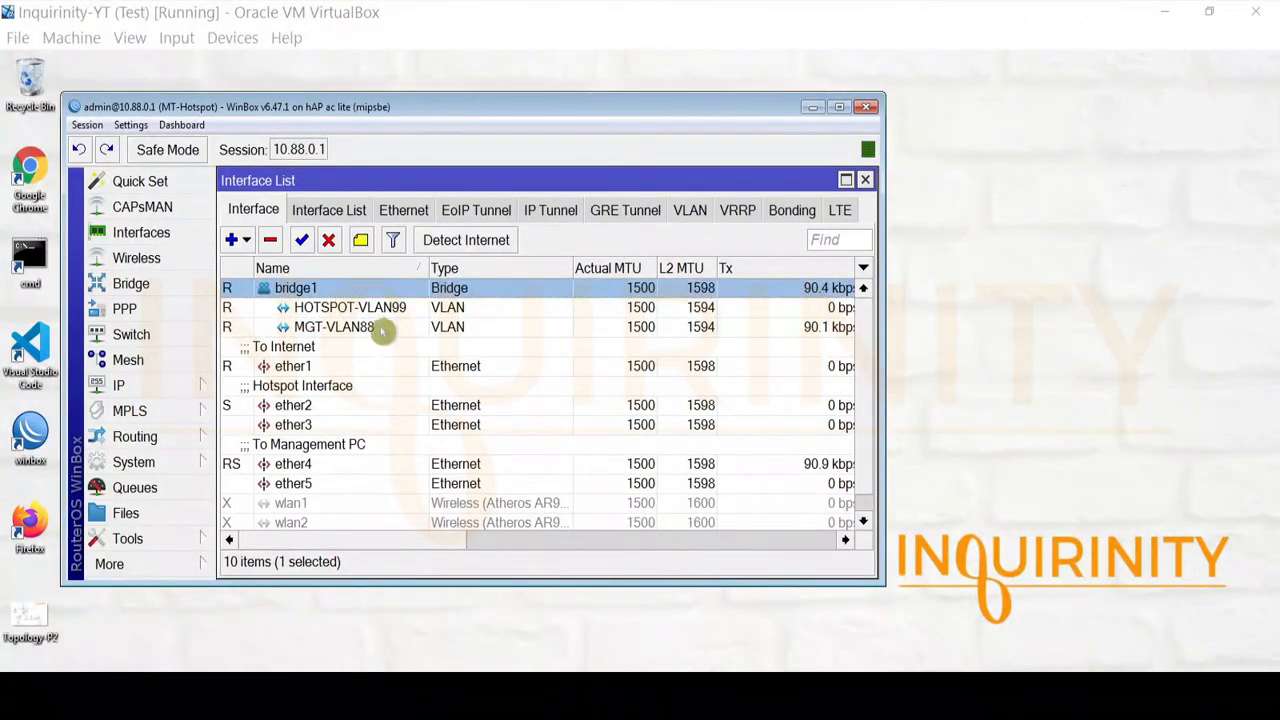
click(378, 310)
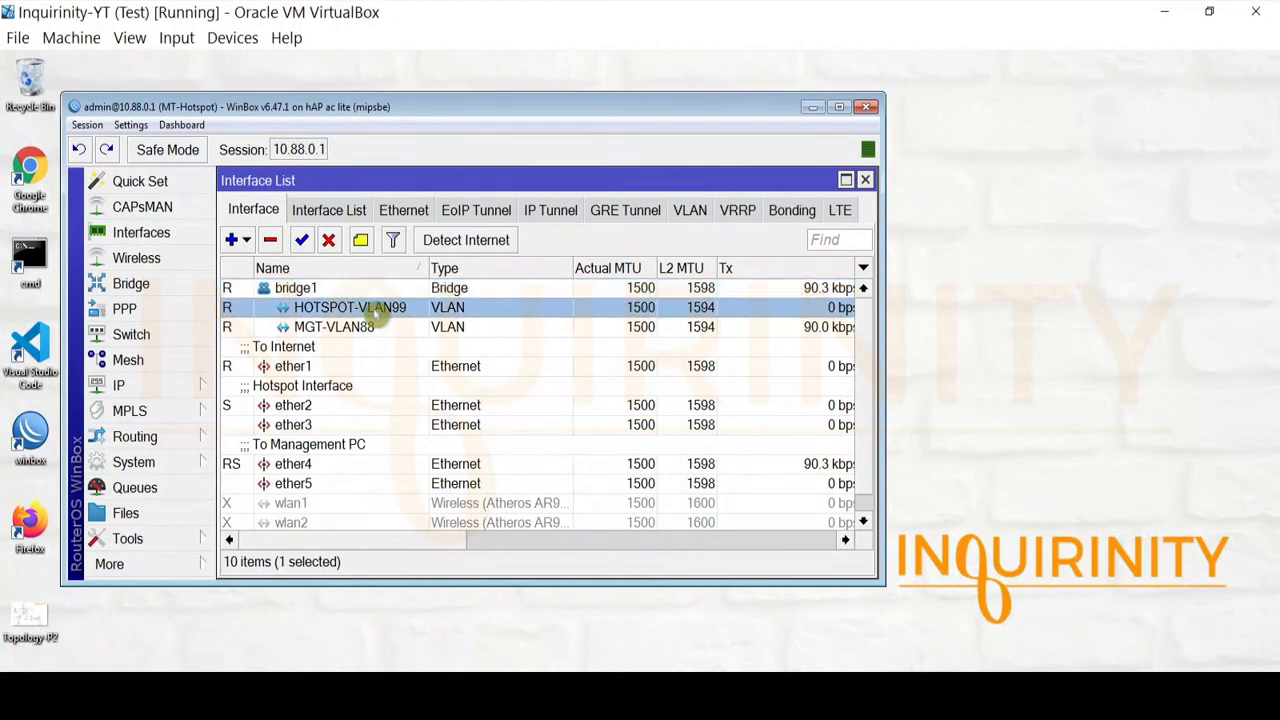
Verify HOTSPOT-VLAN99 uses VLAN ID 99 and MGT-VLAN88 uses VLAN ID 88 on bridge1
double_click(378, 310)
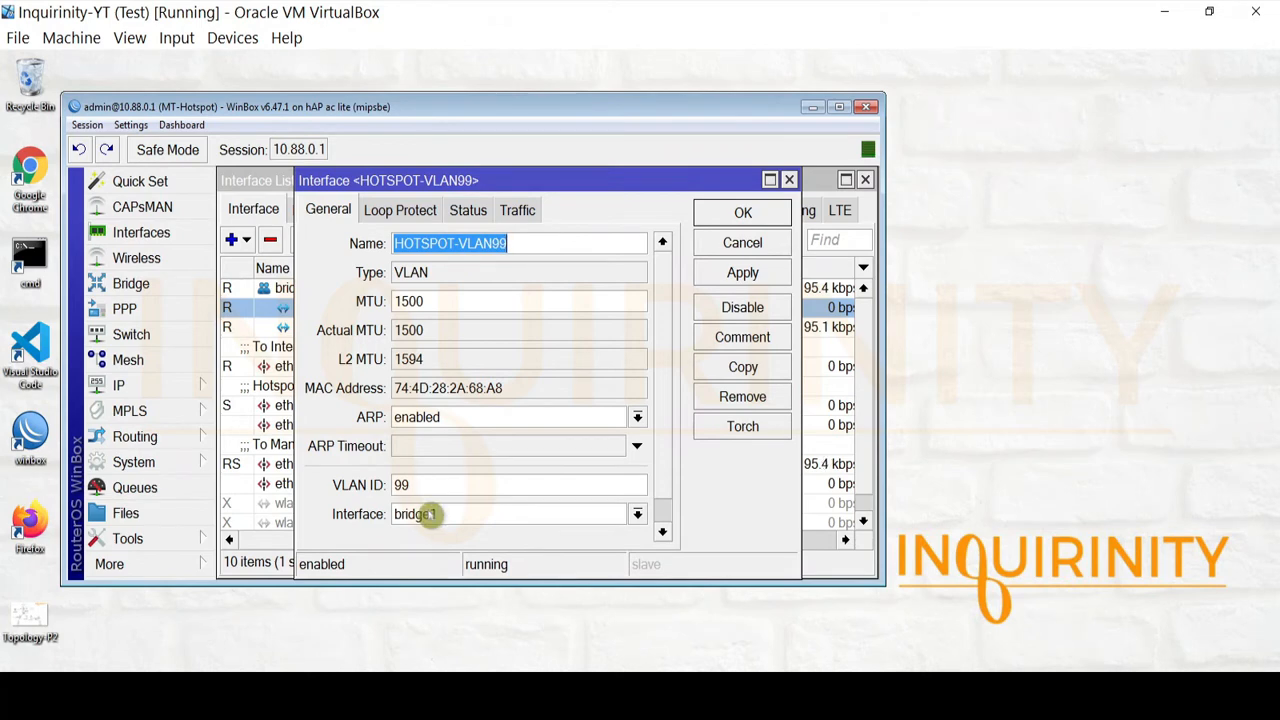
click(708, 243)
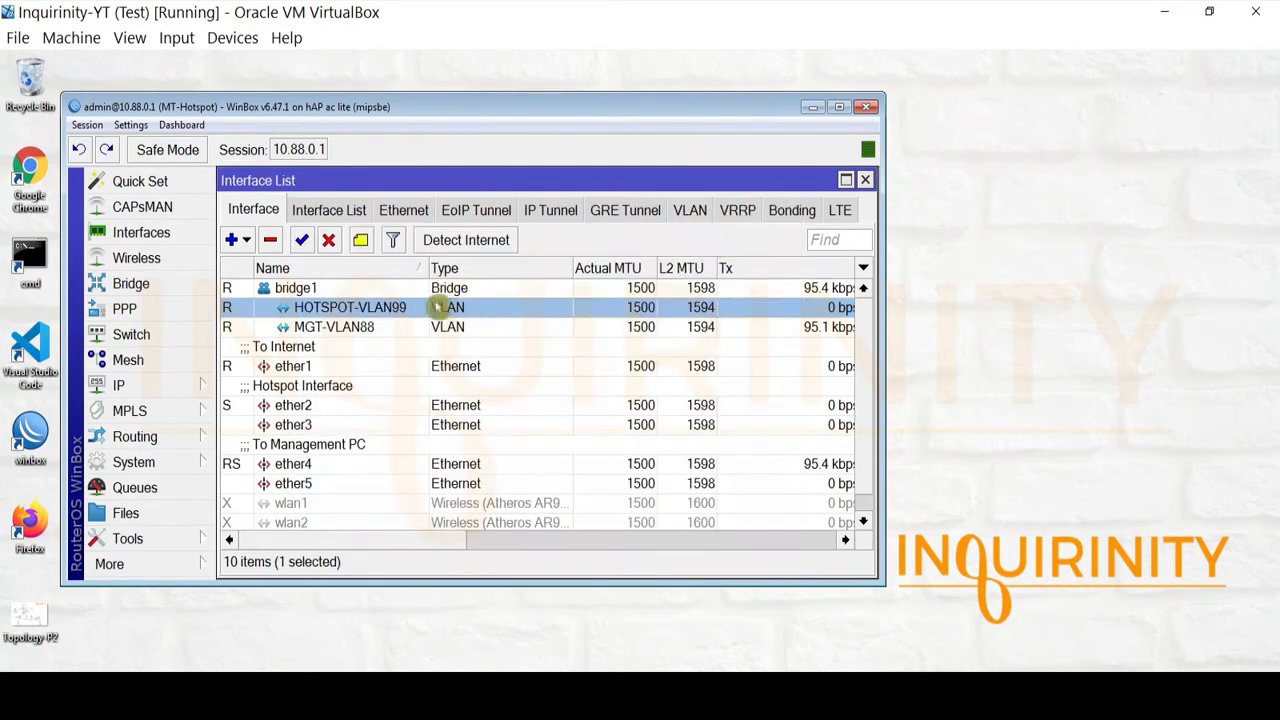
double_click(333, 328)
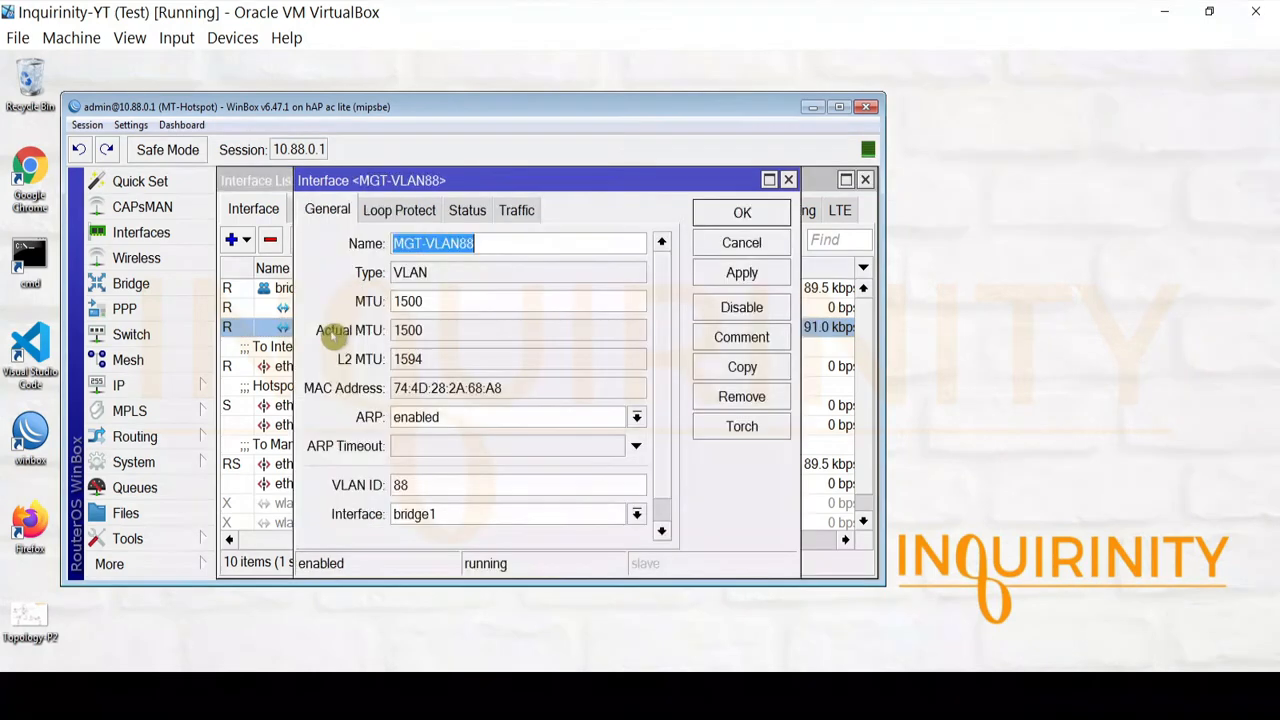
drag(432, 483, 353, 477)
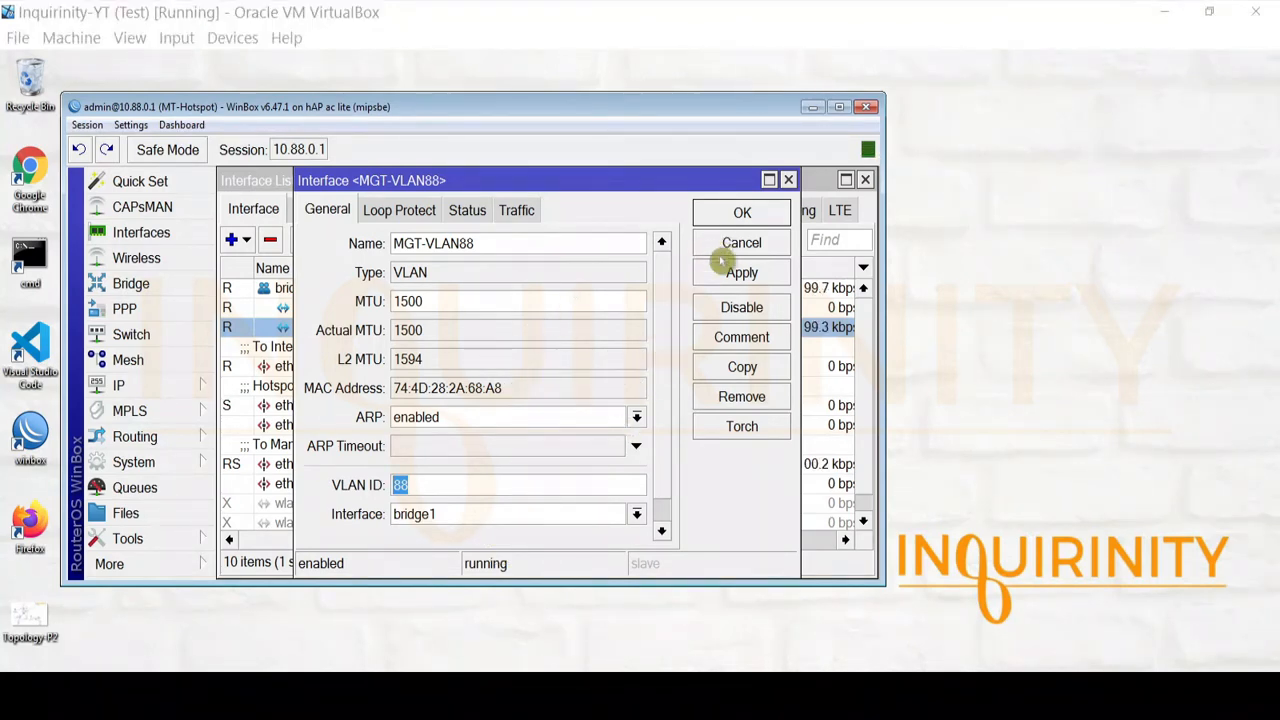
click(789, 180)
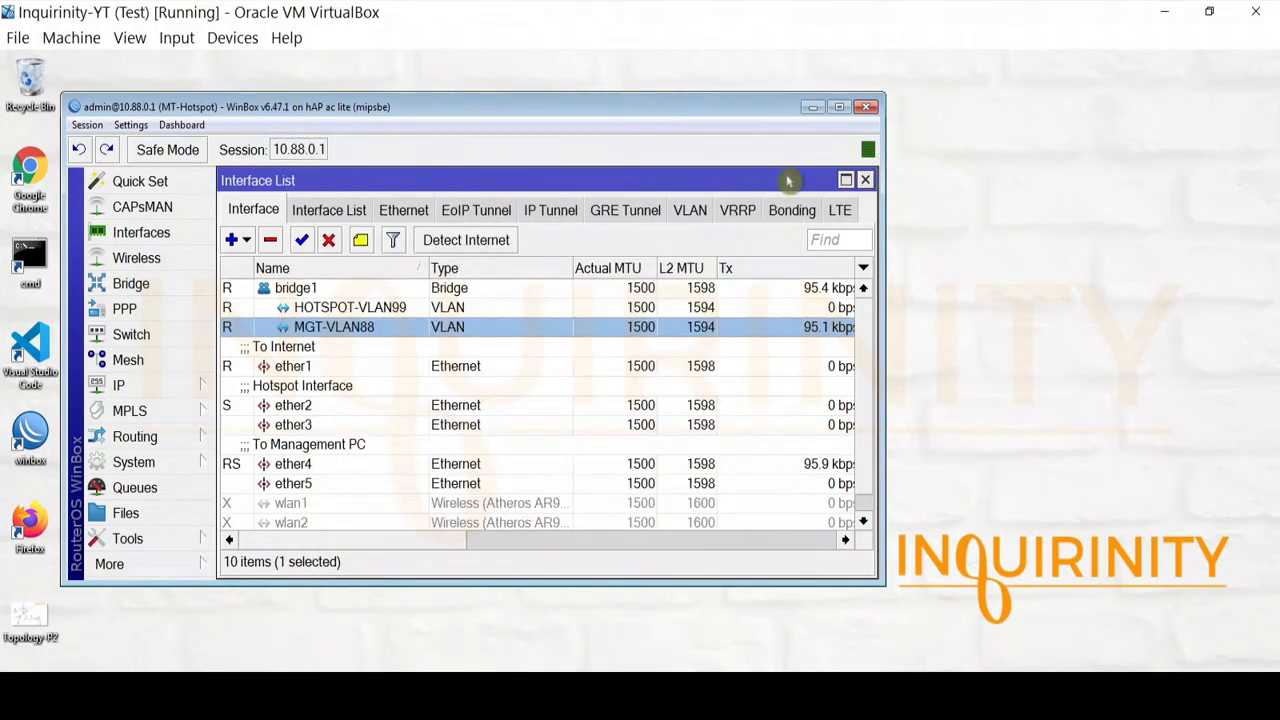
click(865, 180)
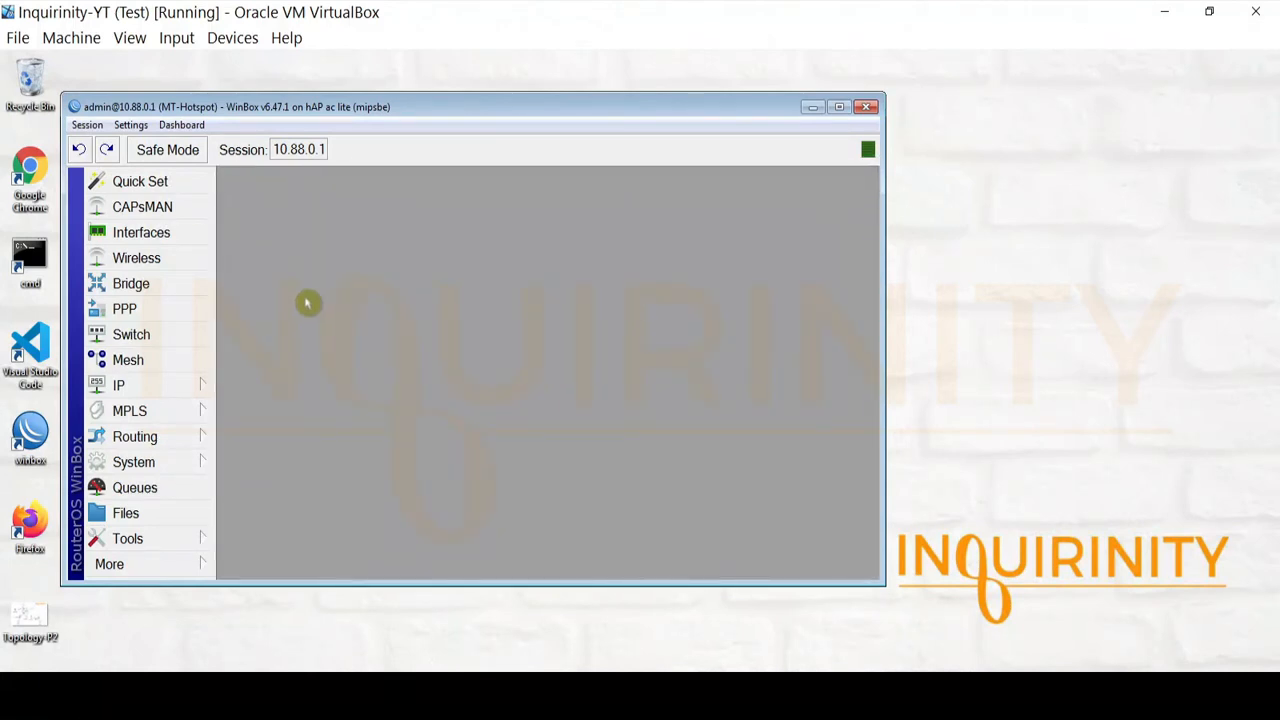
Review bridge1's settings and its ether2 and ether4 ports, ending on VLANs 88, 99 and 1
click(170, 294)
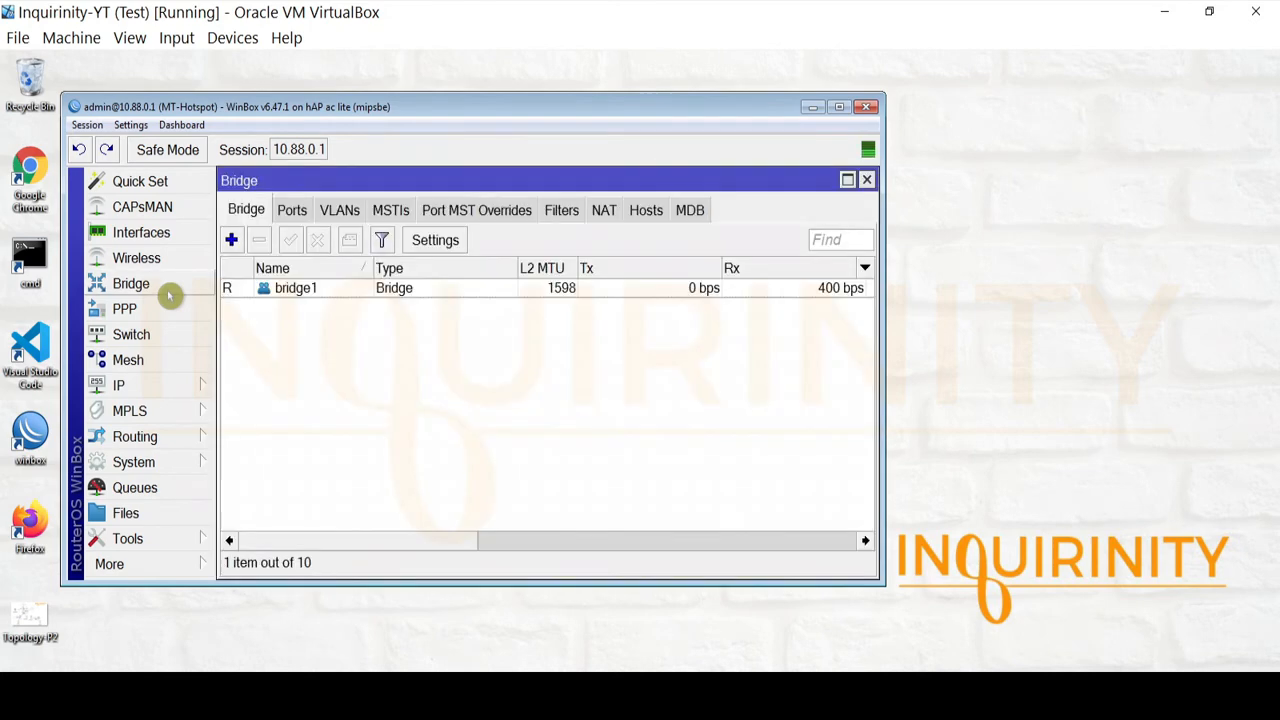
click(280, 294)
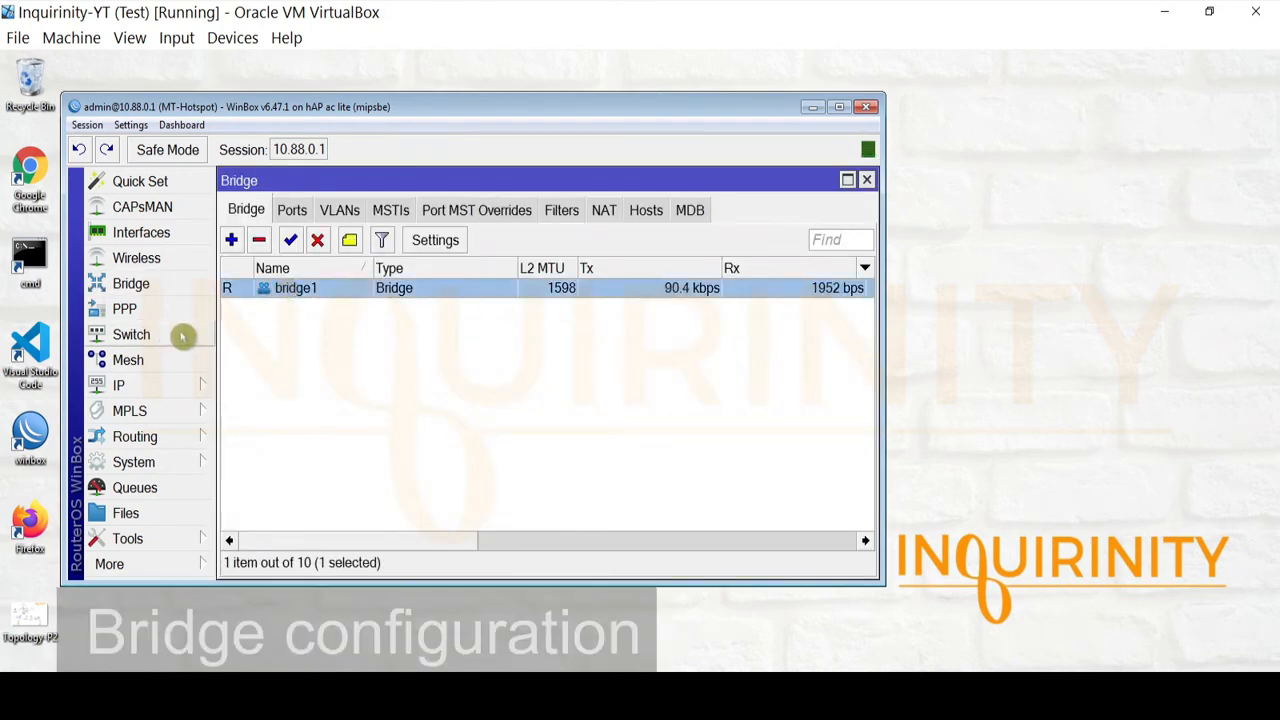
double_click(310, 288)
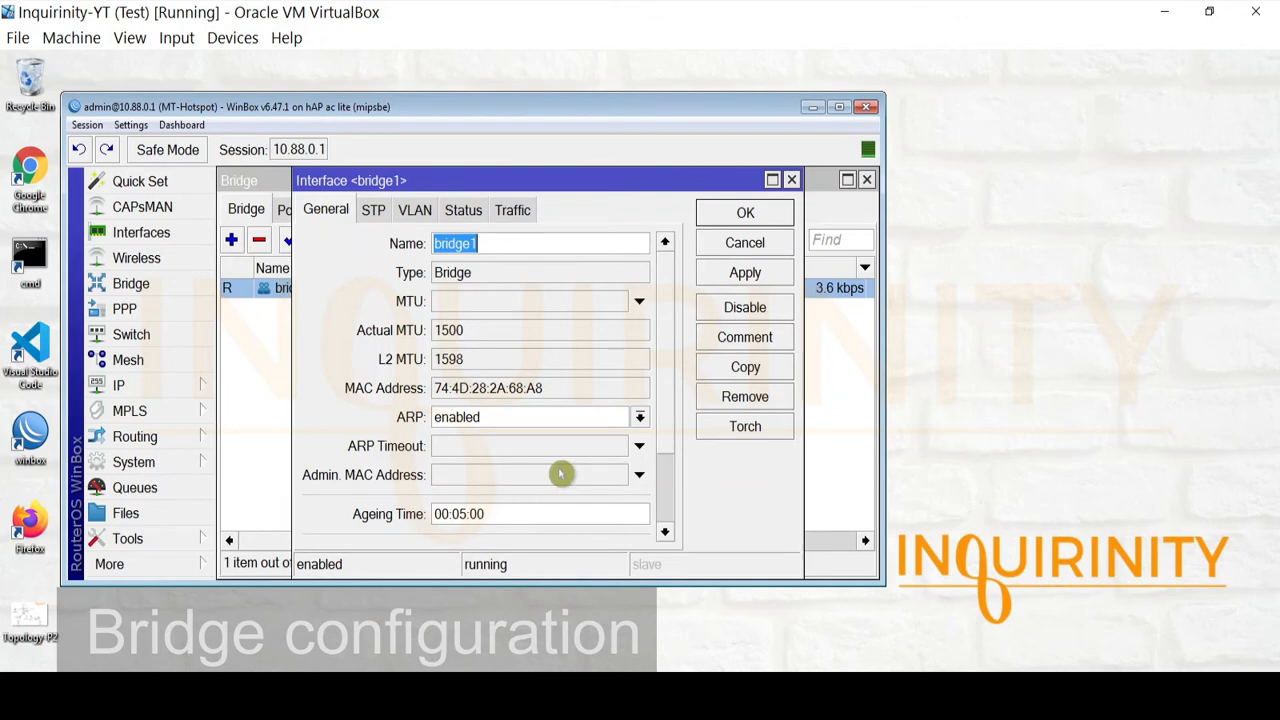
click(729, 242)
click(289, 211)
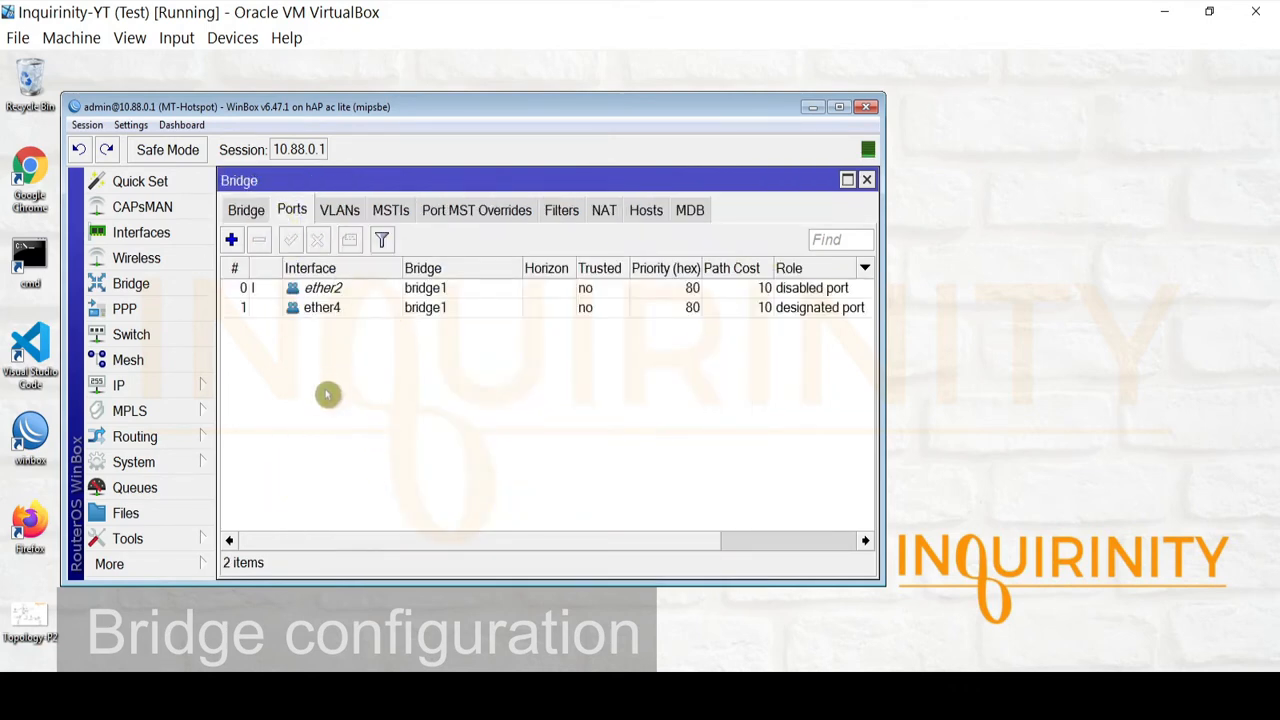
click(333, 289)
click(336, 310)
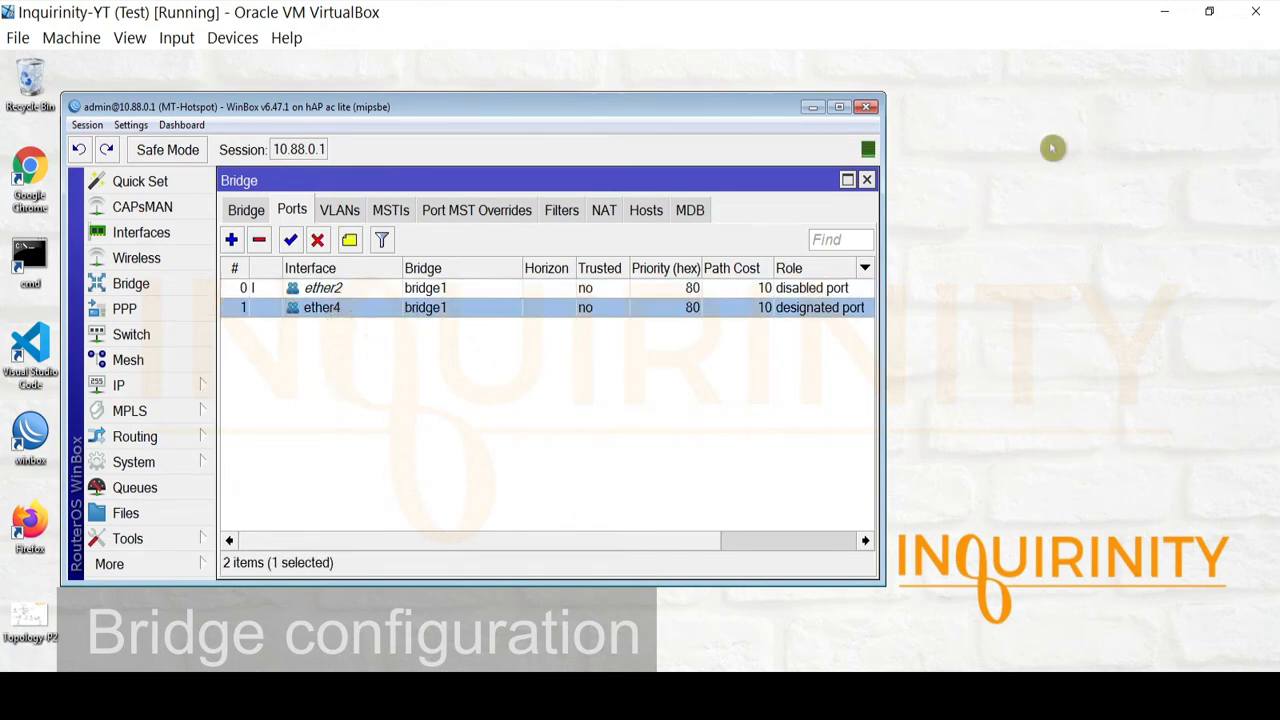
click(333, 290)
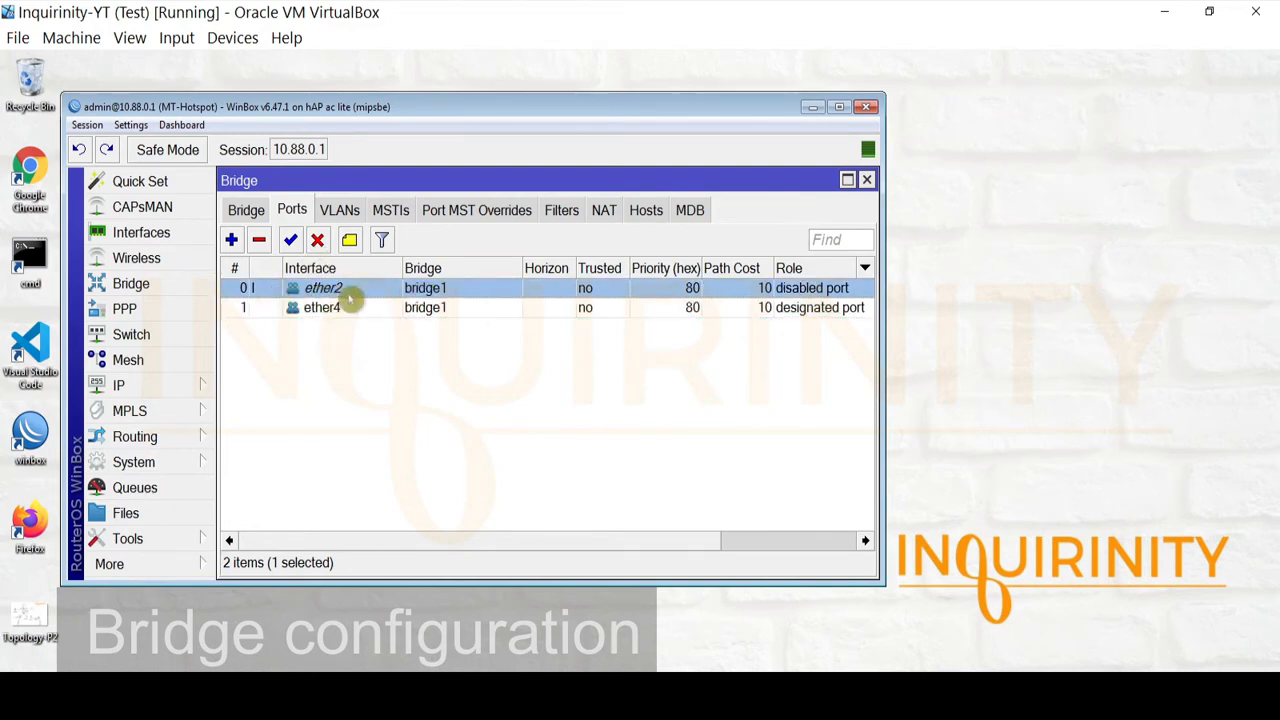
click(340, 210)
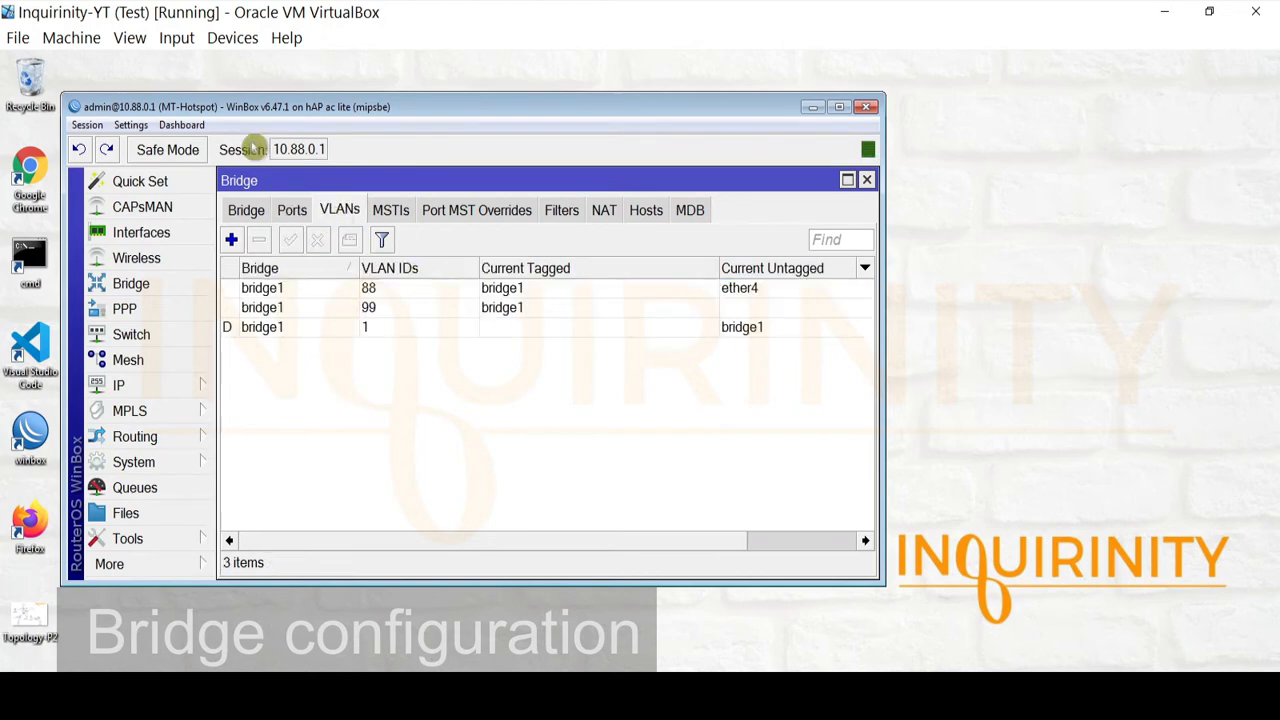
Inspect the VLAN 88 and VLAN 99 bridge entries, leaving them unchanged
click(371, 290)
click(379, 310)
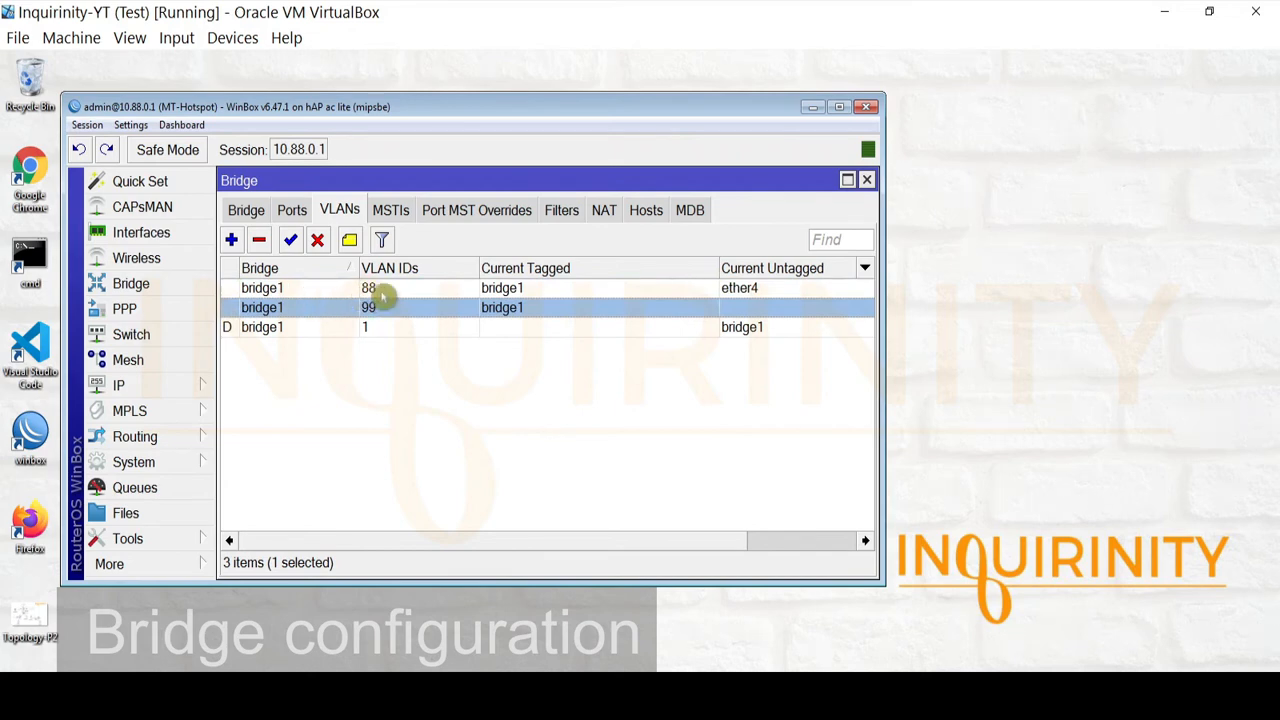
double_click(377, 289)
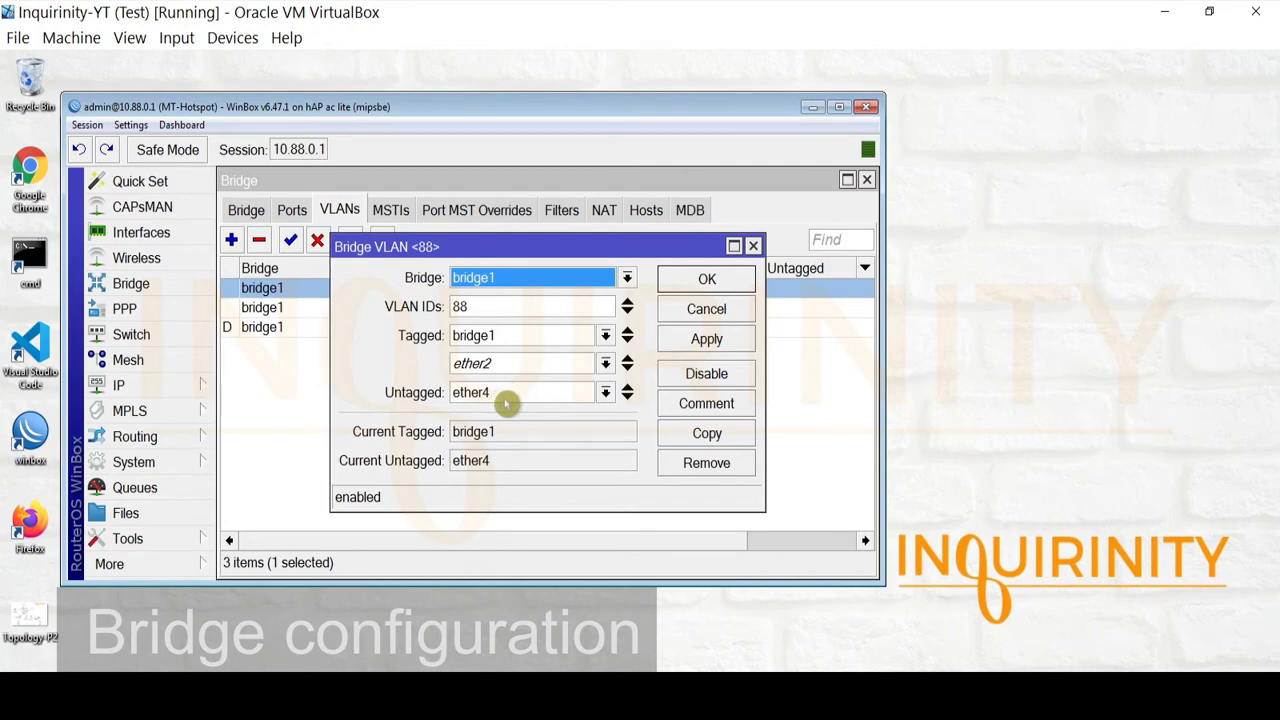
click(671, 311)
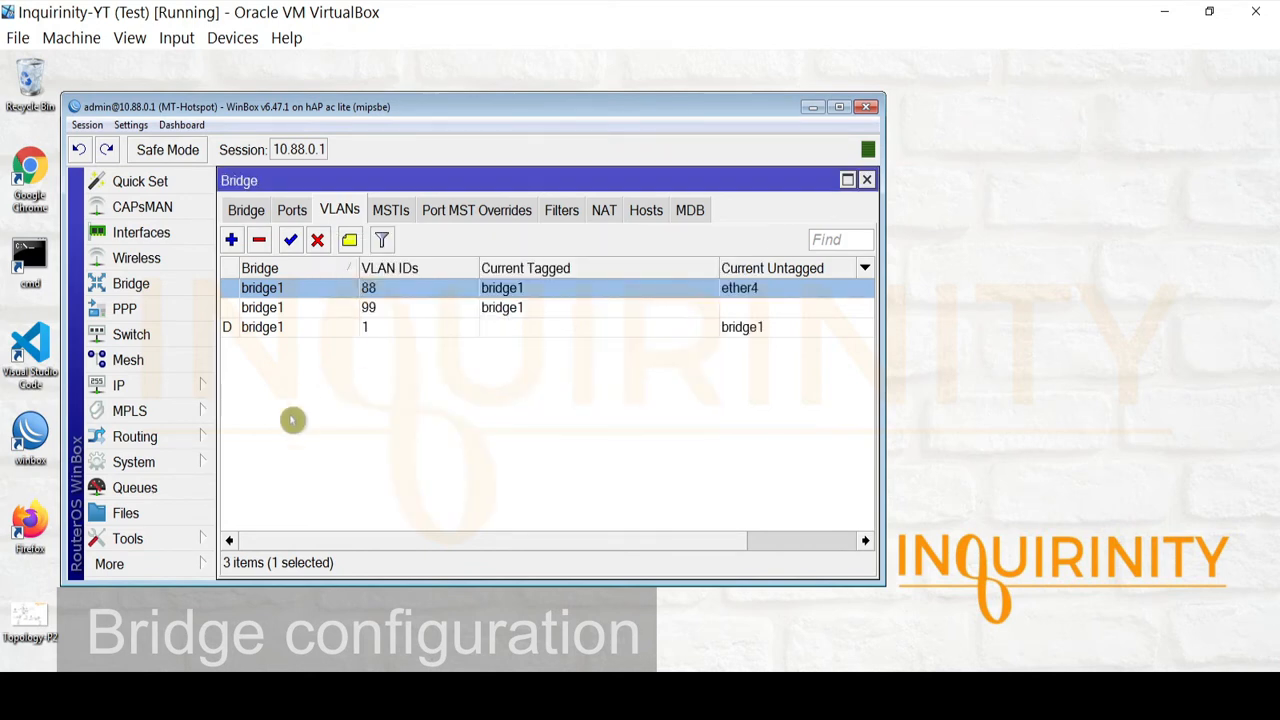
double_click(286, 308)
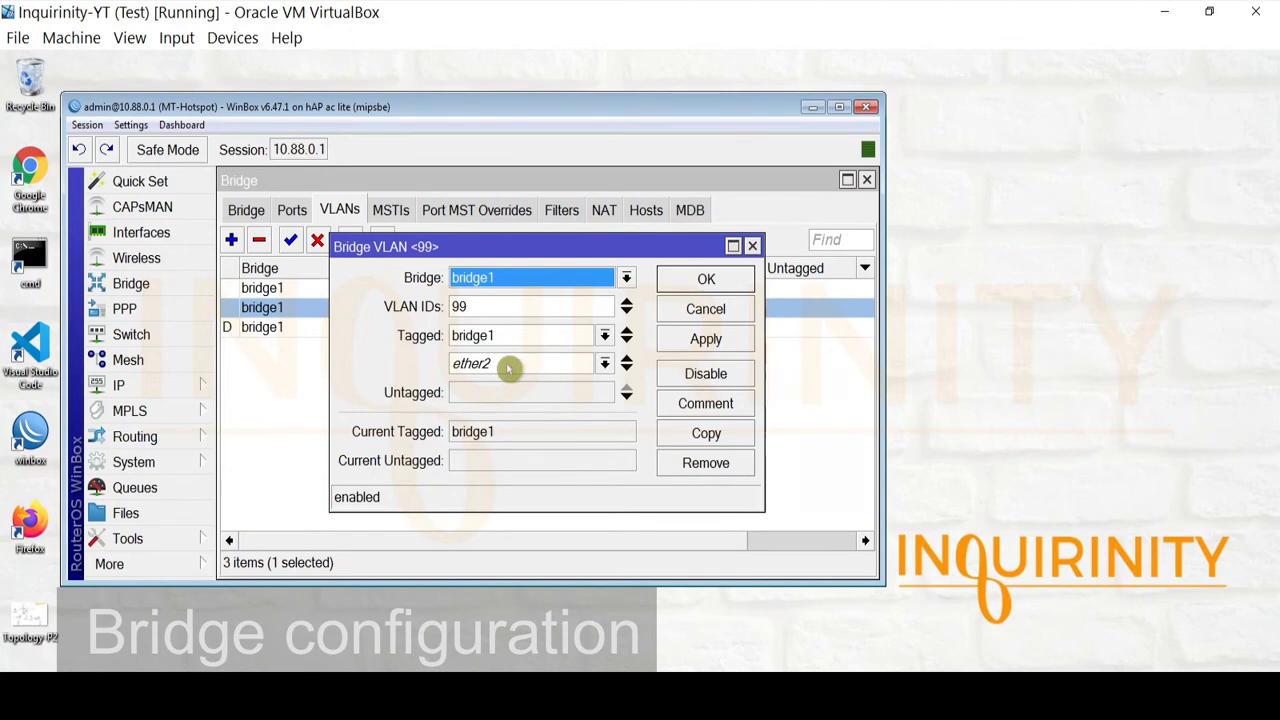
click(690, 316)
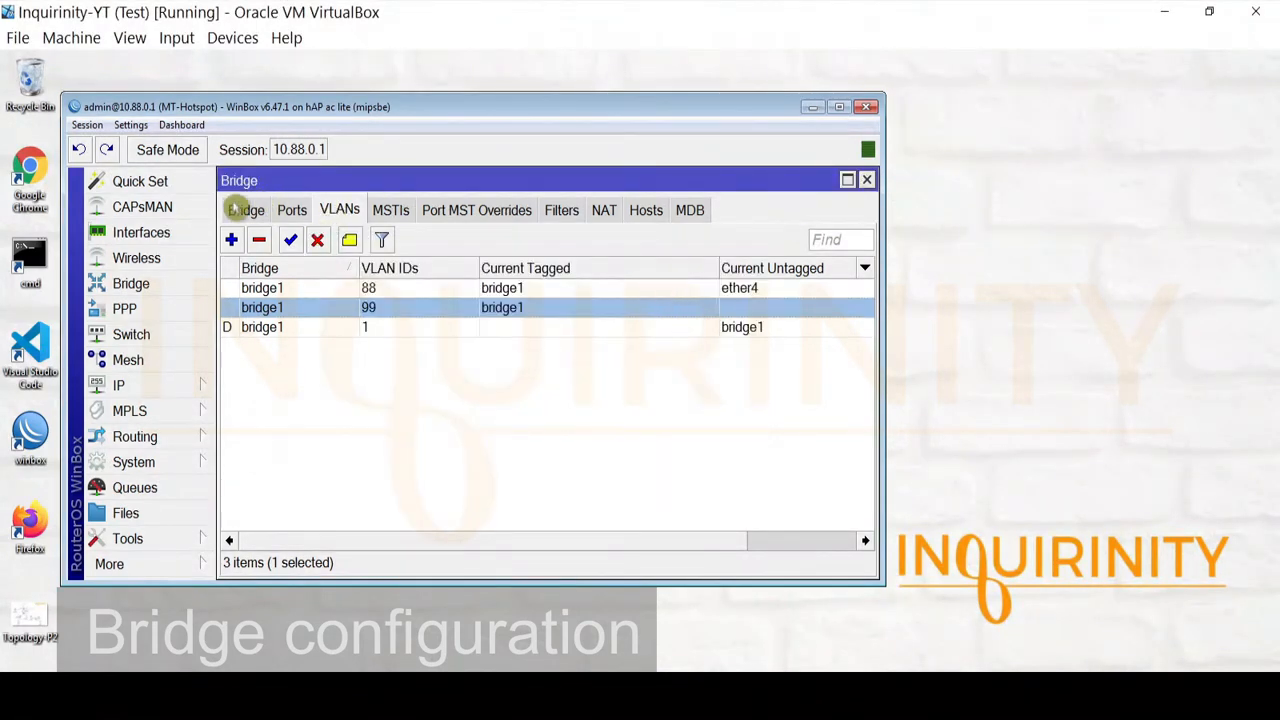
Confirm bridge1 has VLAN Filtering enabled with PVID 1, then close the Bridge window
click(246, 210)
double_click(278, 290)
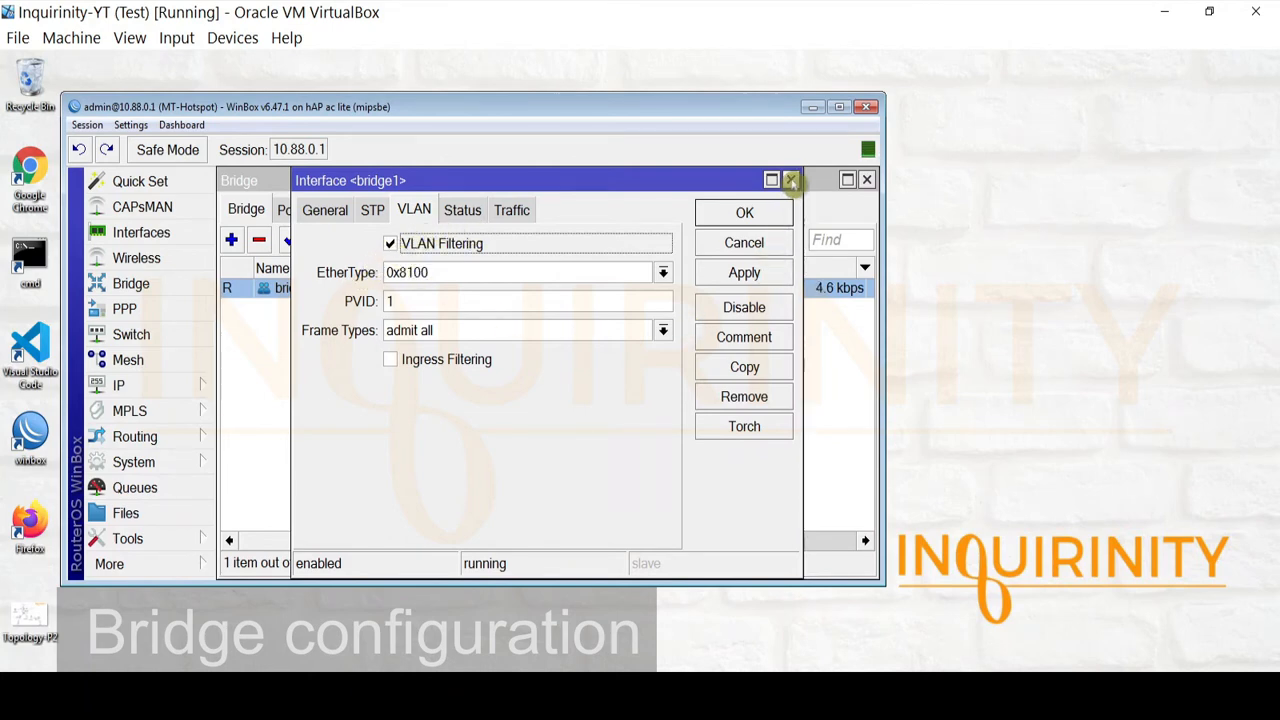
click(790, 181)
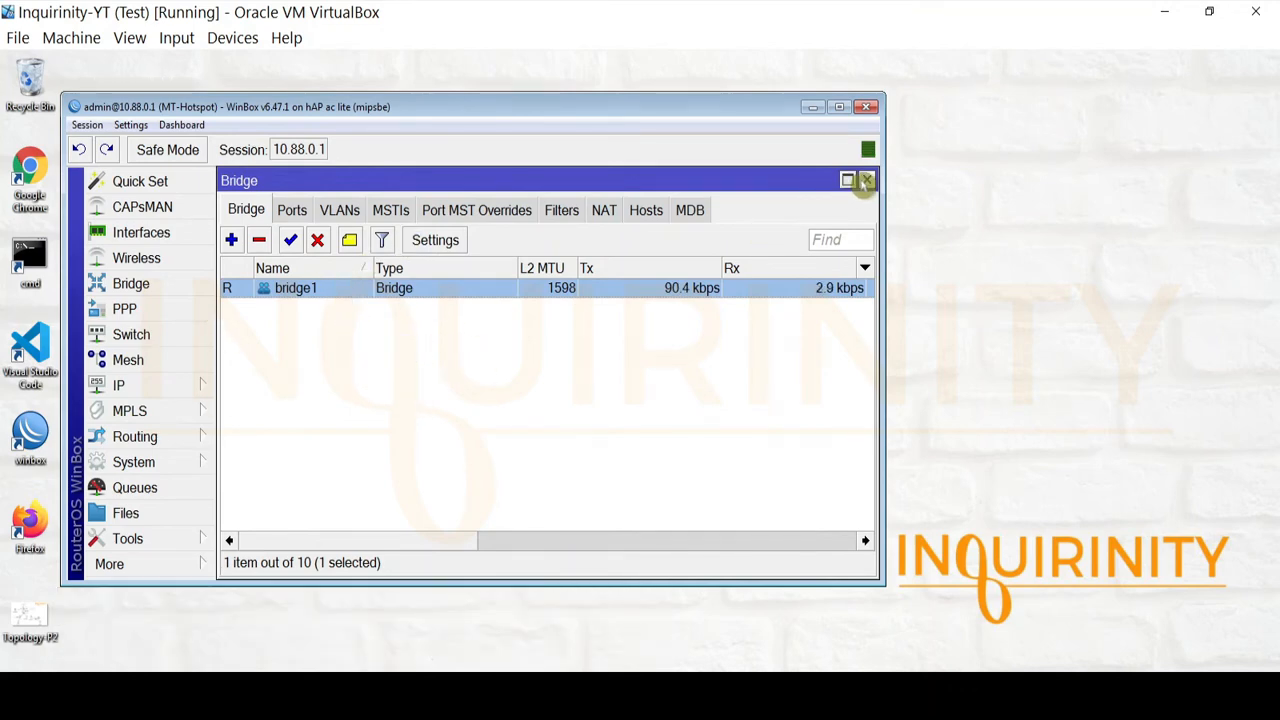
click(866, 180)
Review 10.88.0.1/24 on MGT-VLAN88, 10.99.0.1/24 on HOTSPOT-VLAN99 and the ether1 Internet address
click(168, 388)
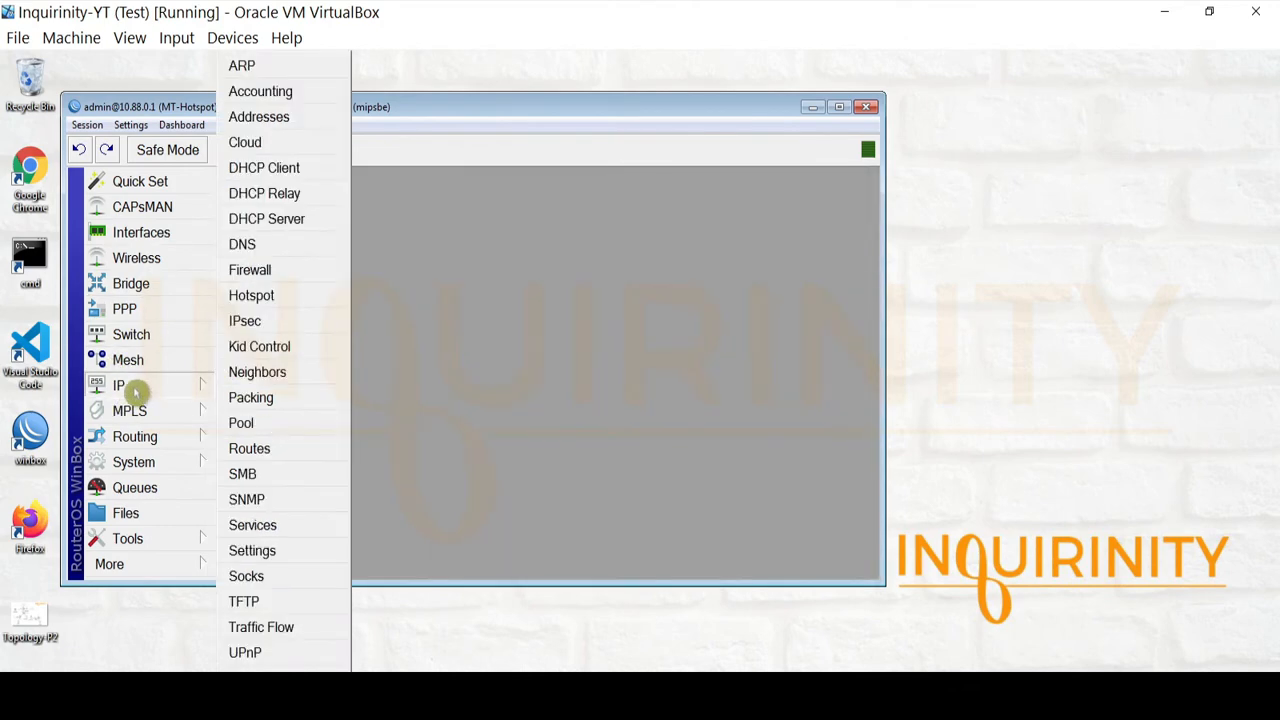
click(298, 118)
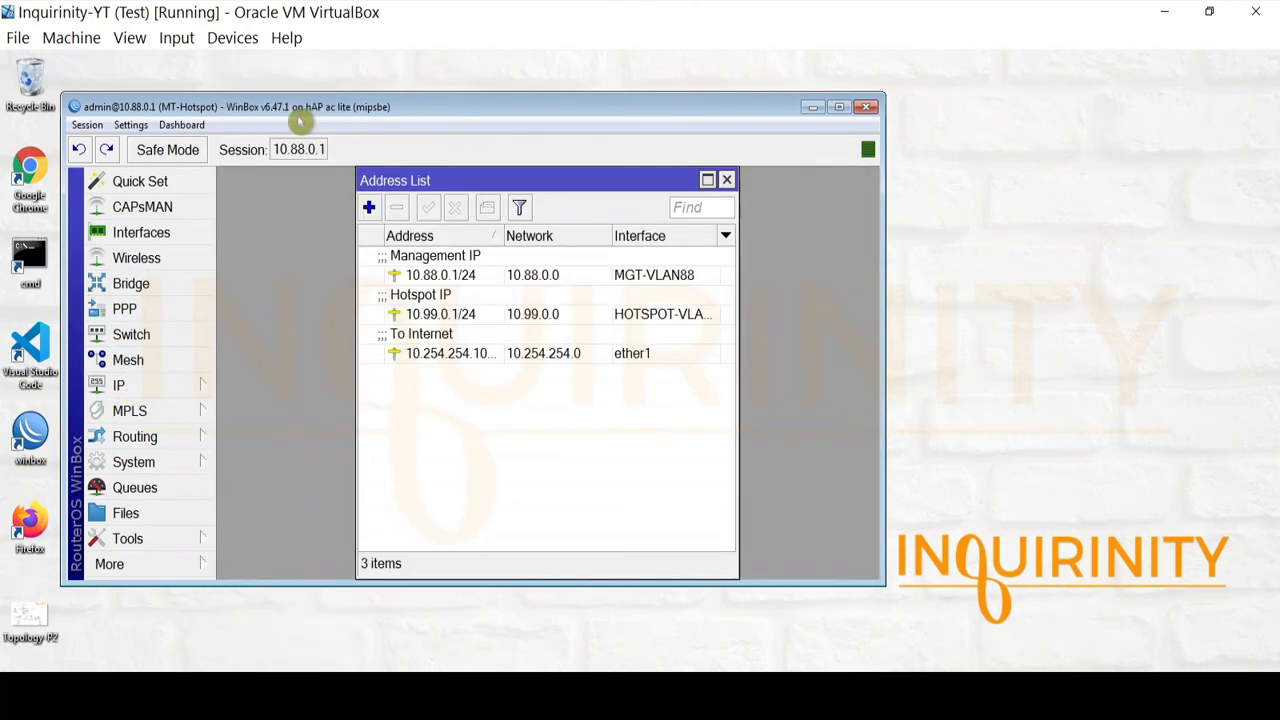
click(436, 274)
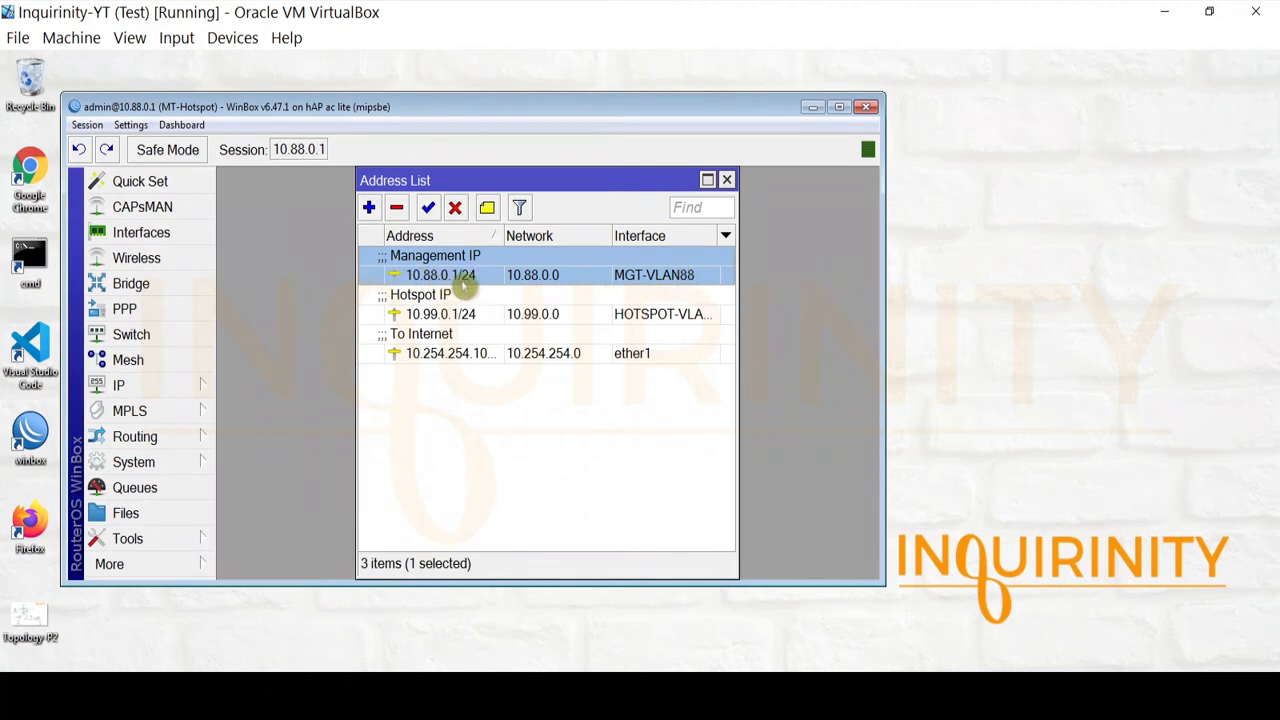
mouse_move(464, 287)
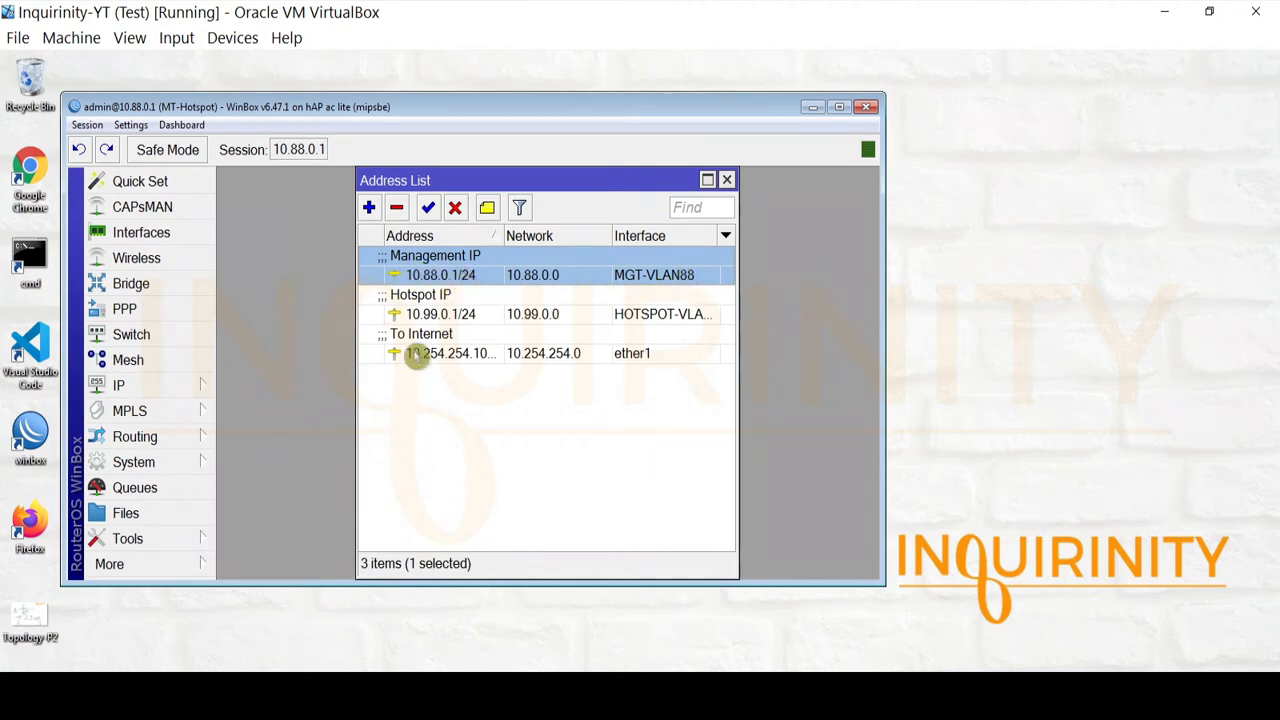
click(440, 314)
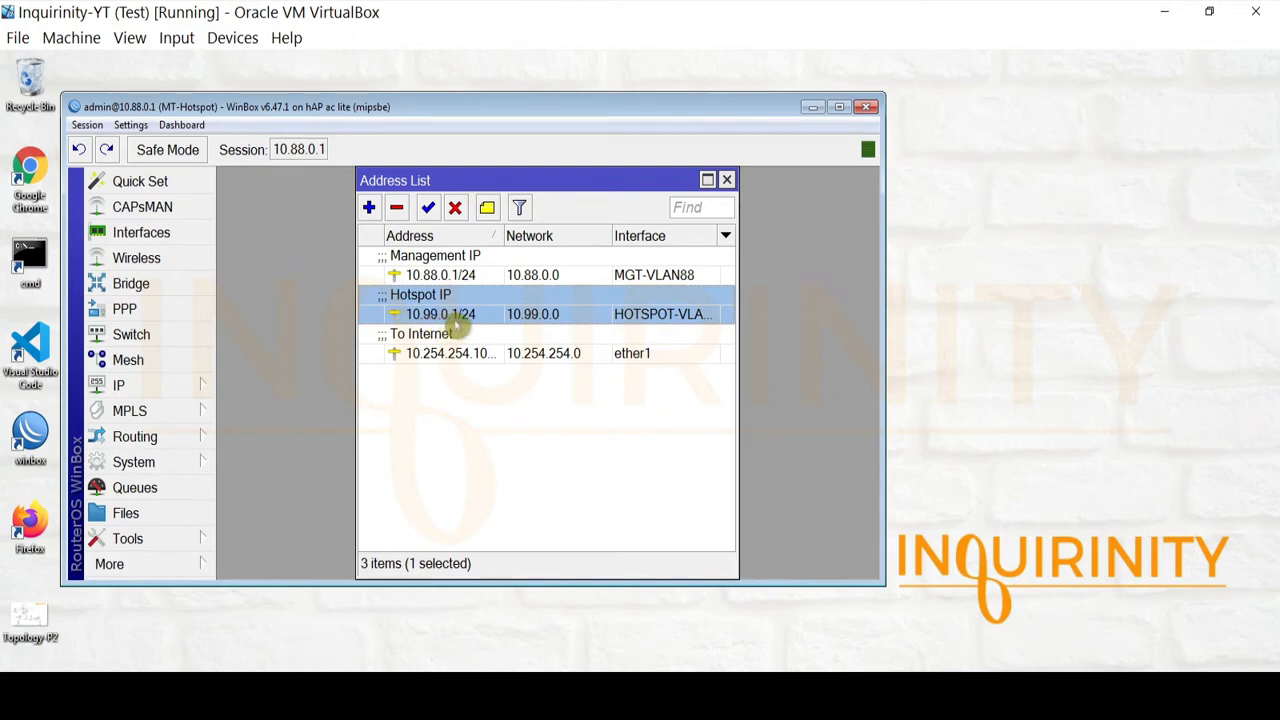
click(428, 356)
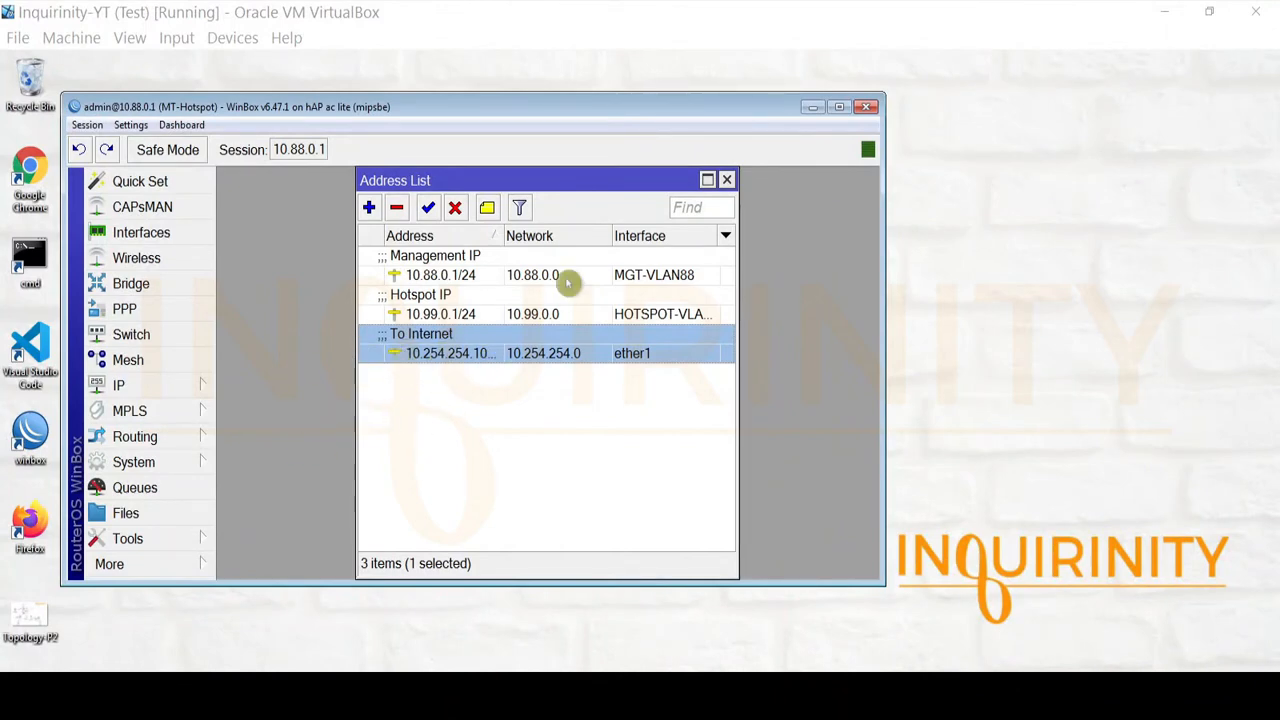
click(727, 180)
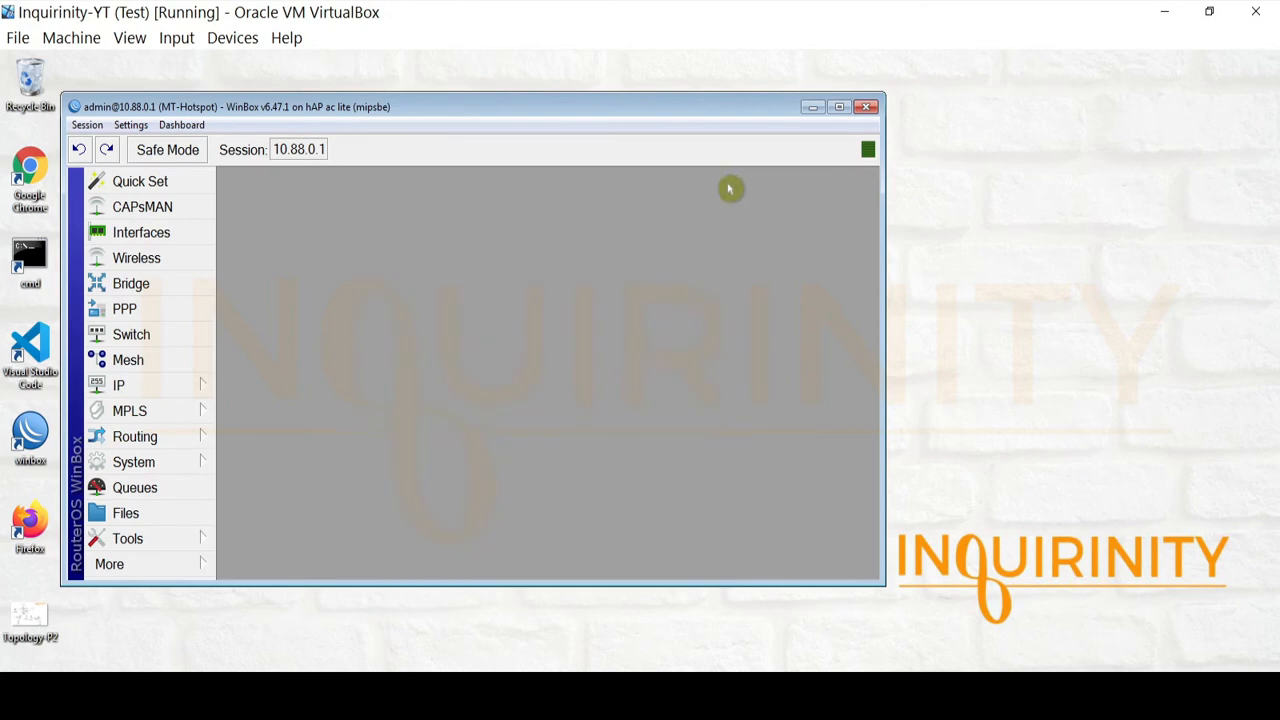
Check the default route 0.0.0.0/0 via 10.254.254.254 on ether1, then bring up Ping
click(130, 387)
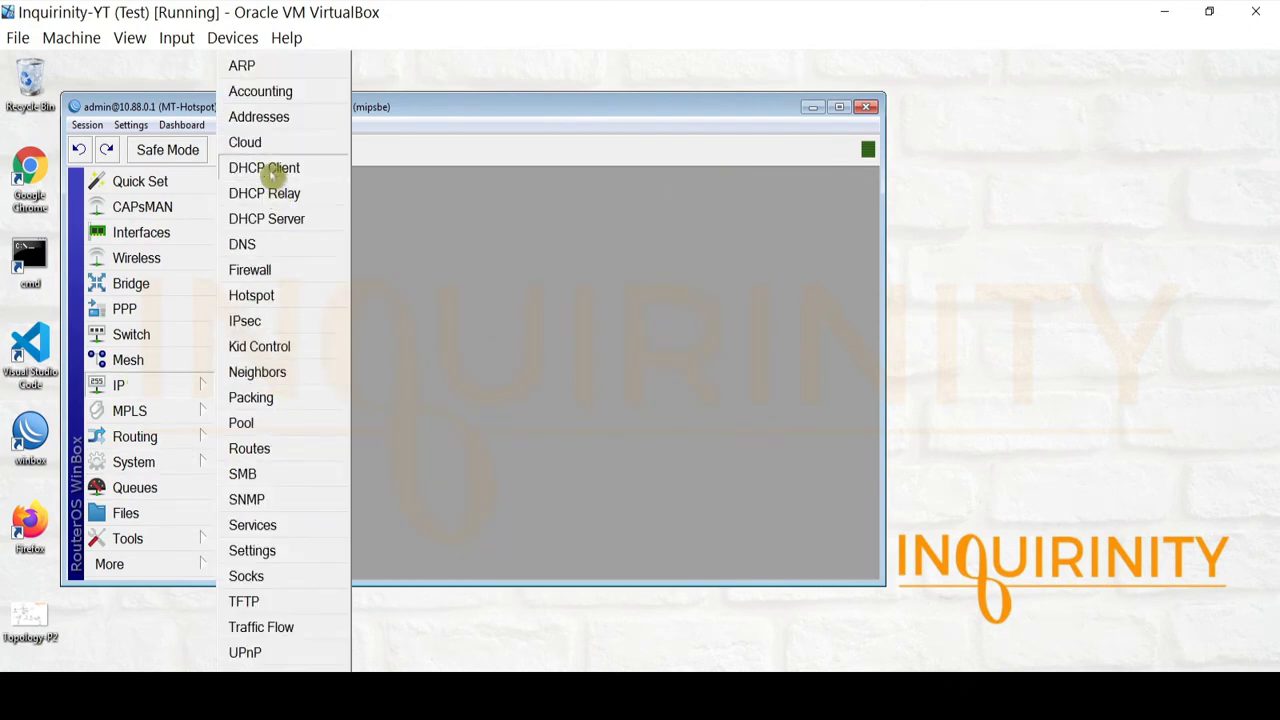
click(290, 450)
click(300, 287)
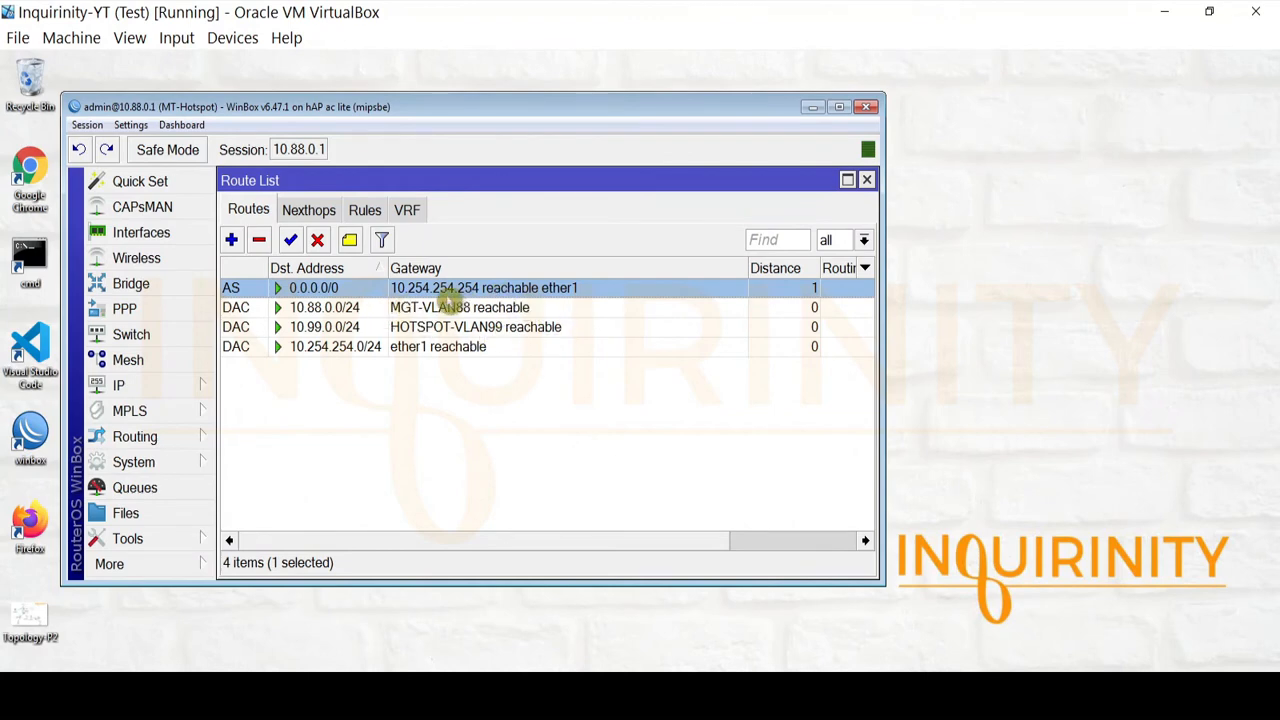
click(186, 540)
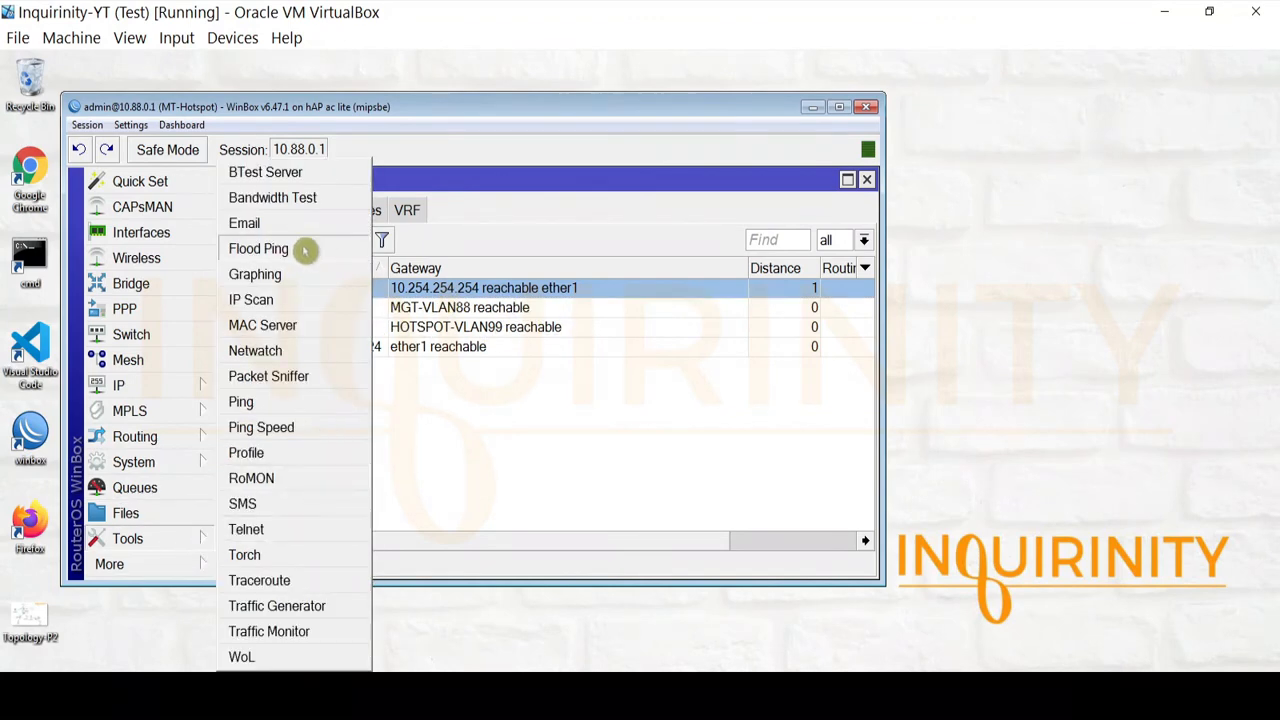
click(289, 403)
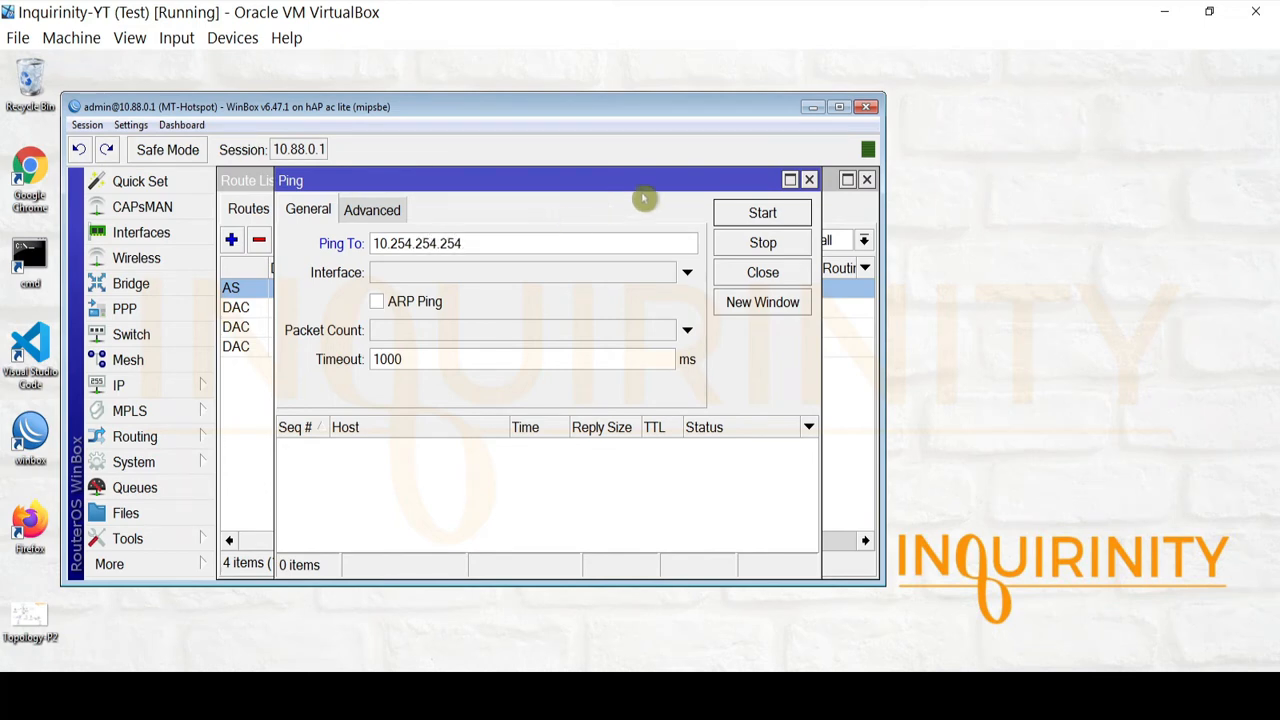
Ping 10.254.254.254, 8.8.8.8 and 9.9.9.9 successfully, then close the ping and route windows
click(750, 212)
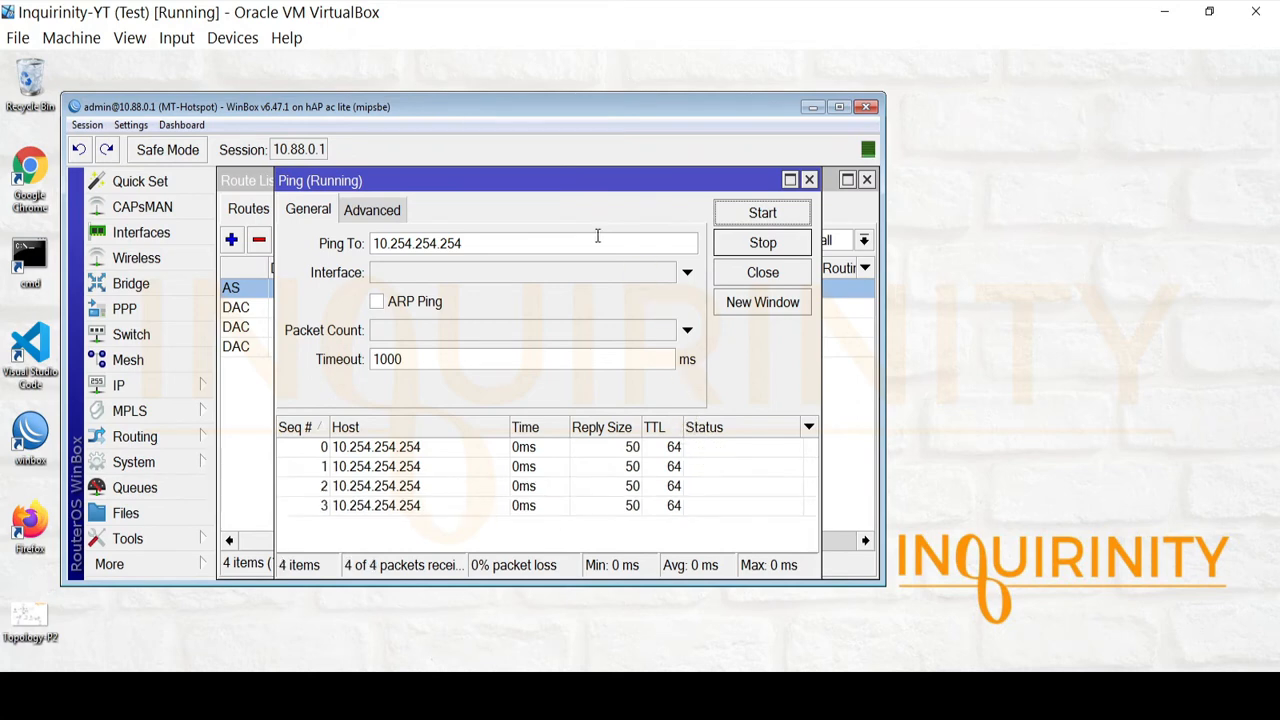
drag(562, 243, 333, 255)
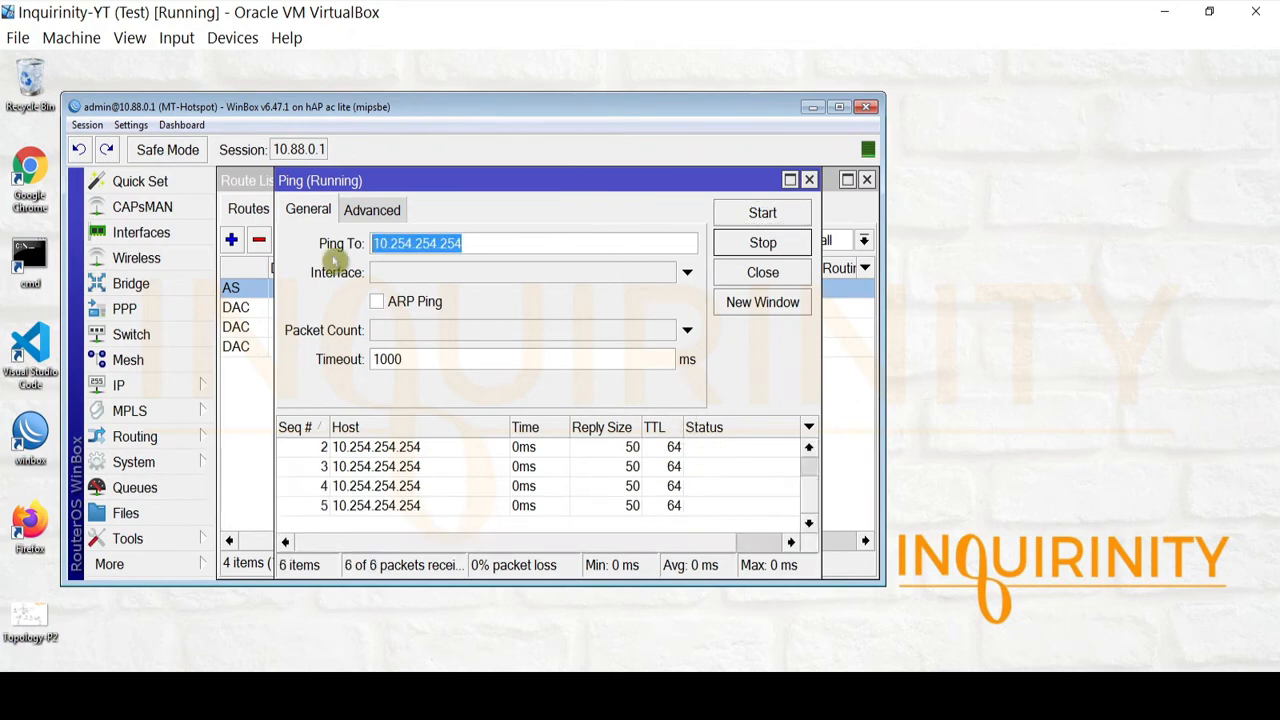
text(8.8.8.8)
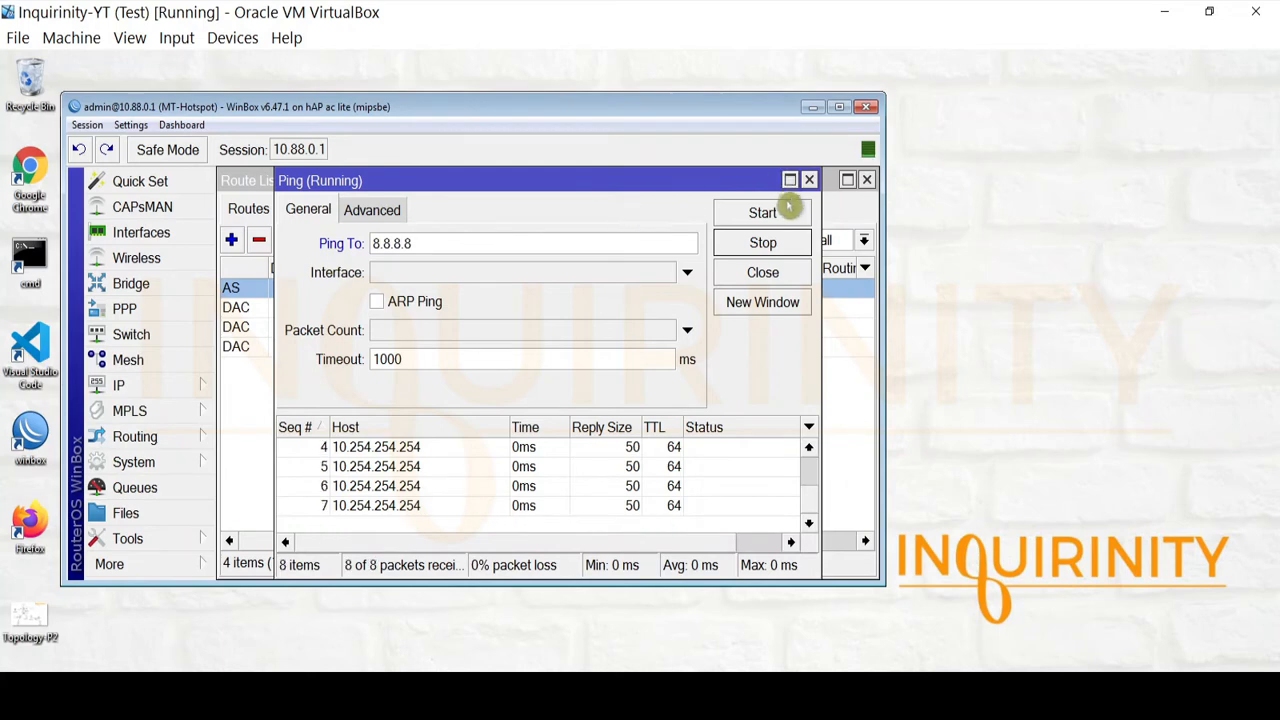
click(760, 212)
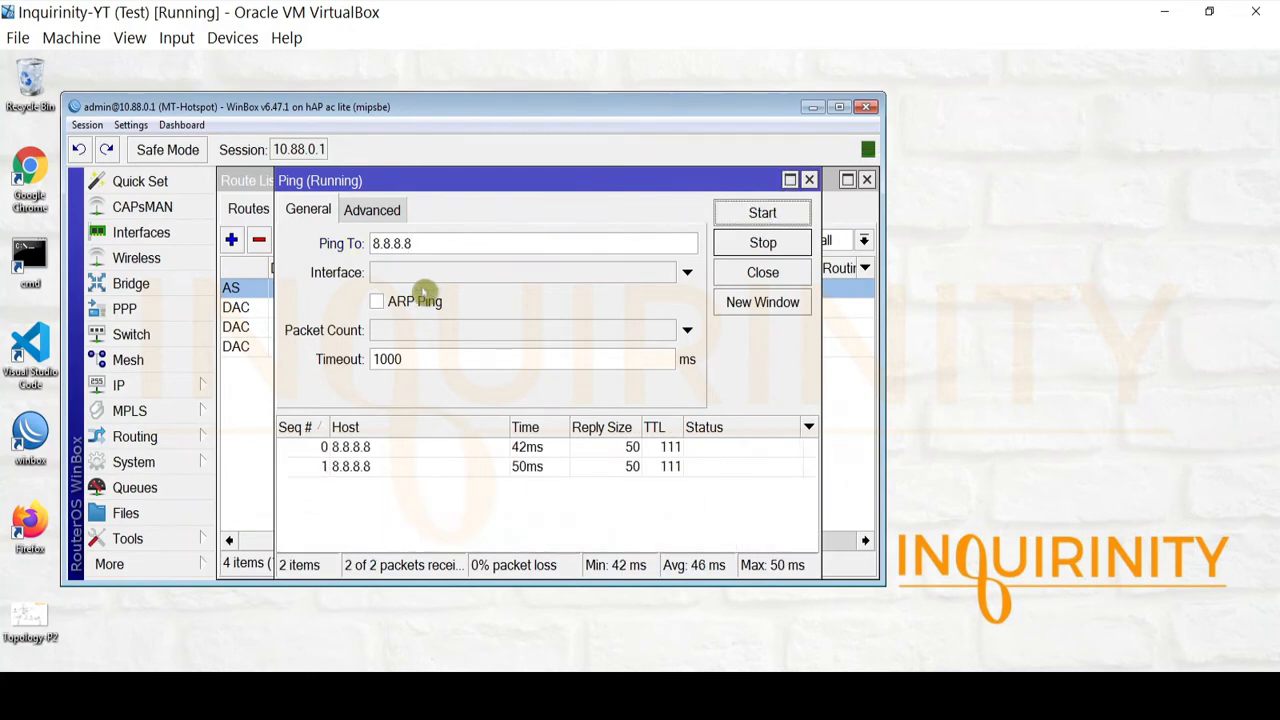
drag(416, 243, 343, 255)
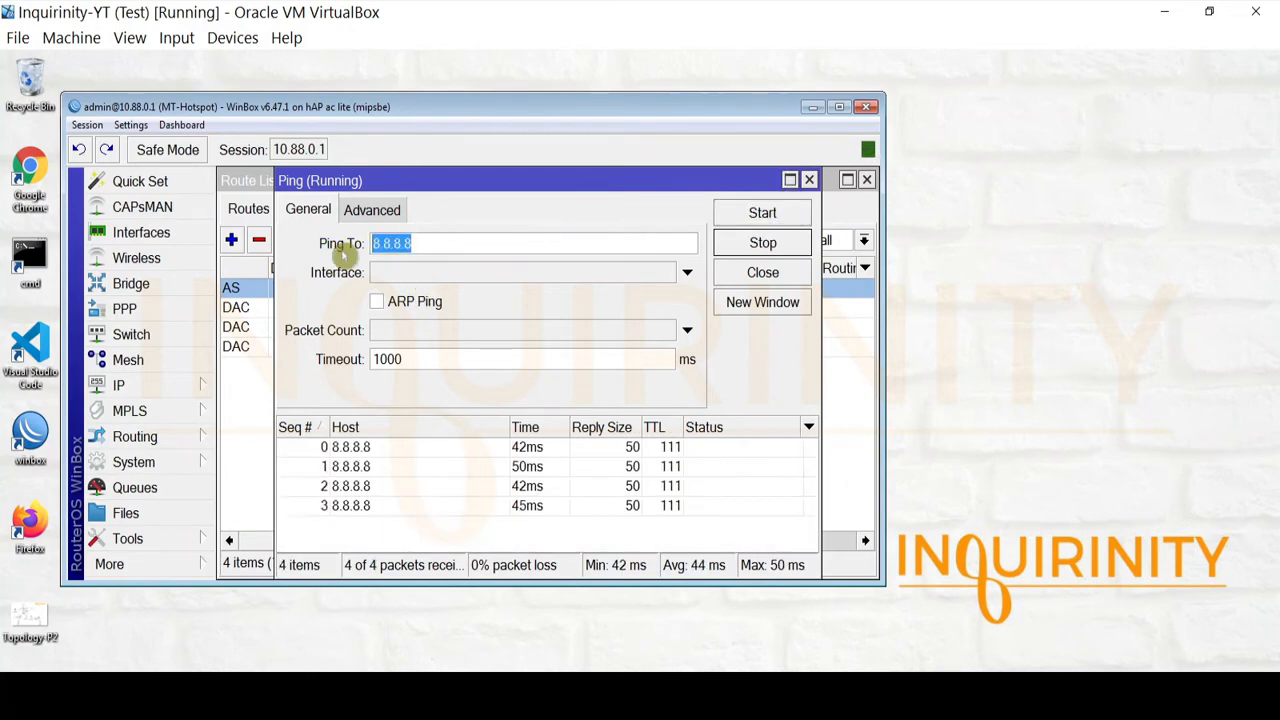
text(9.9.9.9)
click(755, 213)
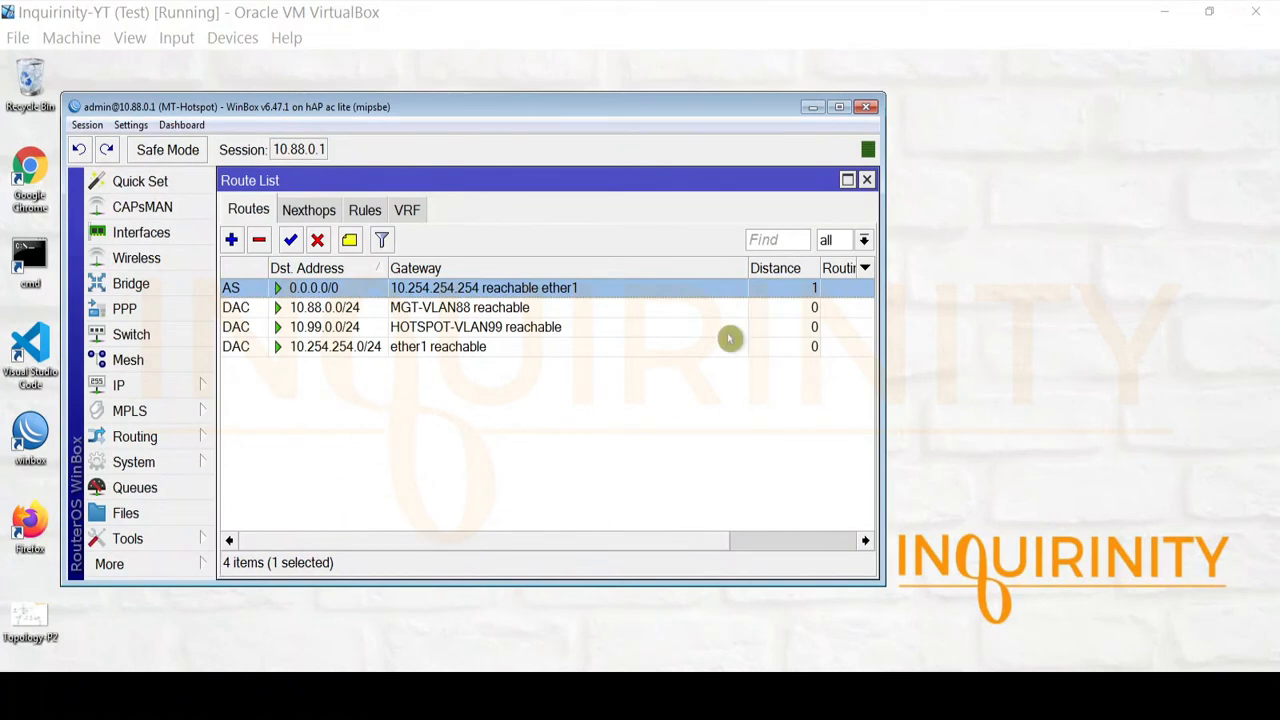
click(866, 181)
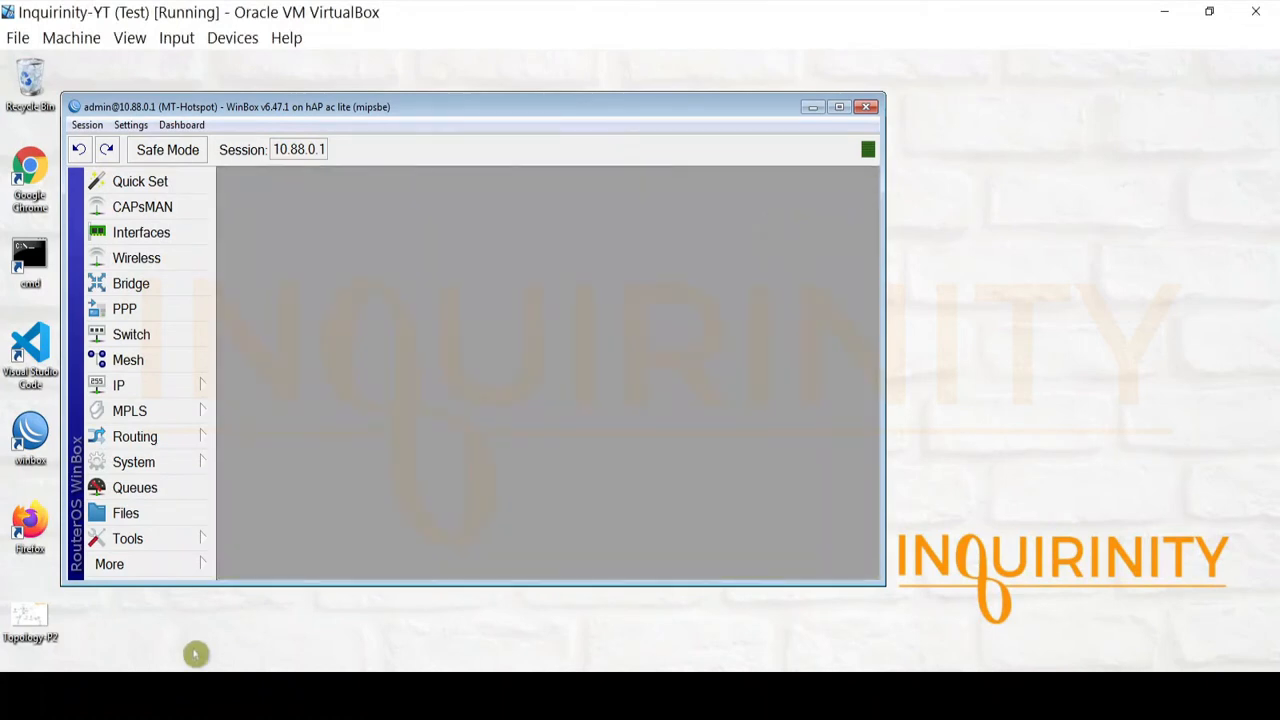
Inspect the hotspot1 server settings: it runs on HOTSPOT-VLAN99 with hs-pool
click(143, 386)
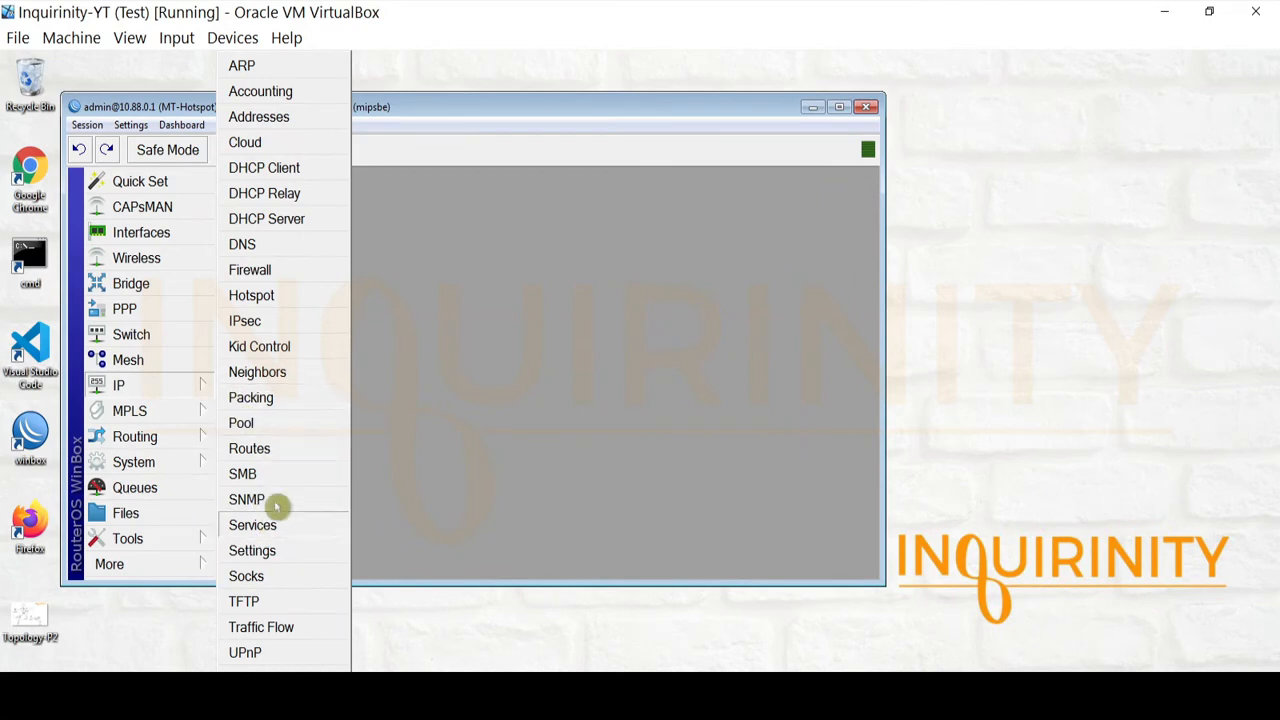
click(252, 296)
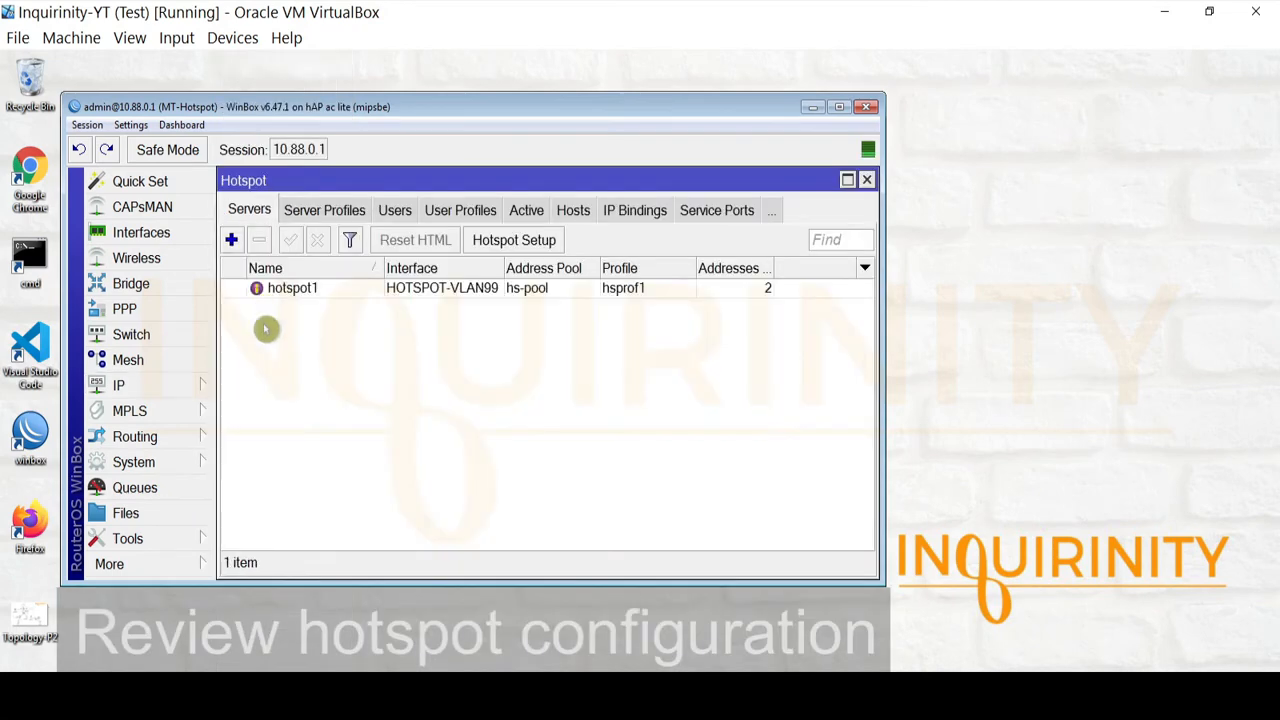
click(292, 290)
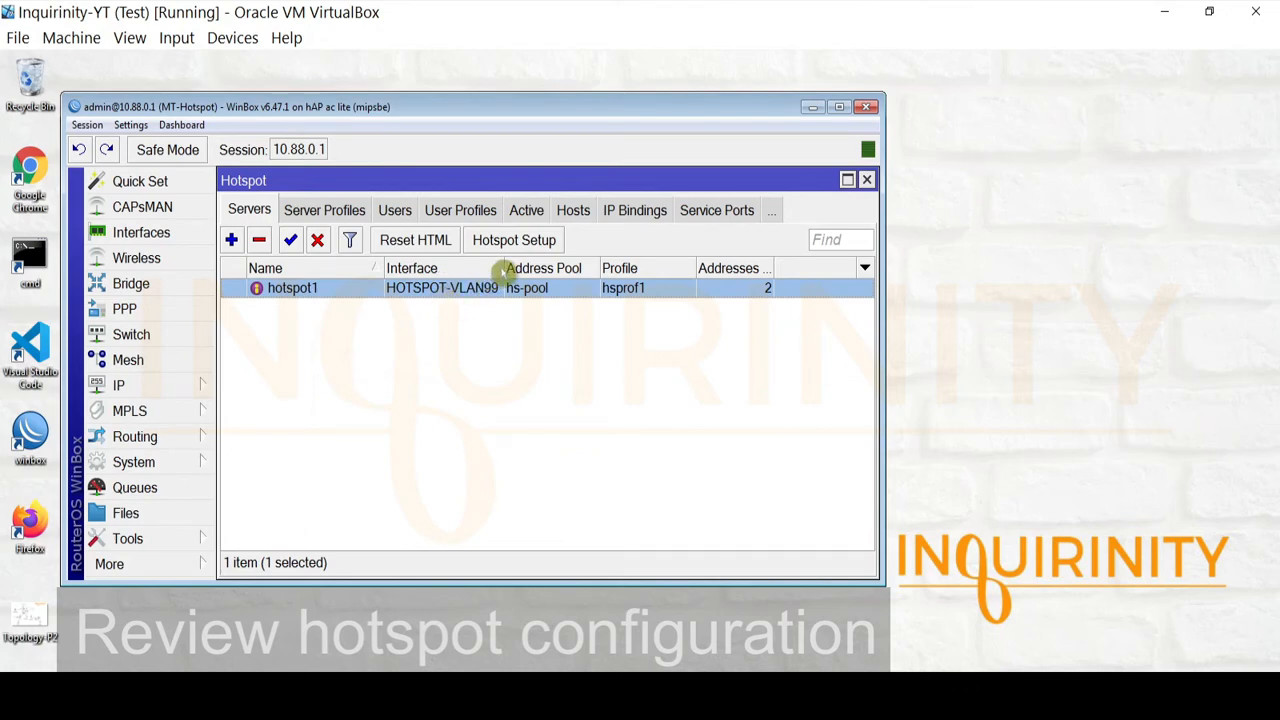
drag(503, 270, 540, 270)
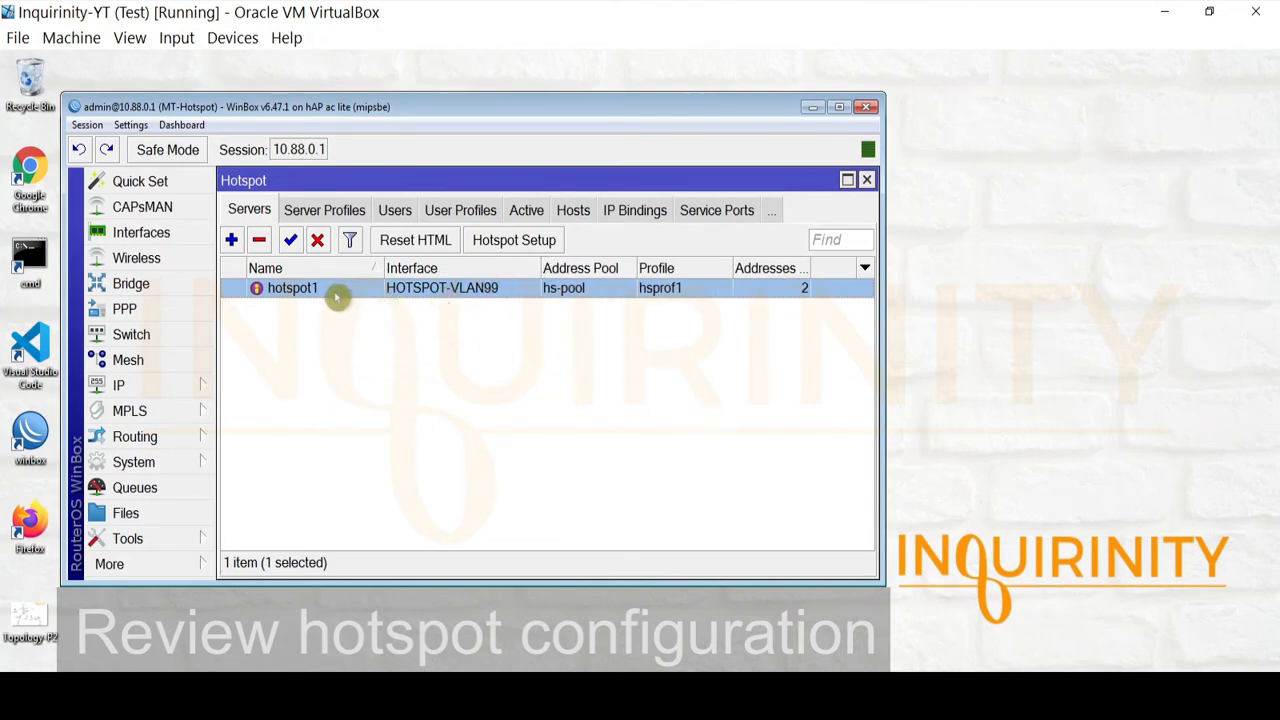
double_click(335, 294)
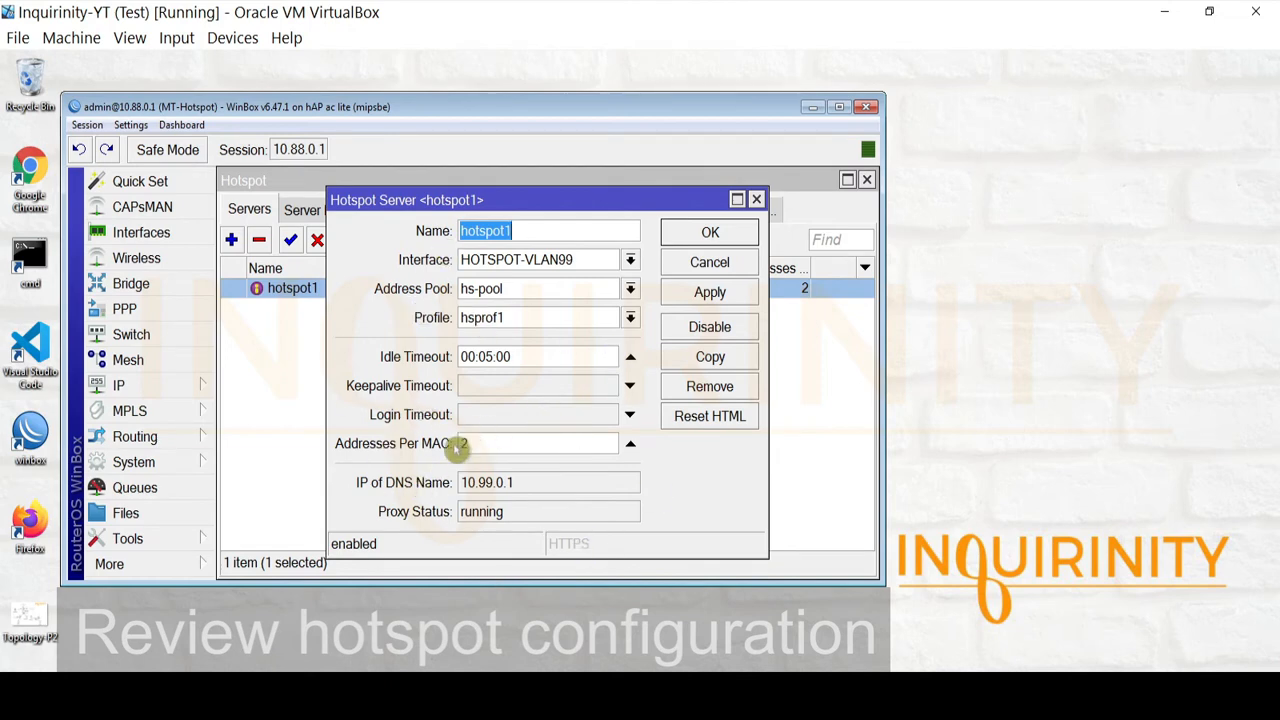
click(725, 266)
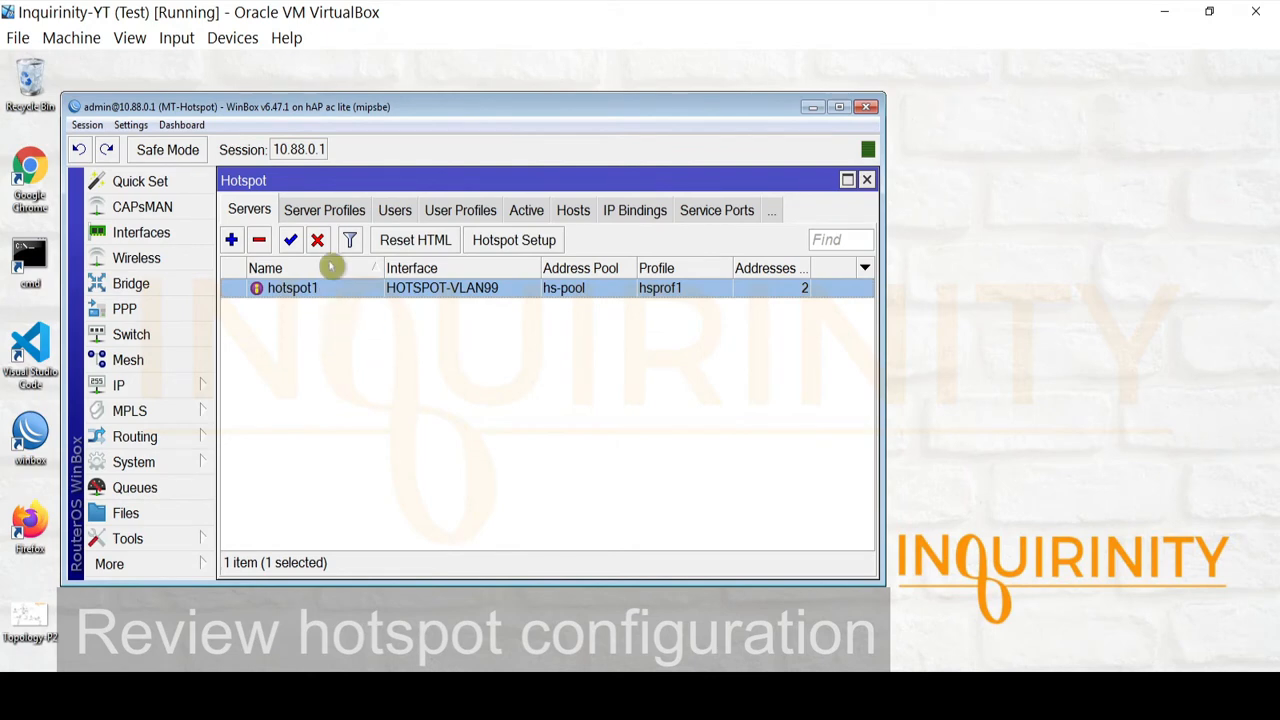
Review hsprof1's DNS name, 10.99.0.1 hotspot address, and Login and RADIUS settings, leaving RADIUS unused
click(332, 212)
double_click(276, 309)
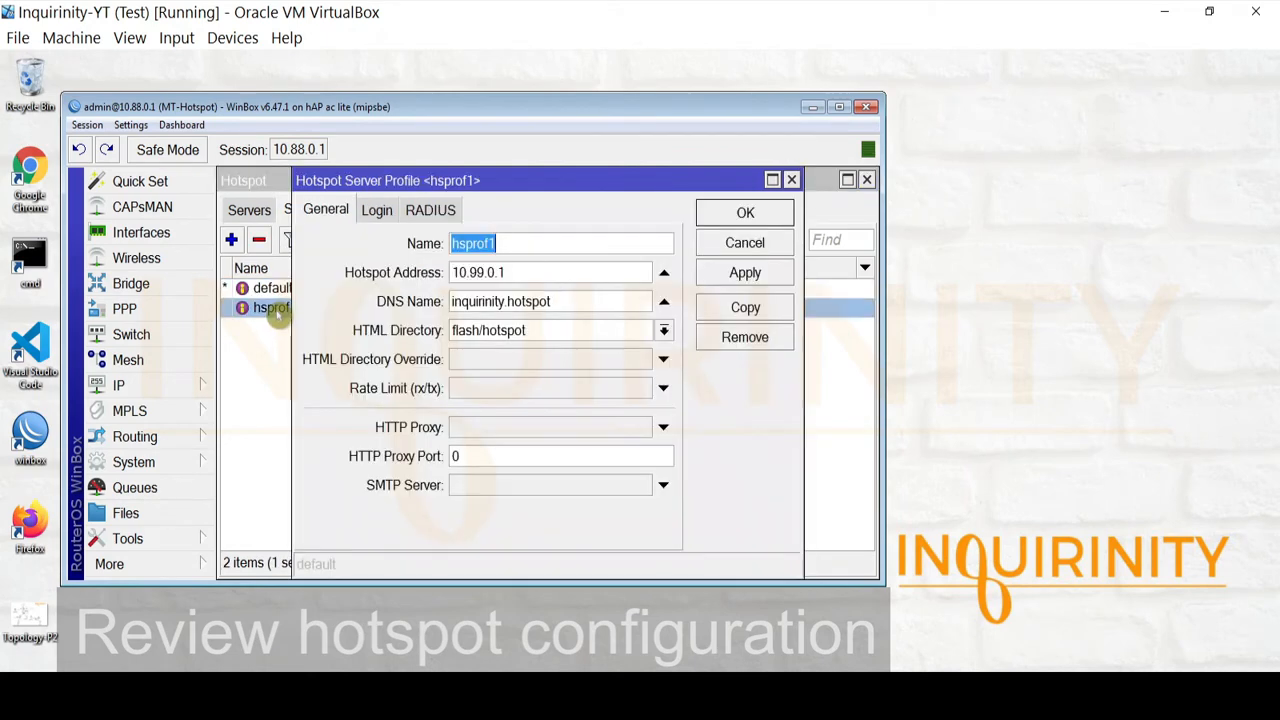
drag(565, 302, 337, 298)
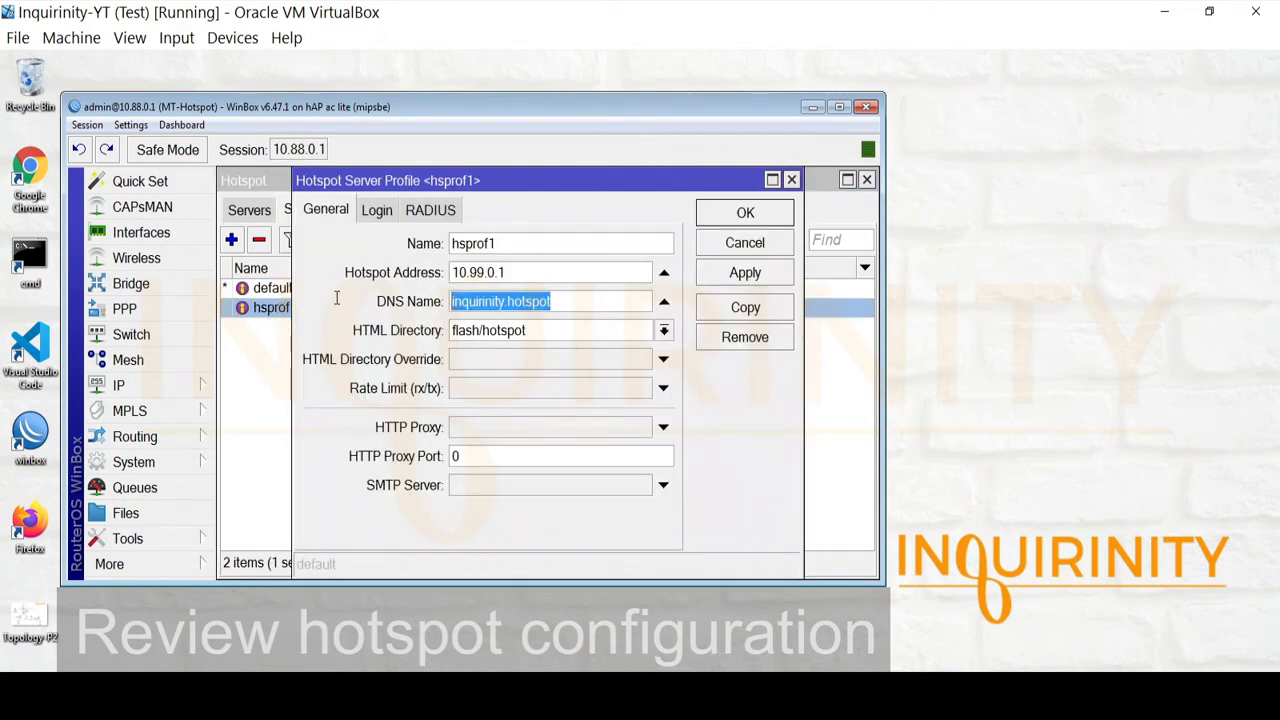
drag(543, 264, 302, 269)
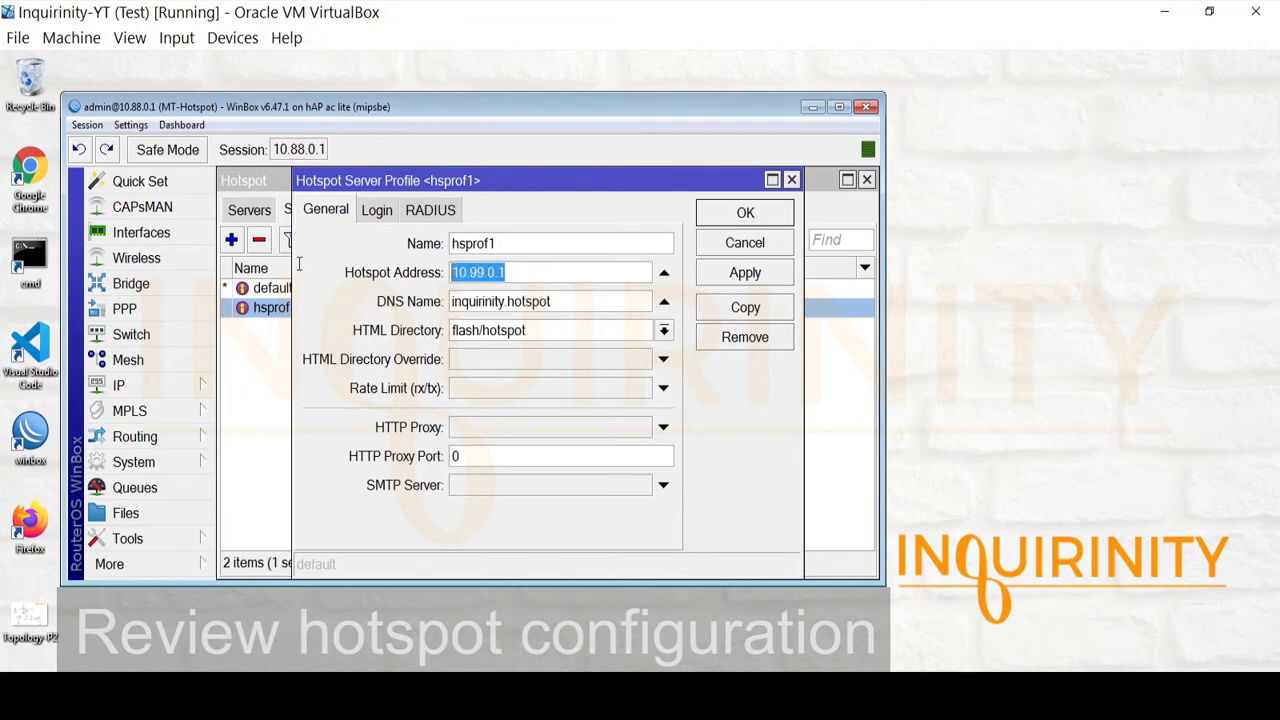
click(377, 211)
click(430, 210)
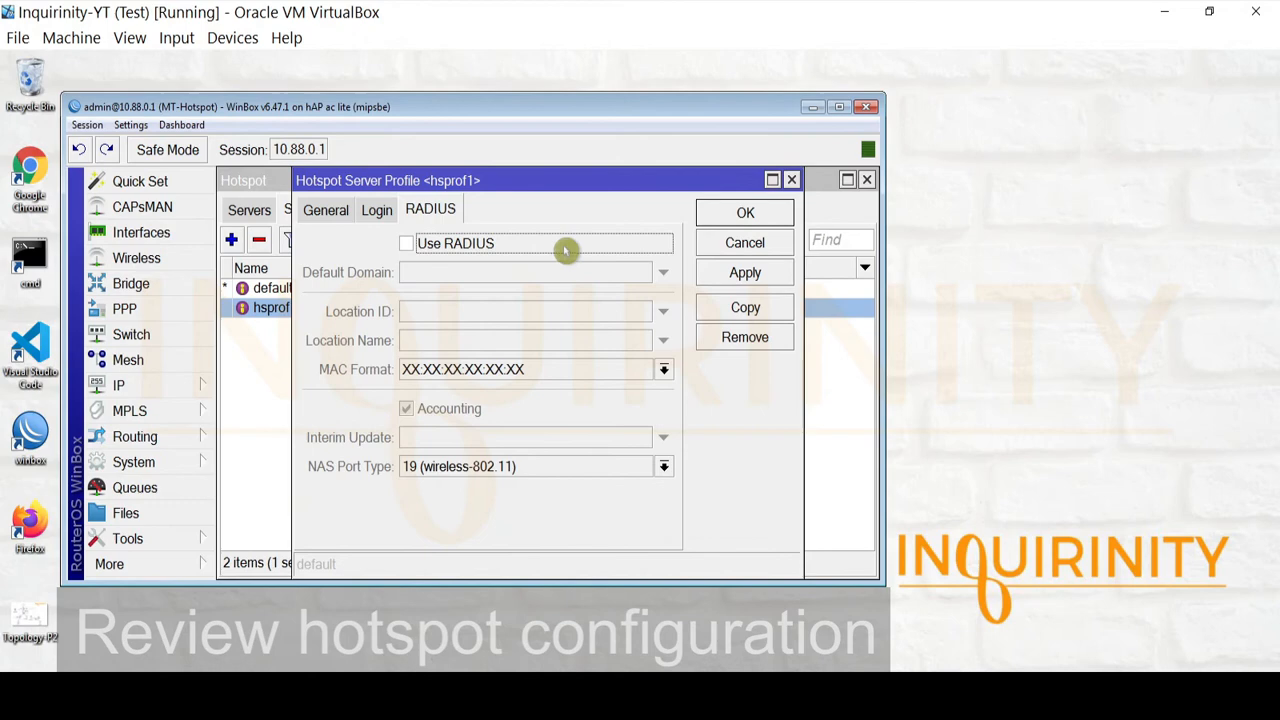
click(723, 245)
Start a new hotspot user on server hotspot1 and enter its name and password
click(392, 213)
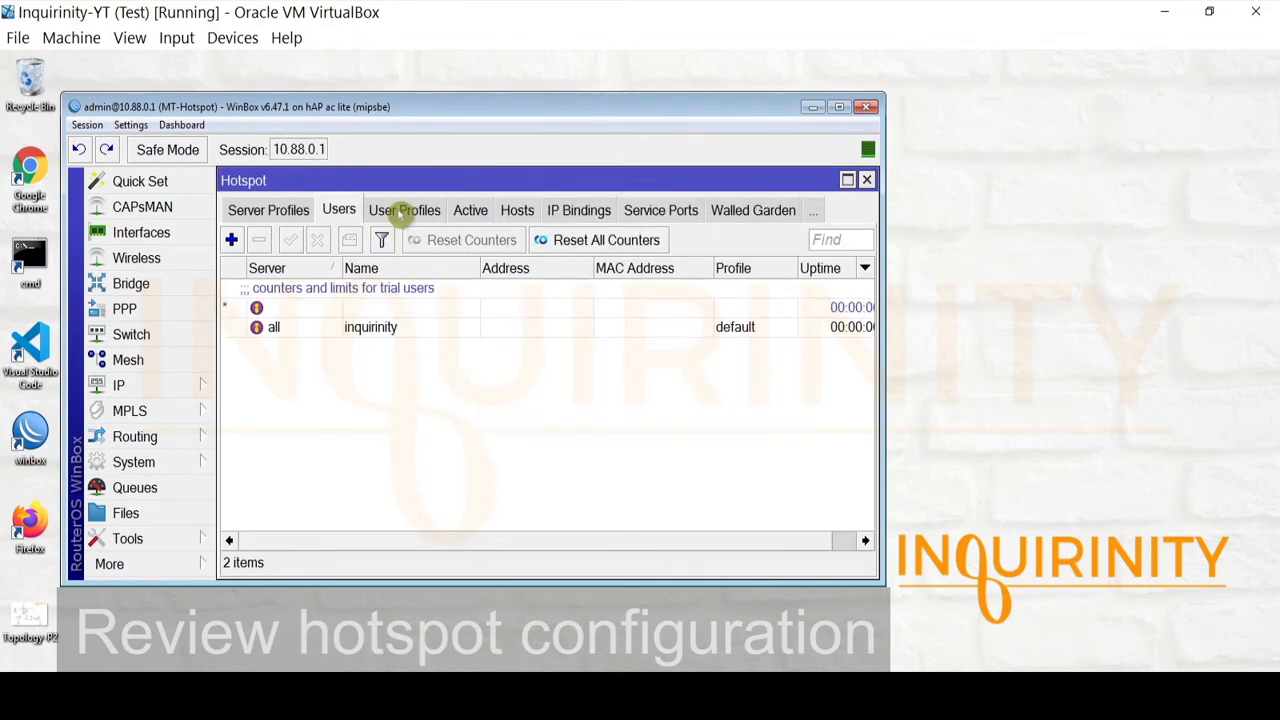
click(283, 332)
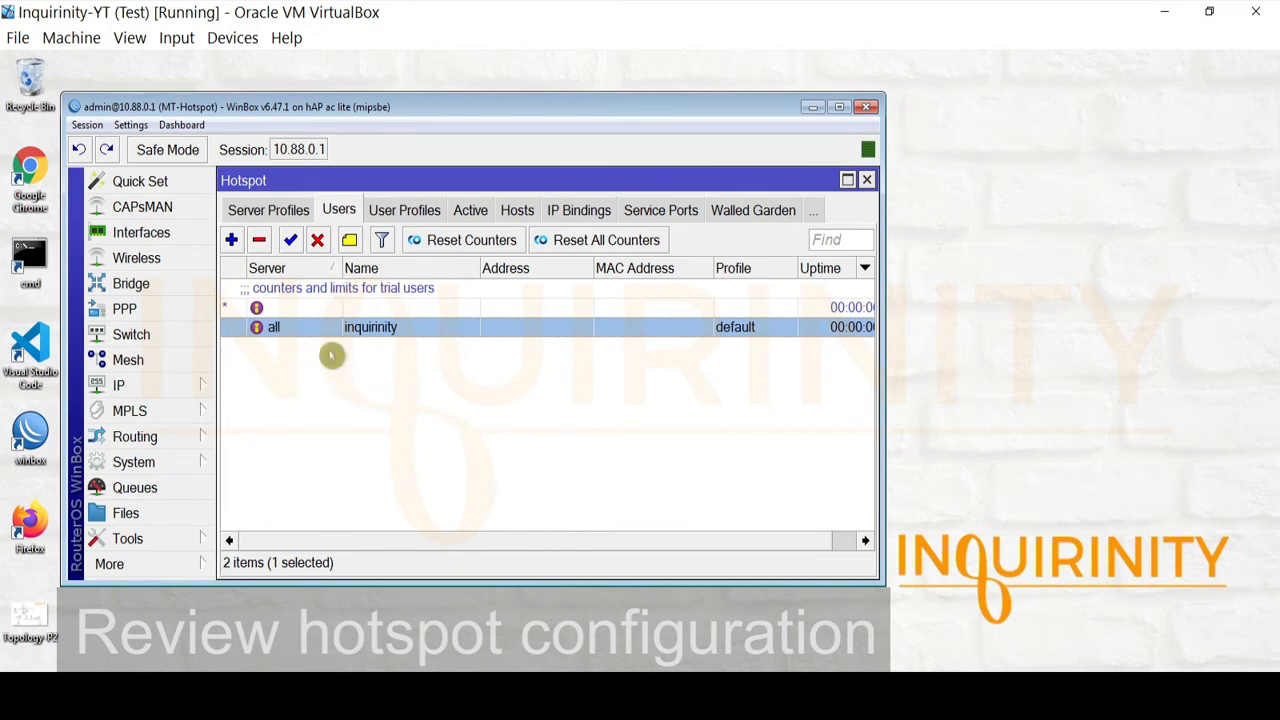
click(231, 240)
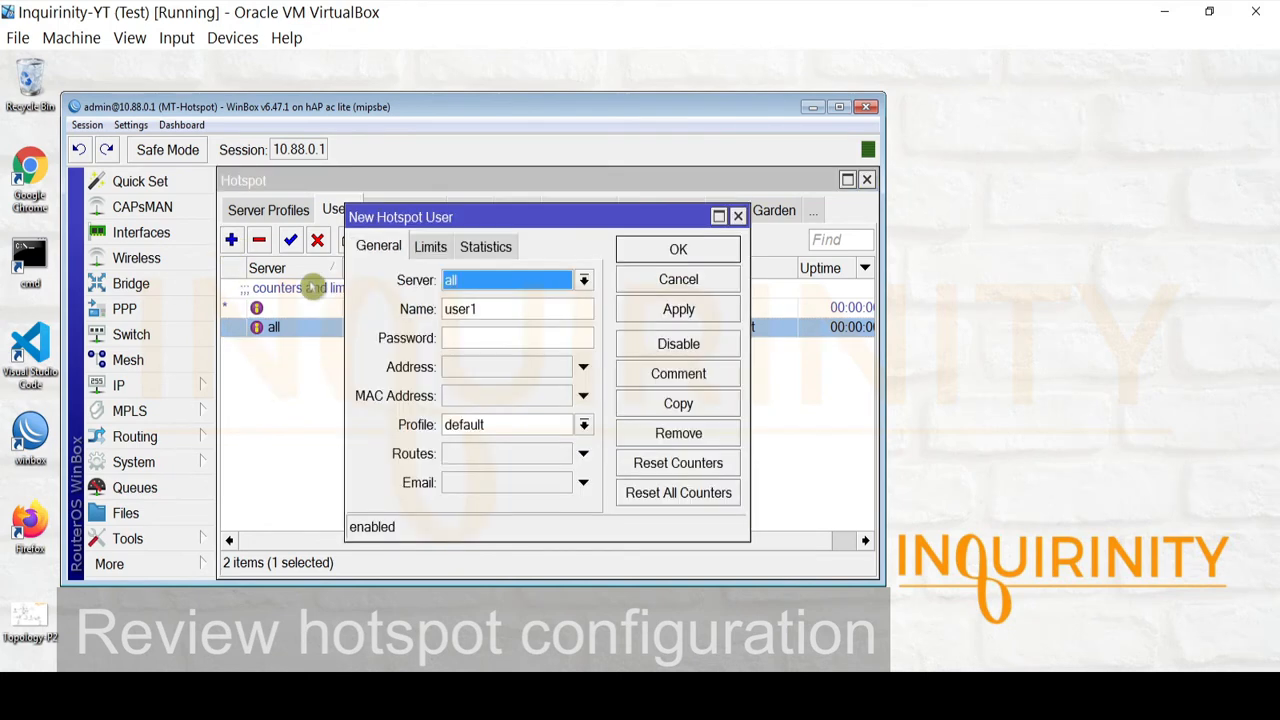
click(516, 285)
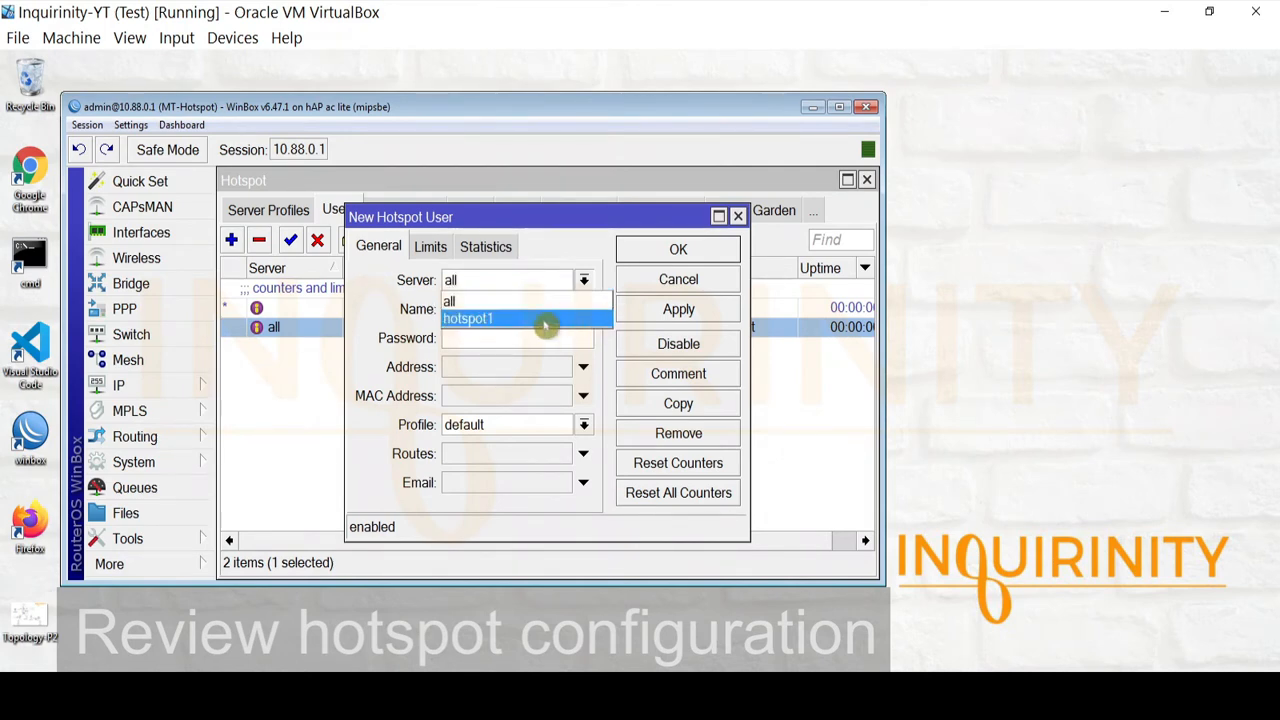
click(510, 320)
click(497, 310)
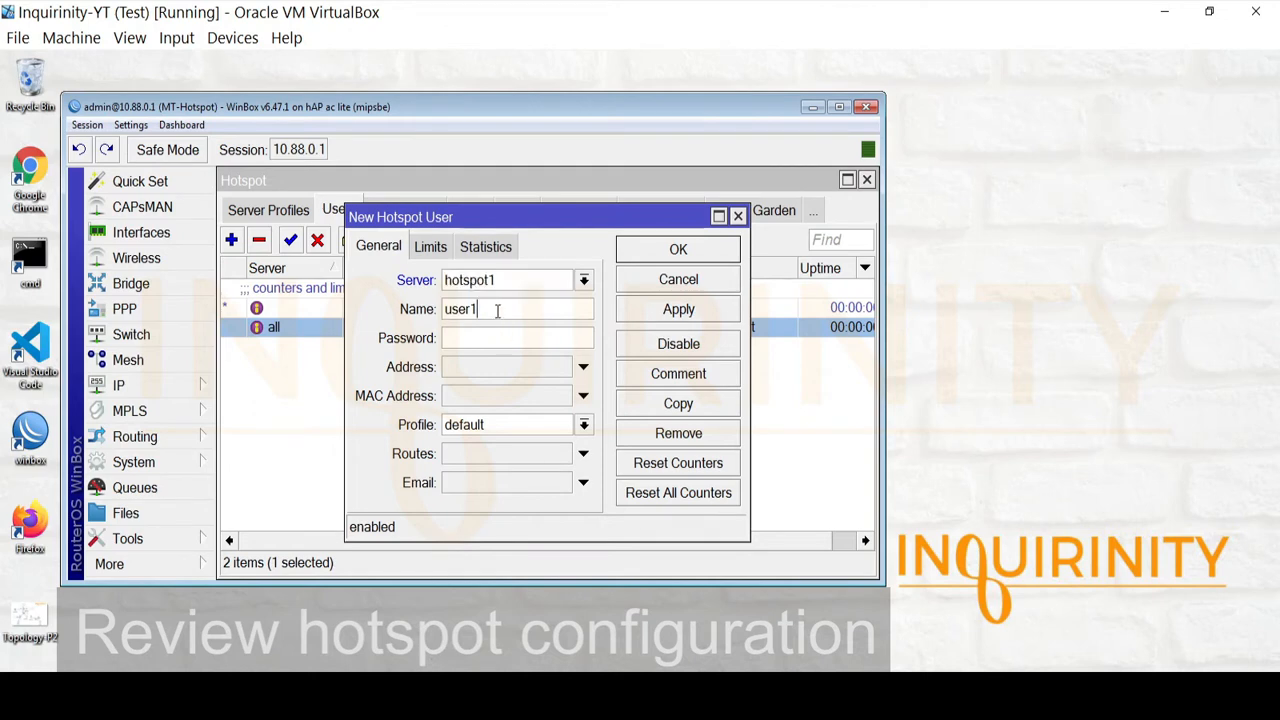
click(520, 350)
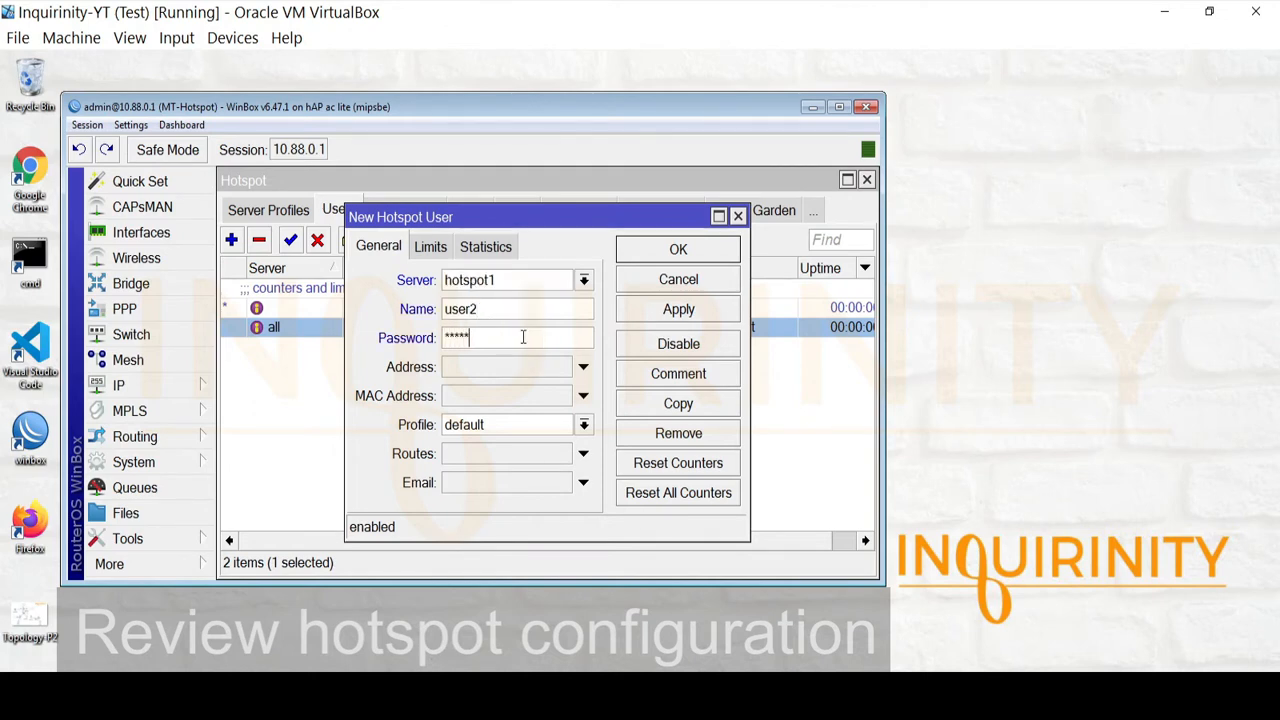
Show passwords in plain text and keep the default user profile for the new user
click(131, 125)
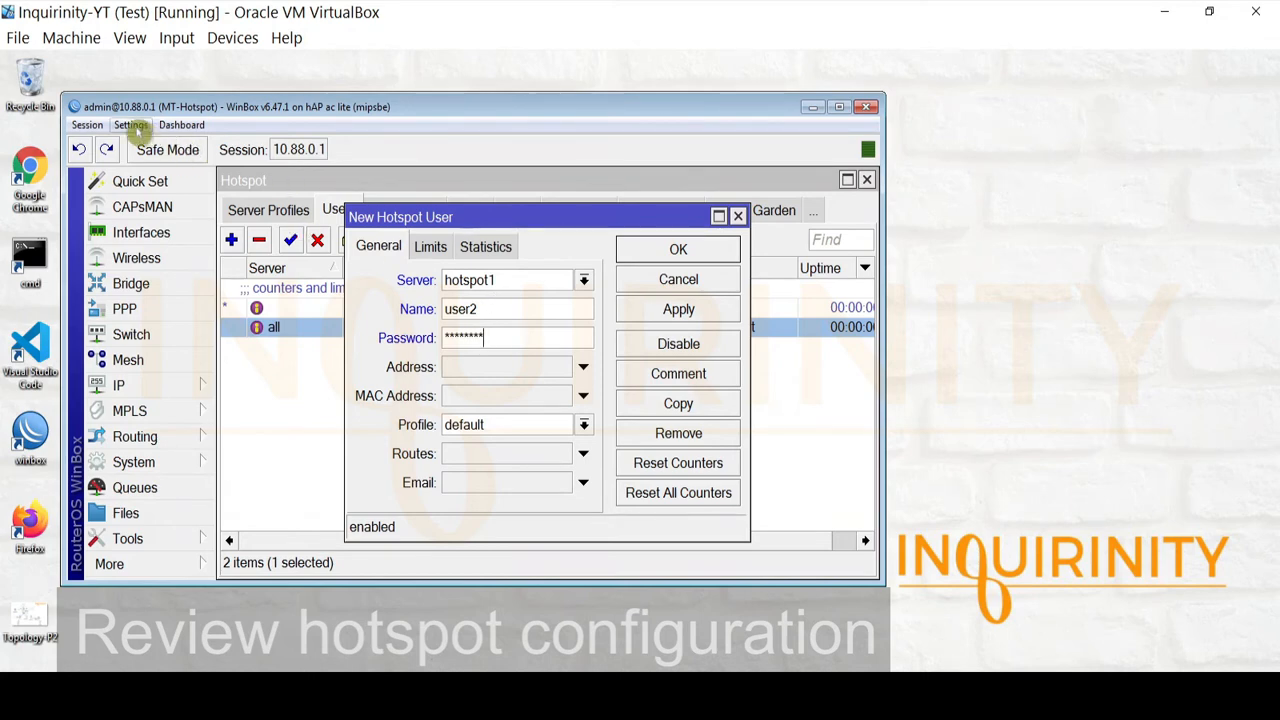
click(143, 166)
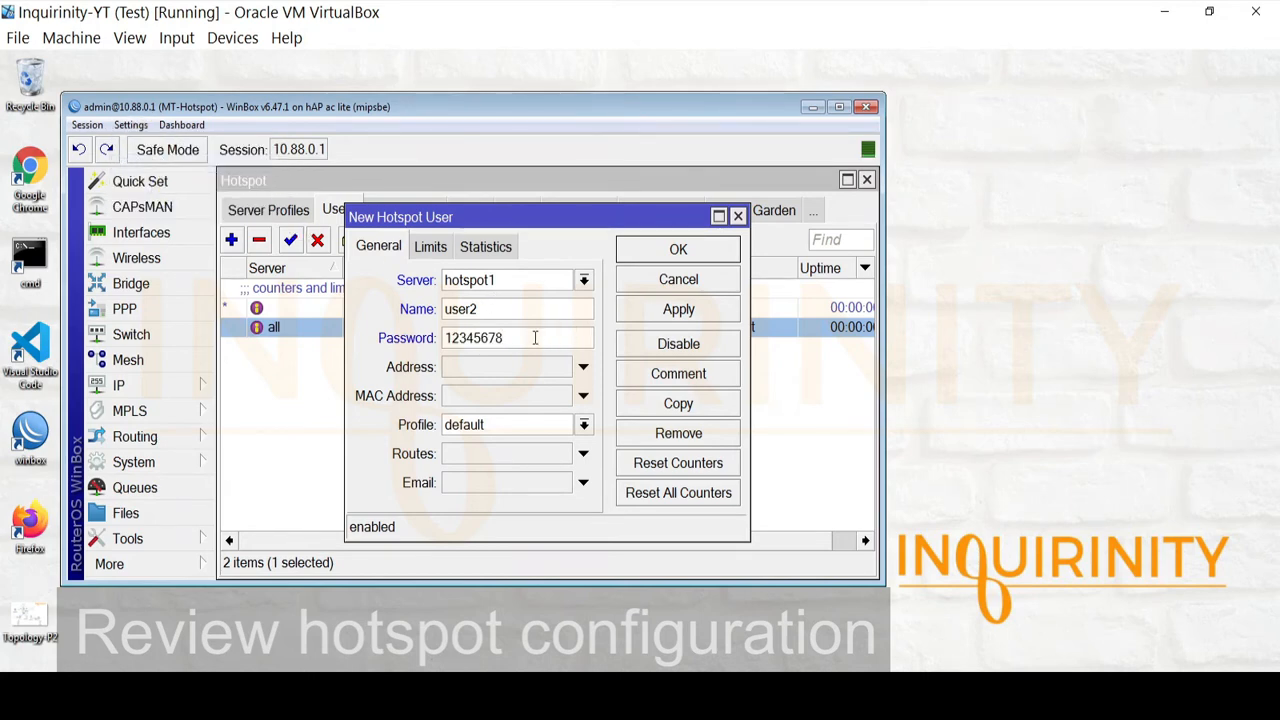
click(428, 249)
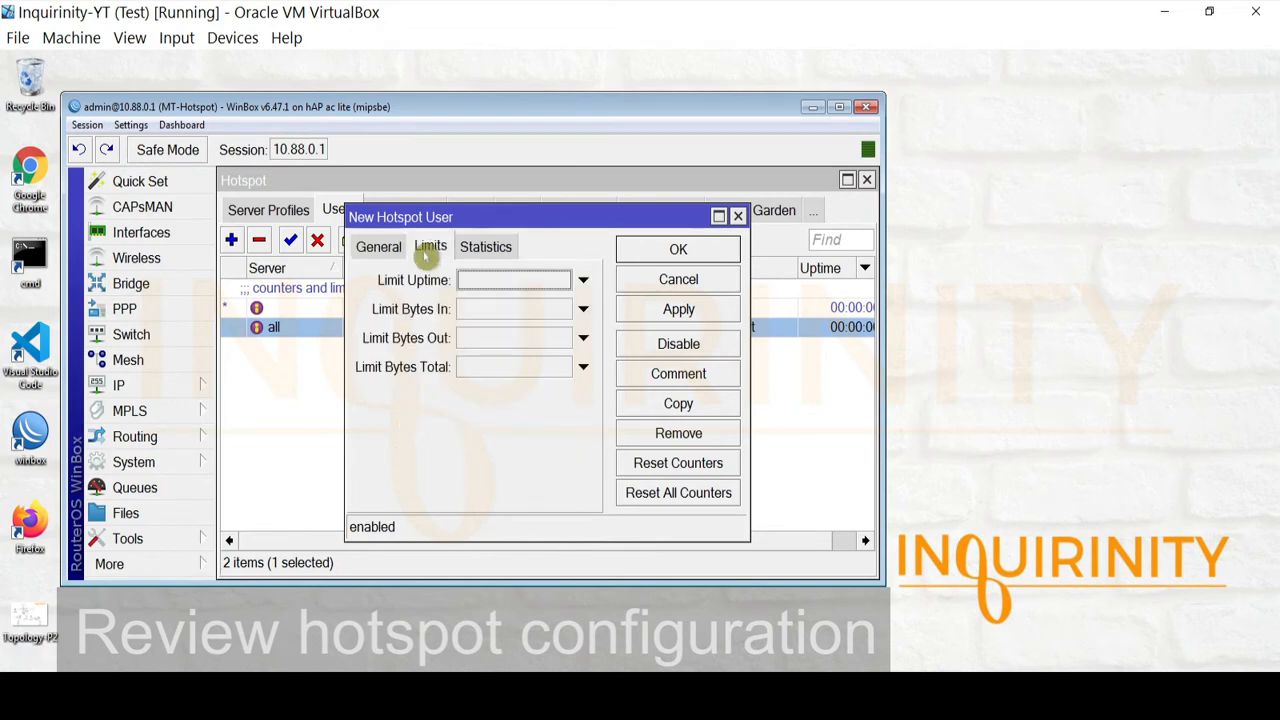
click(365, 250)
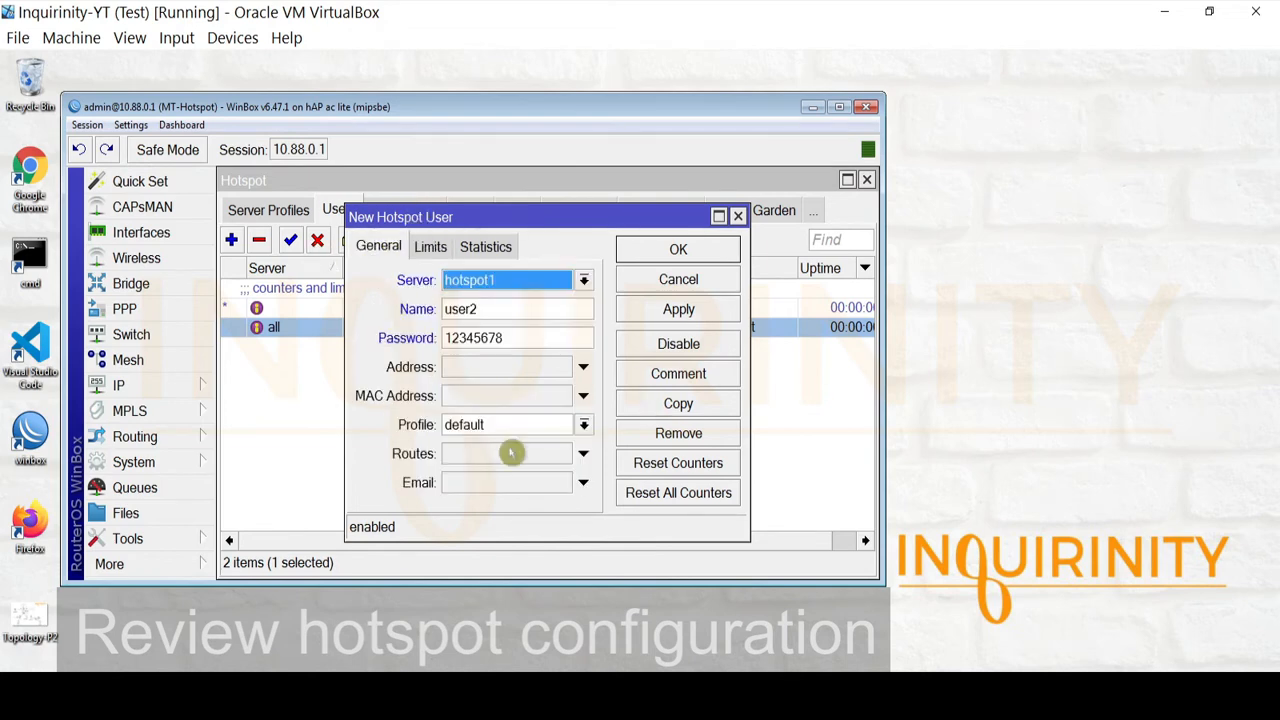
click(570, 430)
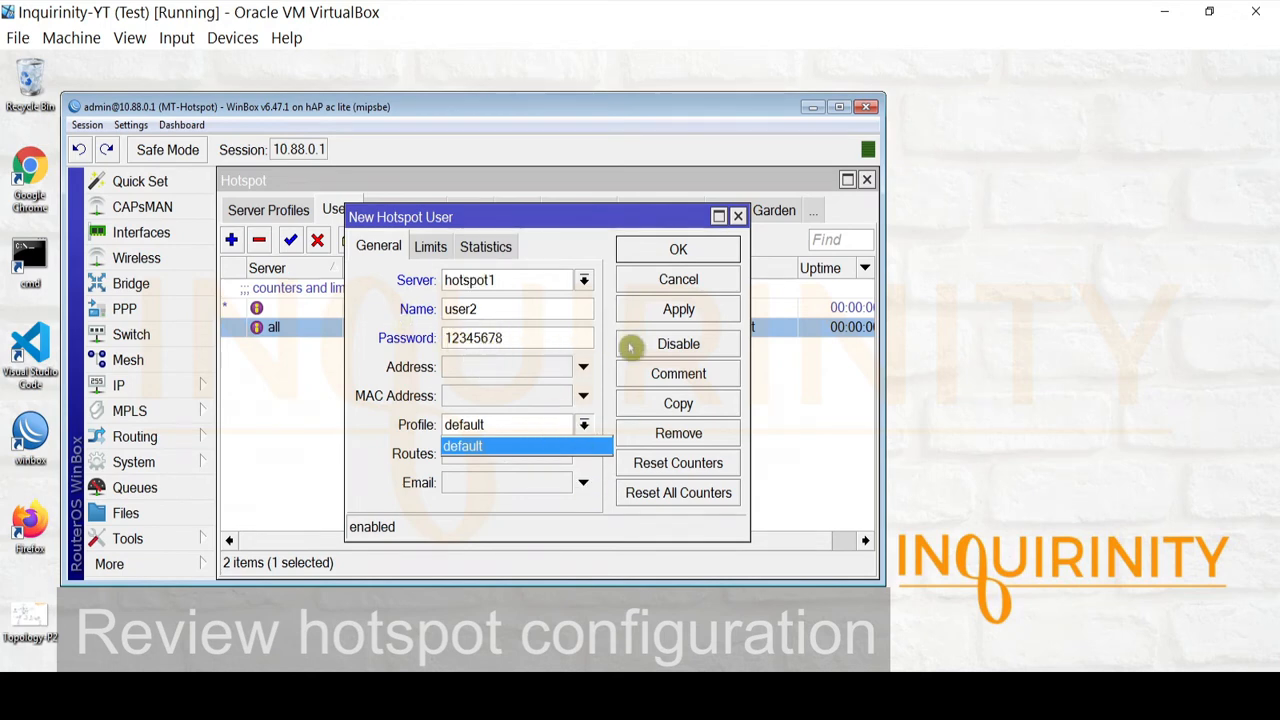
click(588, 251)
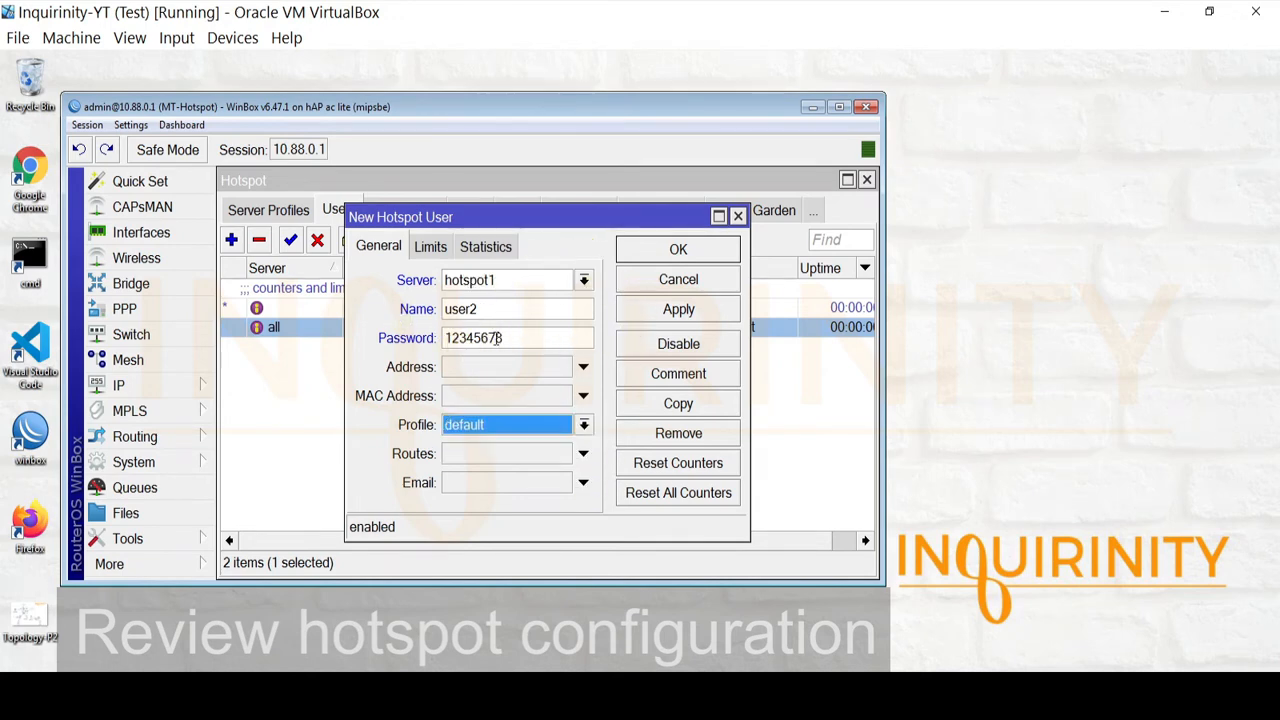
Review user2's limits and statistics, save it, and view the User Profiles list
click(530, 311)
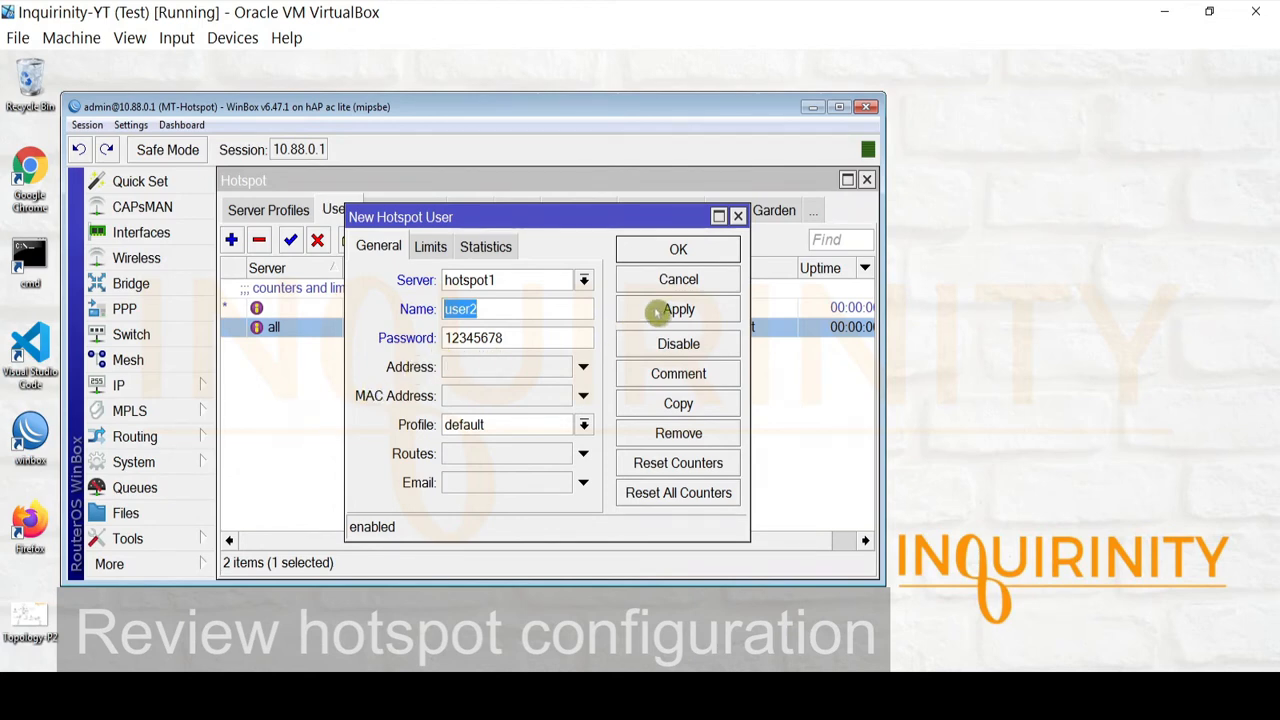
click(434, 247)
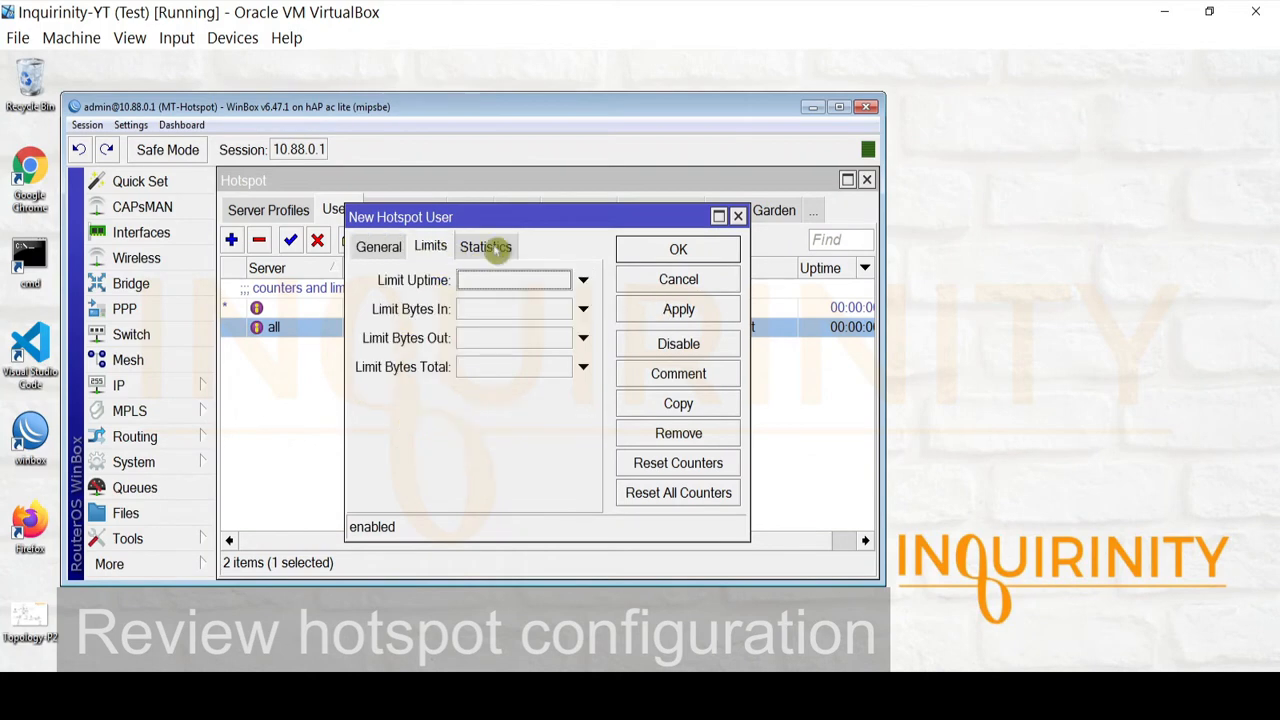
click(476, 250)
click(370, 246)
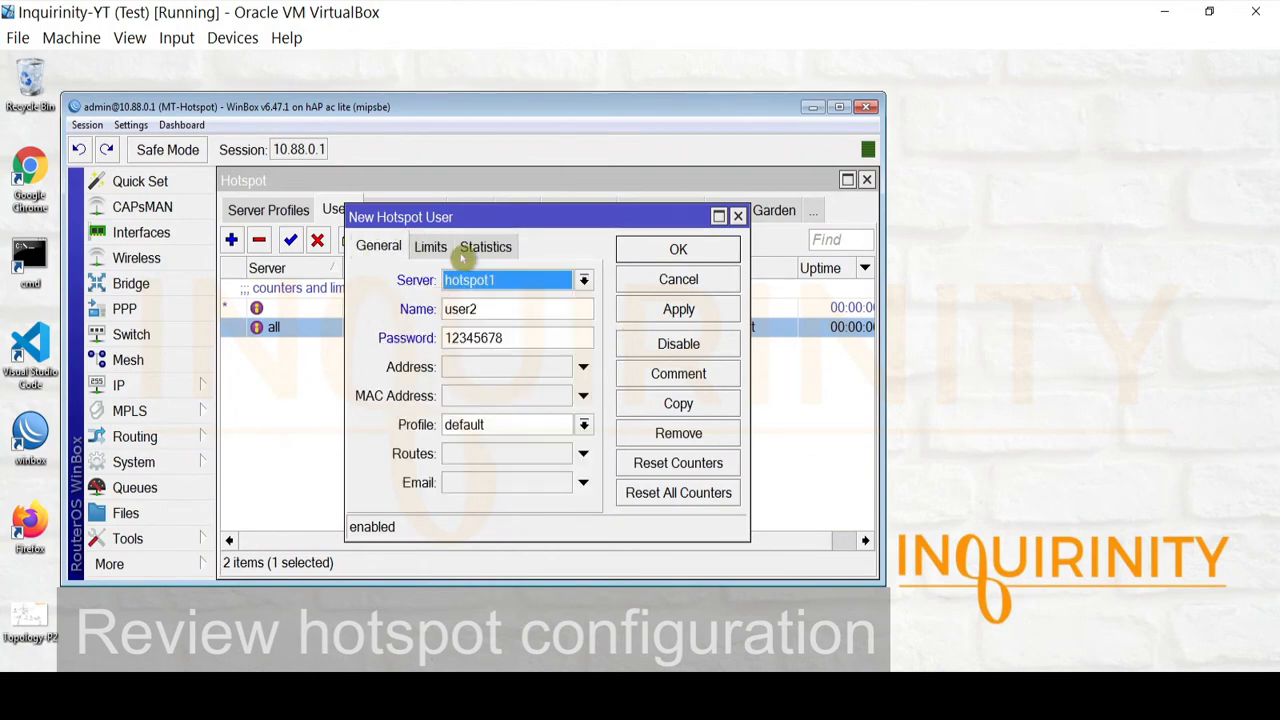
click(665, 312)
click(676, 250)
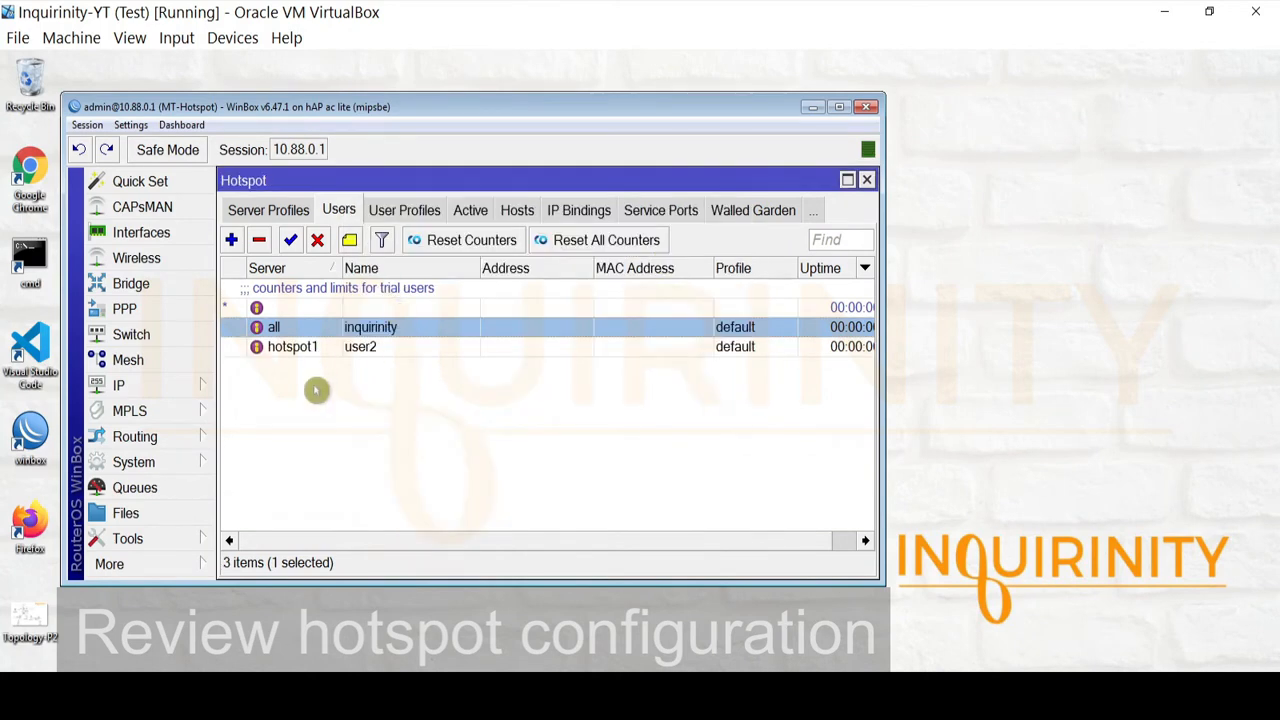
click(403, 212)
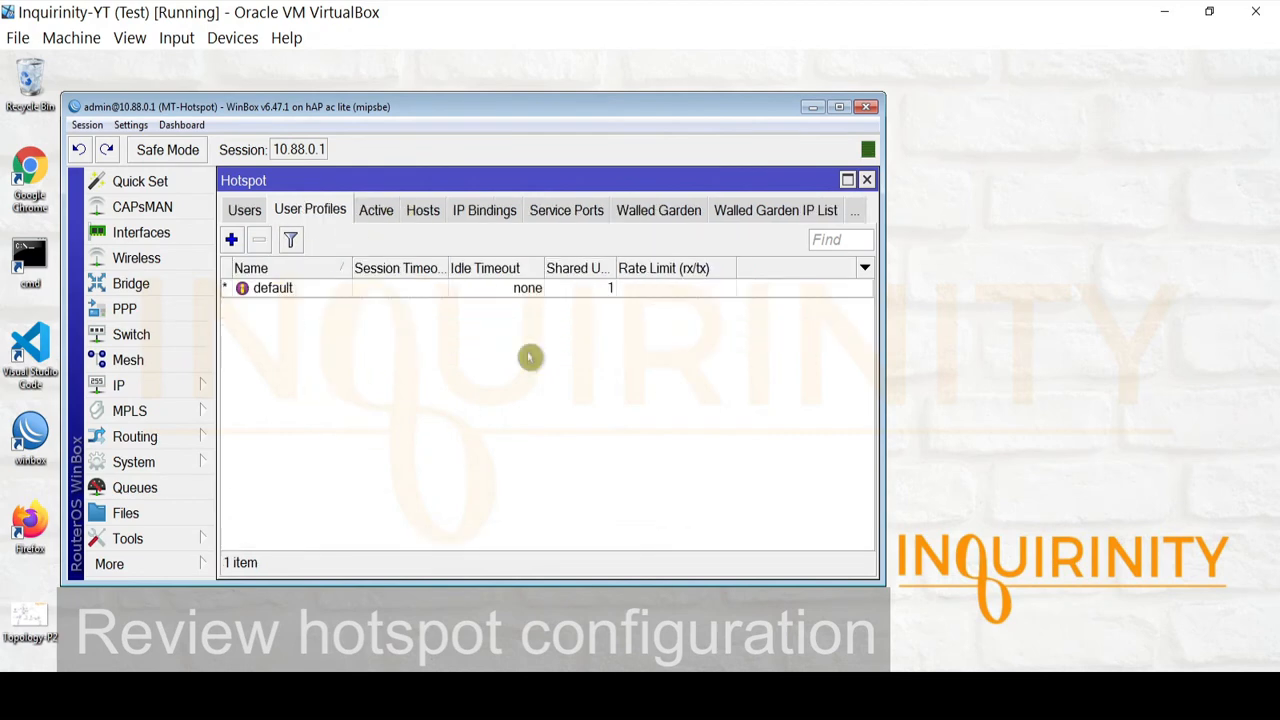
Check the hotspot's Active, Hosts and IP Bindings lists; active sessions show 0 items
click(378, 211)
click(368, 210)
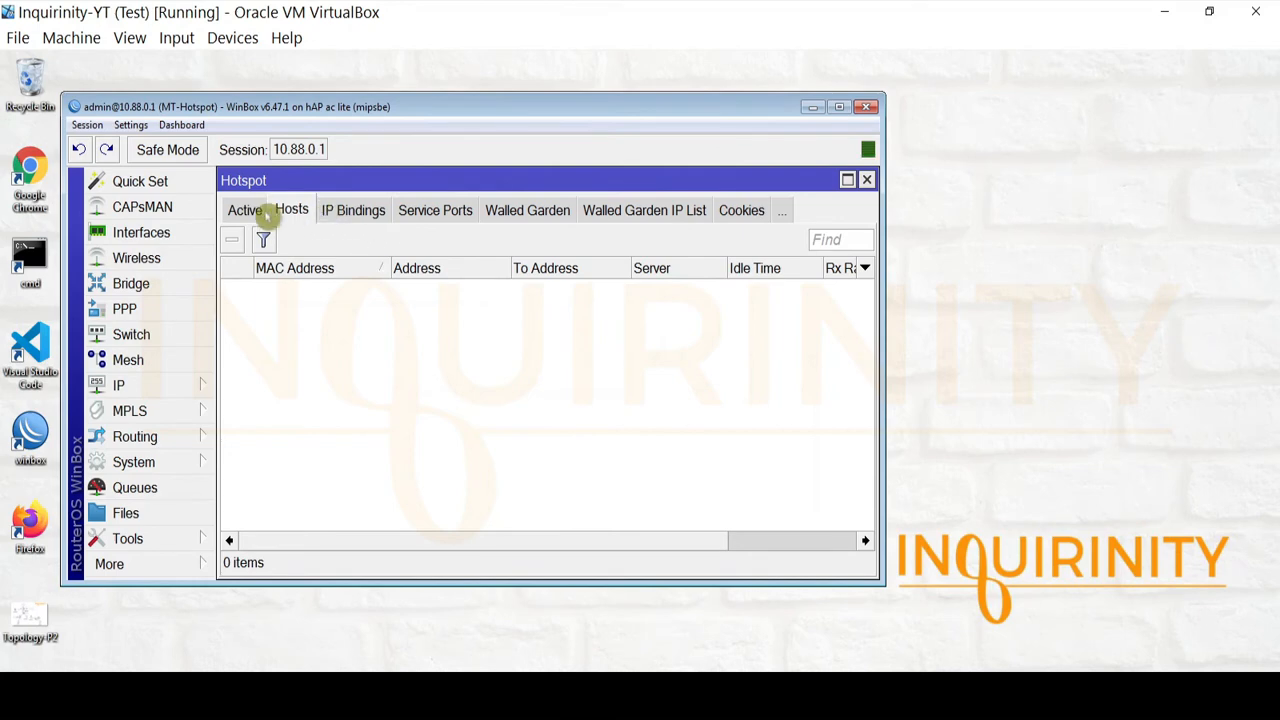
click(248, 210)
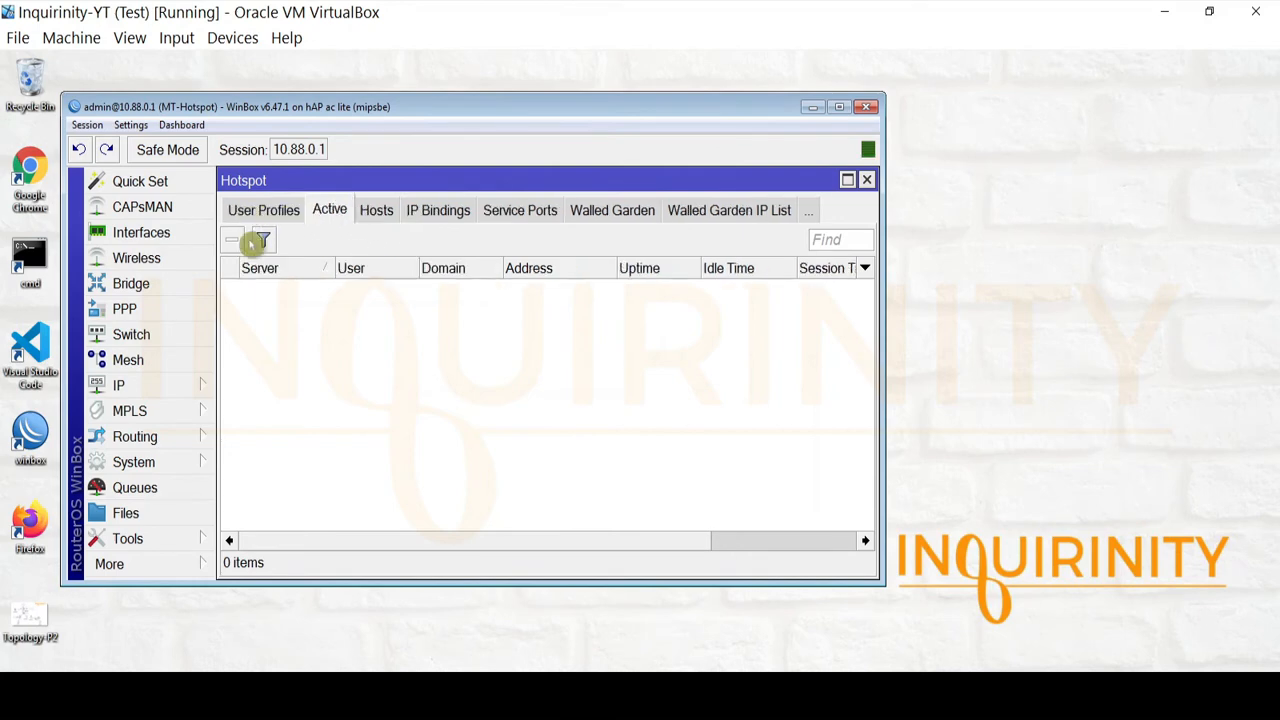
click(437, 210)
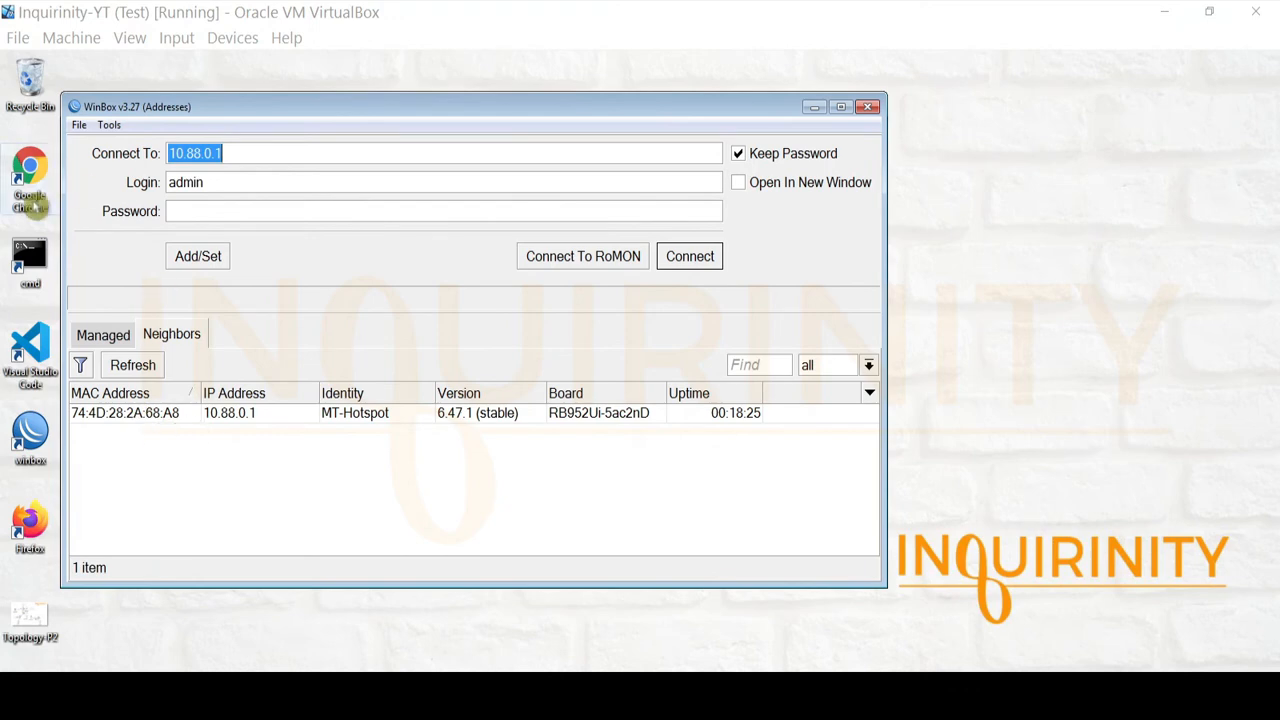
Ping 10.88.0.1 from a Command Prompt (4 sent, 4 received, 0% loss) and return to WinBox
double_click(29, 255)
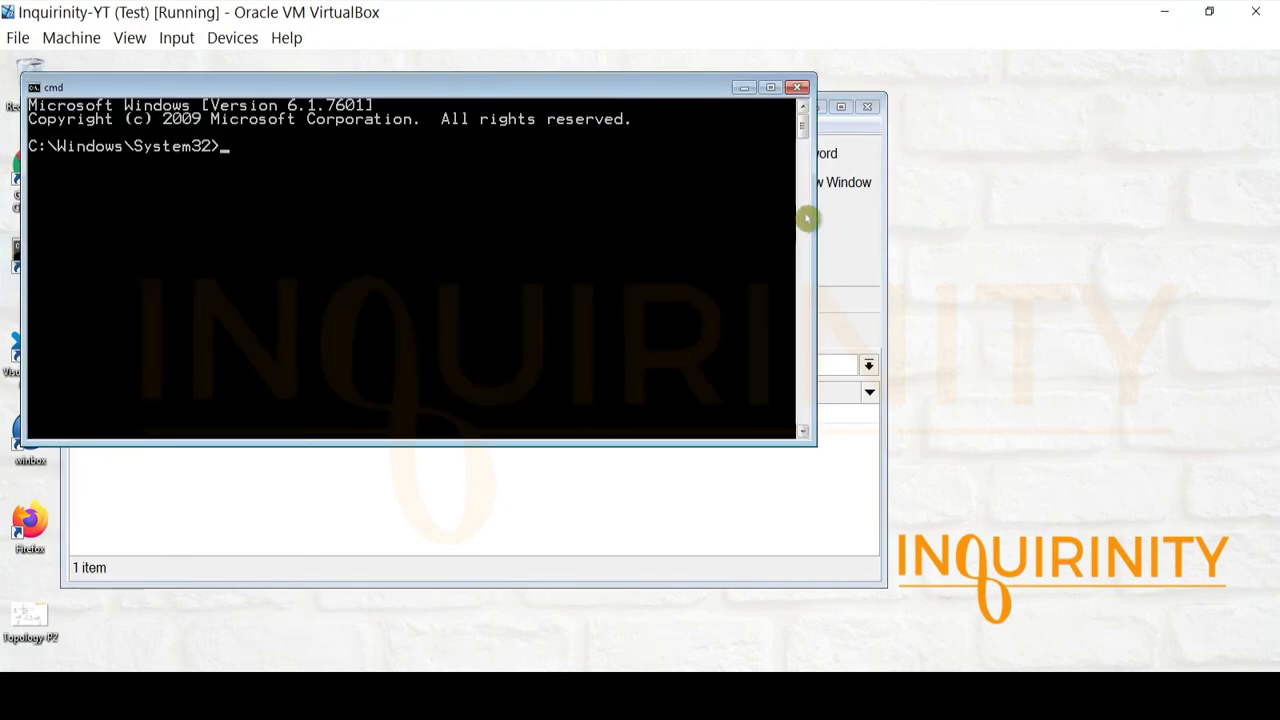
drag(812, 217, 587, 217)
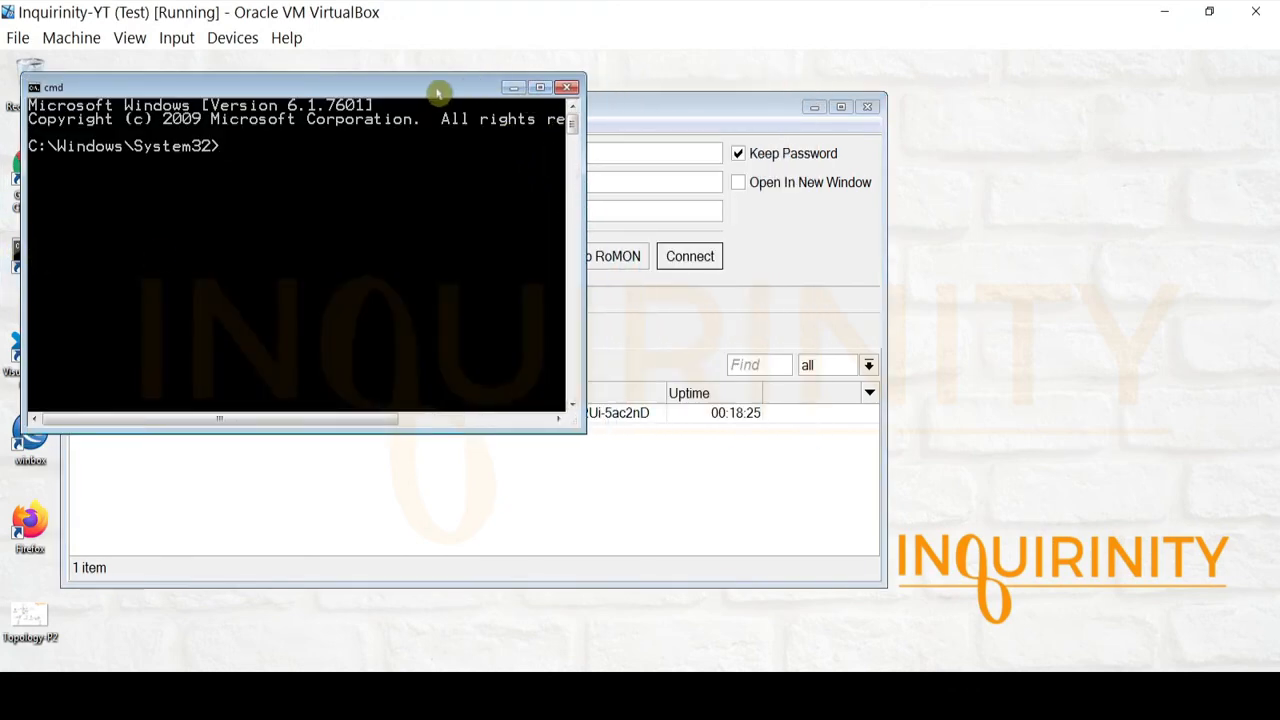
drag(440, 91, 1171, 155)
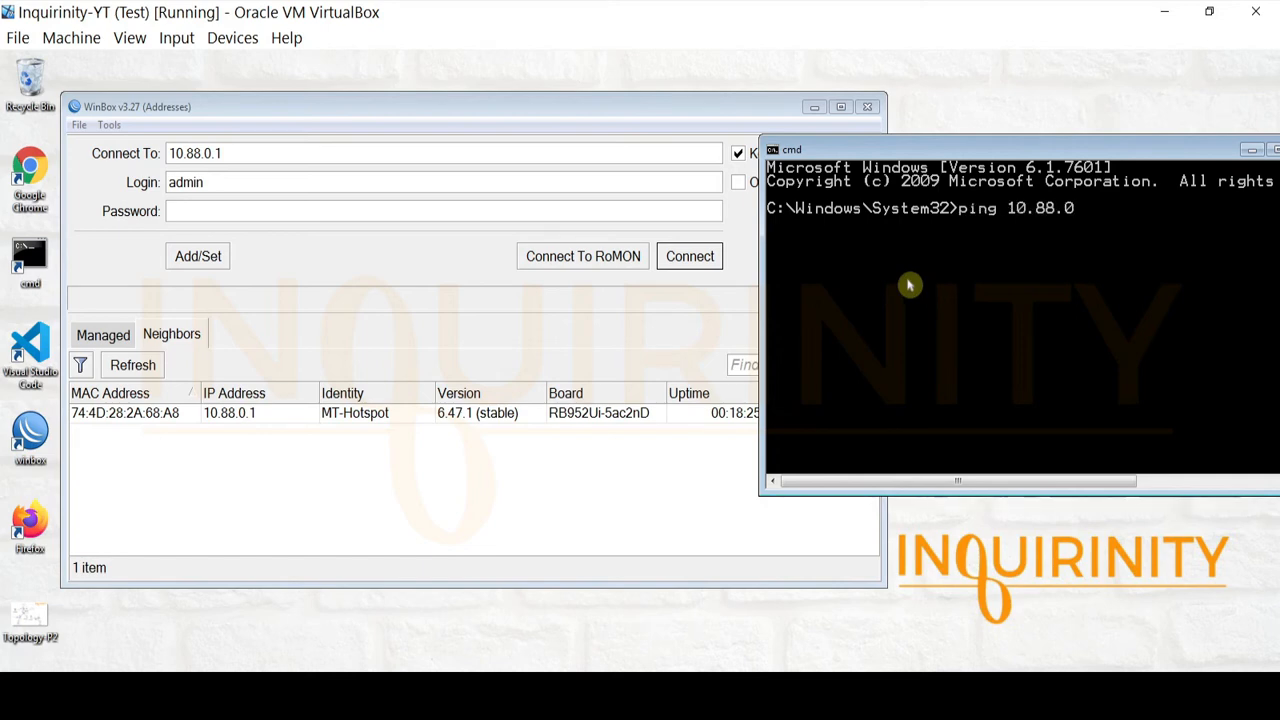
key(Return)
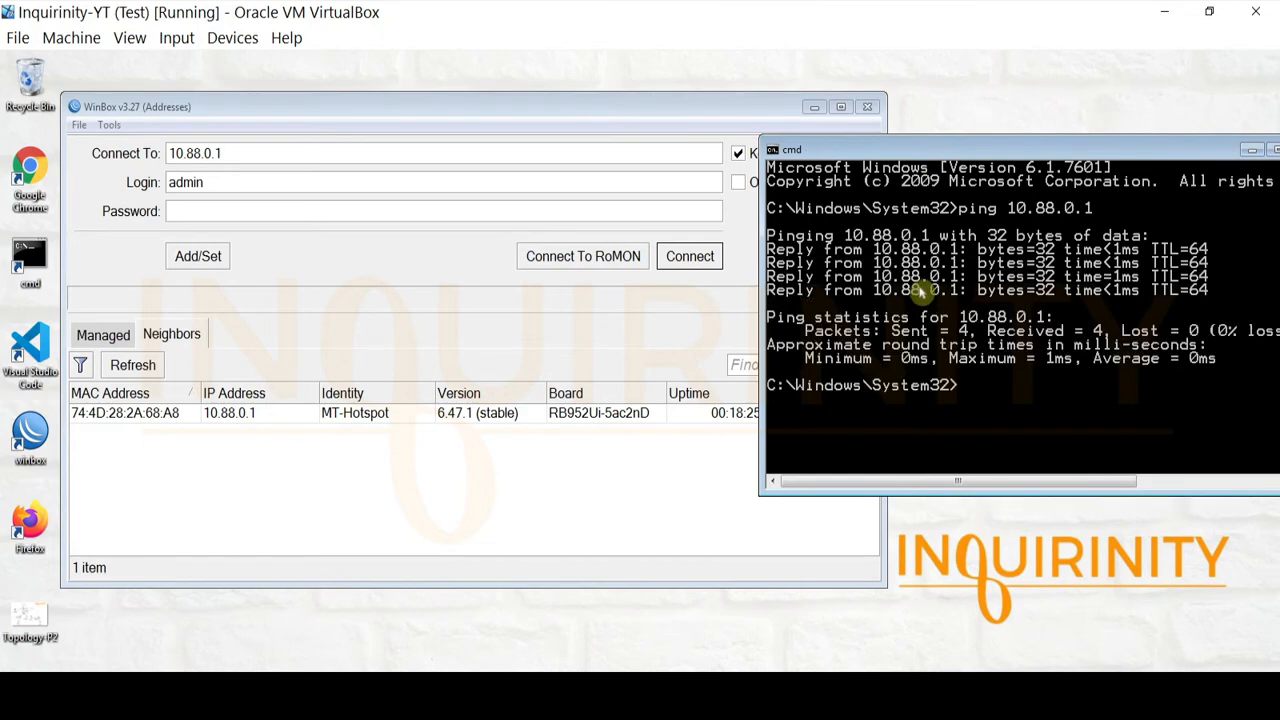
click(244, 423)
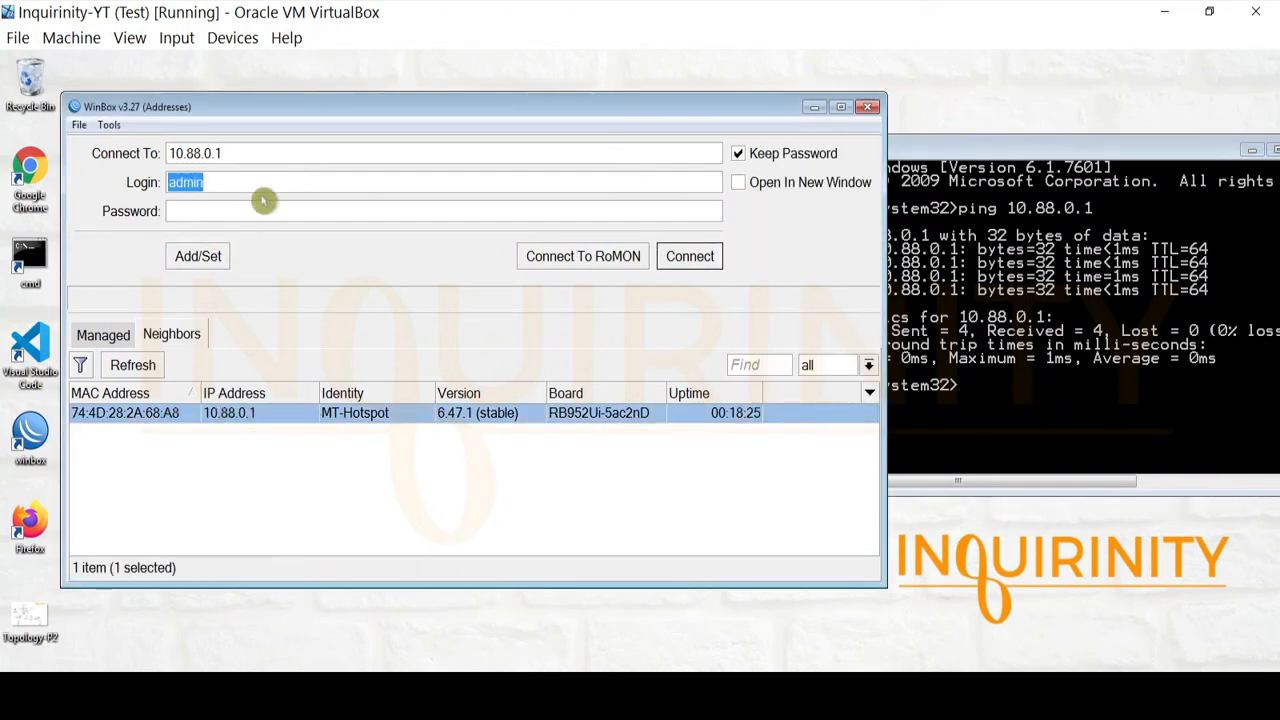
Refresh neighbours, select the AP at 10.88.0.10, and open the Topology-P2 diagram
click(128, 366)
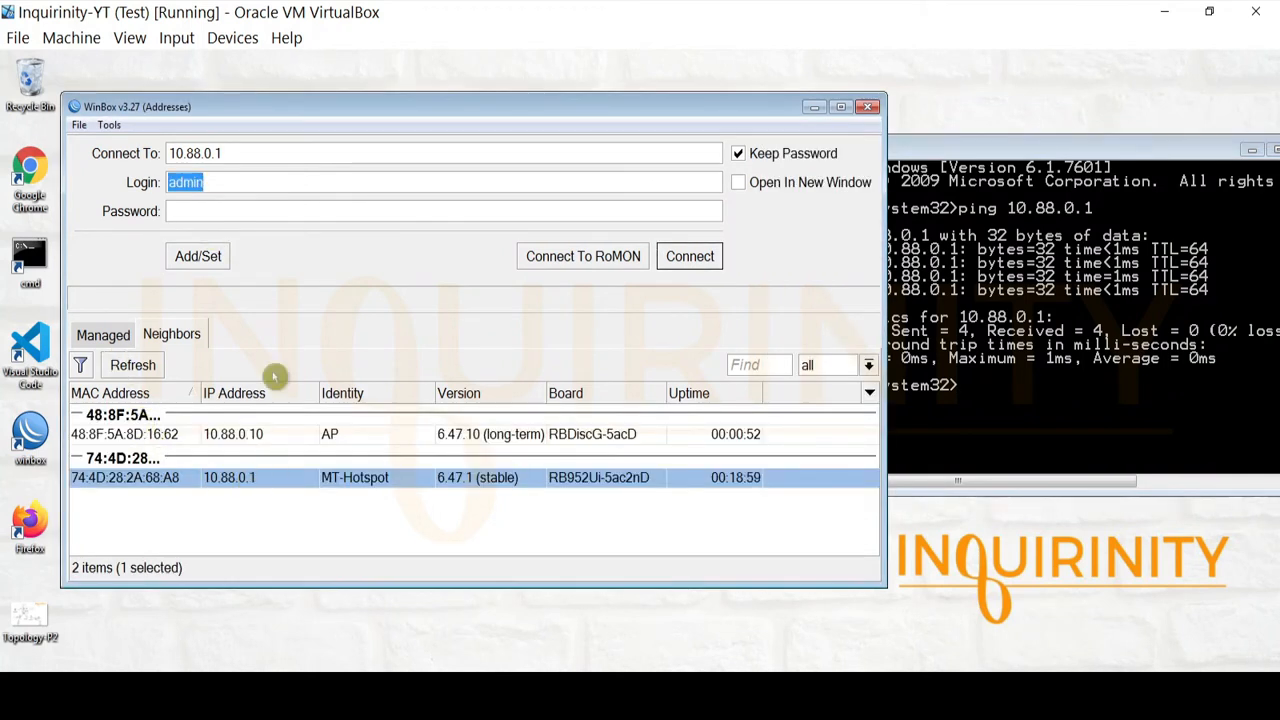
click(240, 440)
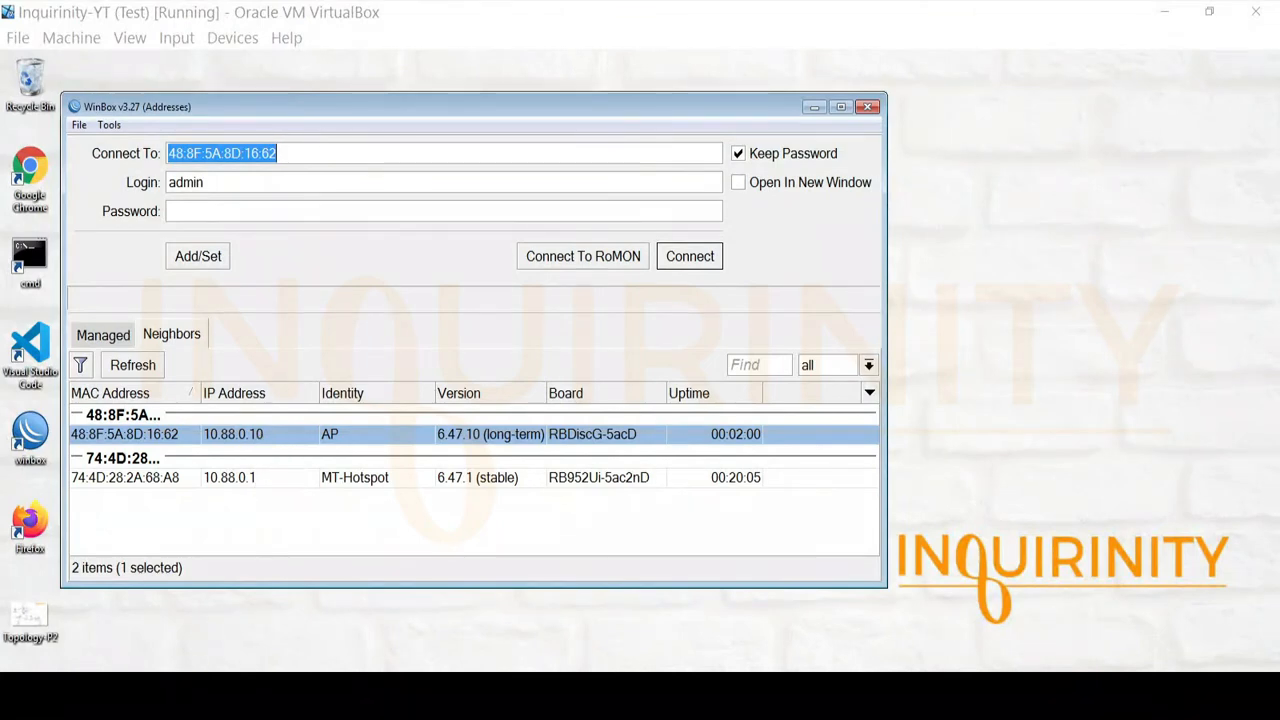
click(420, 692)
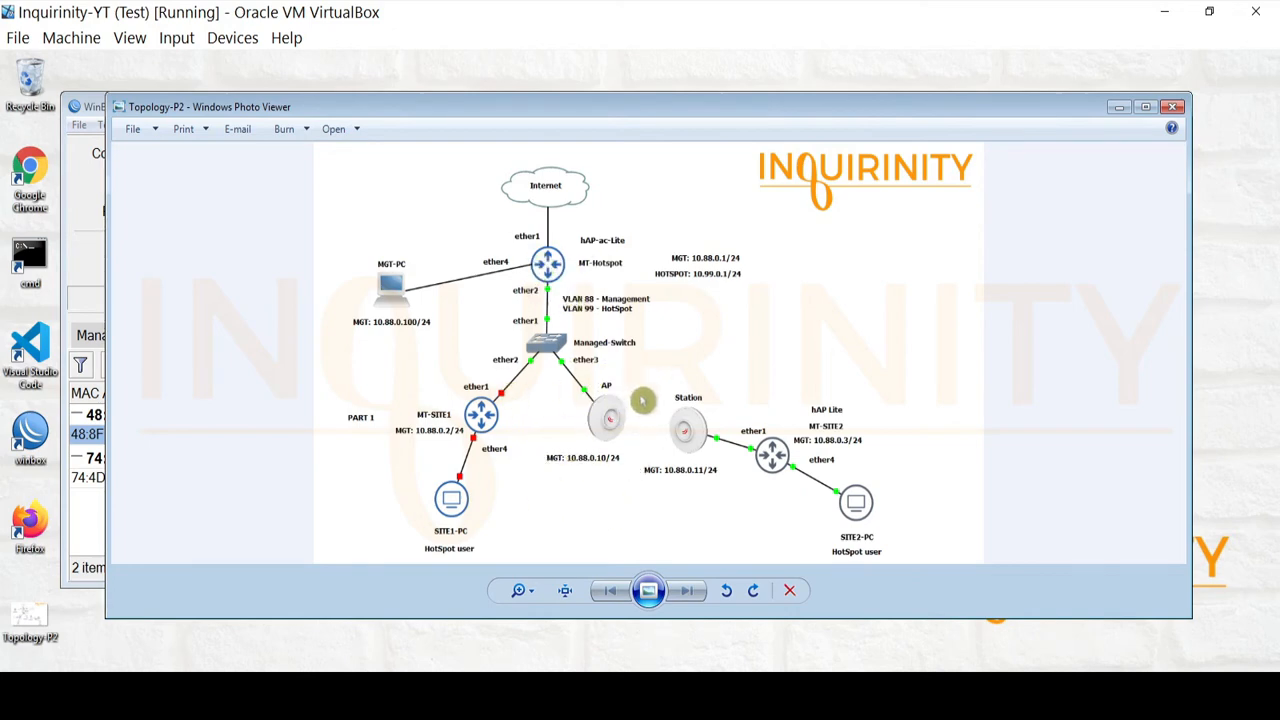
Hide the Topology-P2 diagram and select the AP (48:8F:5A:8D:16:62) as the connection target
click(1118, 107)
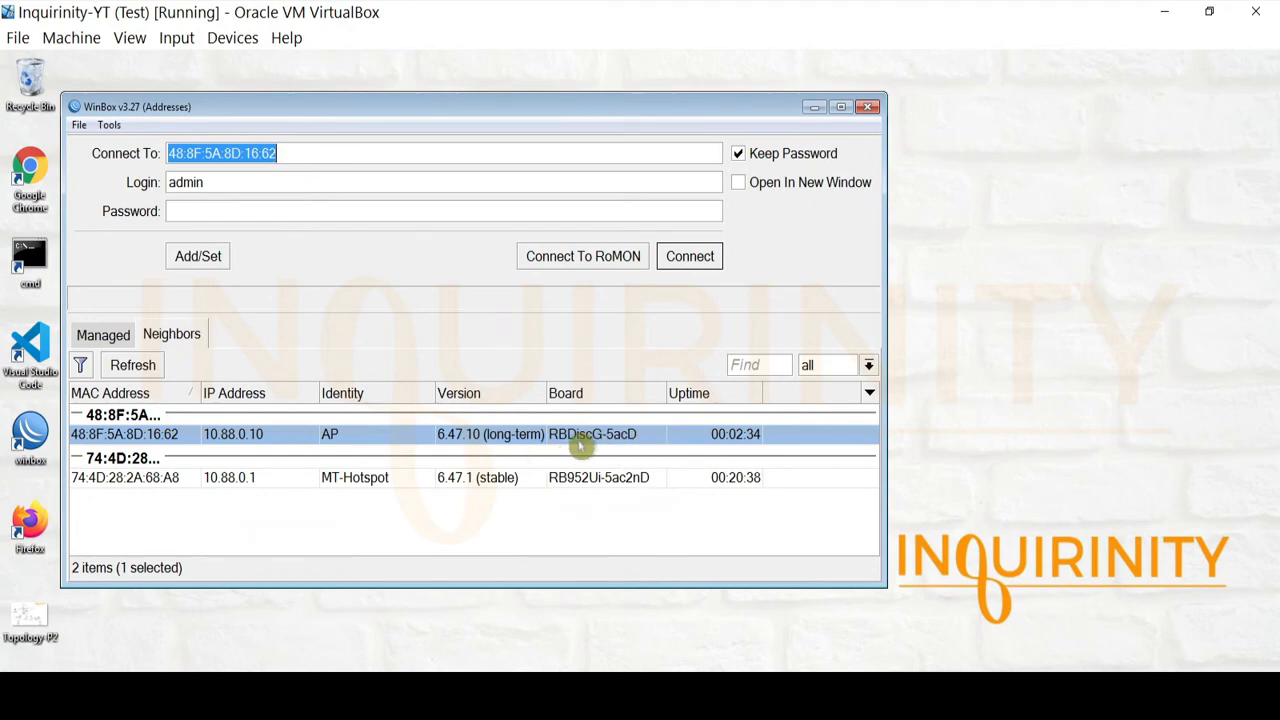
click(140, 442)
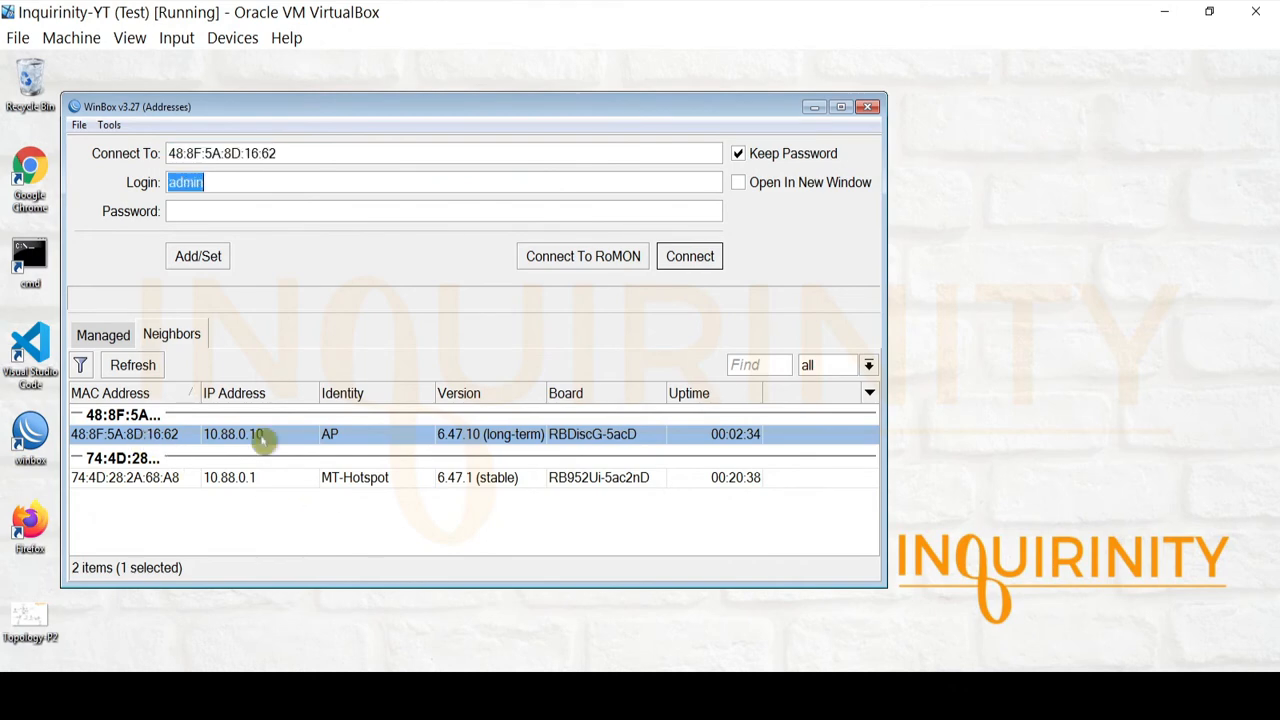
Connect to the AP router and confirm its System Identity is still 'AP'
click(689, 258)
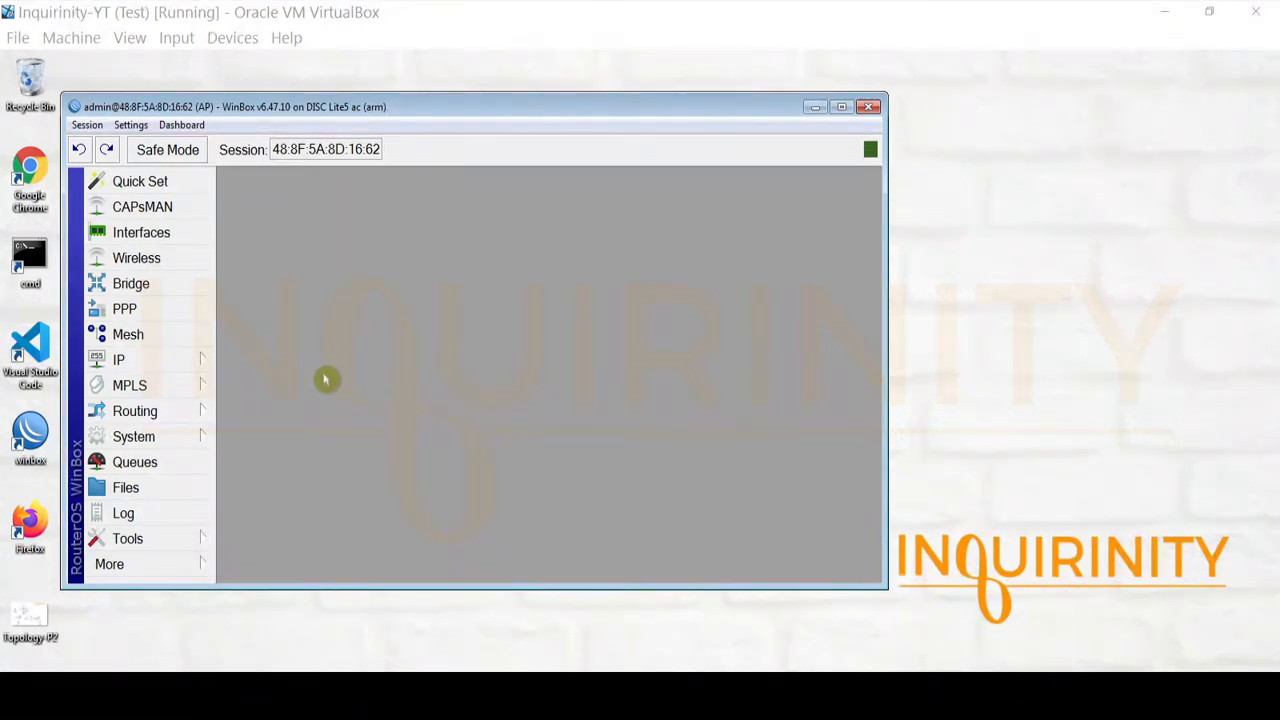
click(156, 436)
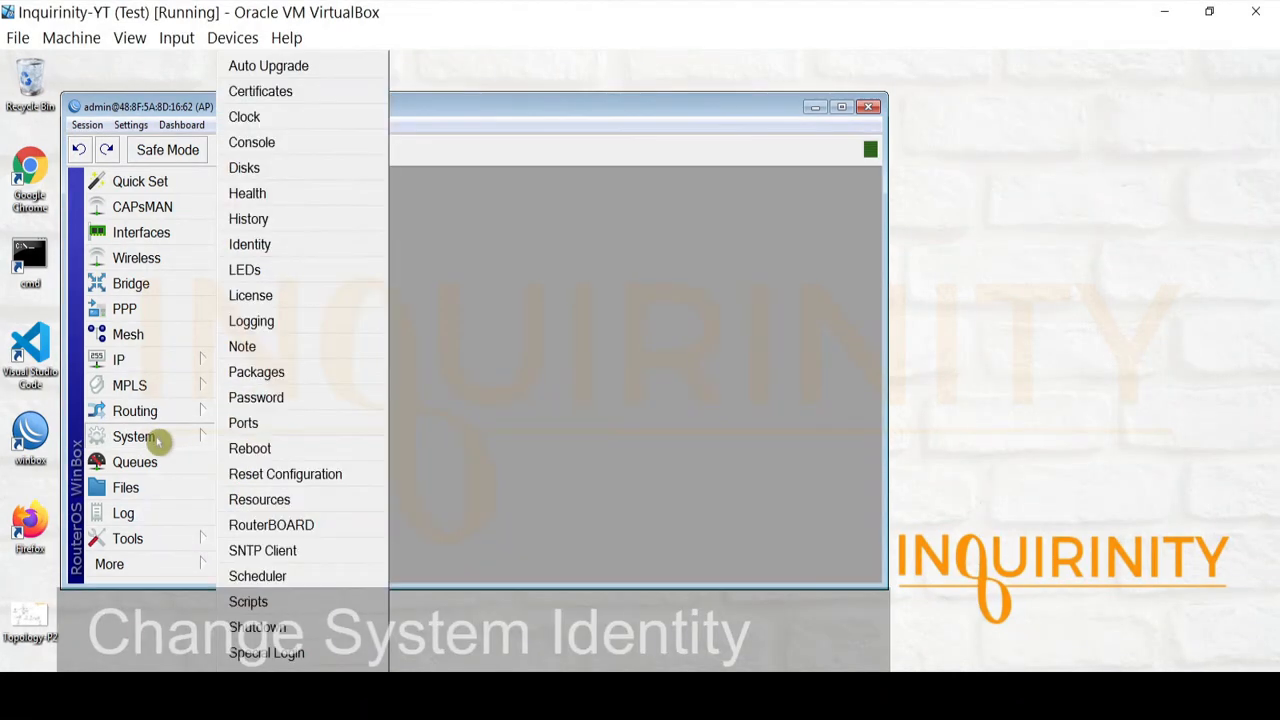
click(325, 251)
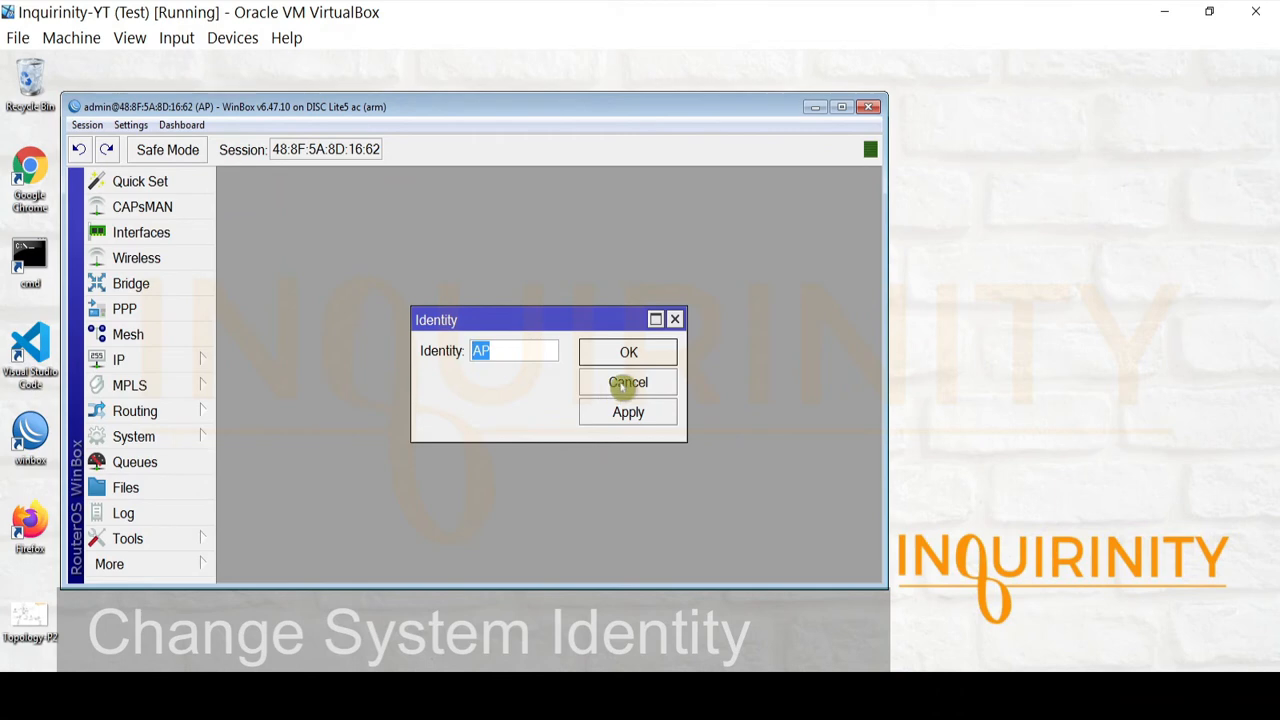
click(624, 385)
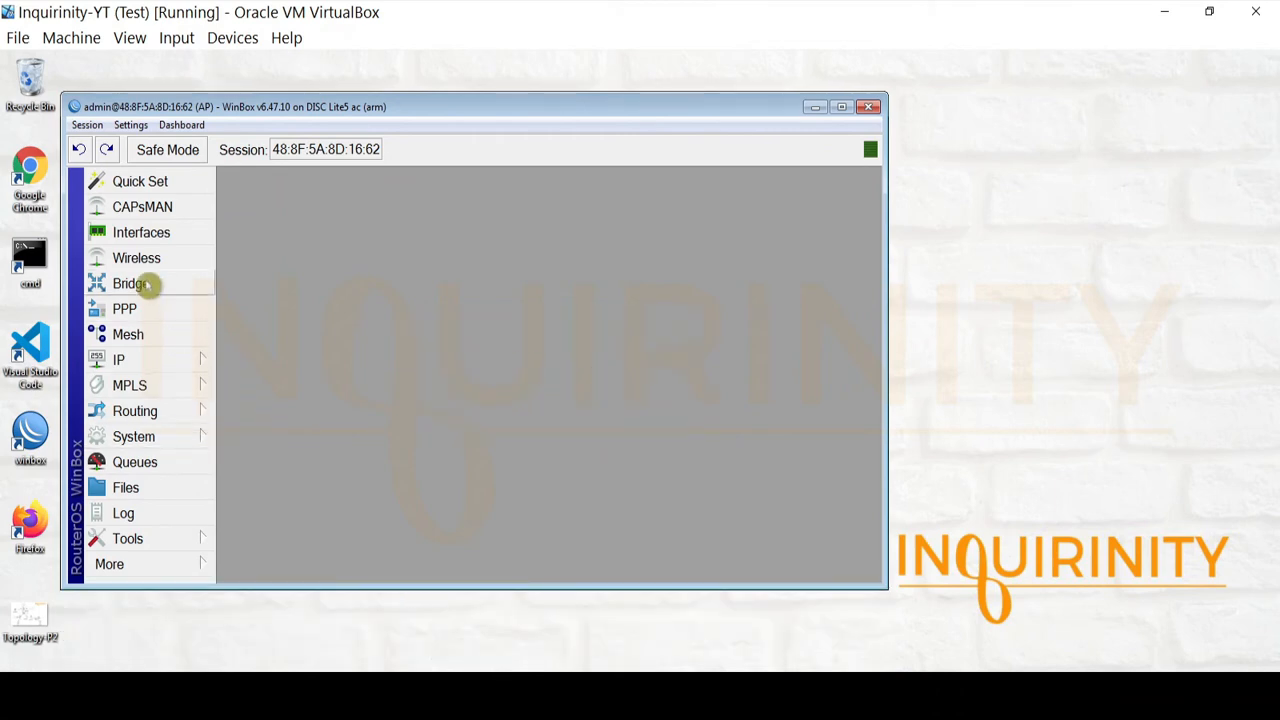
Review bridge1's member ports ether1 and wlan1 in the Bridge and Interface lists
click(130, 284)
click(320, 289)
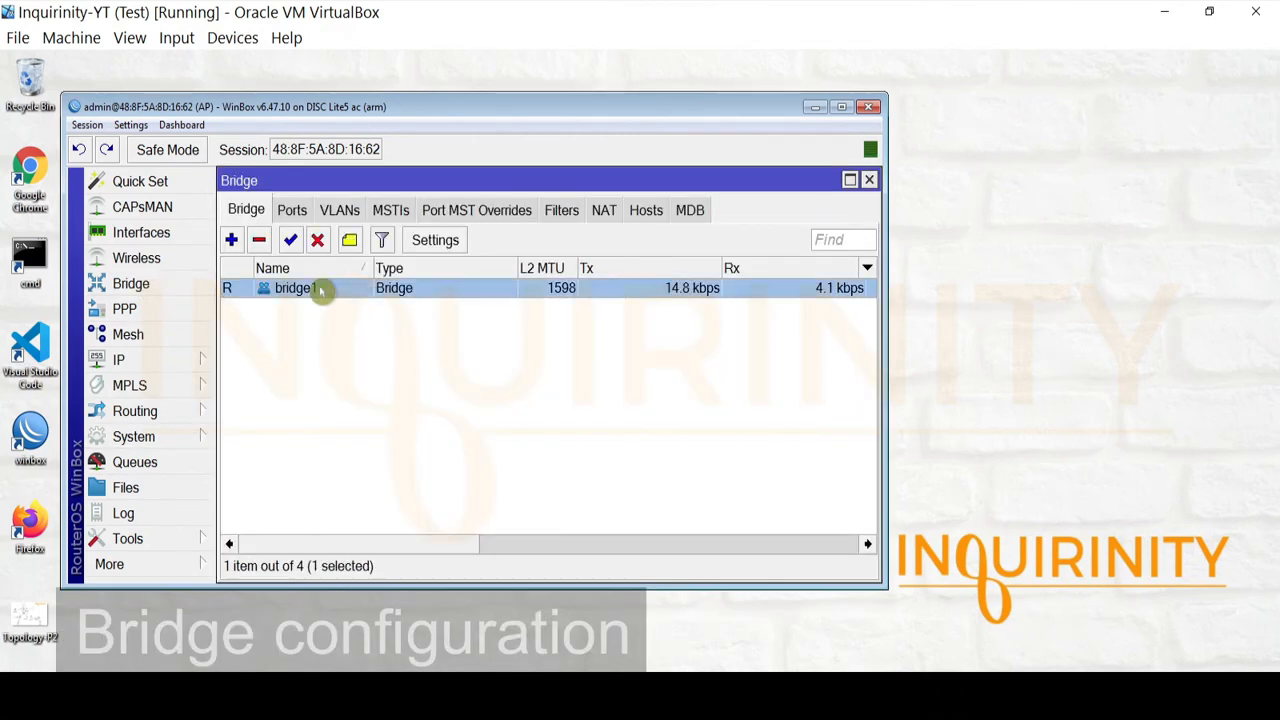
click(293, 210)
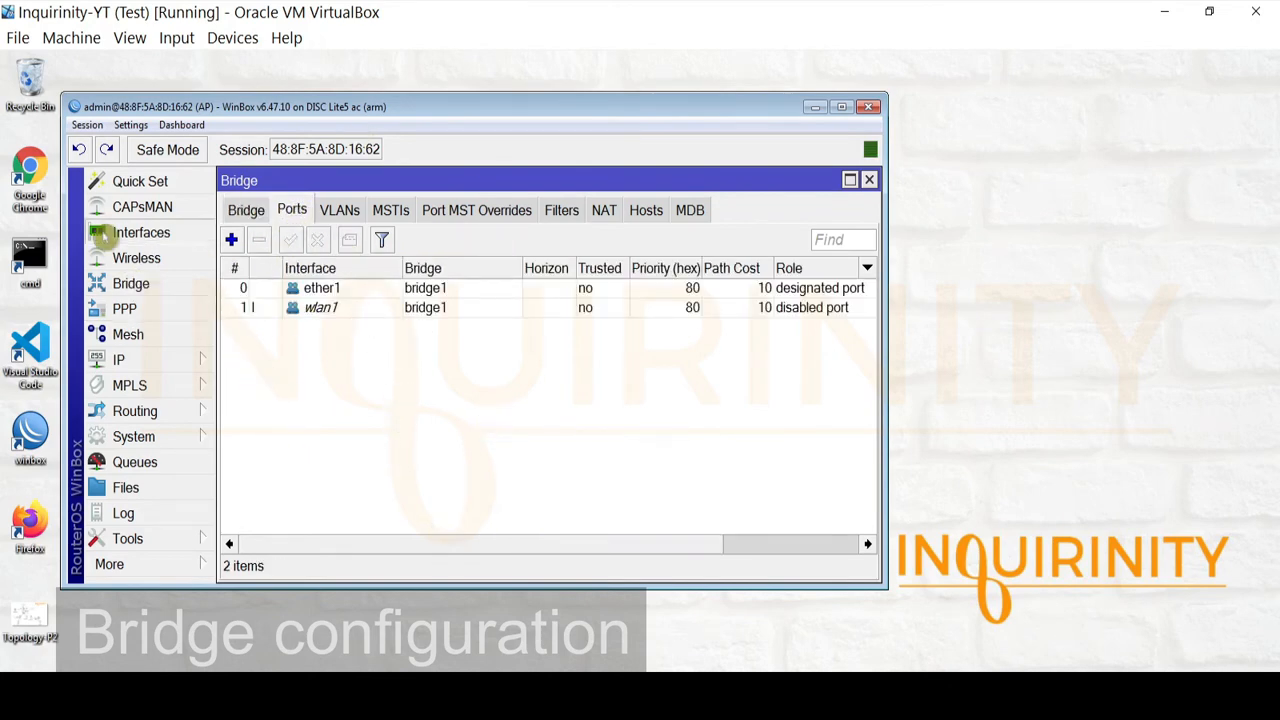
click(100, 234)
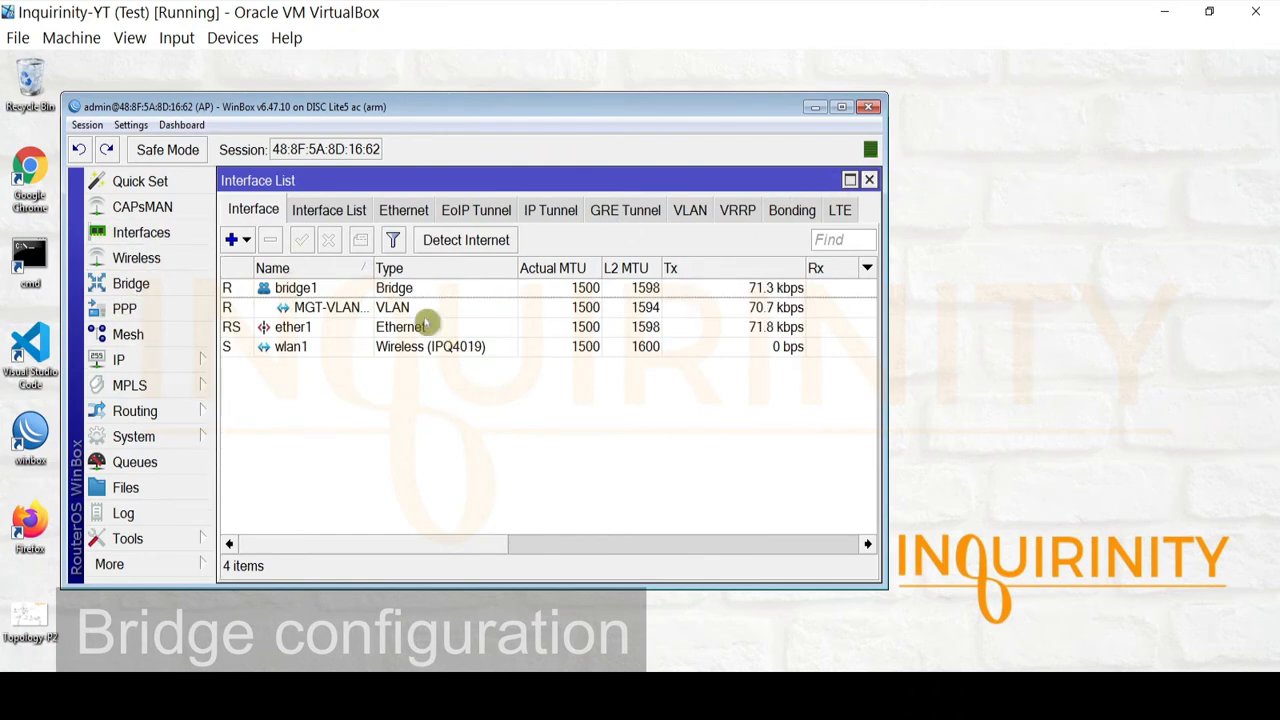
click(286, 329)
click(337, 346)
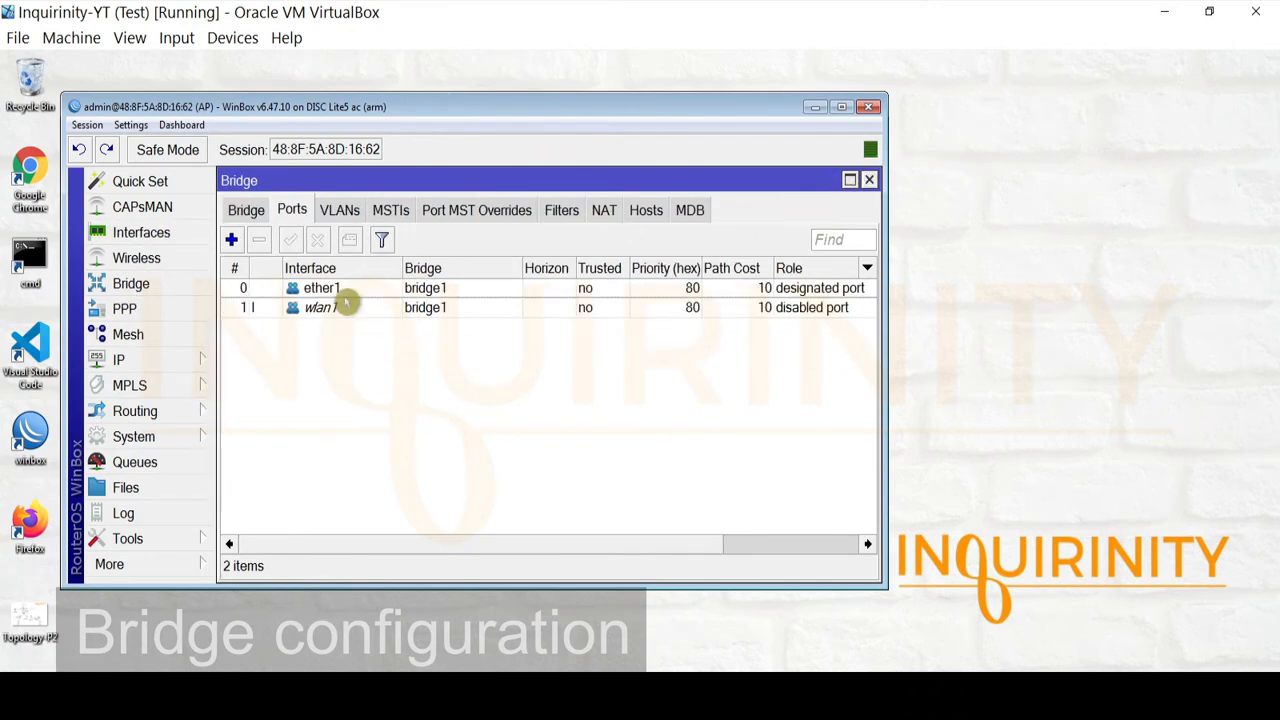
click(240, 210)
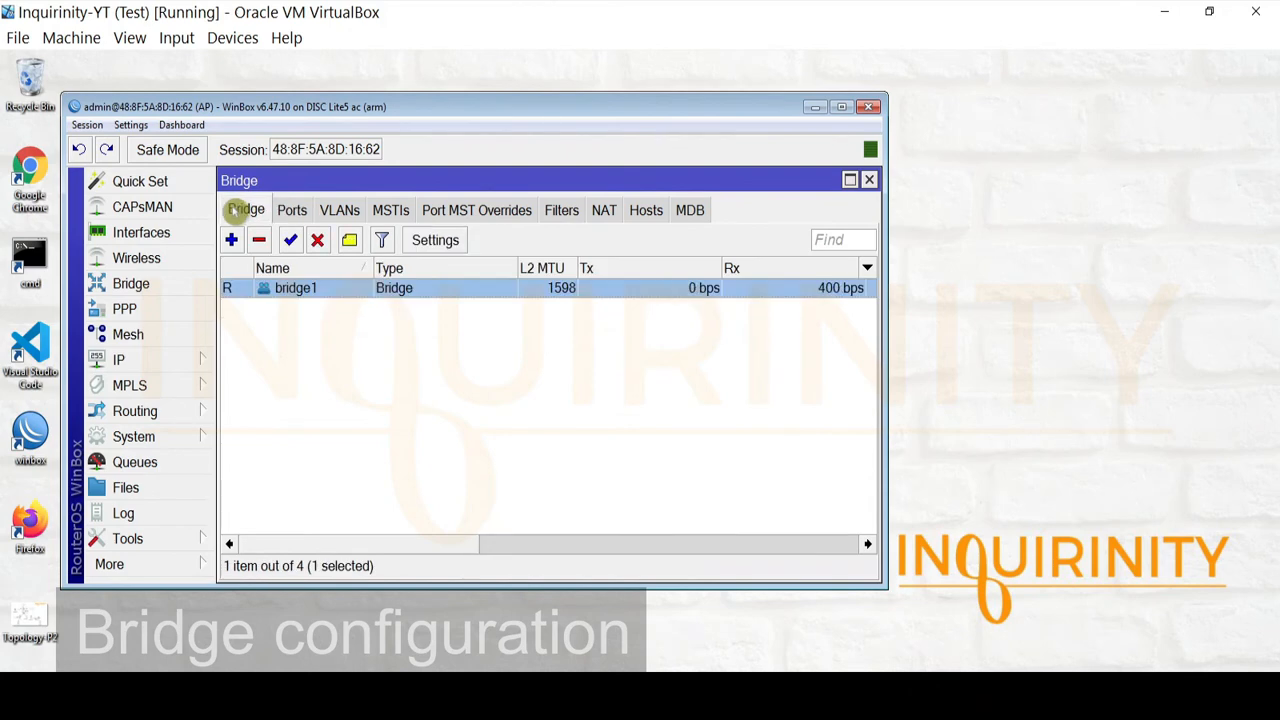
click(289, 211)
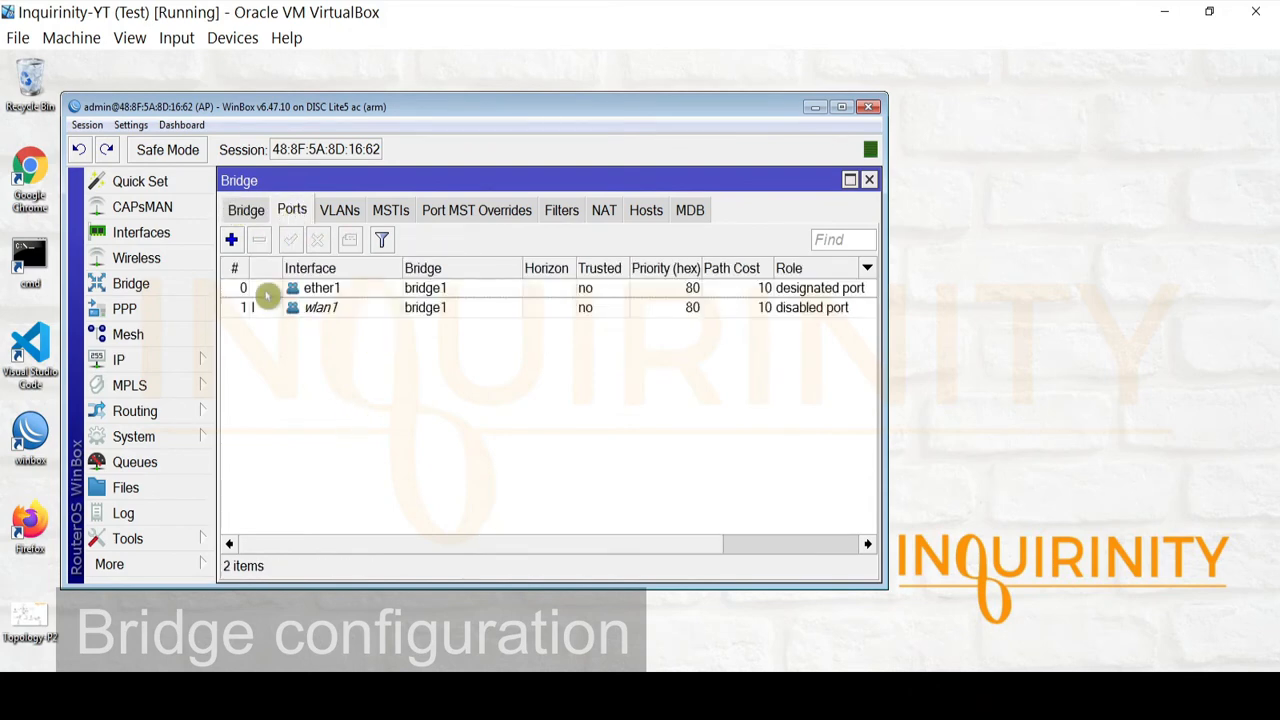
click(336, 292)
click(347, 310)
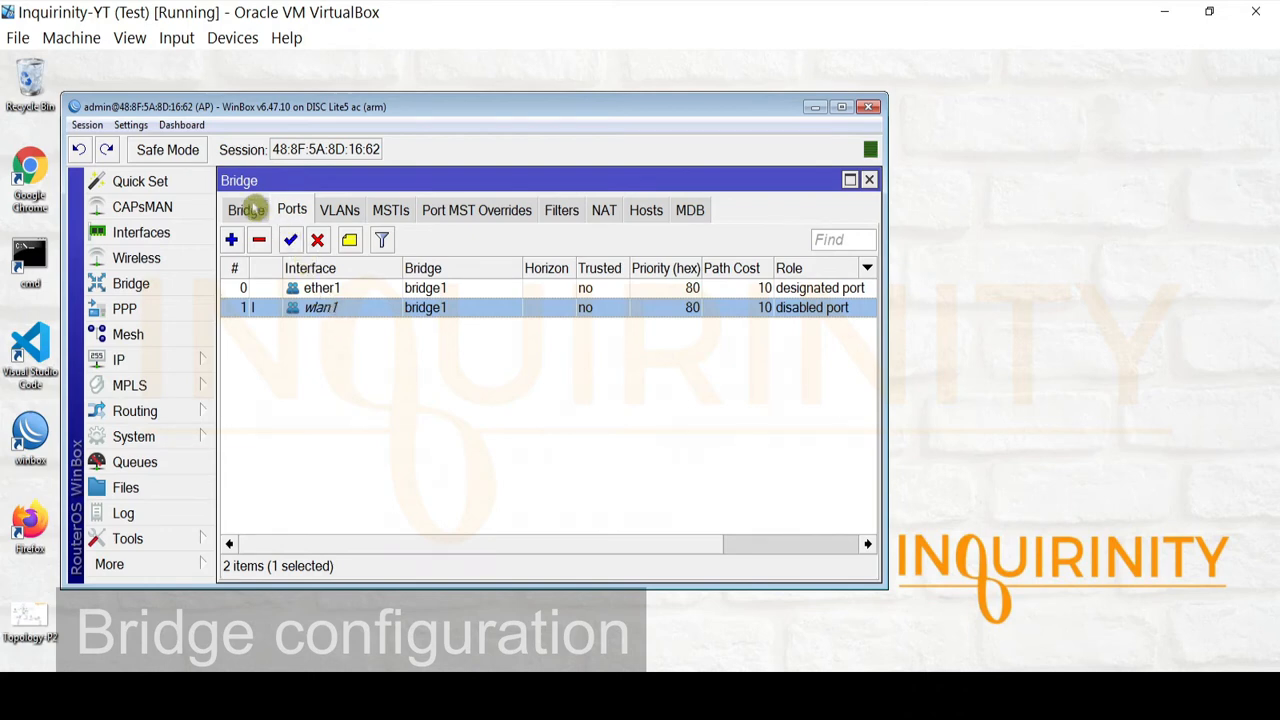
Check ether1 and wlan1 port VLAN settings (PVID 1), then show the VLANs table
double_click(330, 289)
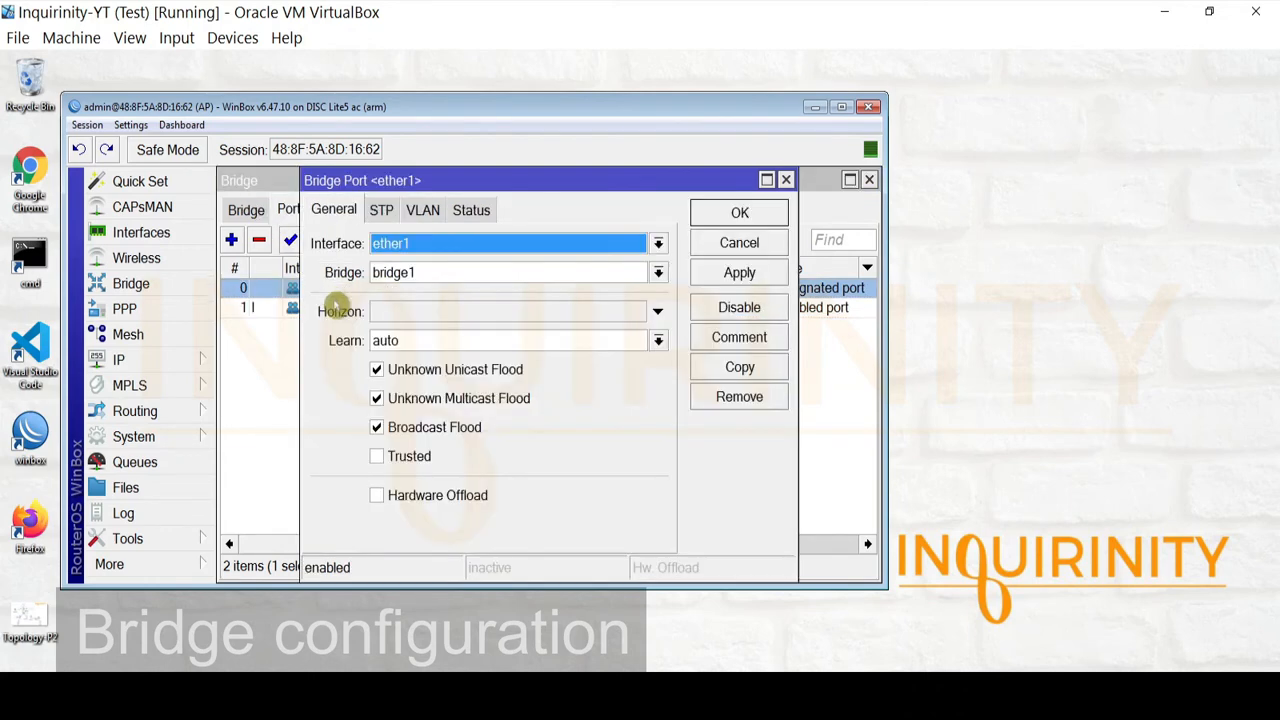
click(421, 211)
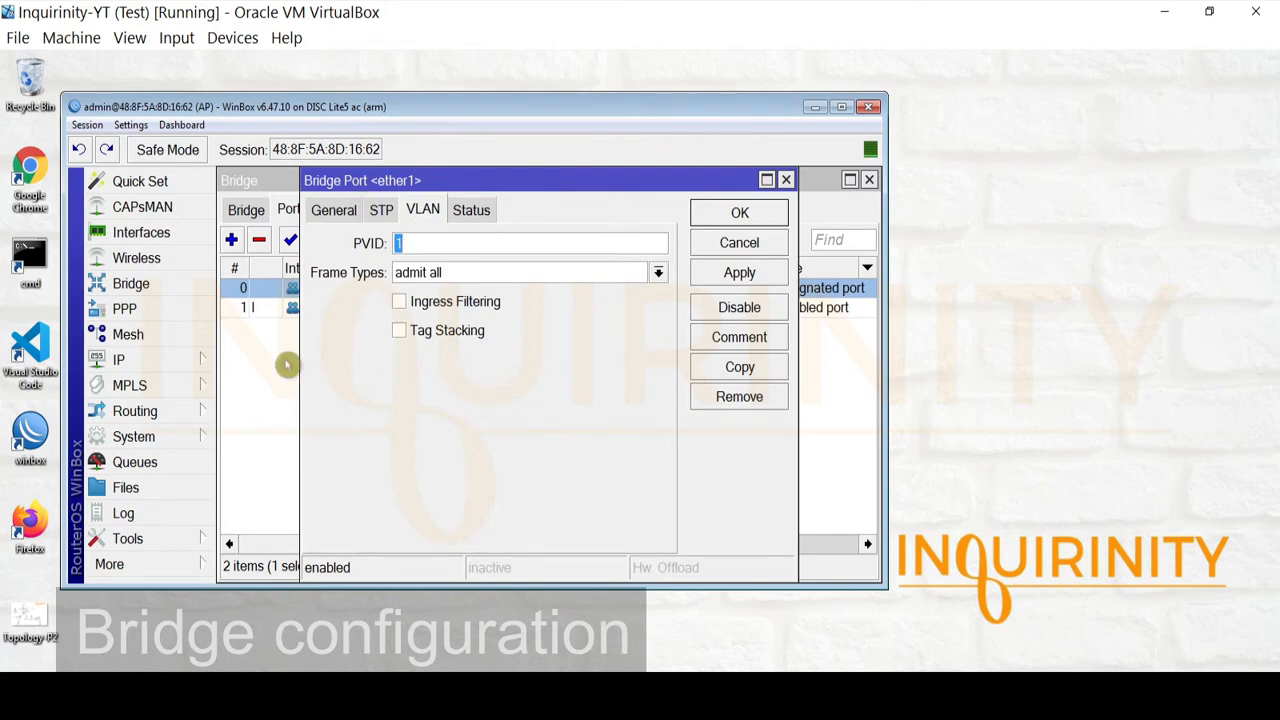
click(740, 243)
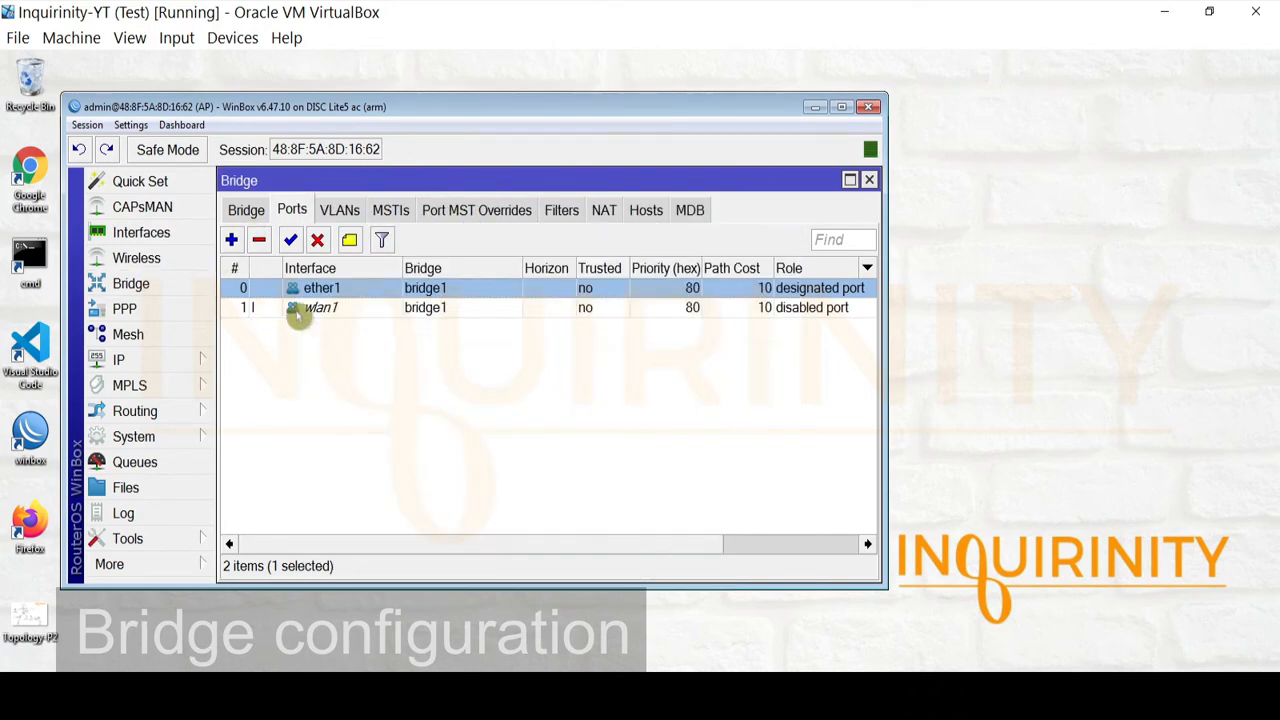
double_click(335, 310)
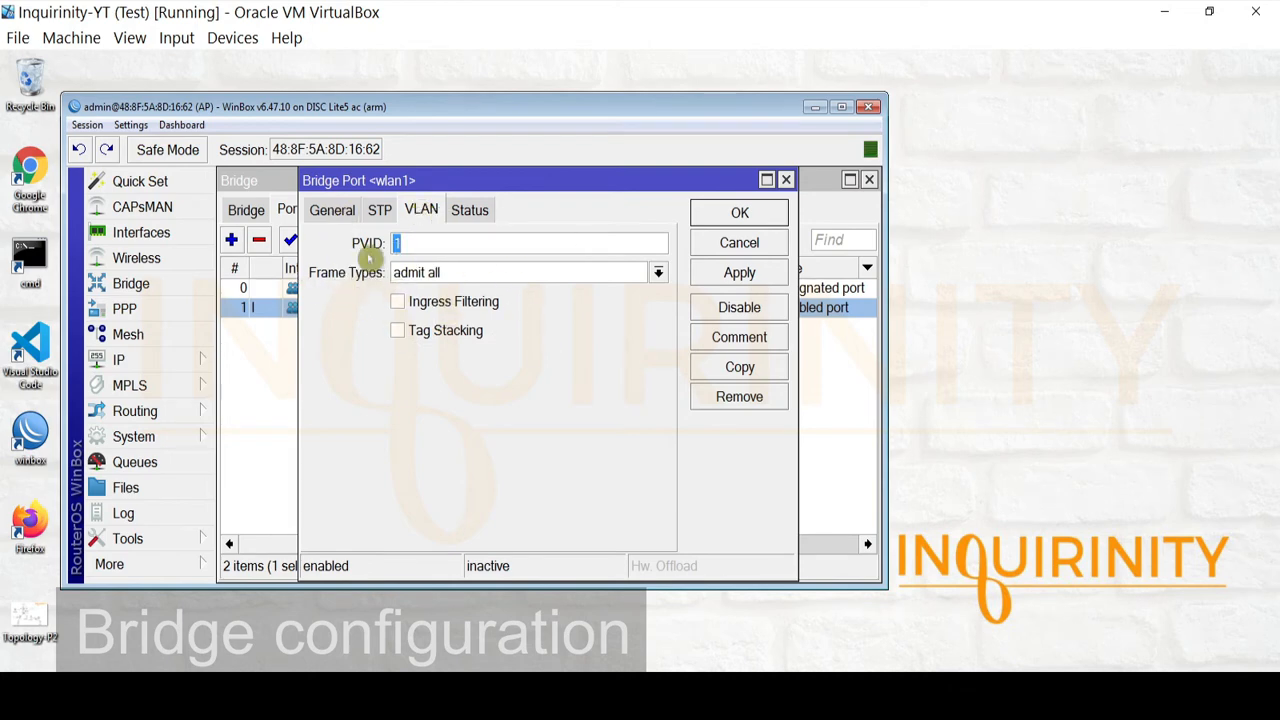
click(733, 243)
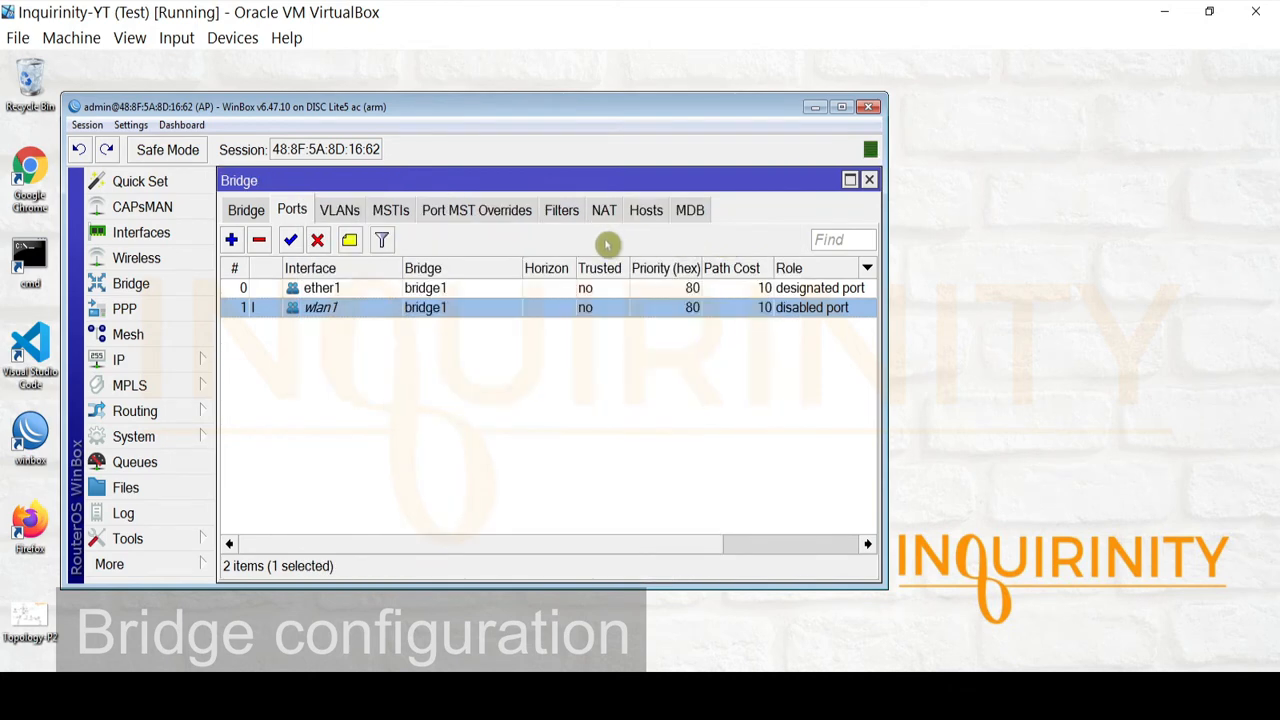
click(340, 210)
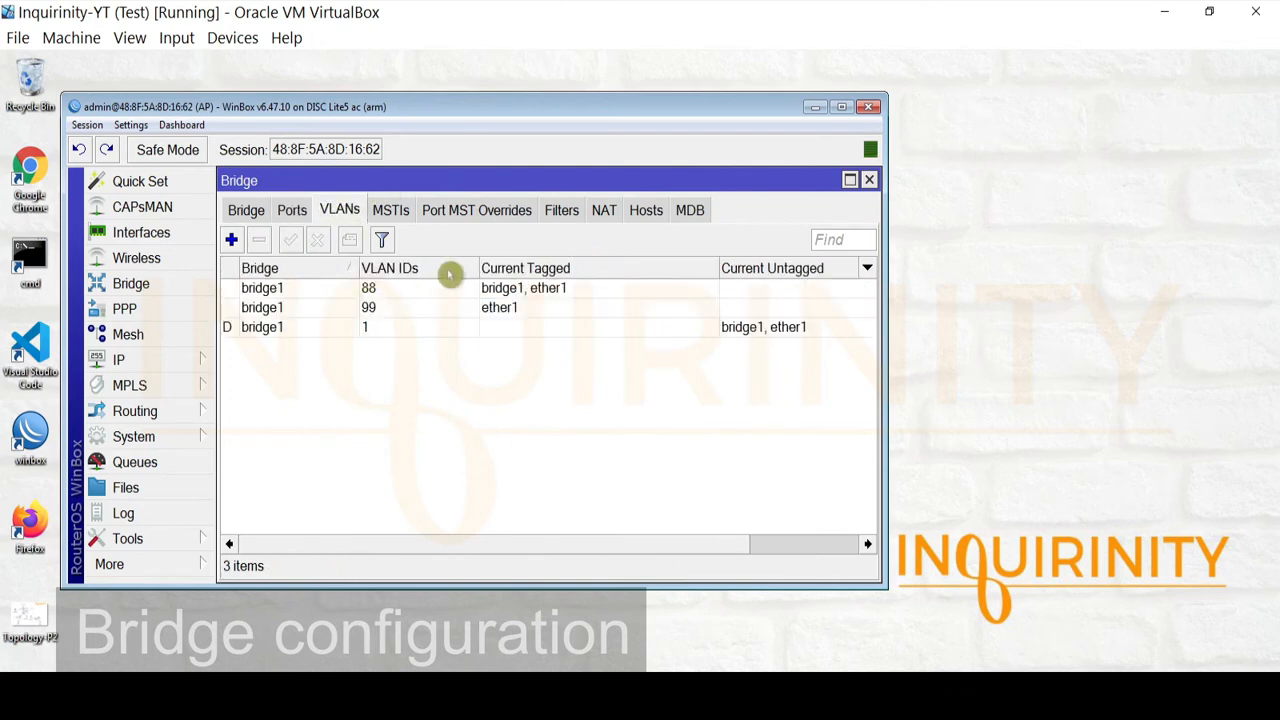
Review the tagged ports of the VLAN 88 and VLAN 99 entries without changes
double_click(383, 290)
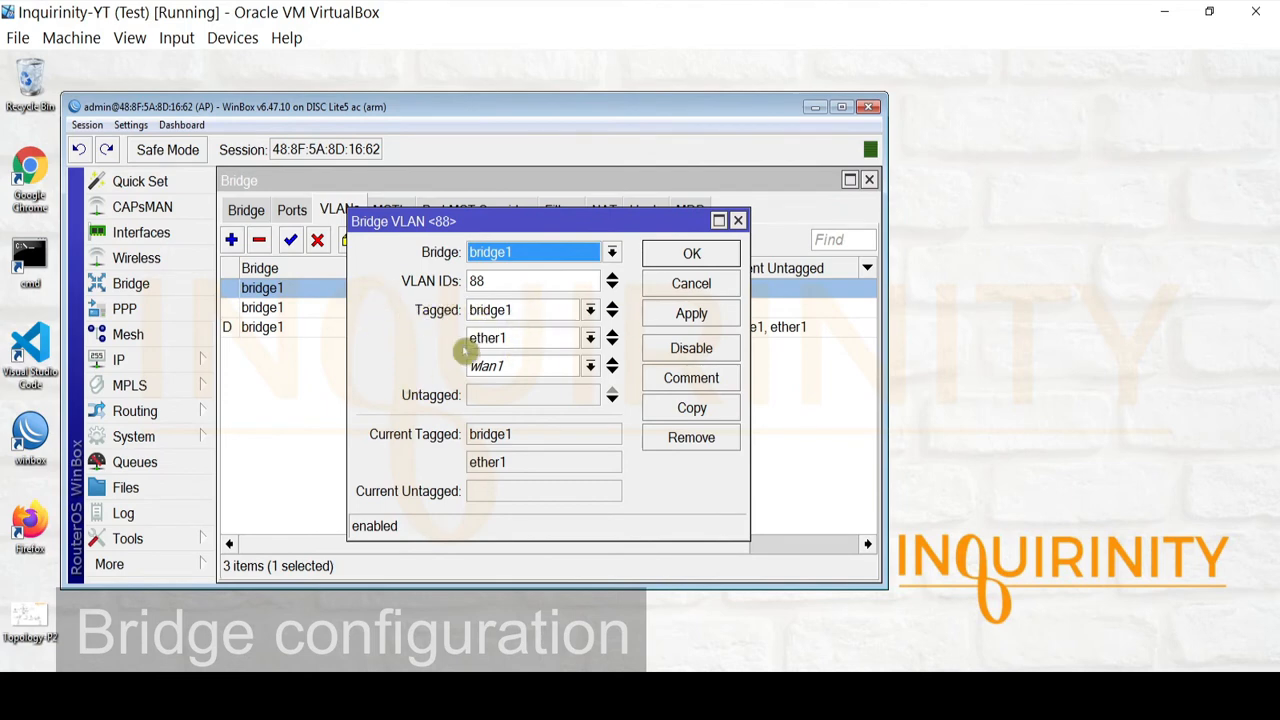
click(686, 289)
double_click(284, 310)
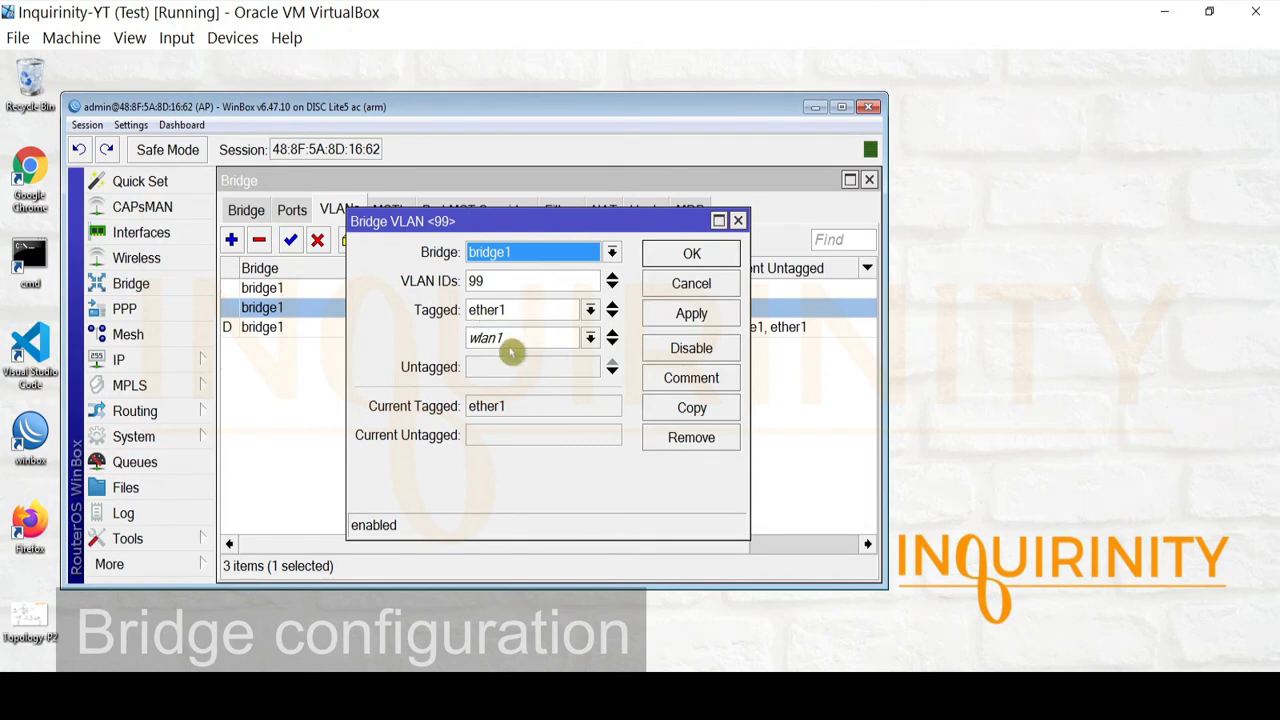
click(705, 292)
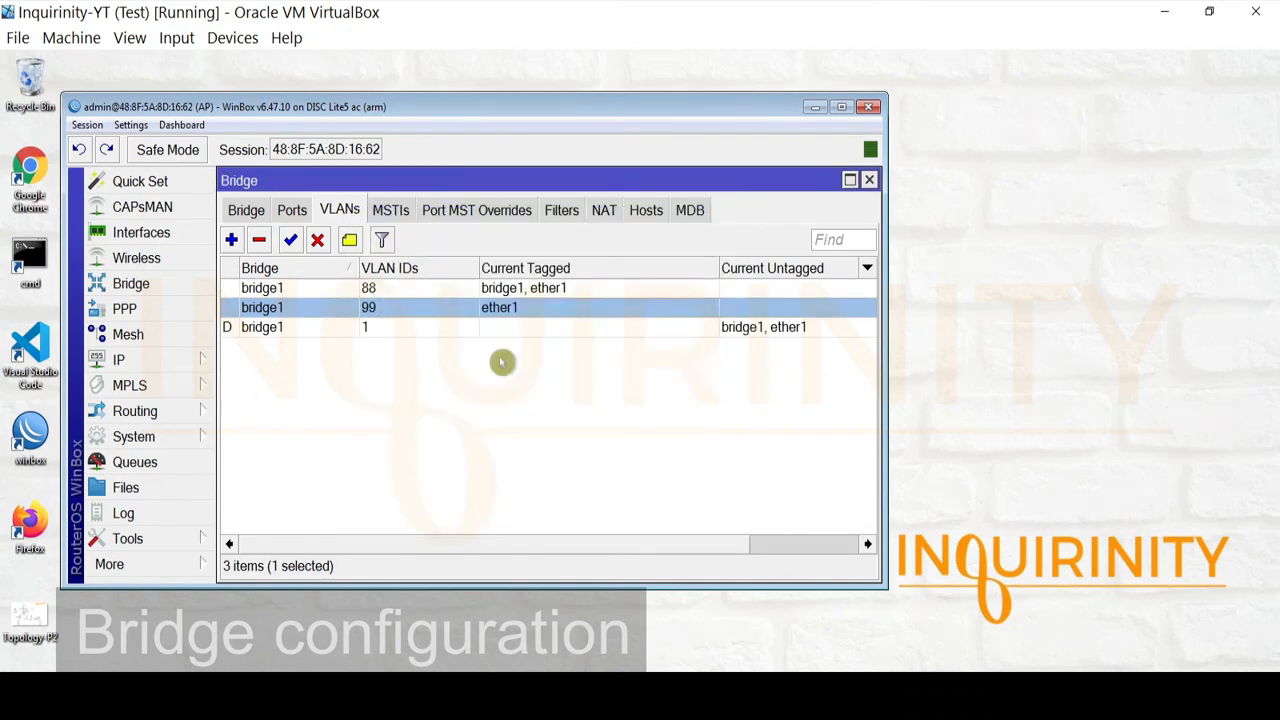
double_click(380, 290)
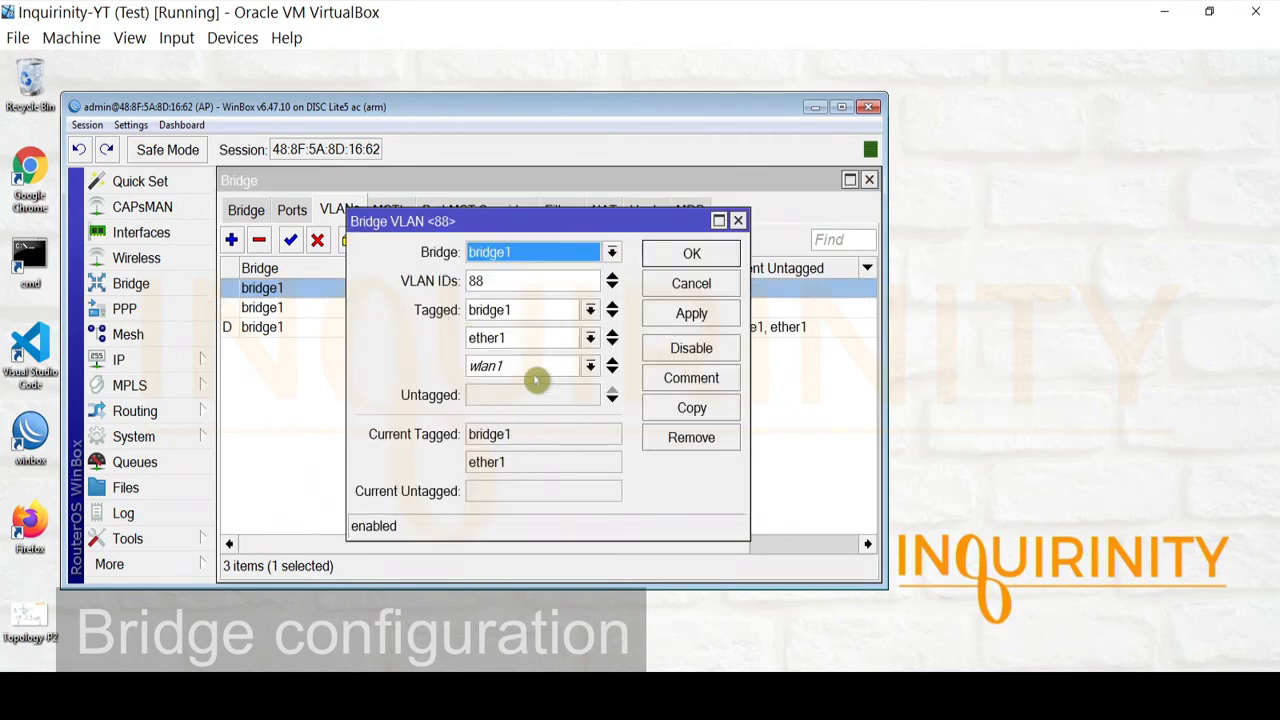
click(718, 283)
click(281, 310)
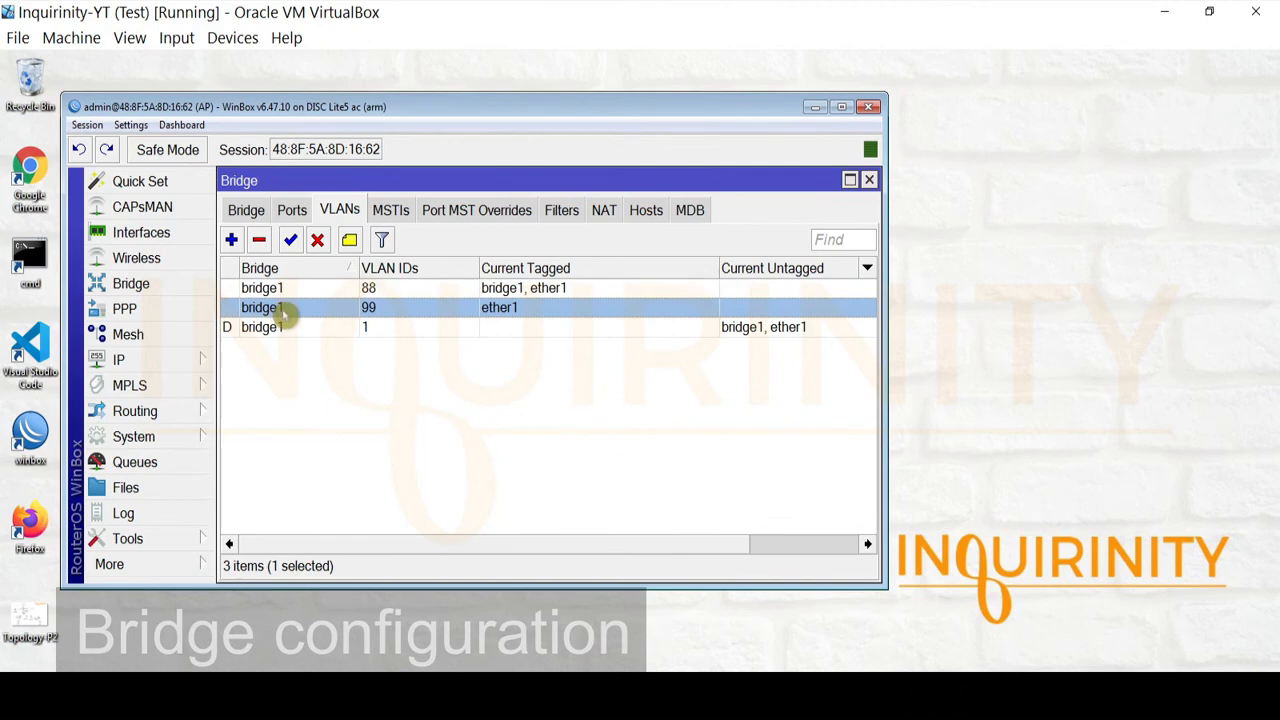
double_click(281, 310)
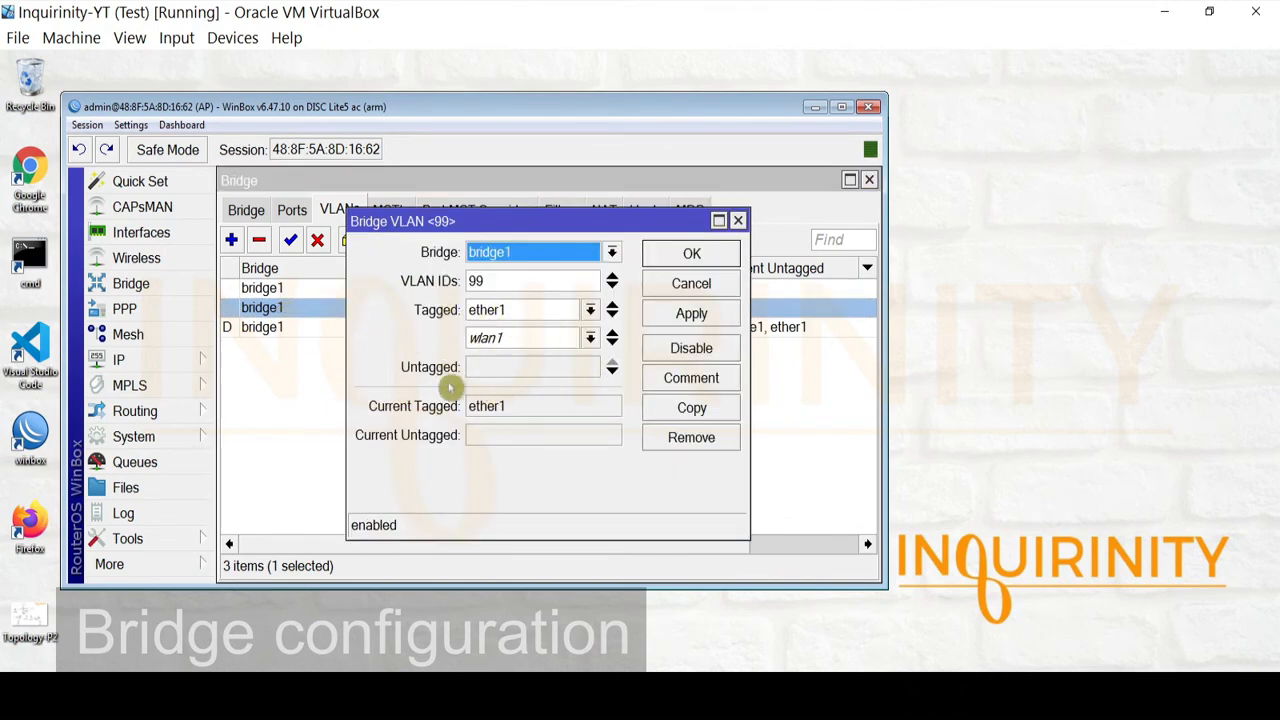
click(694, 287)
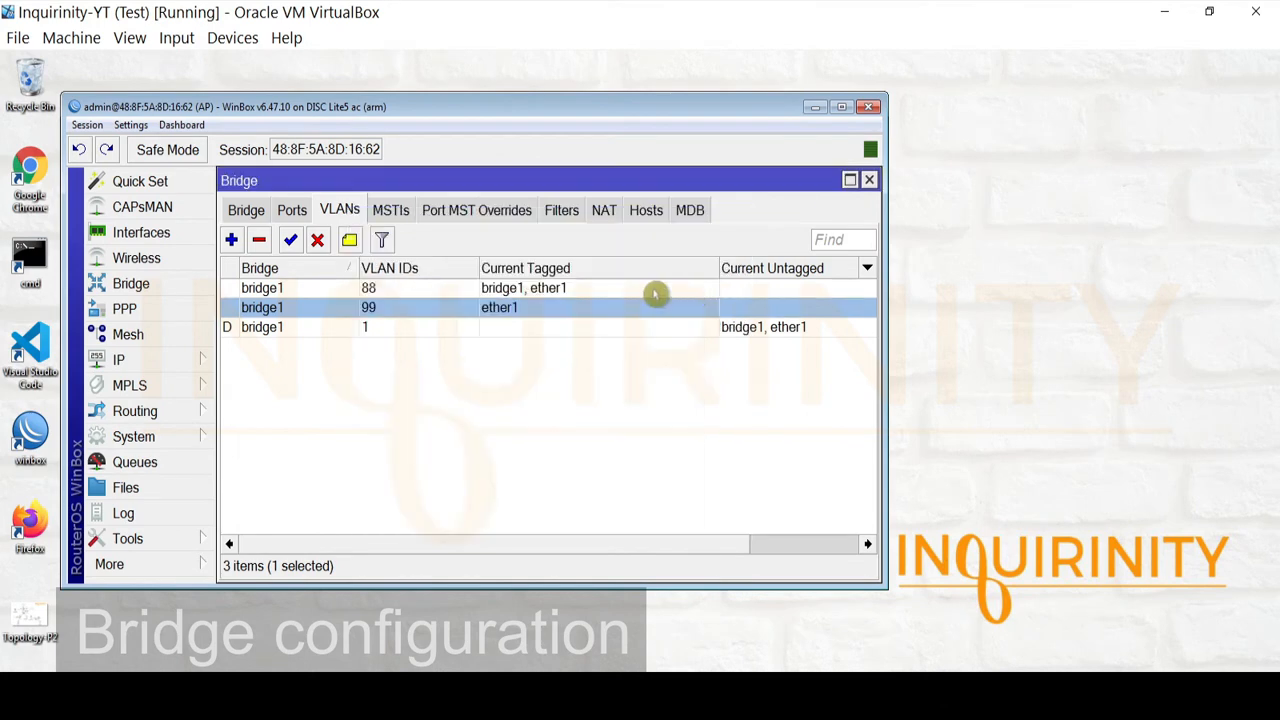
Confirm bridge1 has VLAN Filtering on with PVID 1, then close the Bridge window
click(234, 212)
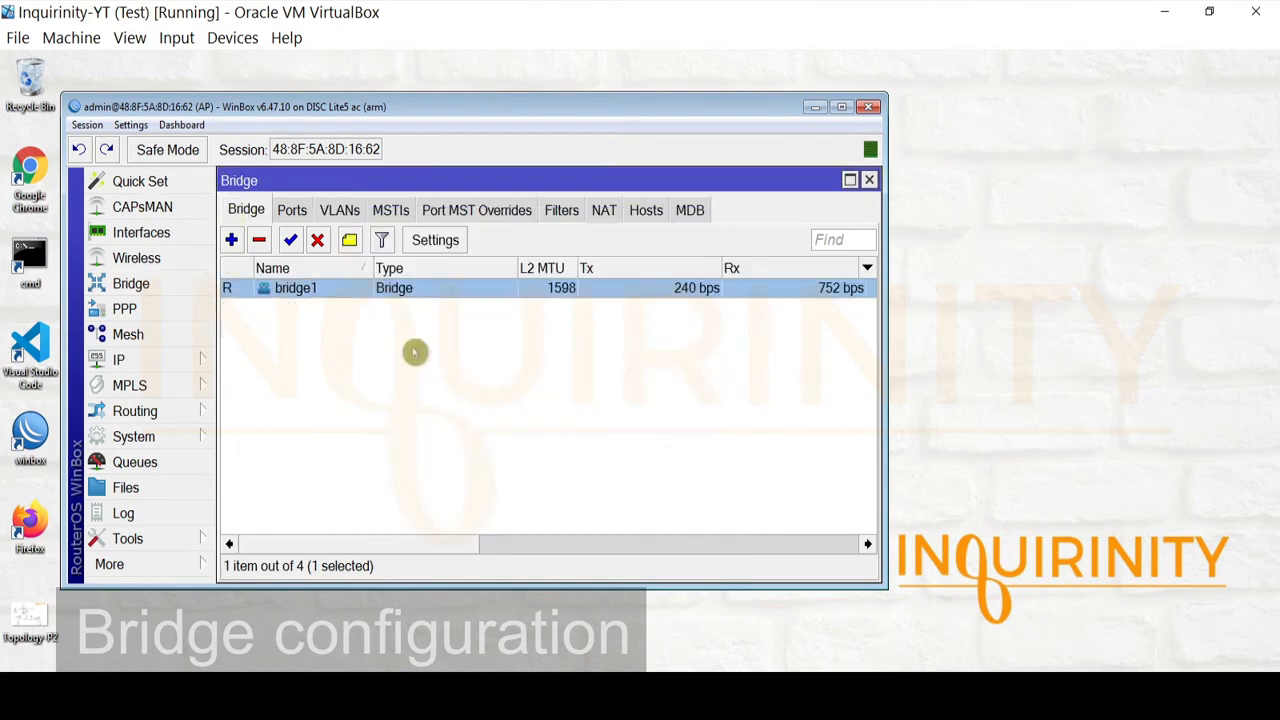
double_click(288, 292)
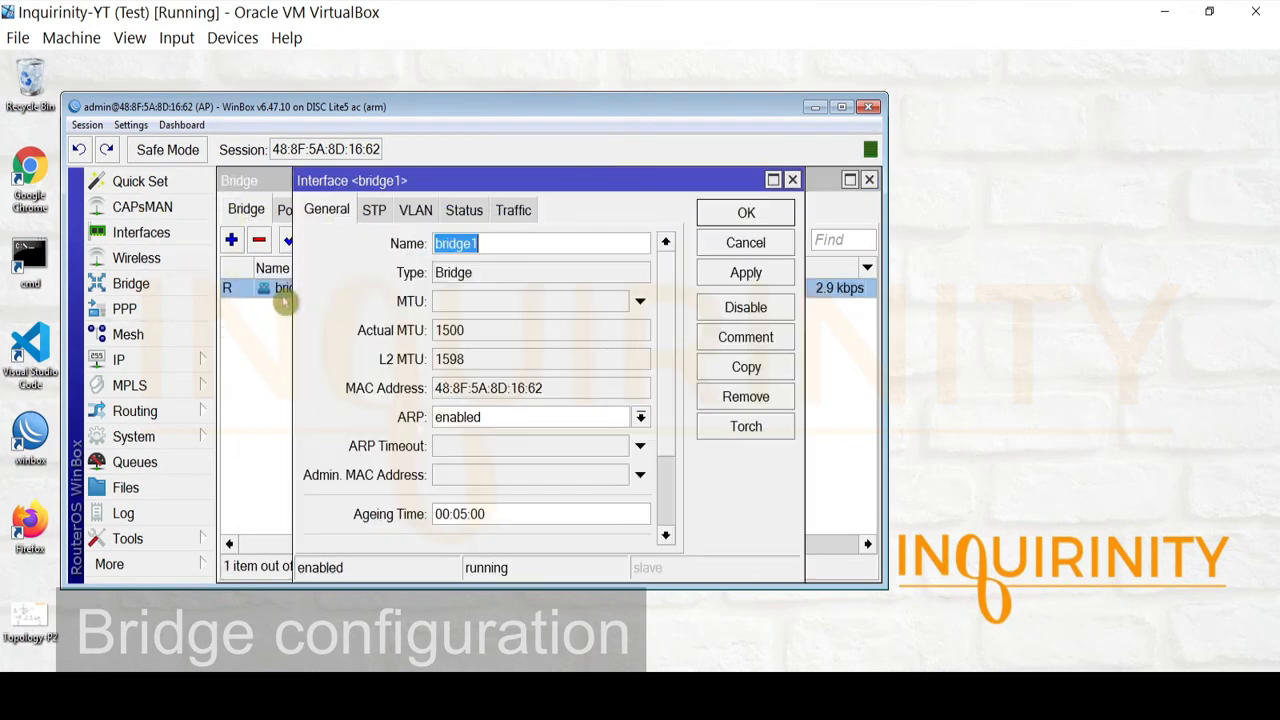
click(415, 210)
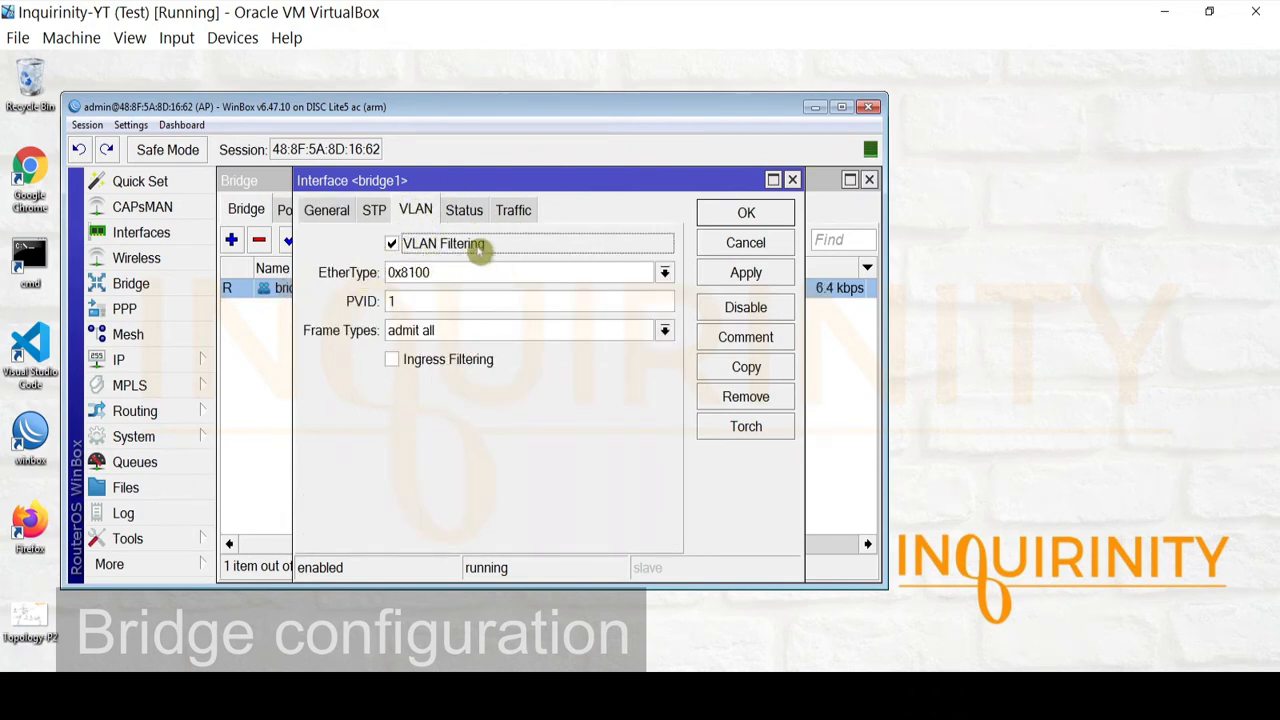
click(746, 245)
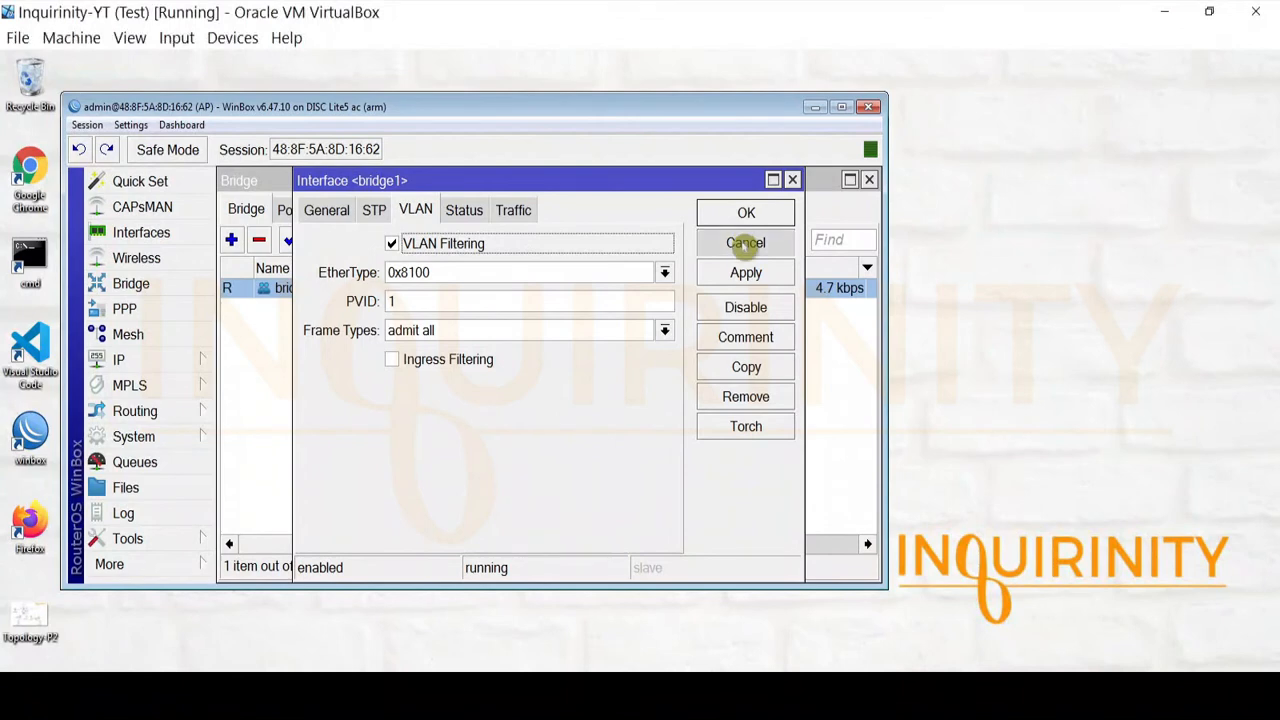
click(869, 181)
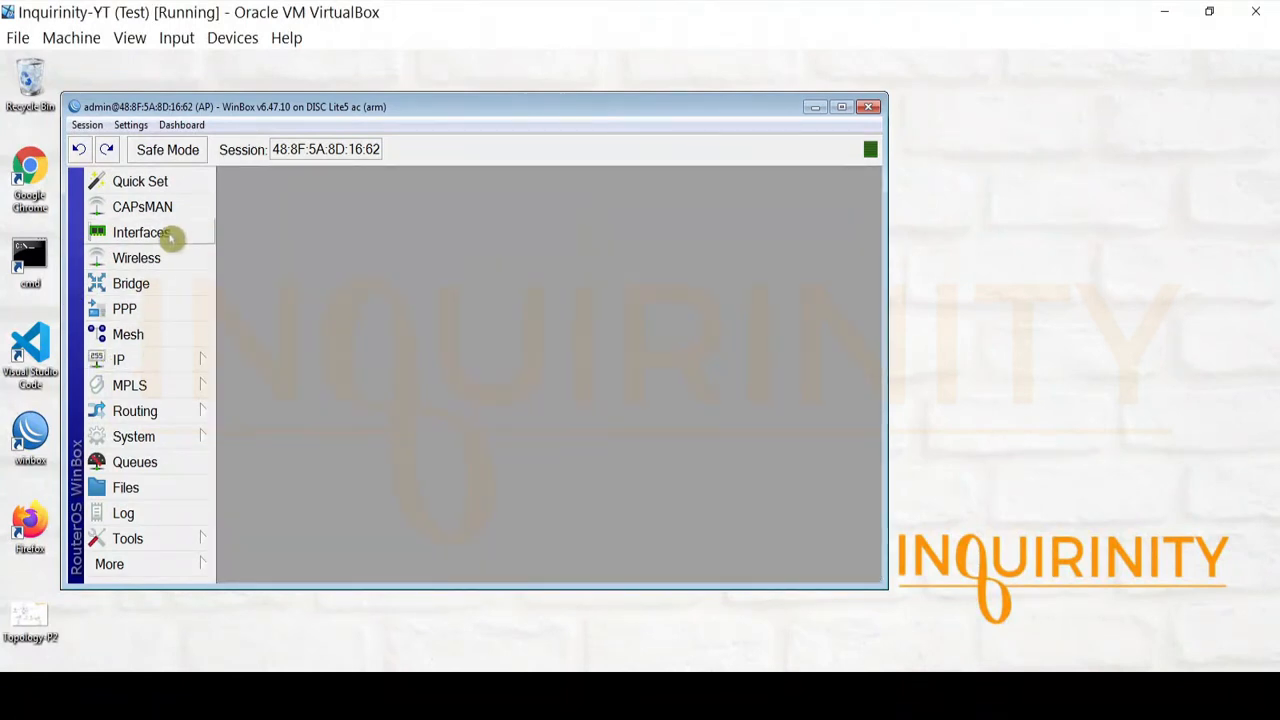
Widen the Name column and inspect MGT-VLAN88, carrying VLAN 88 on bridge1, without changes
click(165, 234)
click(335, 307)
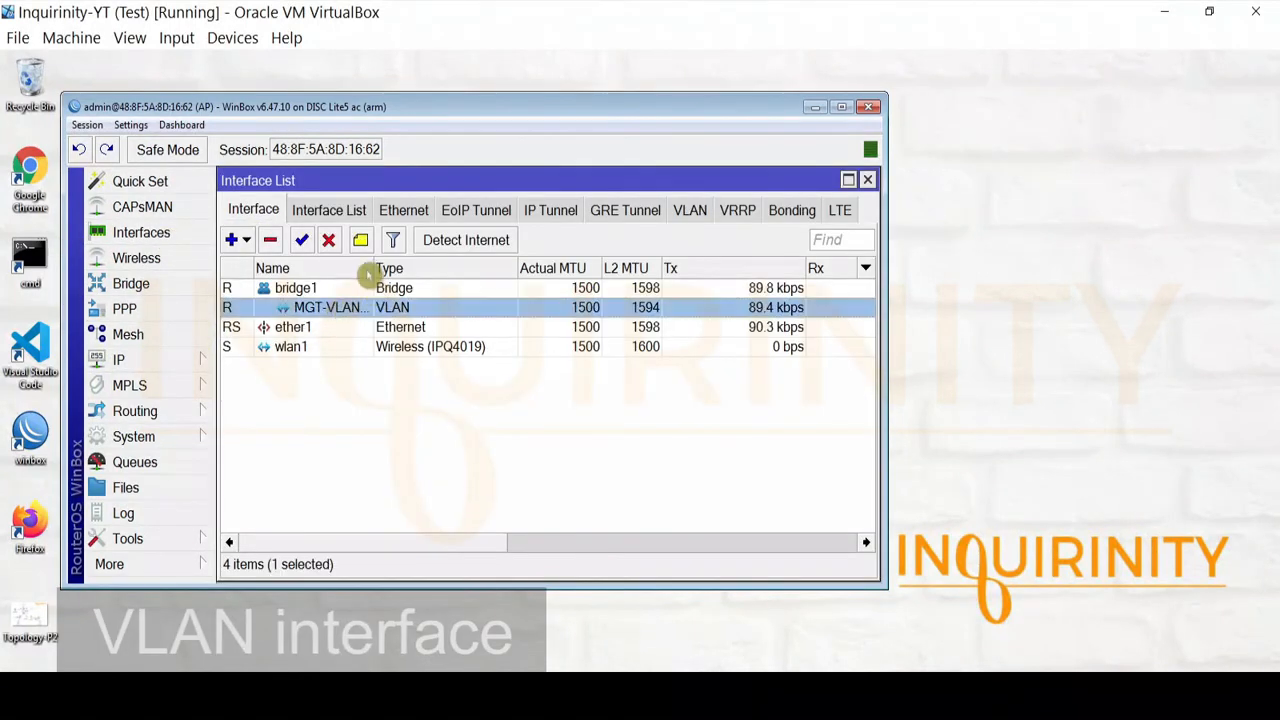
drag(371, 266, 449, 268)
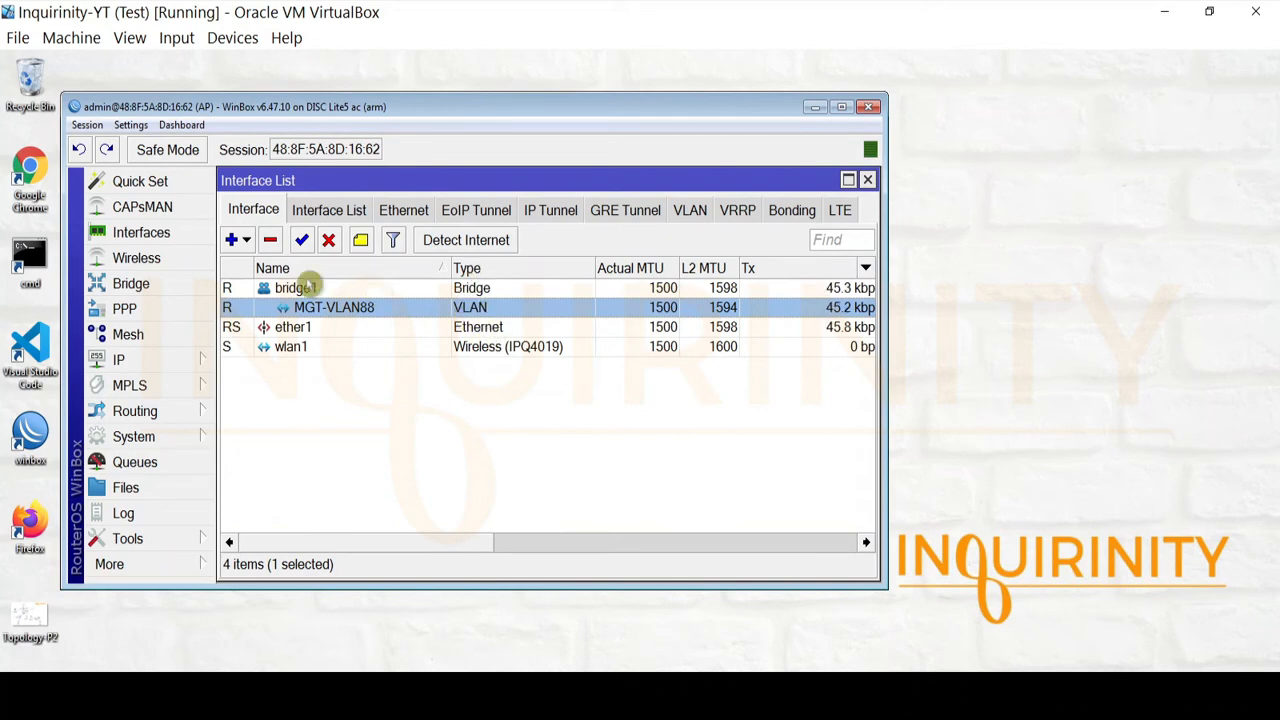
click(303, 289)
double_click(322, 307)
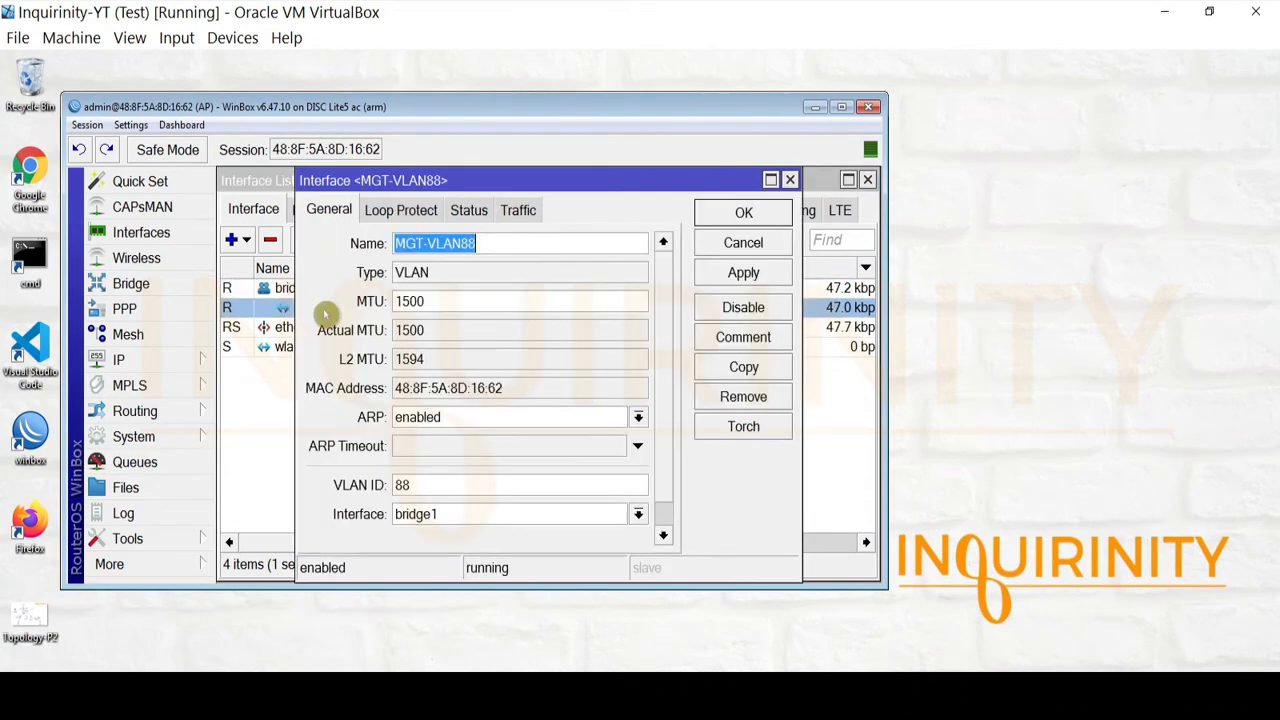
scroll(677, 451, down, 1)
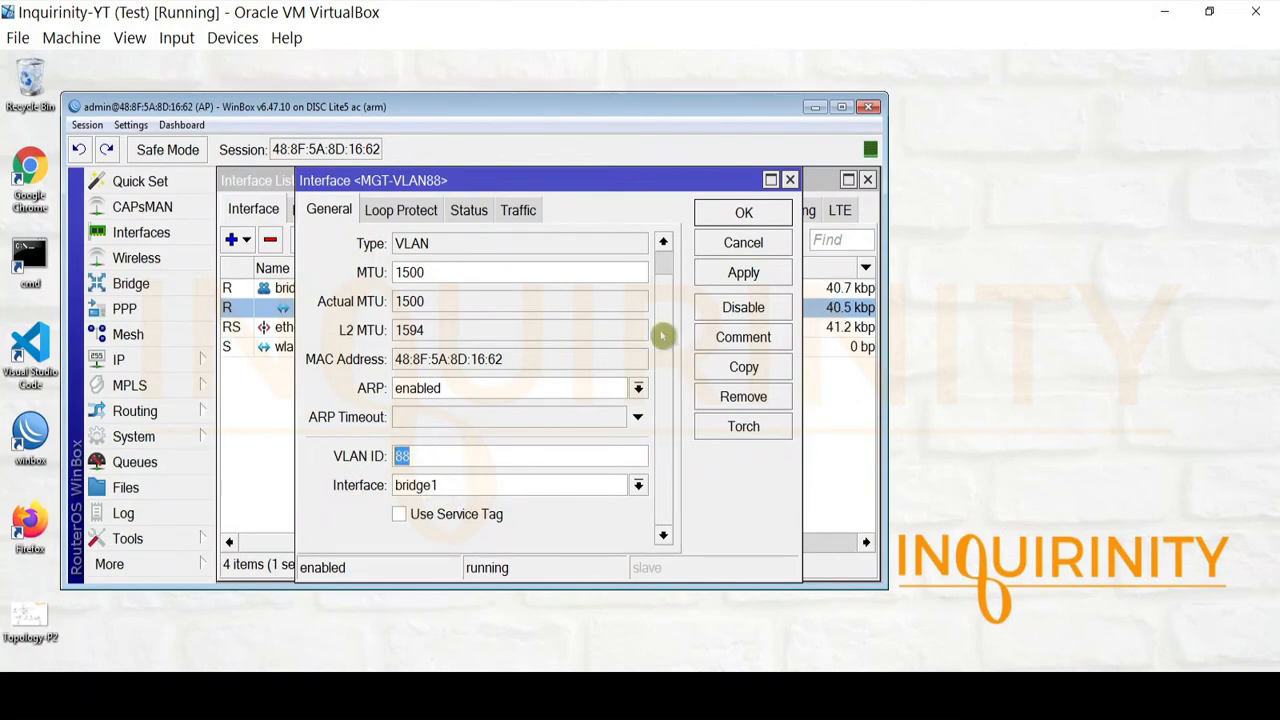
click(737, 247)
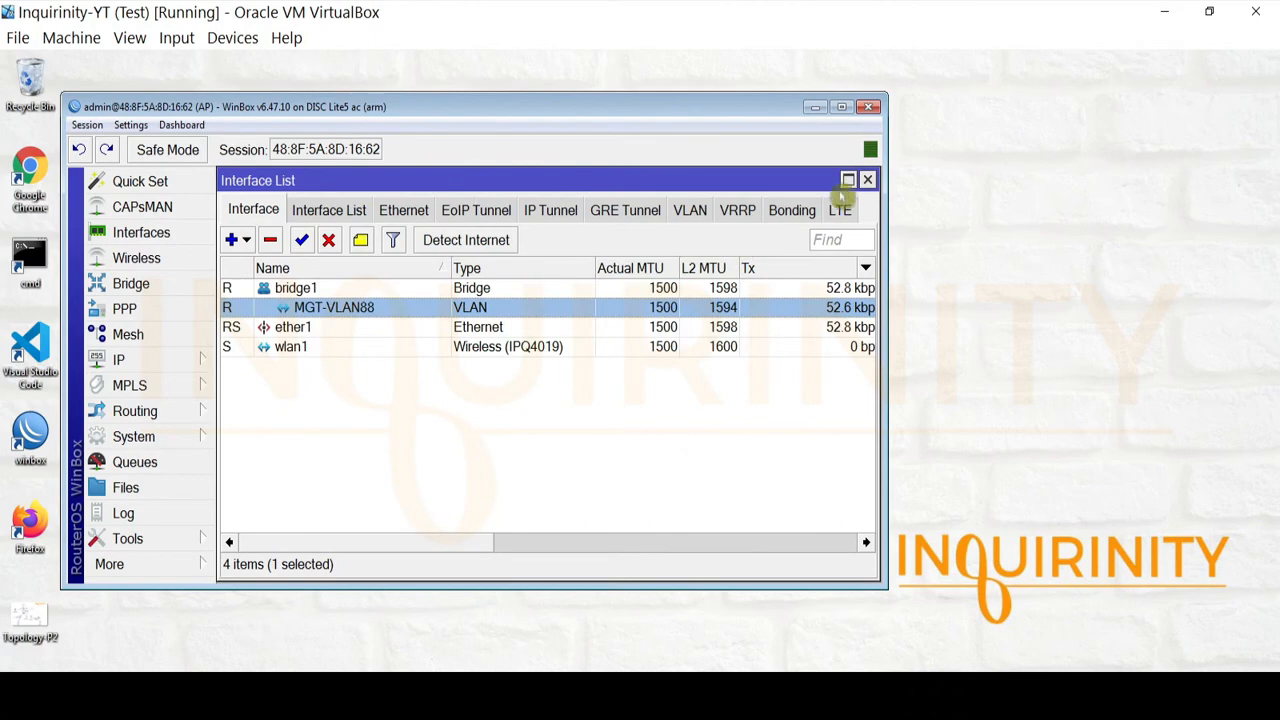
Open IP Addresses and select 10.88.0.10/24 on MGT-VLAN88
click(170, 357)
click(281, 128)
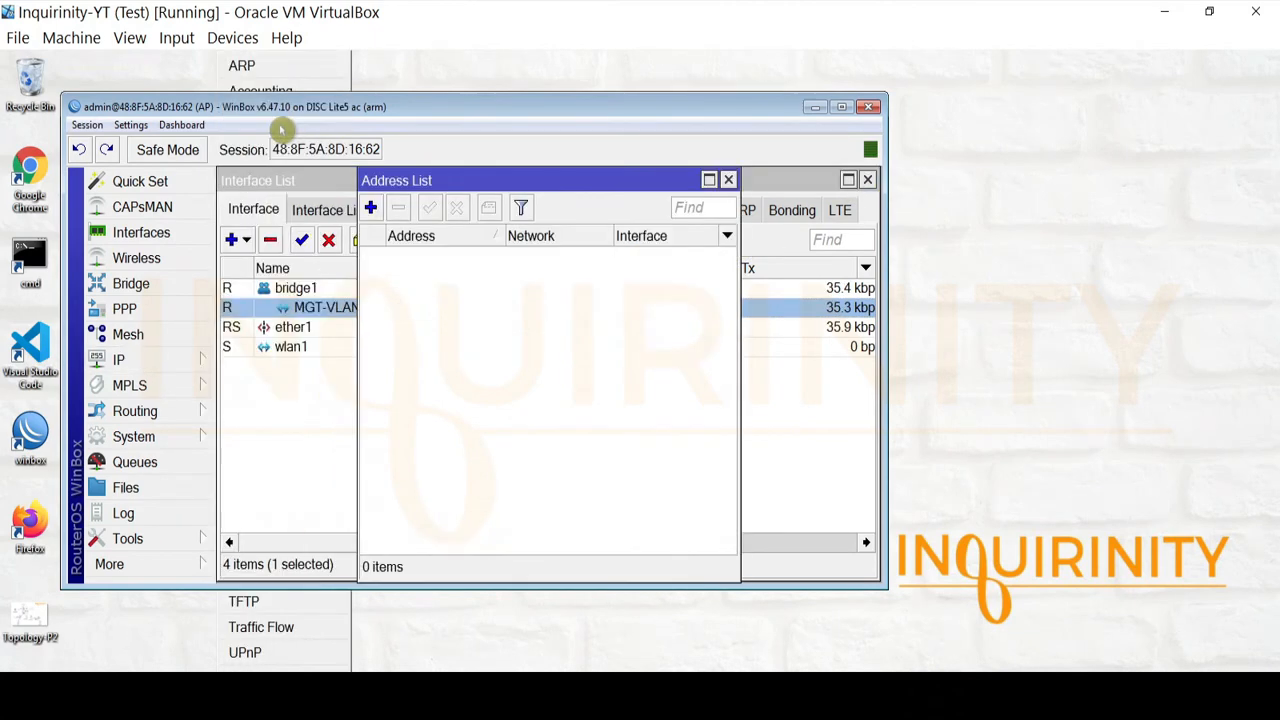
click(460, 255)
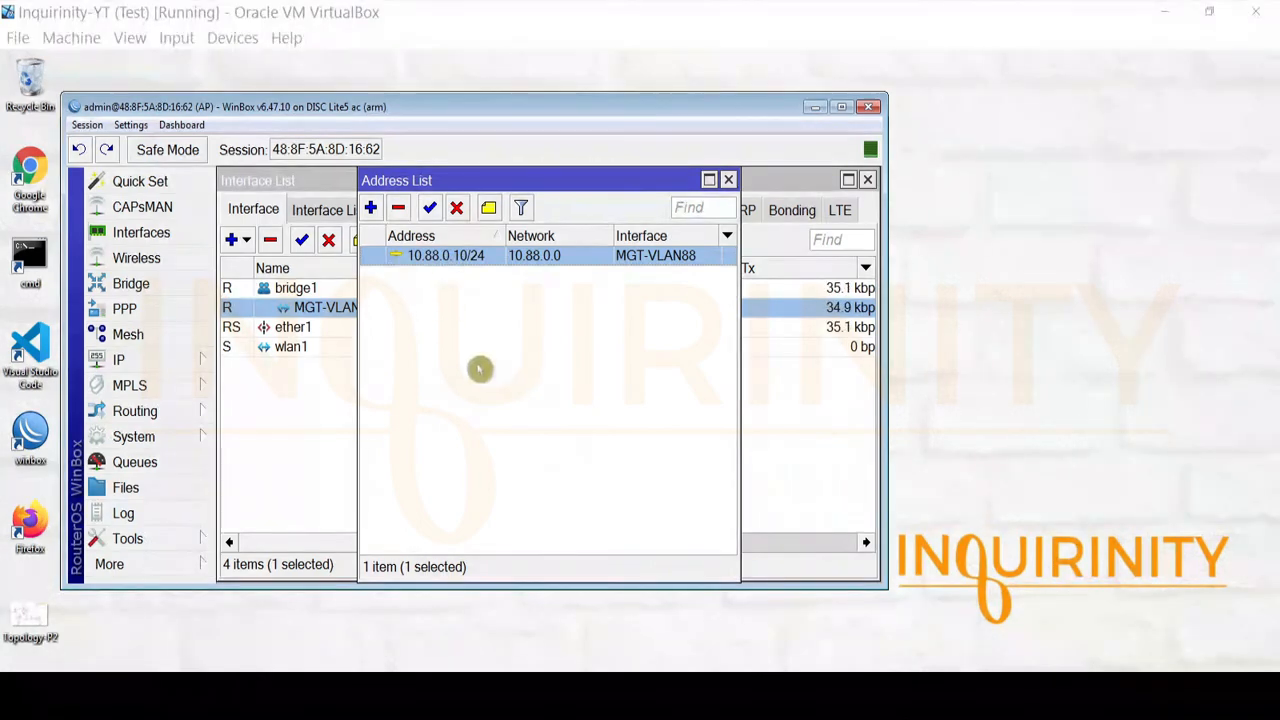
Ping the gateway at 10.88.0.1 from a Command Prompt, then stop the ping
double_click(30, 258)
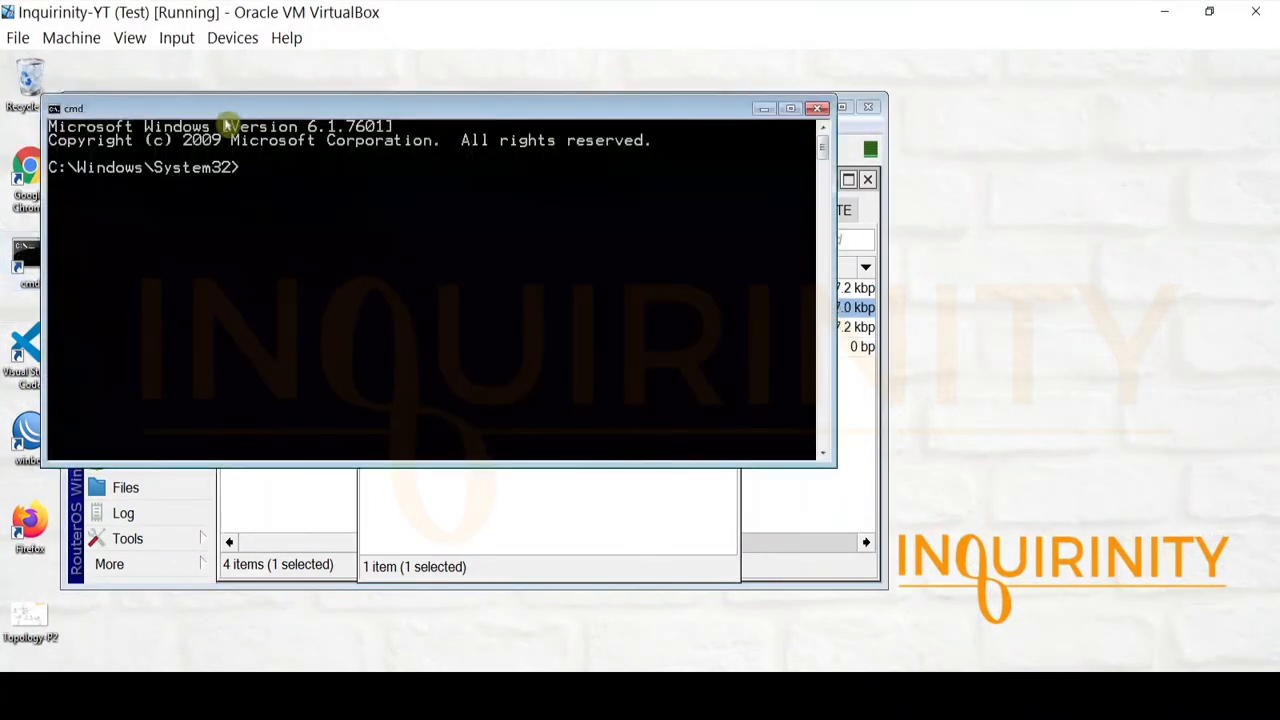
drag(243, 112, 292, 359)
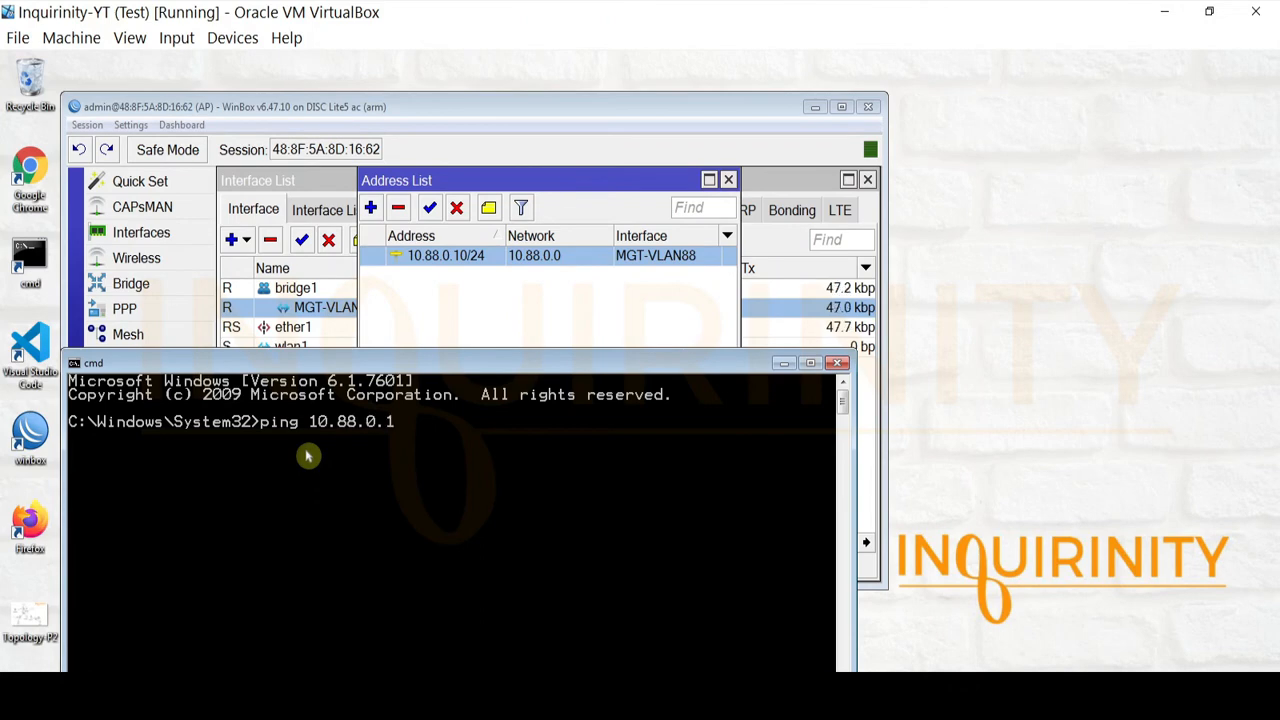
key(Return)
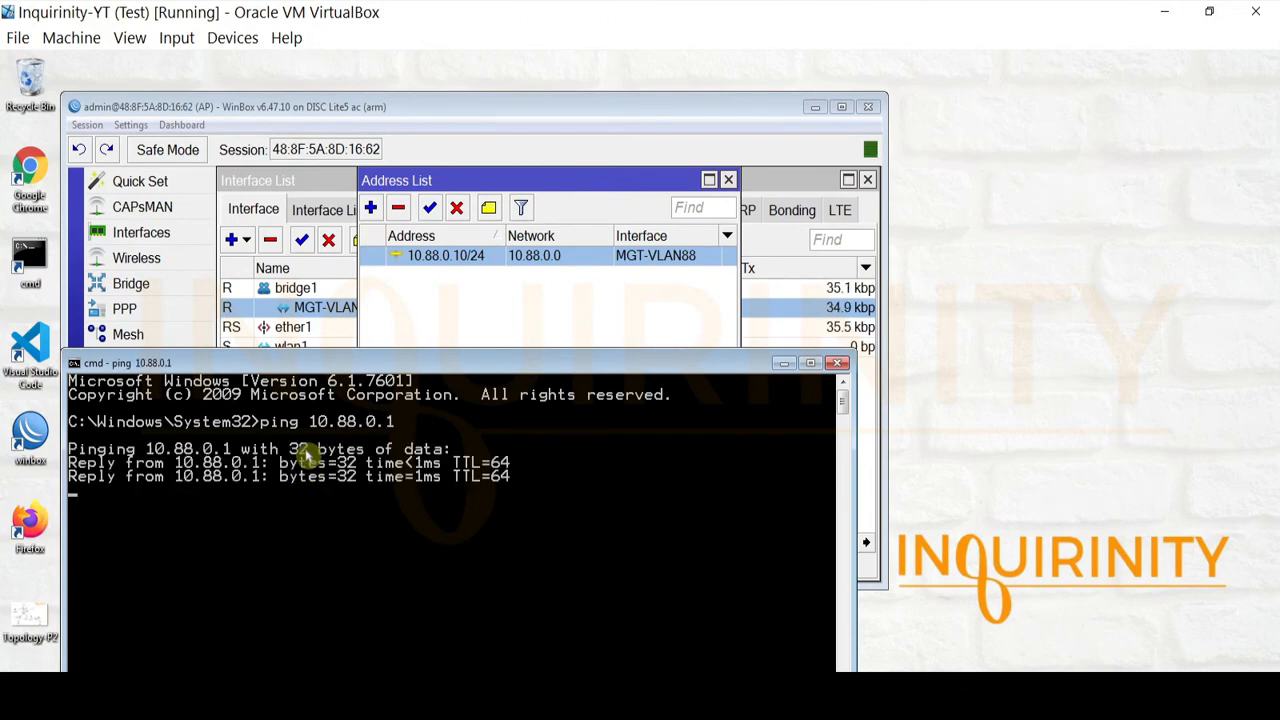
key(ctrl+c)
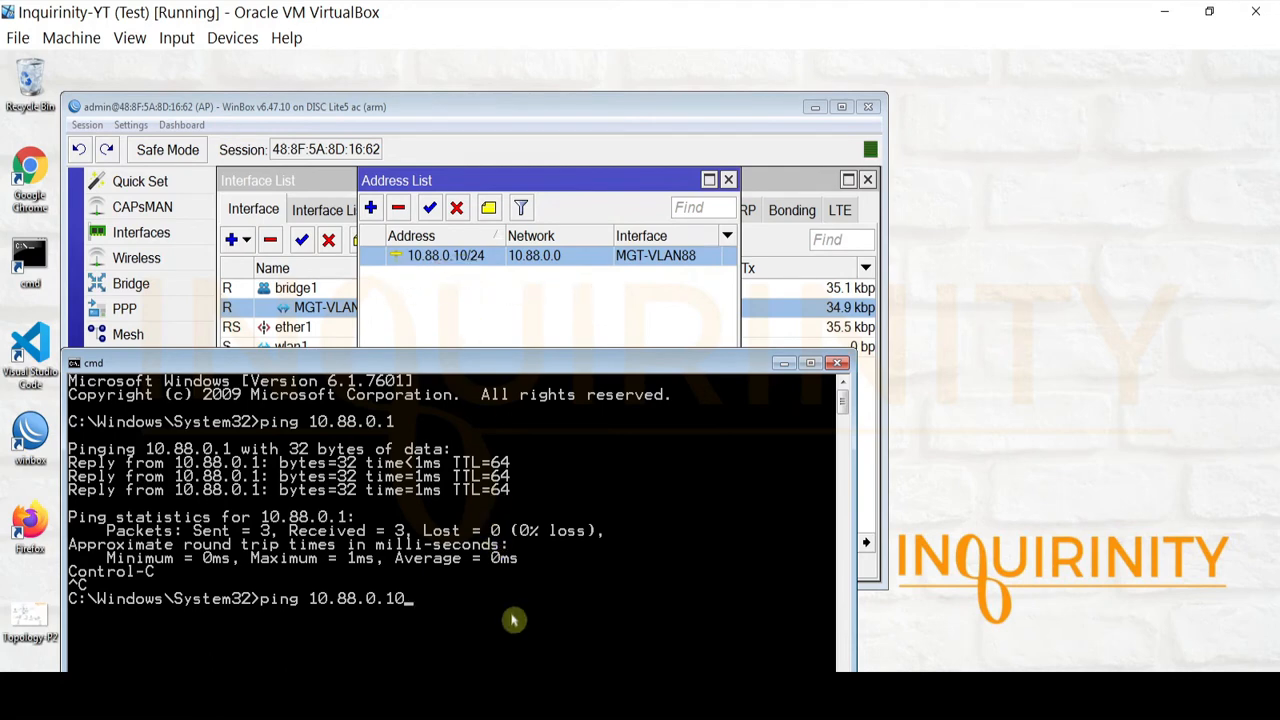
Ping the AP at 10.88.0.10, confirm 4 of 4 replies with 0% loss, and close the prompt
key(Return)
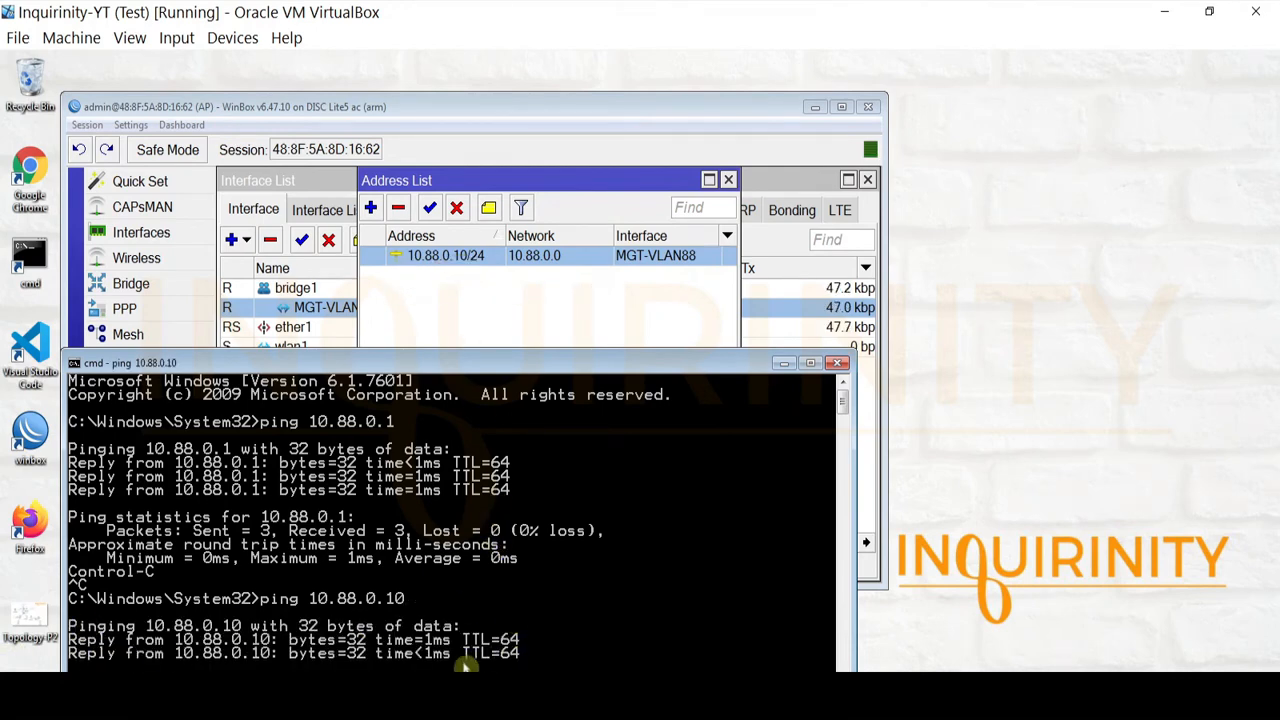
drag(591, 366, 600, 335)
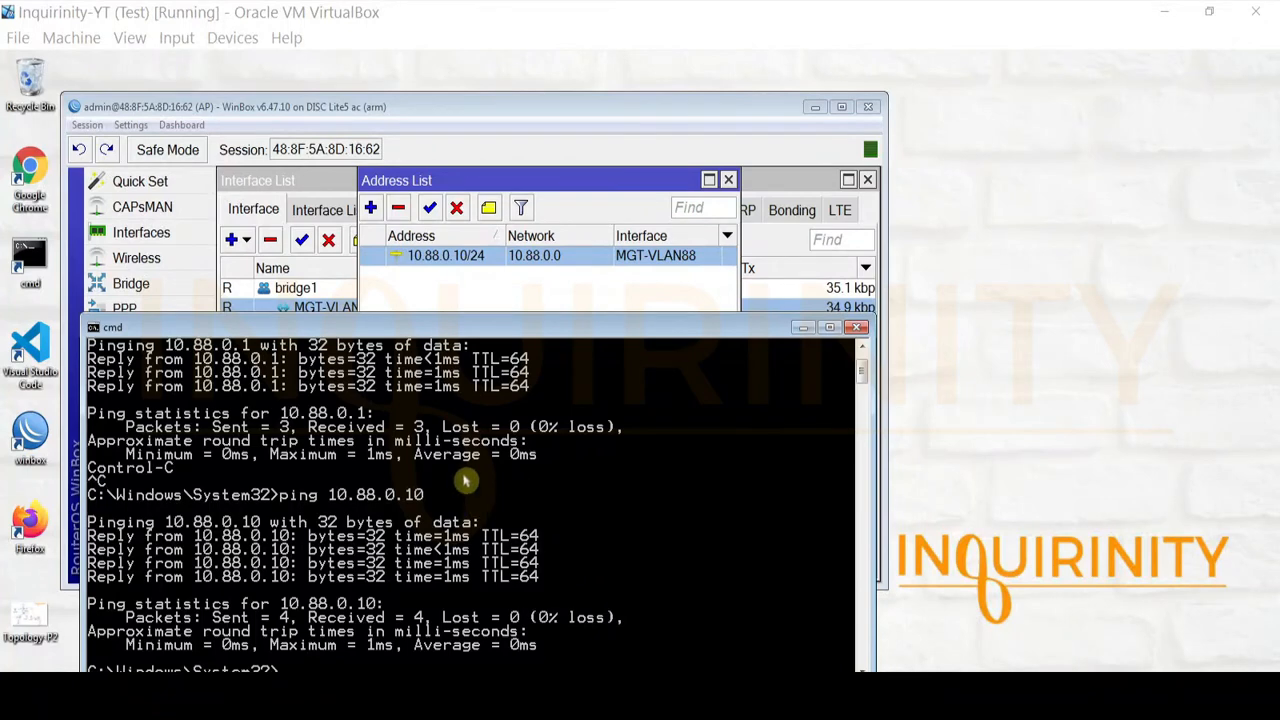
click(856, 328)
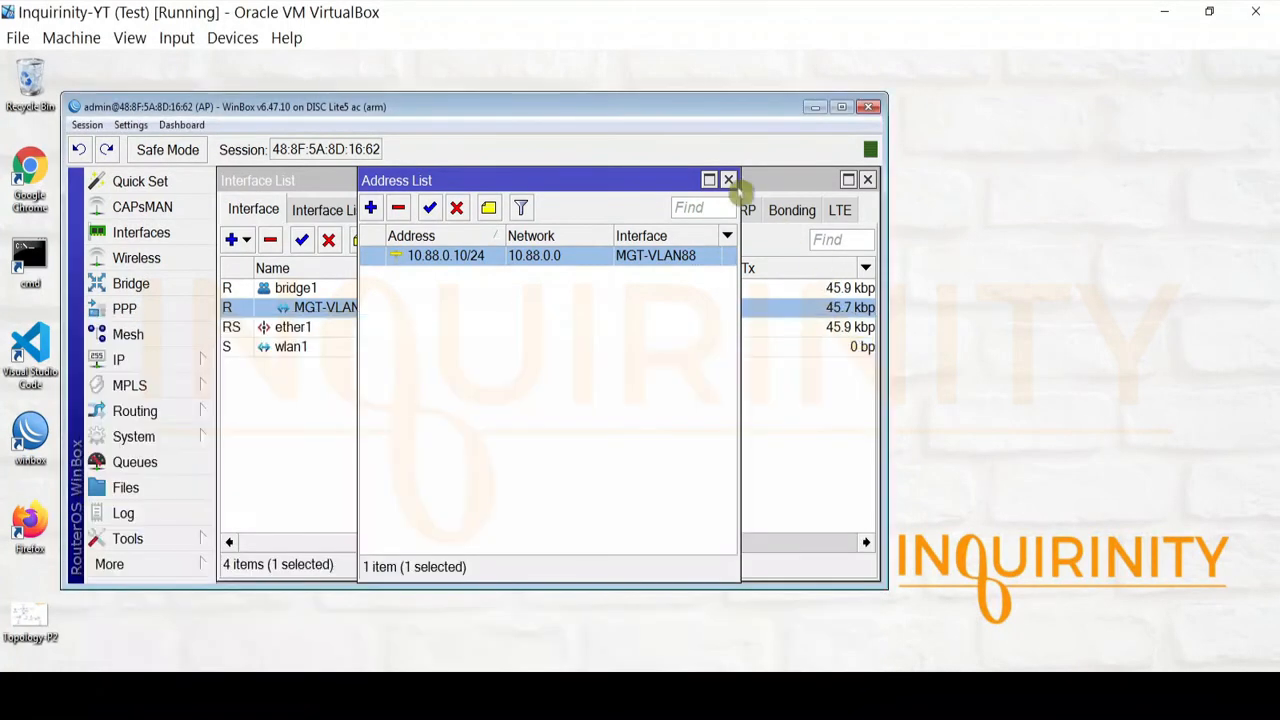
Close the Address List and Interface List, show the AP's Wireless Tables, and open wlan1
click(728, 180)
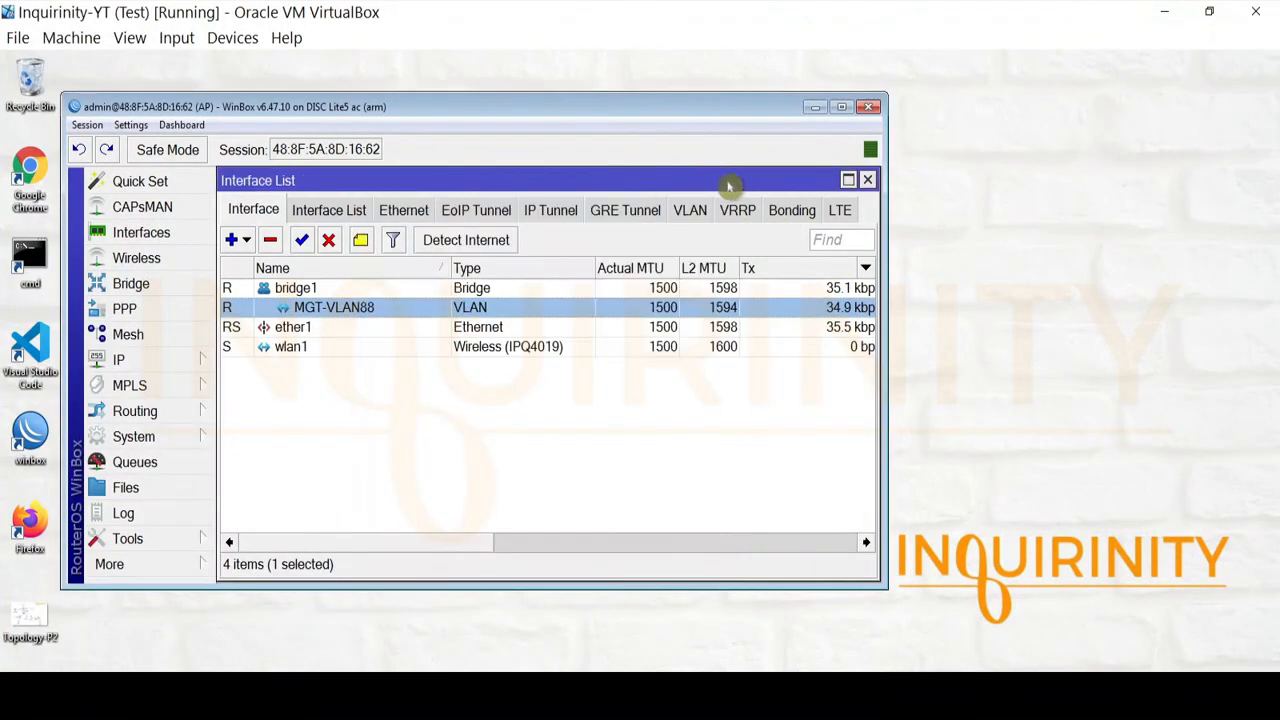
click(867, 181)
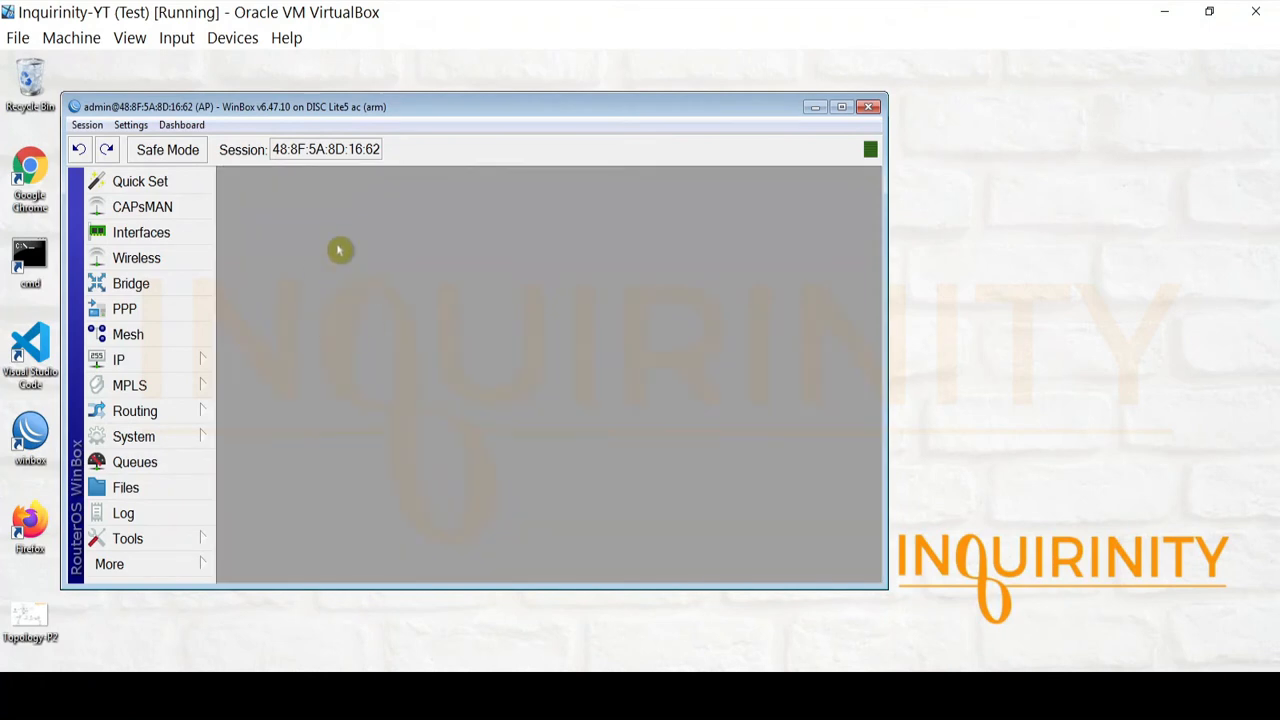
click(150, 262)
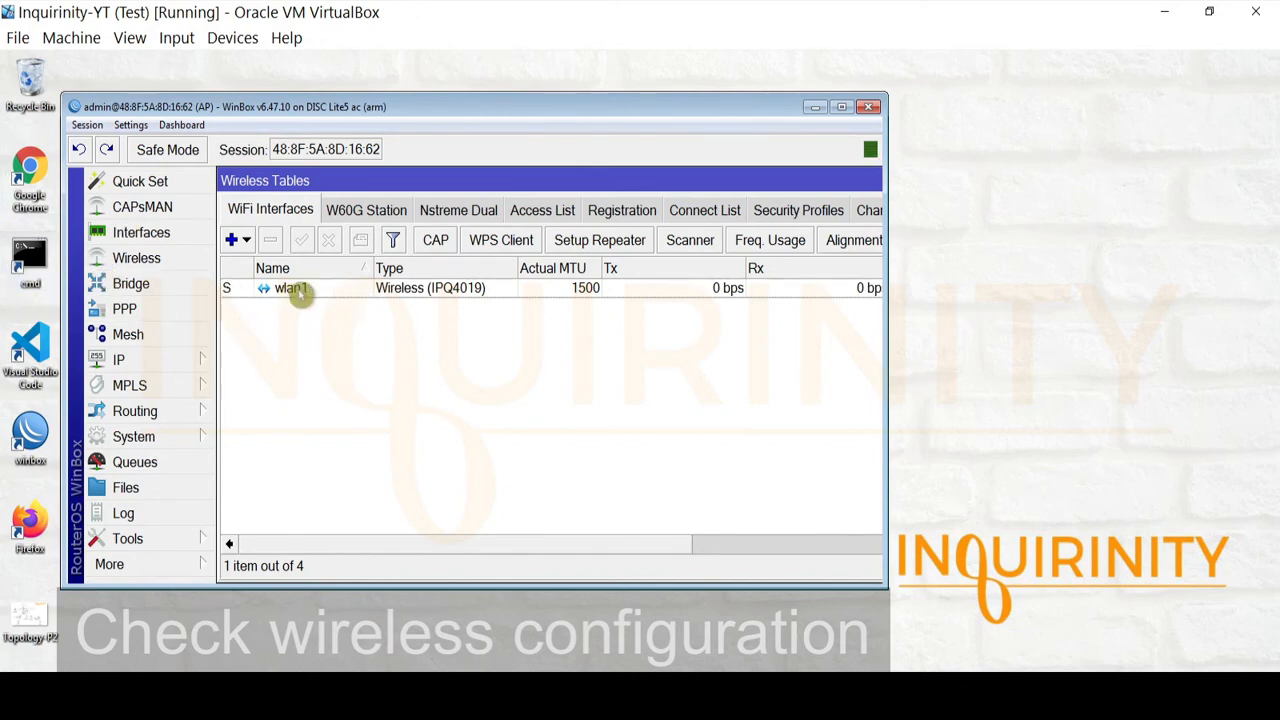
double_click(297, 288)
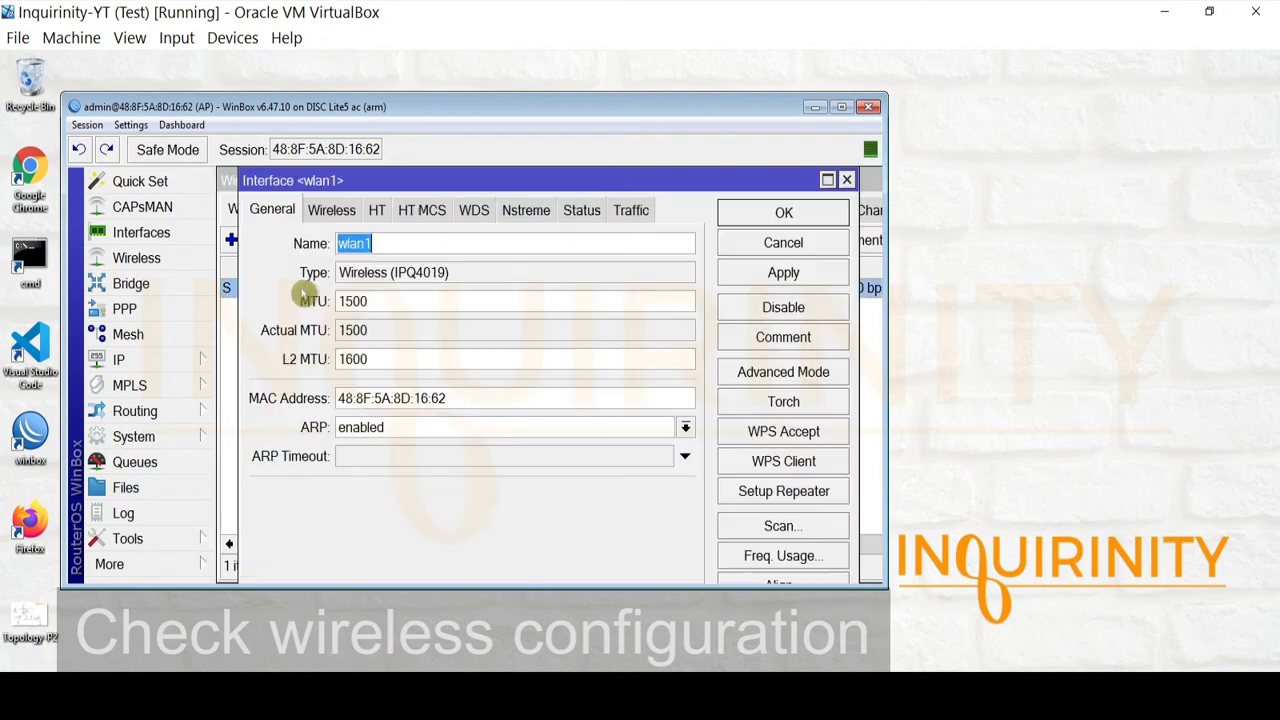
On wlan1's Wireless tab keep Mode at bridge and switch to Advanced Mode
click(335, 210)
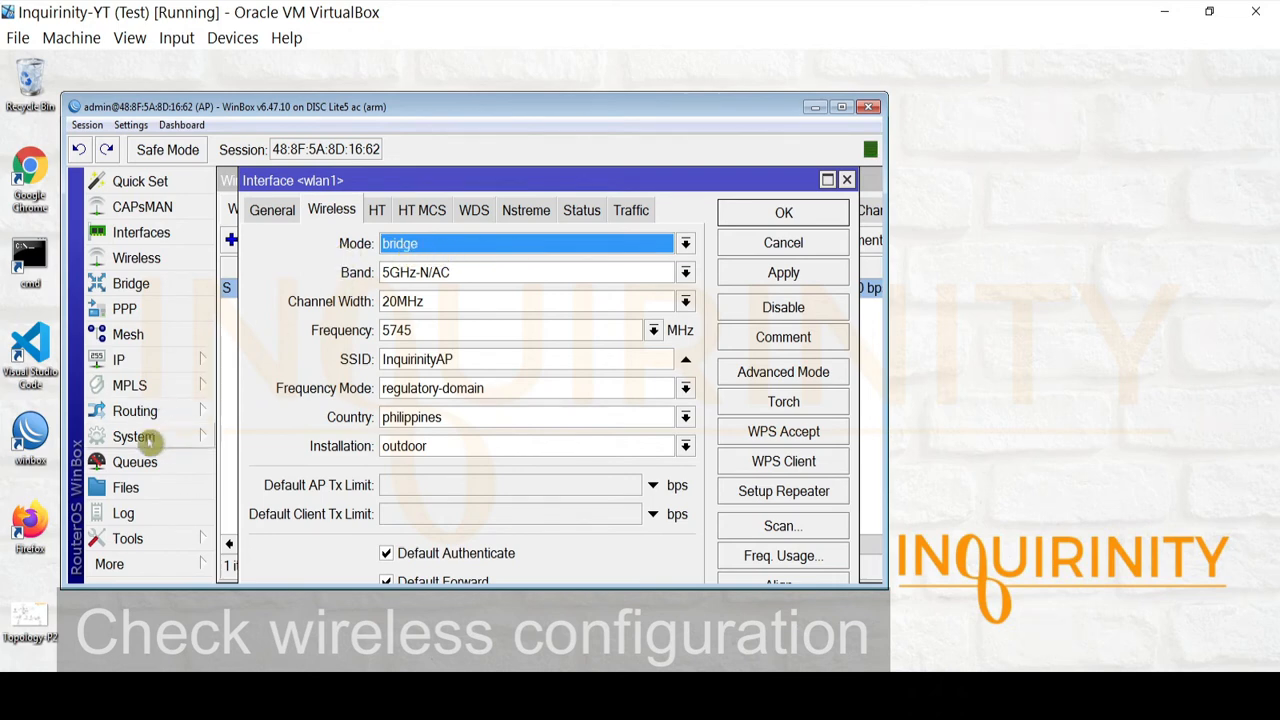
click(422, 245)
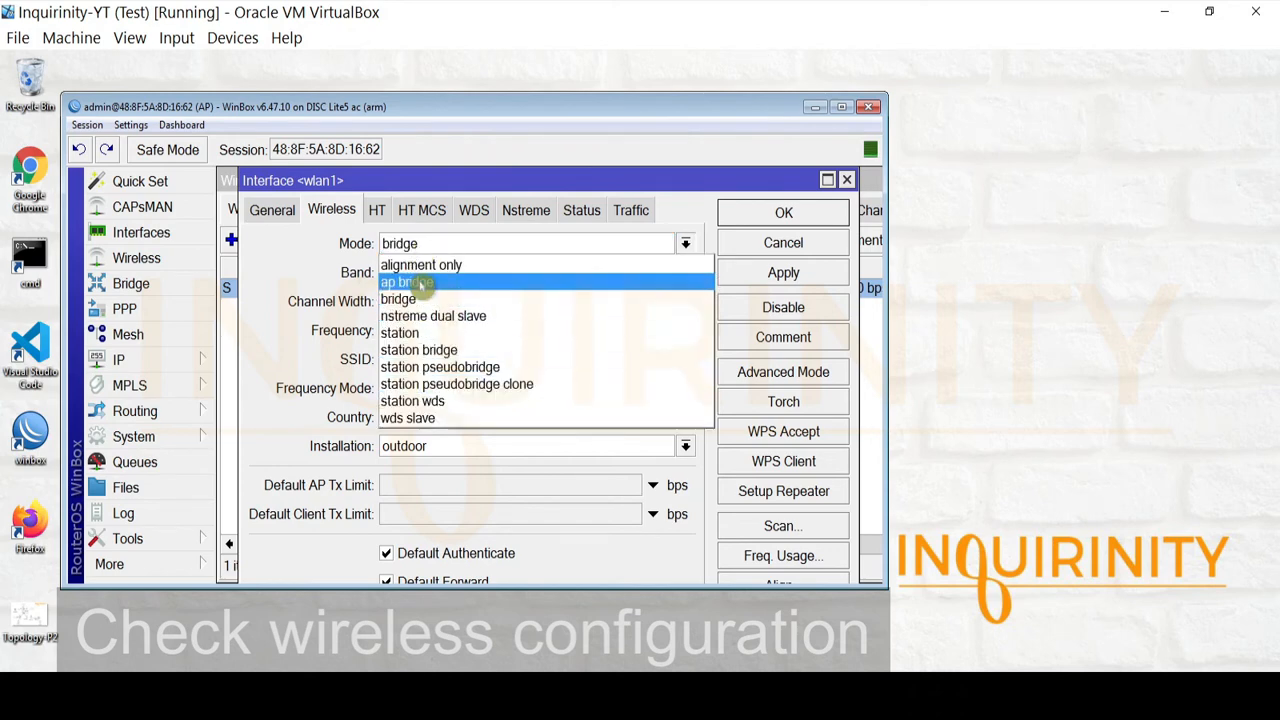
click(410, 299)
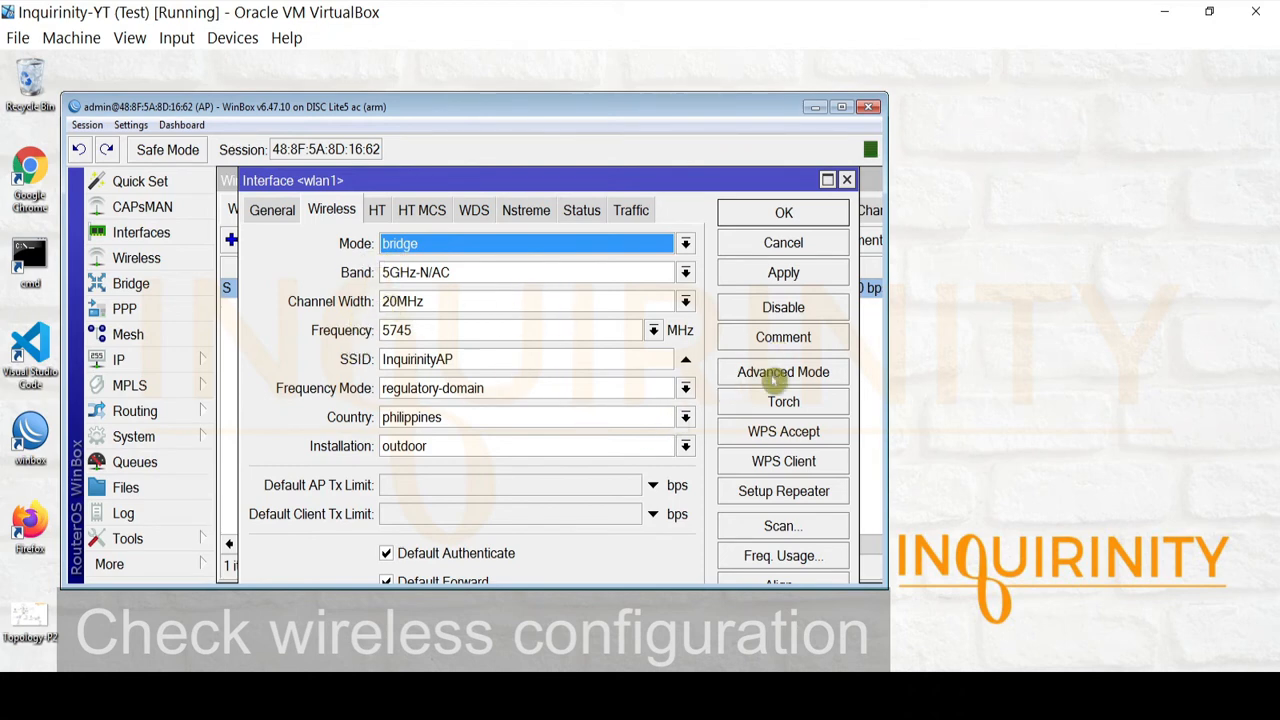
click(773, 379)
drag(694, 318, 694, 352)
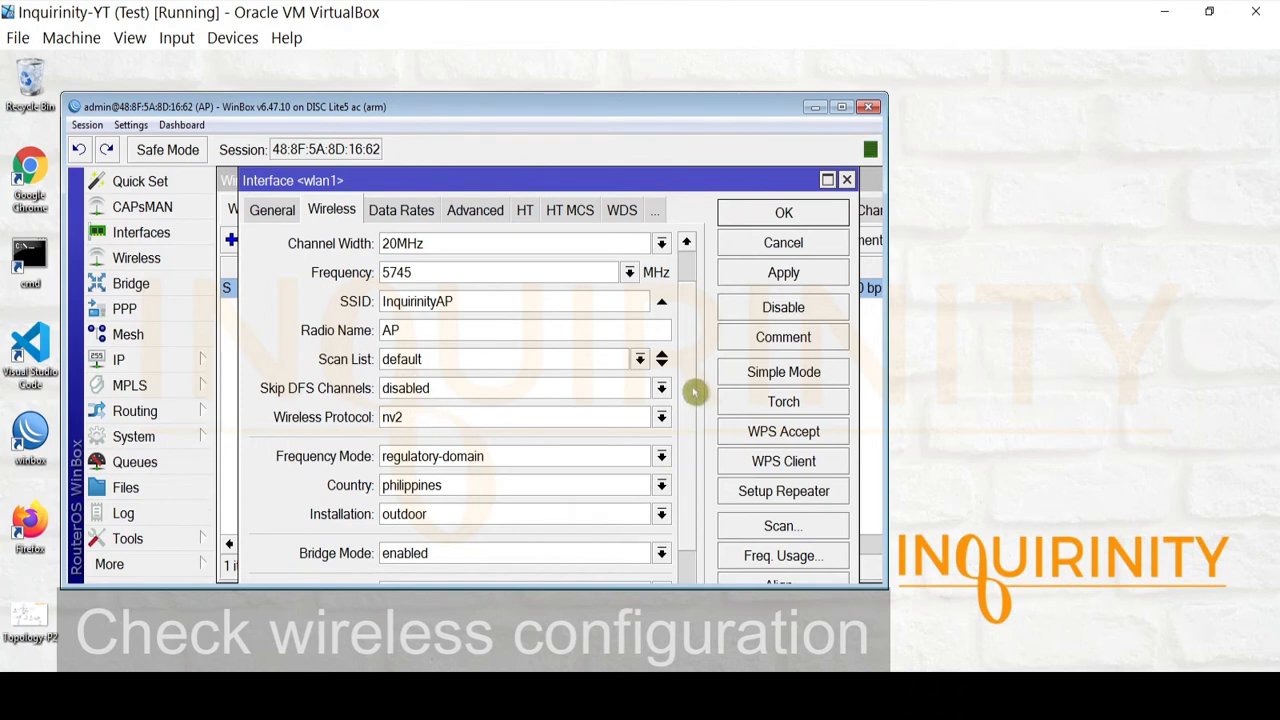
Show wlan1's NV2 page with Hide Passwords turned off to reveal the preshared key
drag(695, 385, 703, 505)
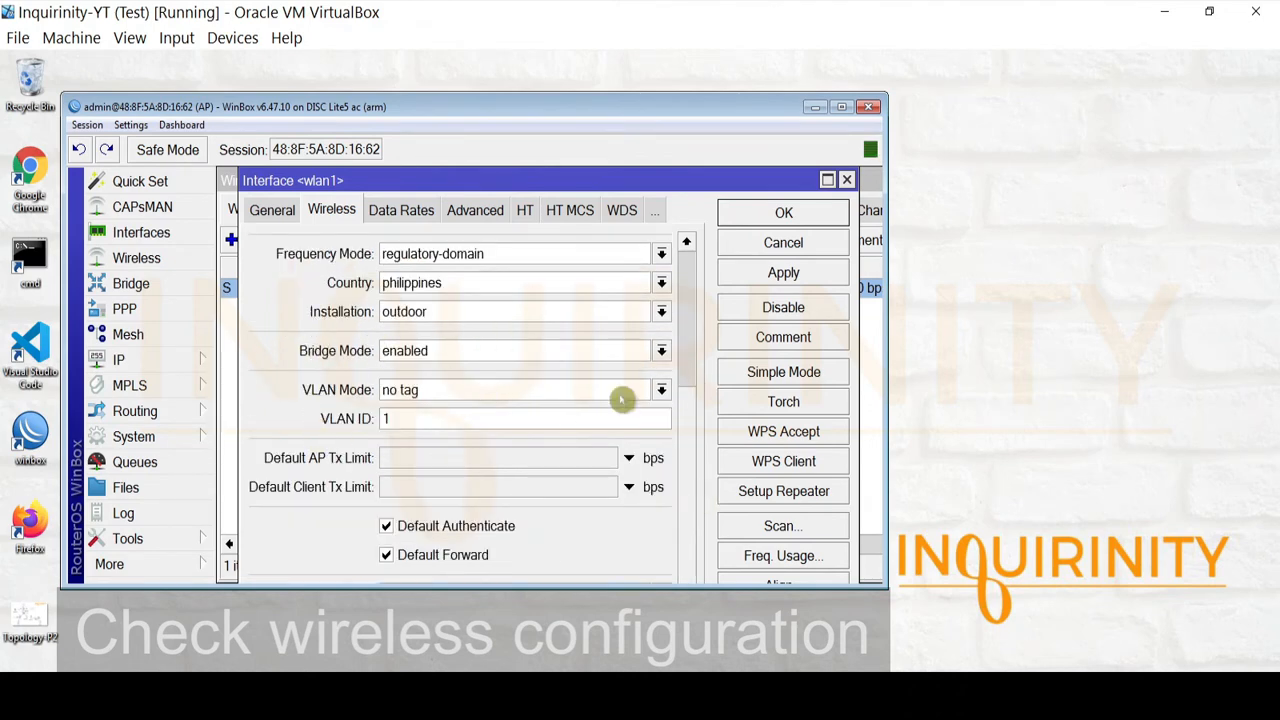
drag(686, 439, 680, 249)
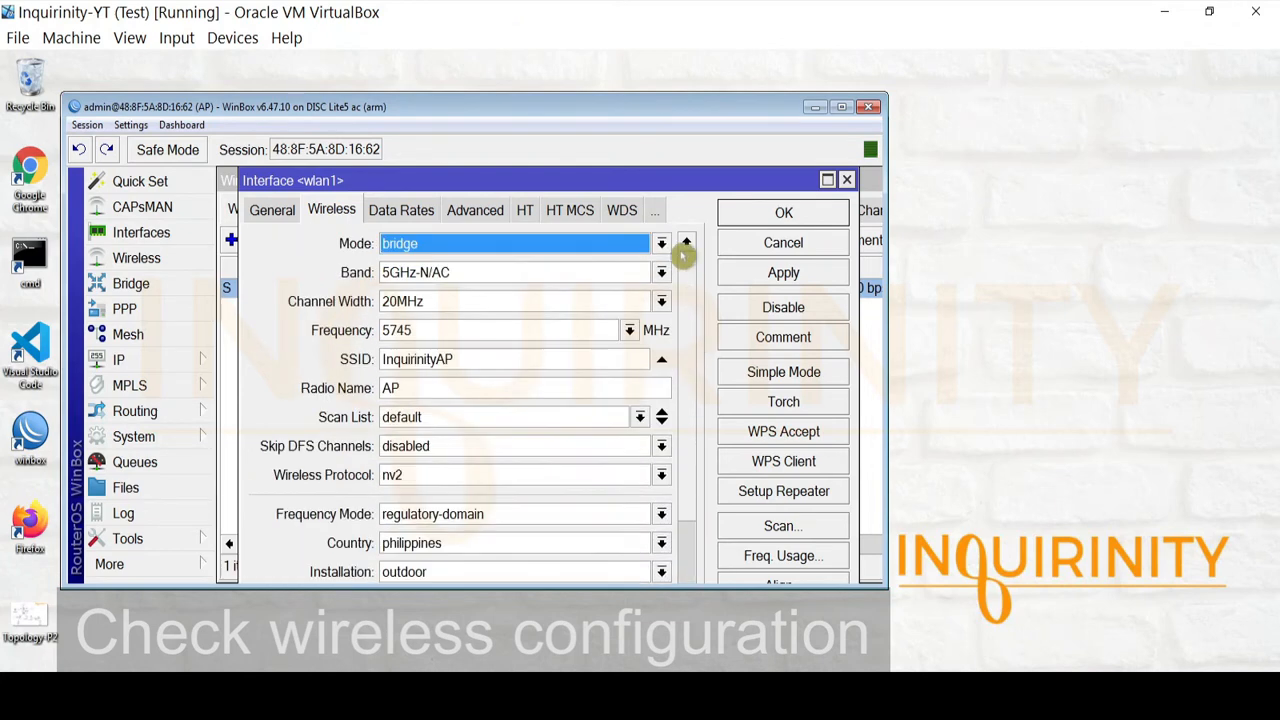
click(654, 210)
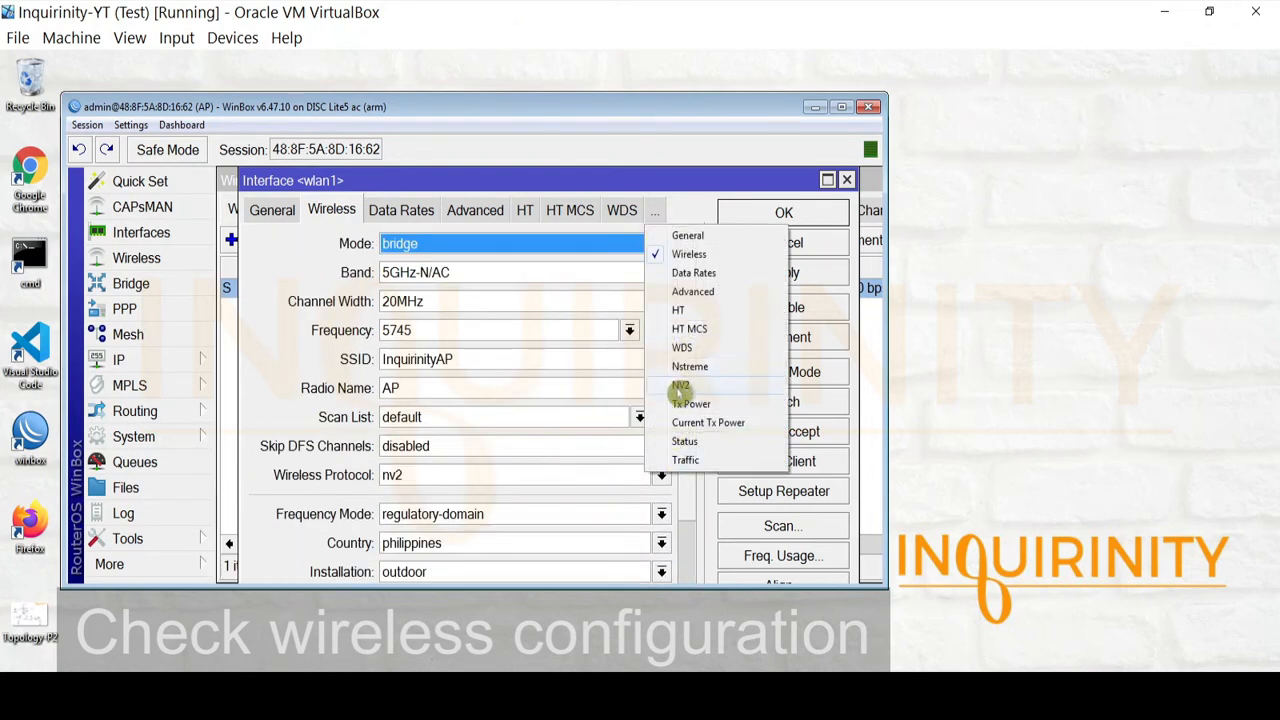
click(680, 385)
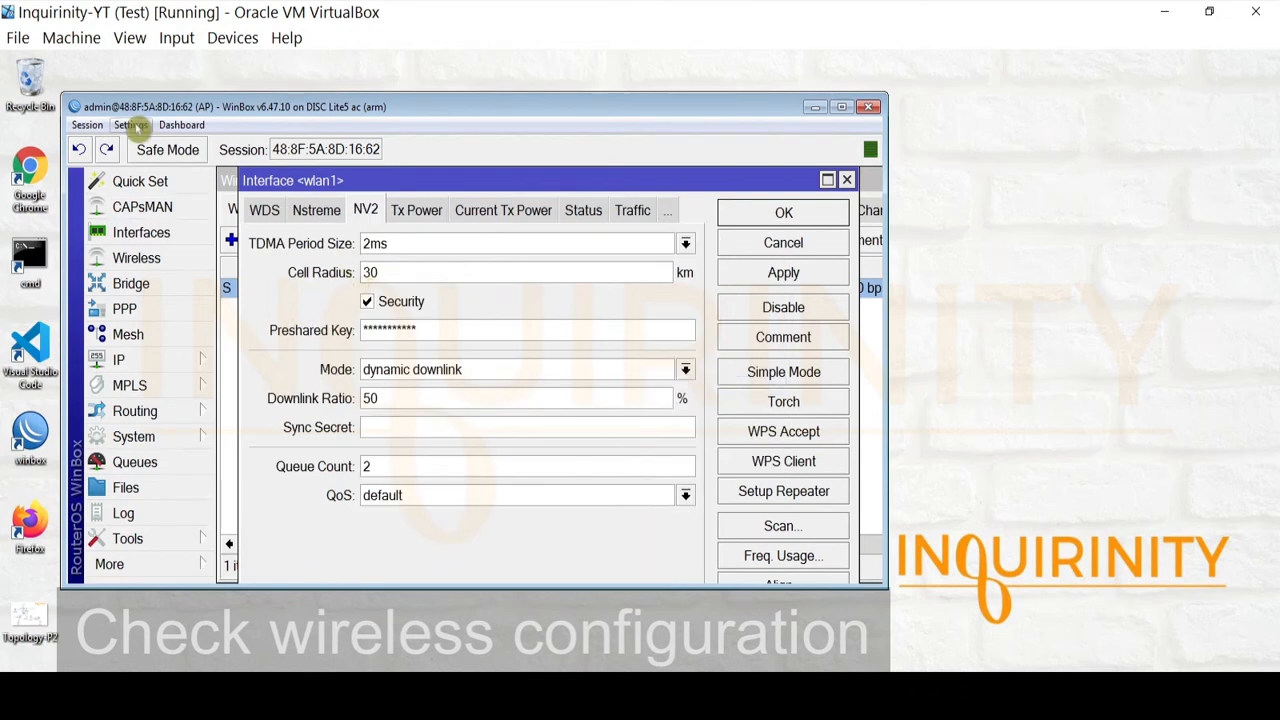
click(131, 125)
click(165, 163)
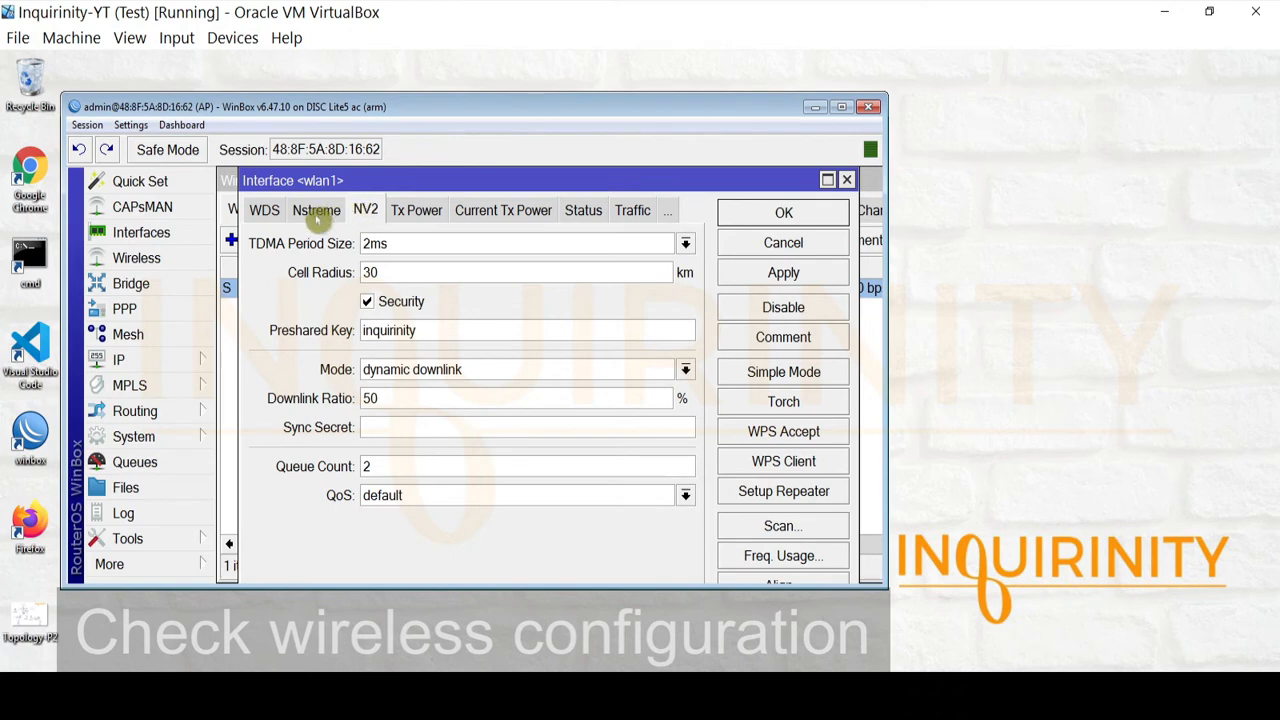
Review the WDS, HT MCS, HT, Advanced and Data Rates pages back to Wireless, then show the Topology-P2 diagram
click(265, 210)
click(257, 212)
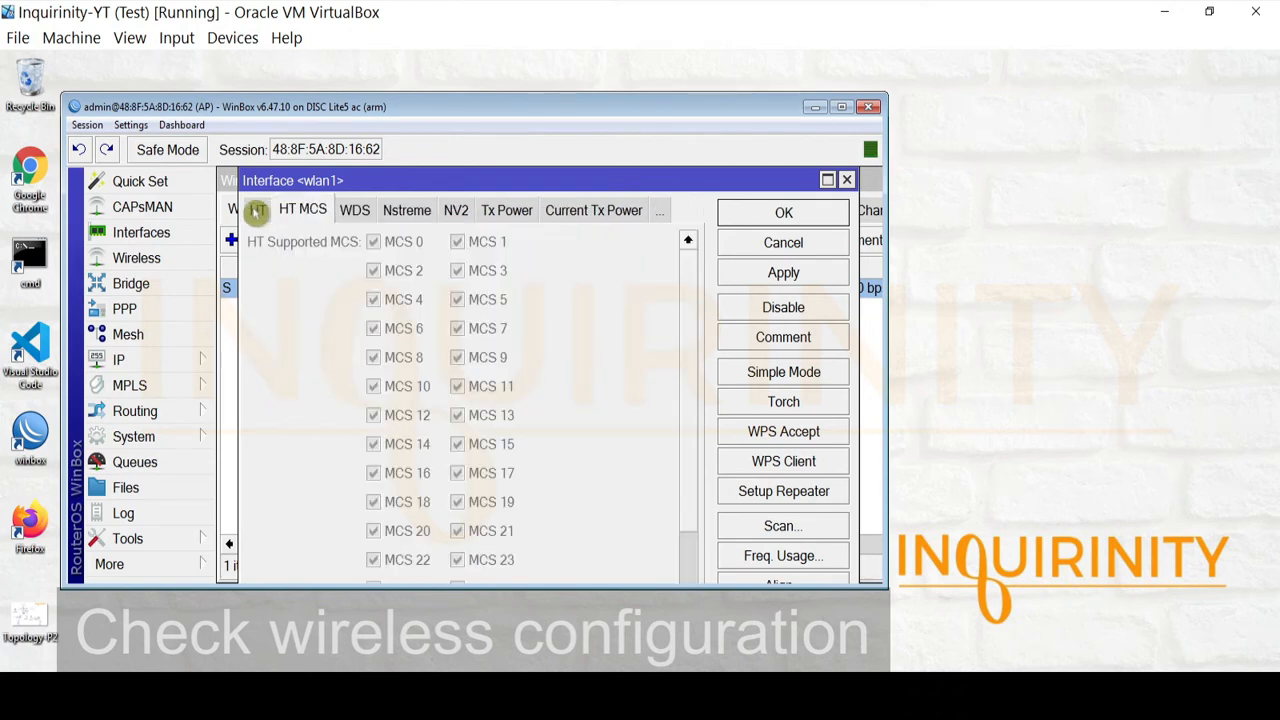
click(257, 212)
click(257, 212)
click(257, 212)
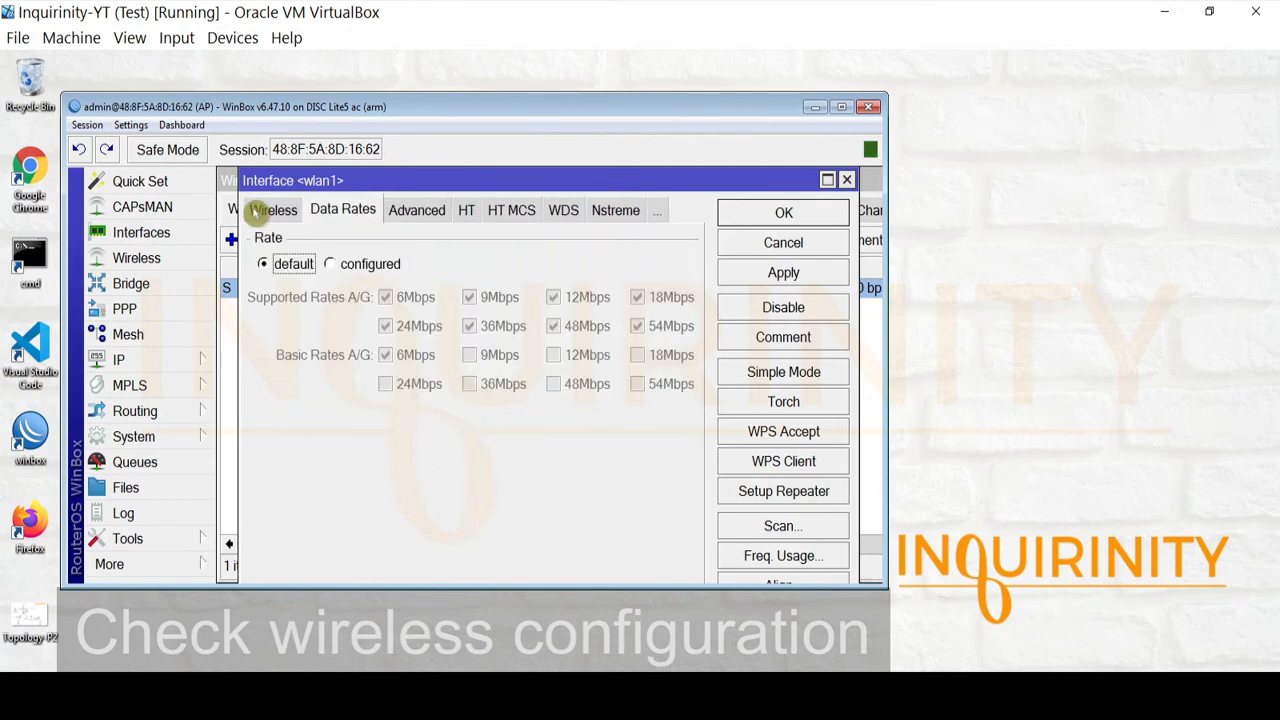
click(257, 212)
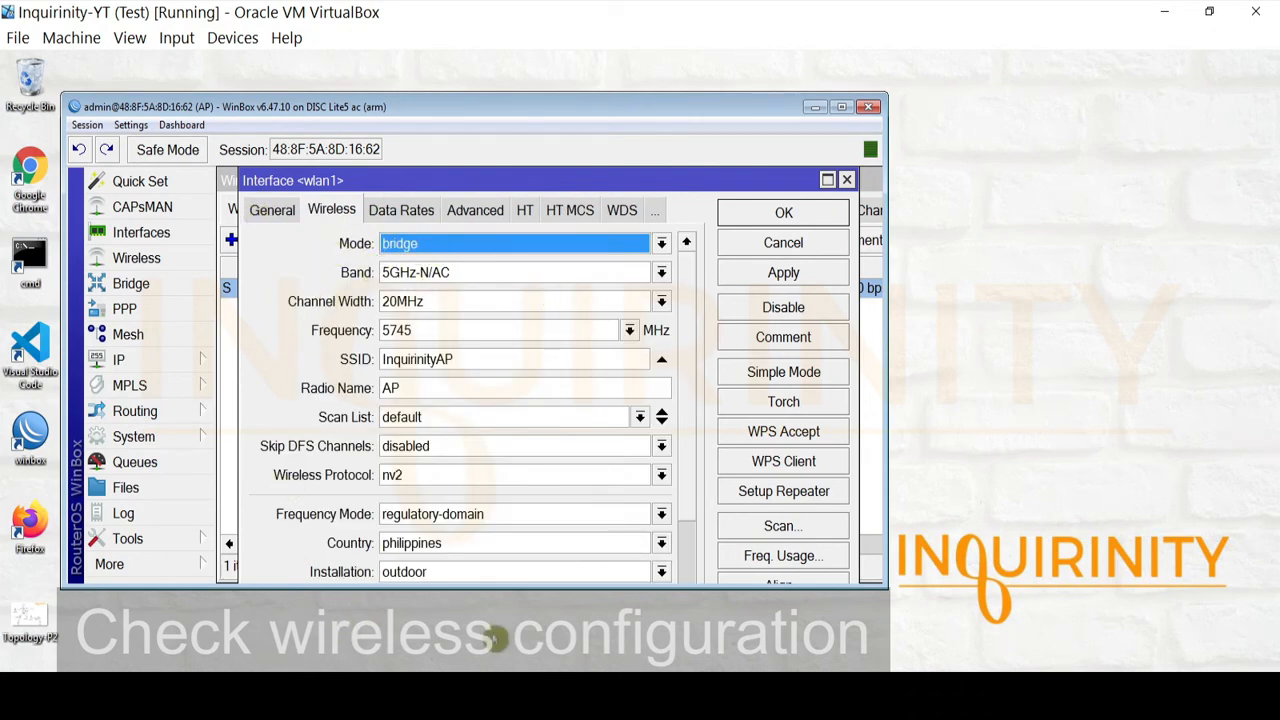
mouse_move(691, 281)
mouse_down()
mouse_move(680, 531)
mouse_move(691, 260)
mouse_up()
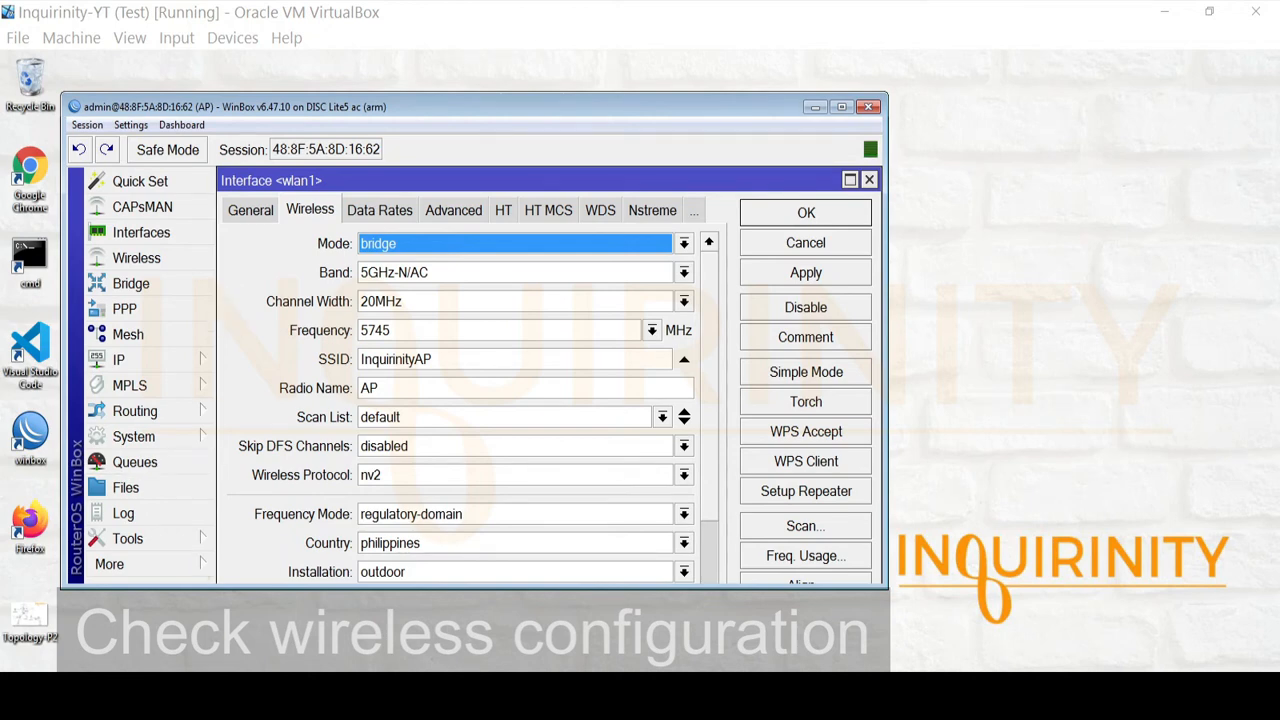
click(430, 692)
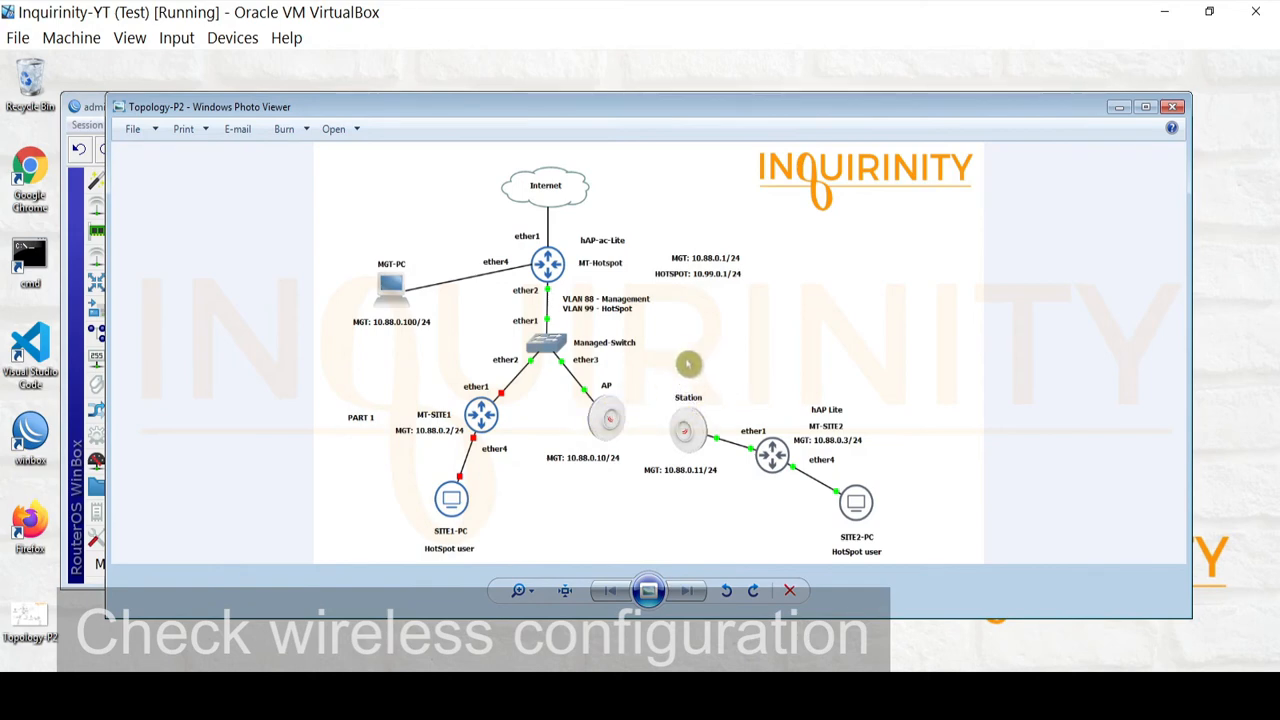
Minimize the Topology-P2 viewer and close the Interface <wlan1> settings dialog
click(1120, 107)
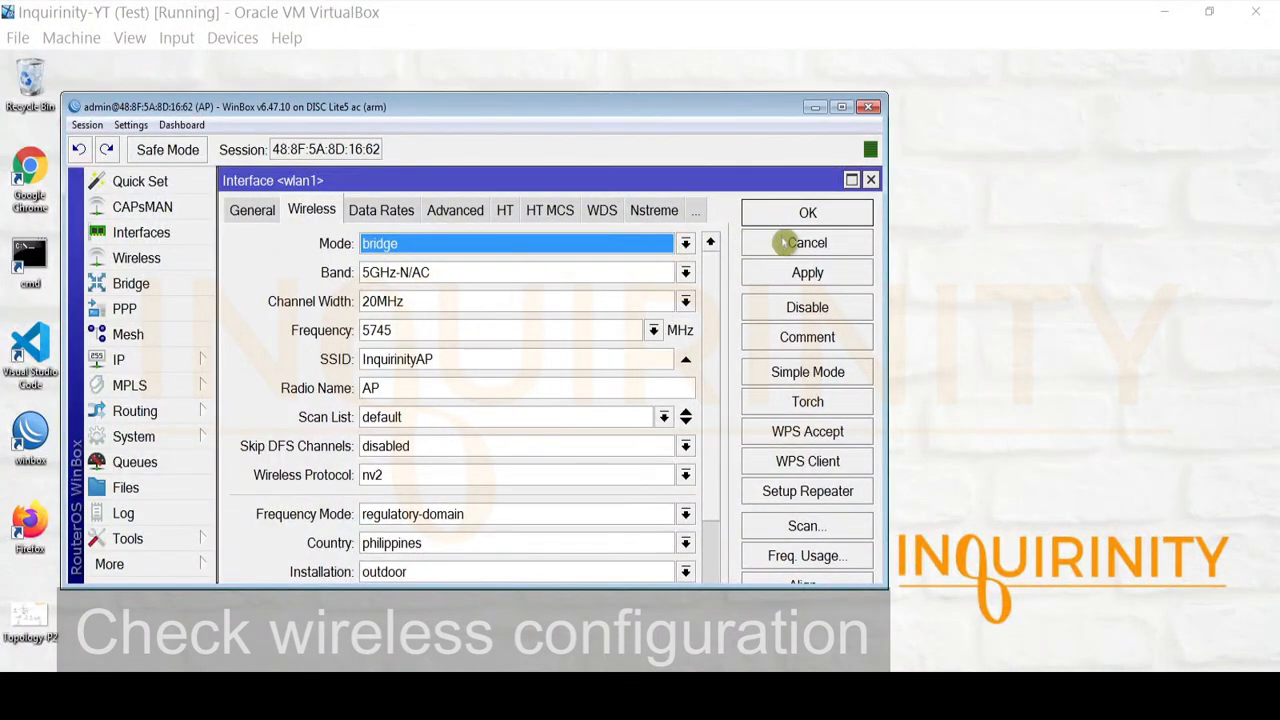
click(869, 182)
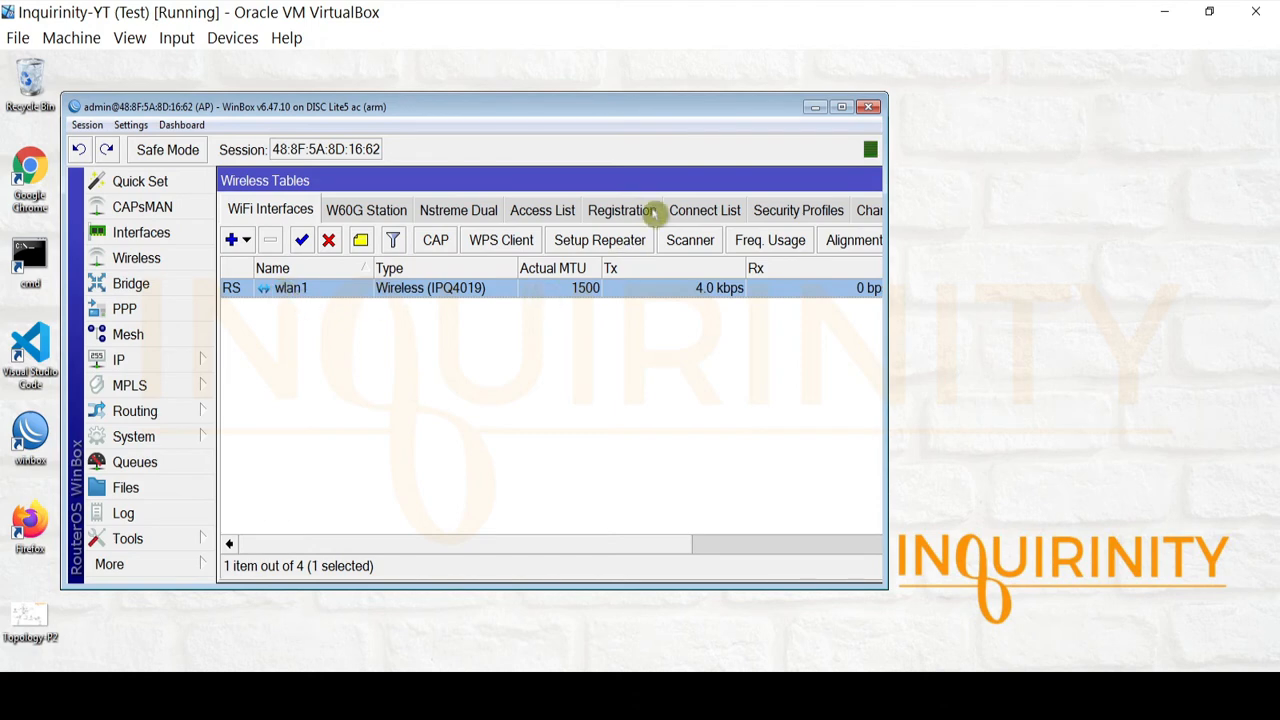
Show the Registration table, select the Station entry on wlan1, and briefly view the topology diagram
click(625, 211)
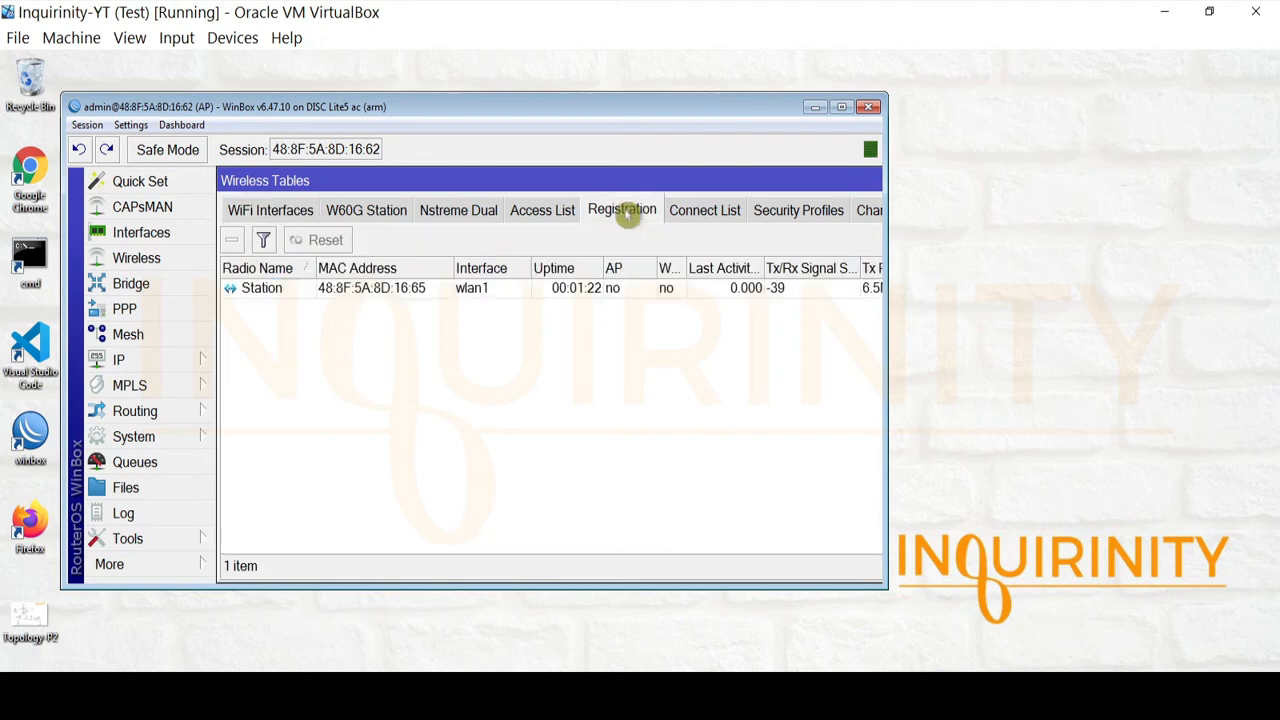
click(264, 293)
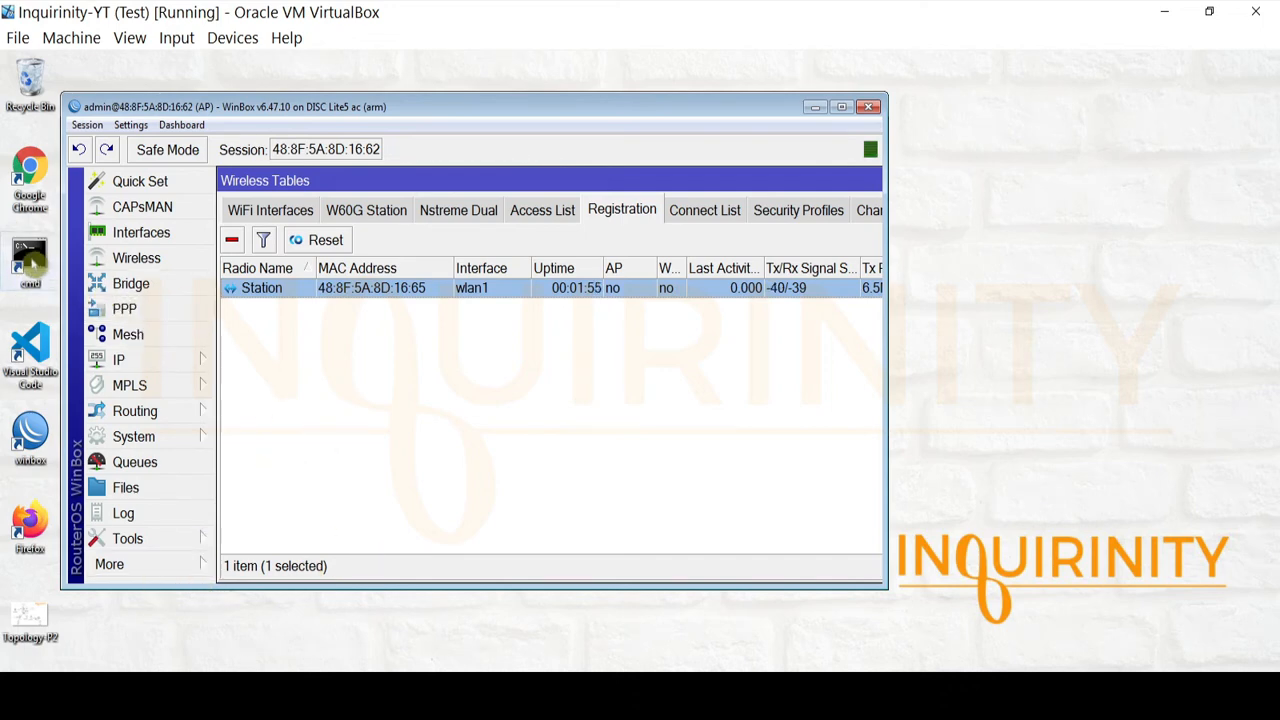
click(158, 688)
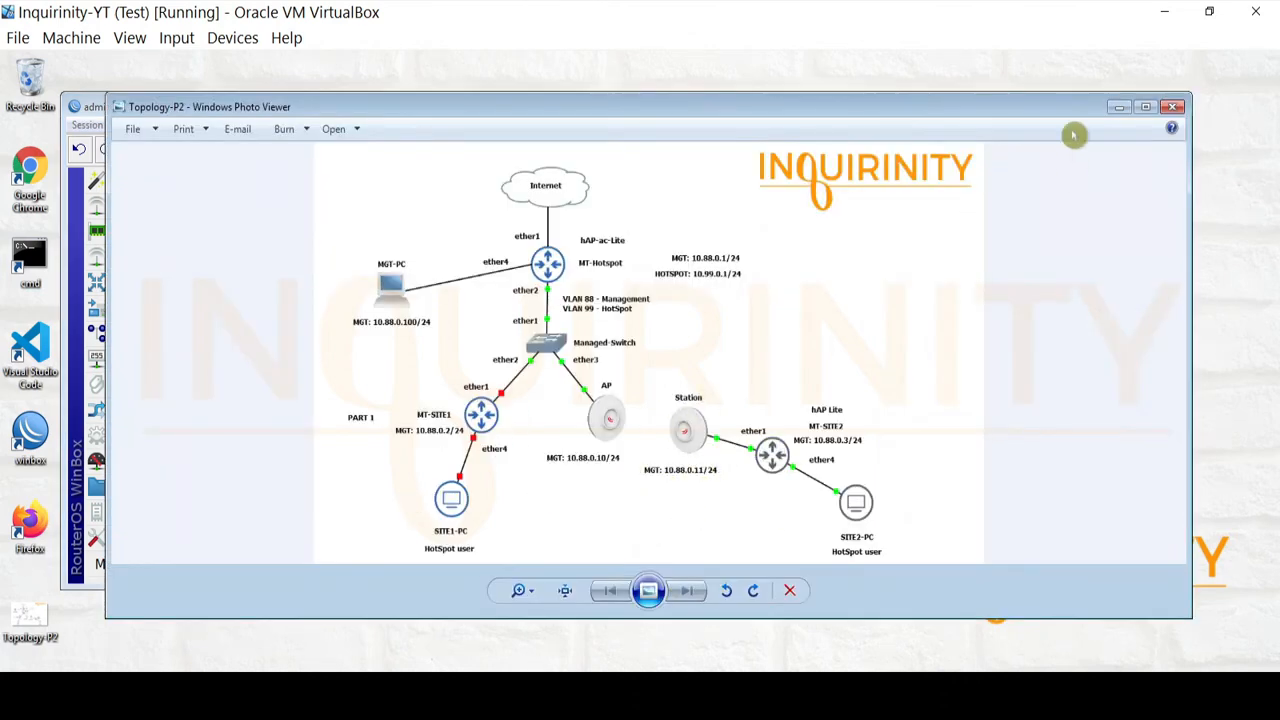
click(1122, 107)
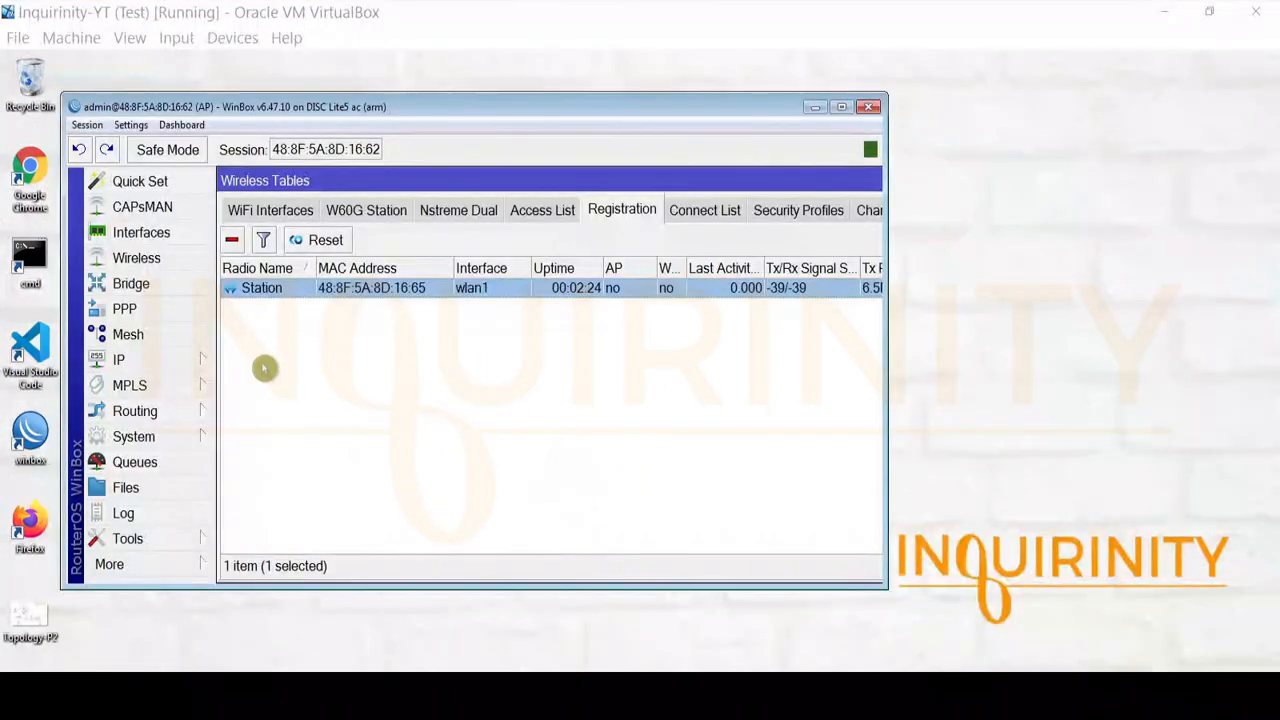
Ping the Station at 10.88.0.11, confirm 4 of 4 replies with 0% loss, and close the console
double_click(29, 262)
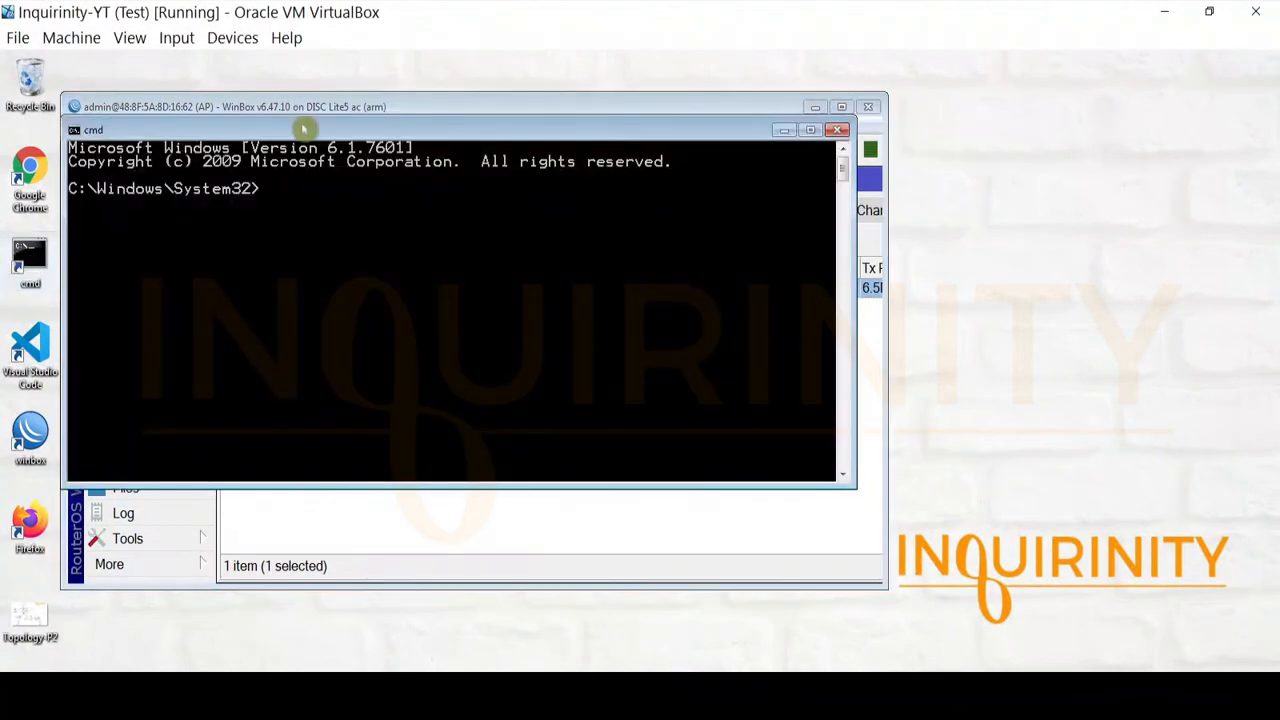
drag(306, 126, 412, 399)
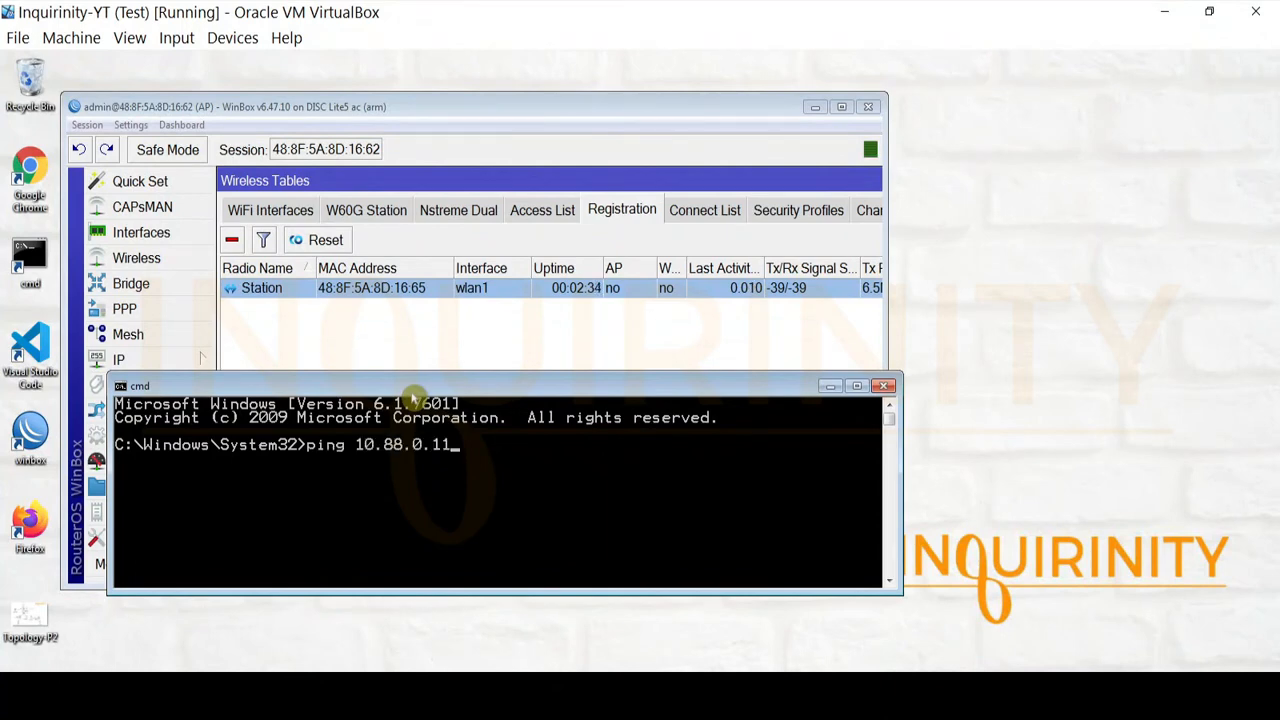
key(alt+Tab)
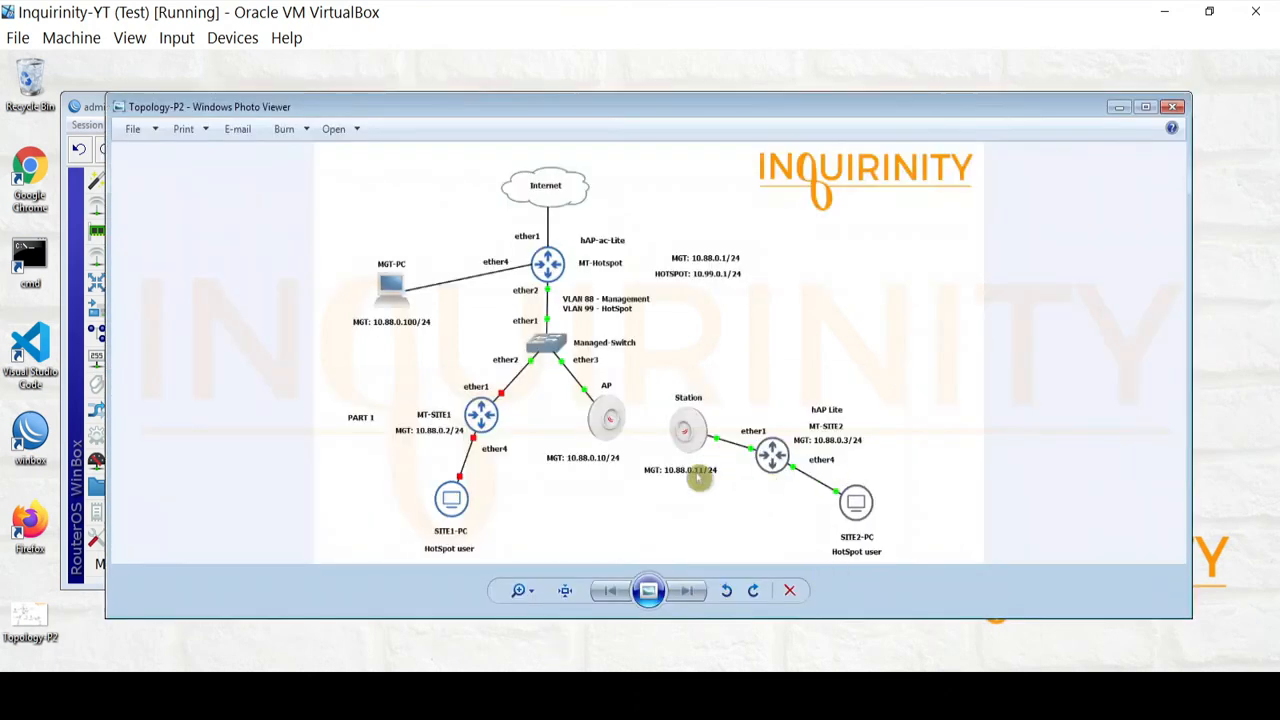
click(1119, 105)
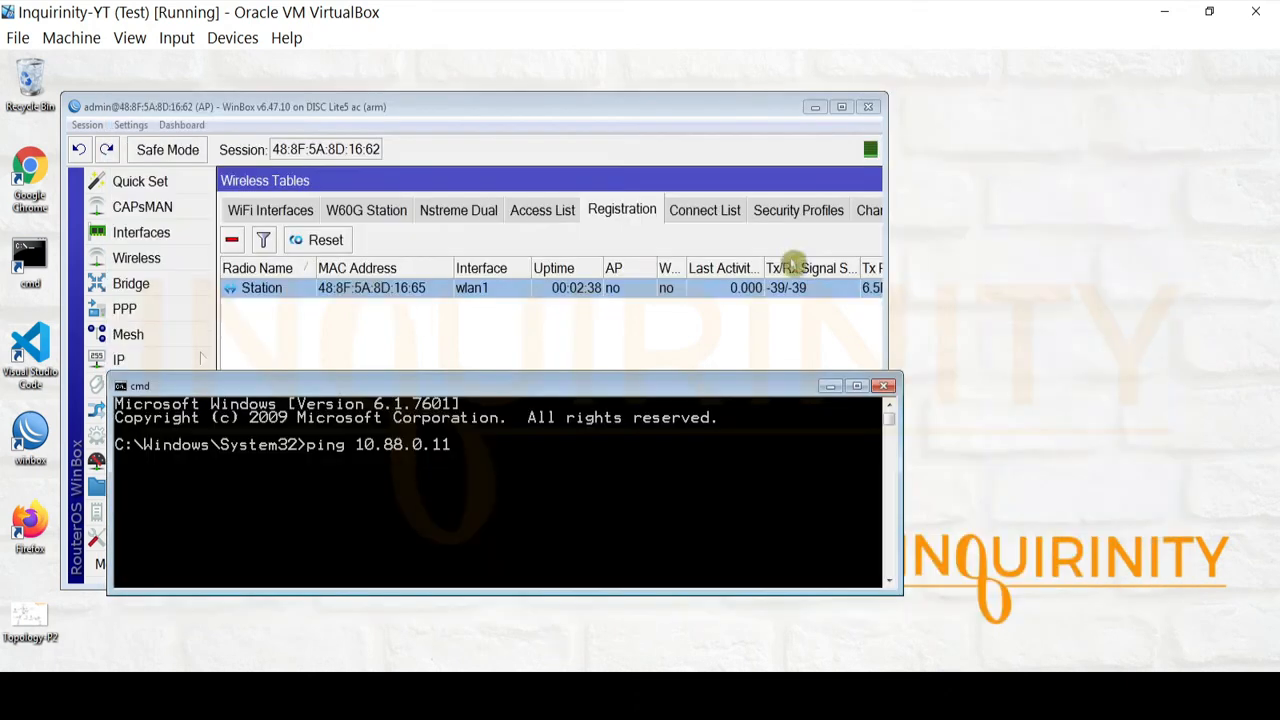
key(Return)
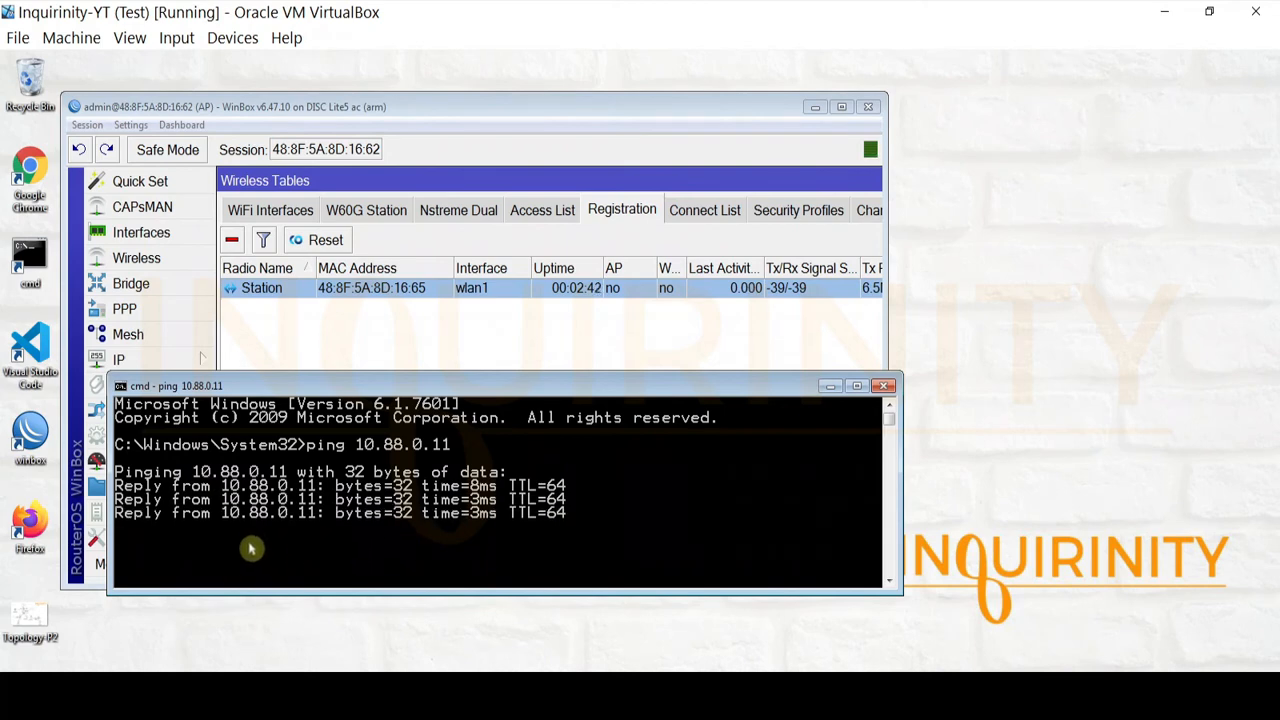
click(884, 386)
click(134, 576)
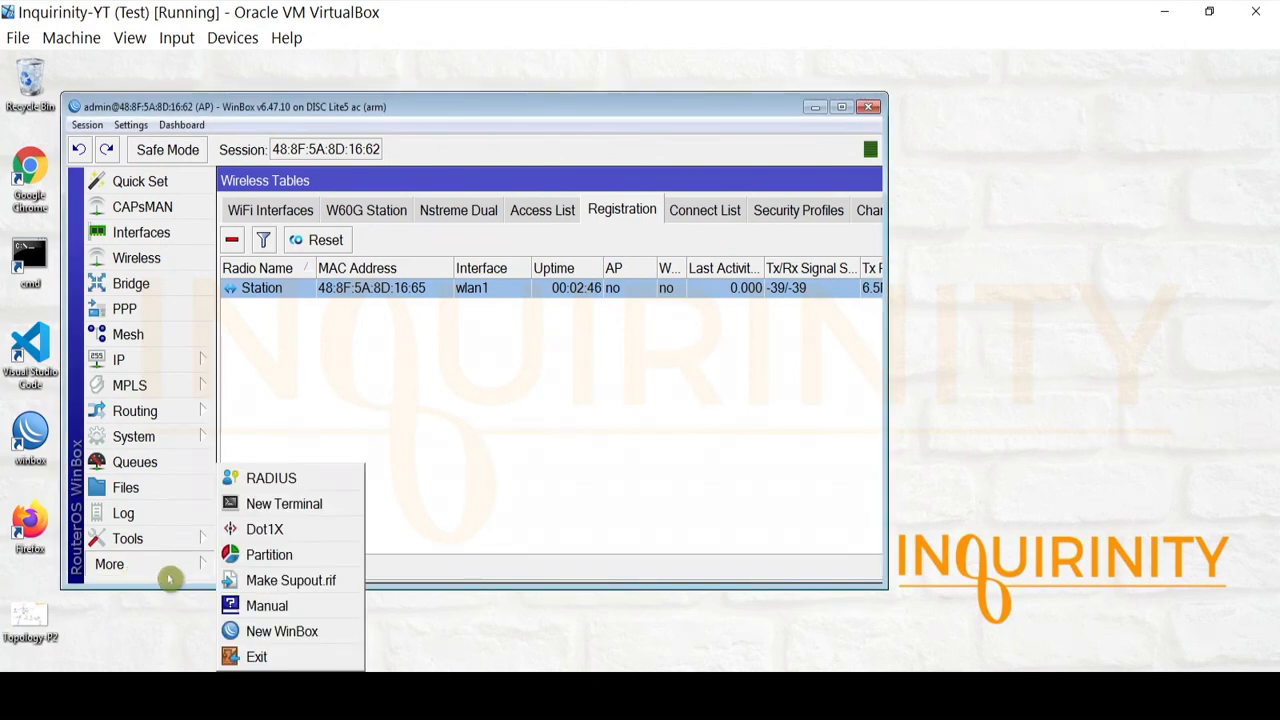
Start a new WinBox session and log in to the Station device at 10.88.0.11
click(316, 630)
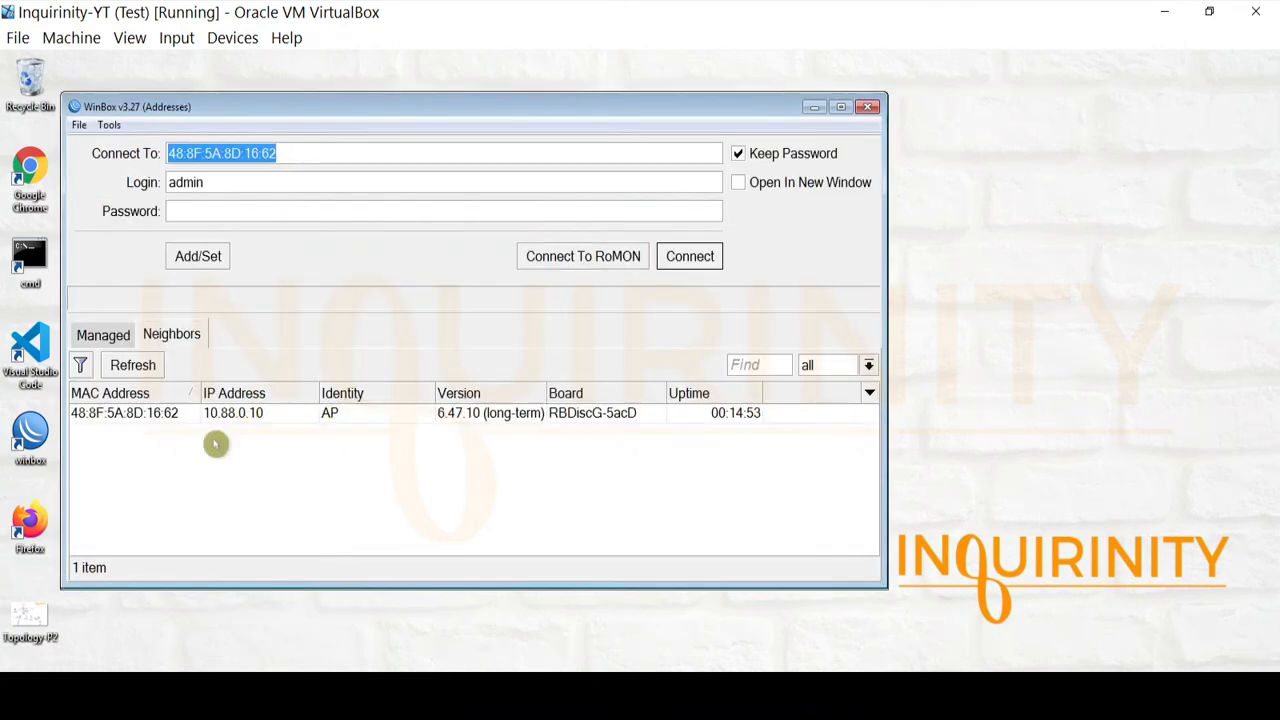
click(345, 434)
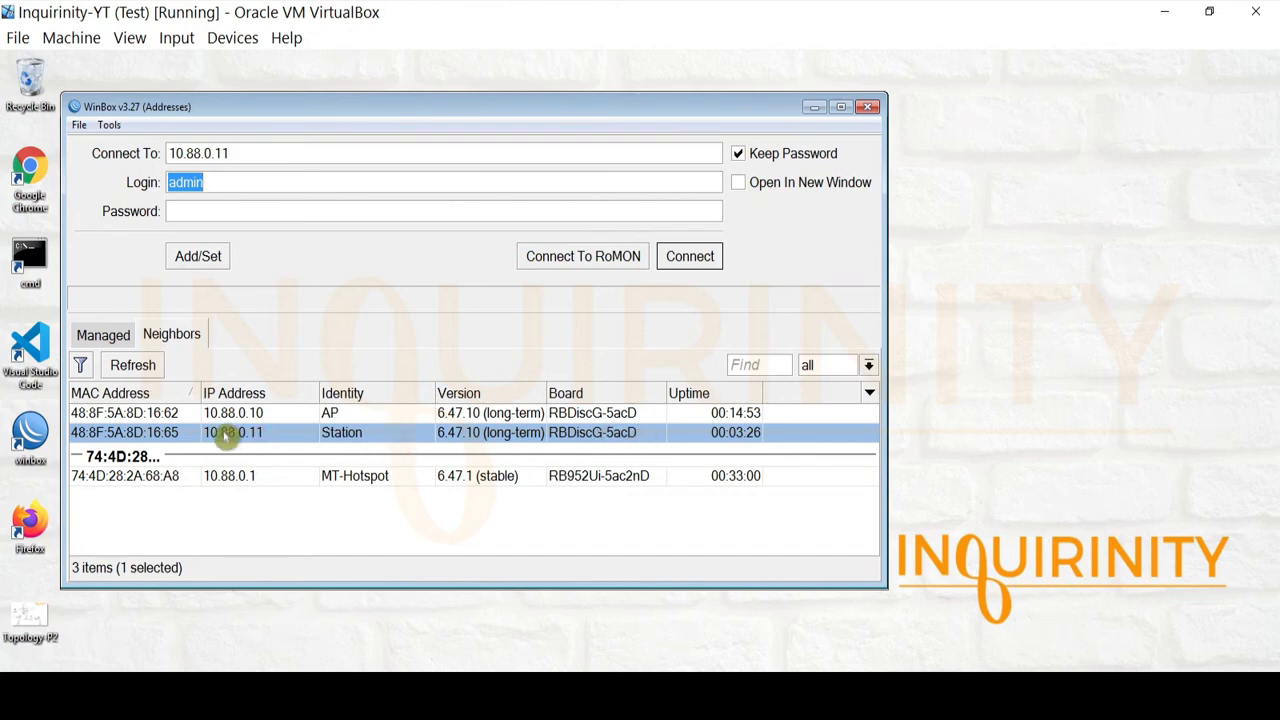
click(692, 260)
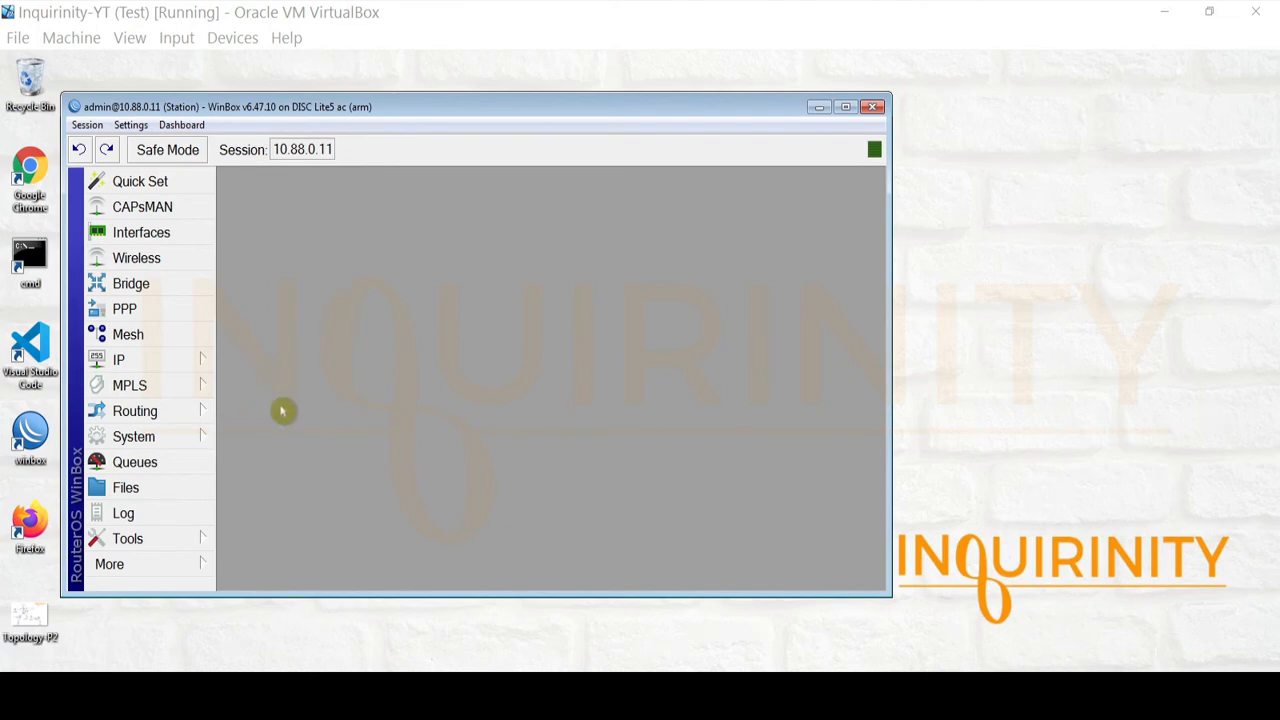
Check the System Identity still reads Station without changes, then open the Bridge settings
click(150, 440)
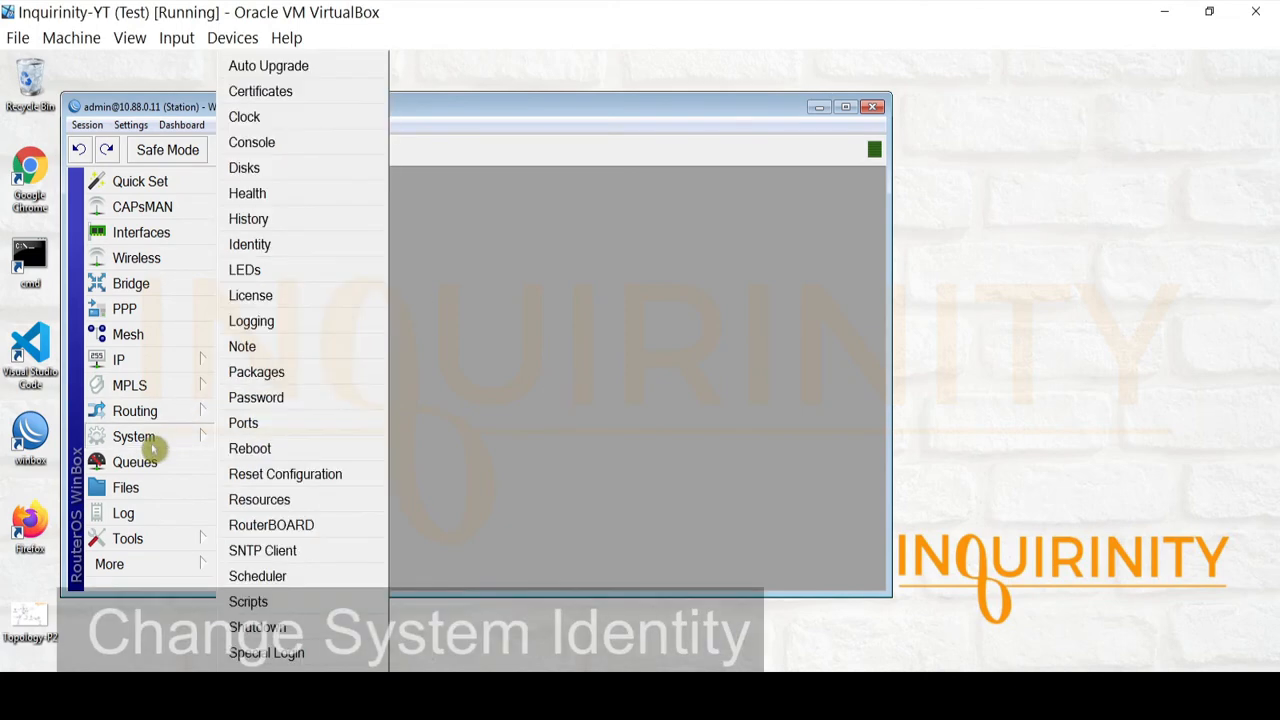
click(290, 244)
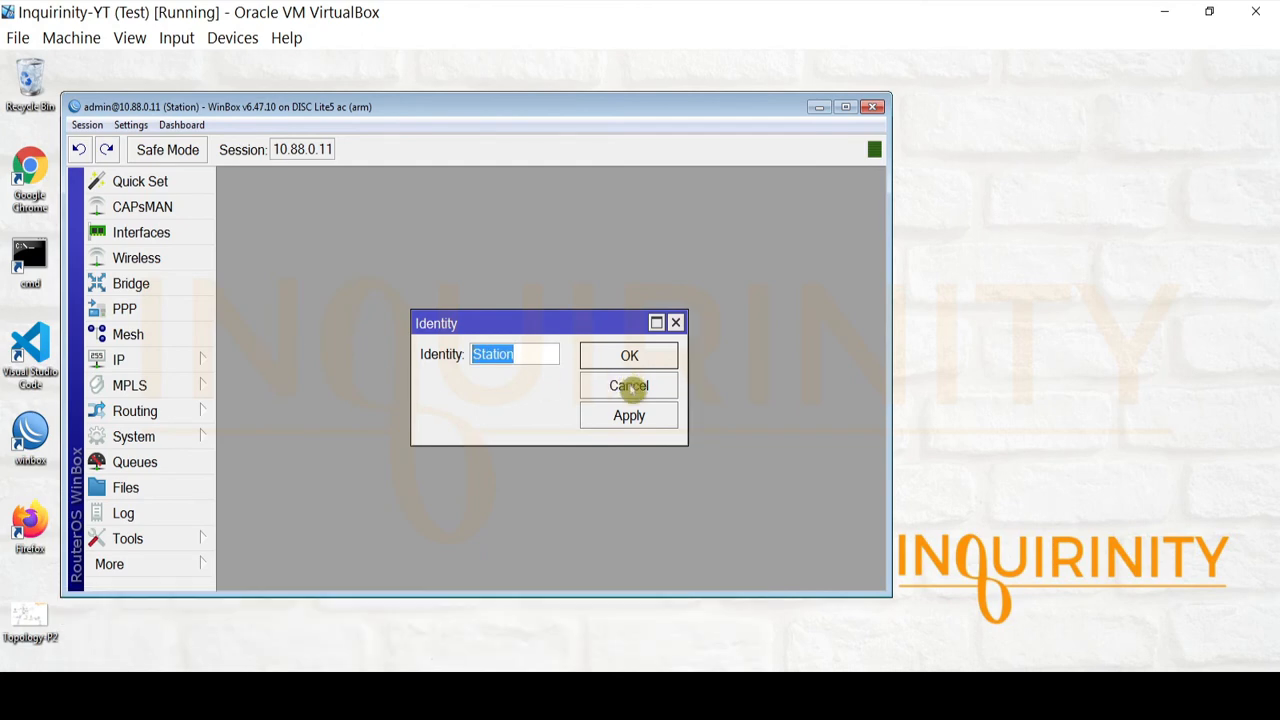
click(613, 385)
click(147, 284)
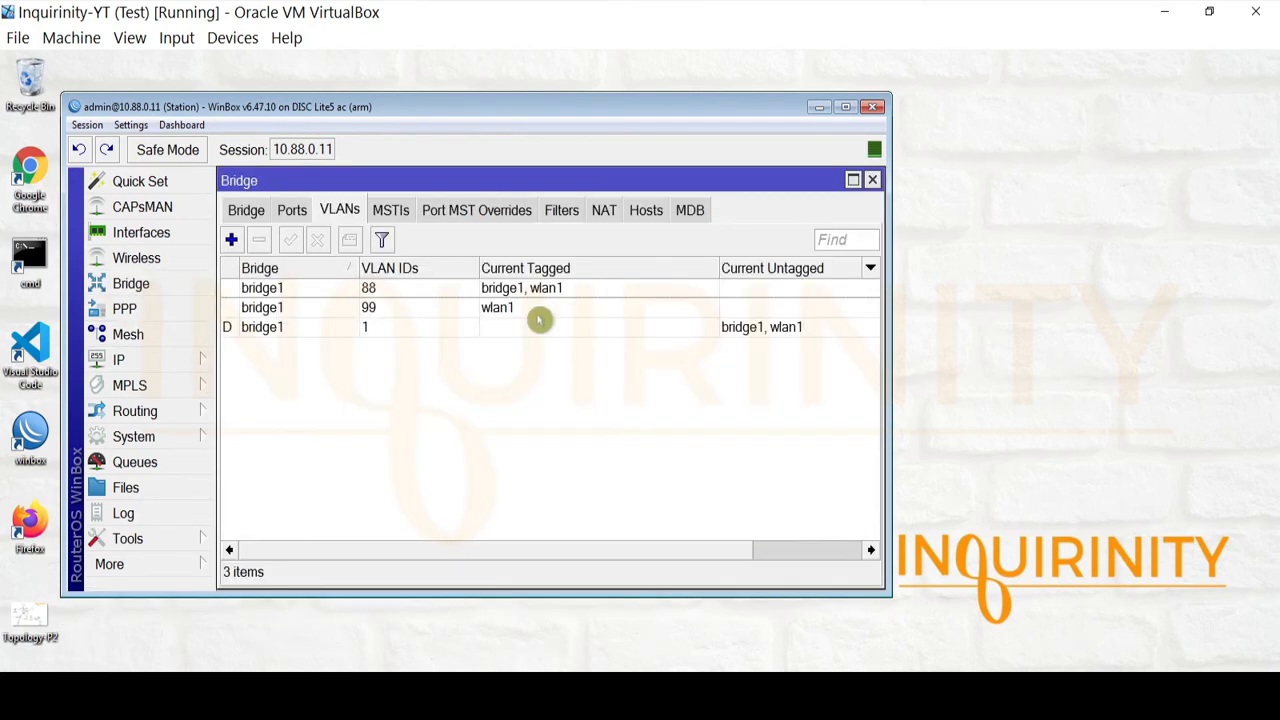
click(233, 211)
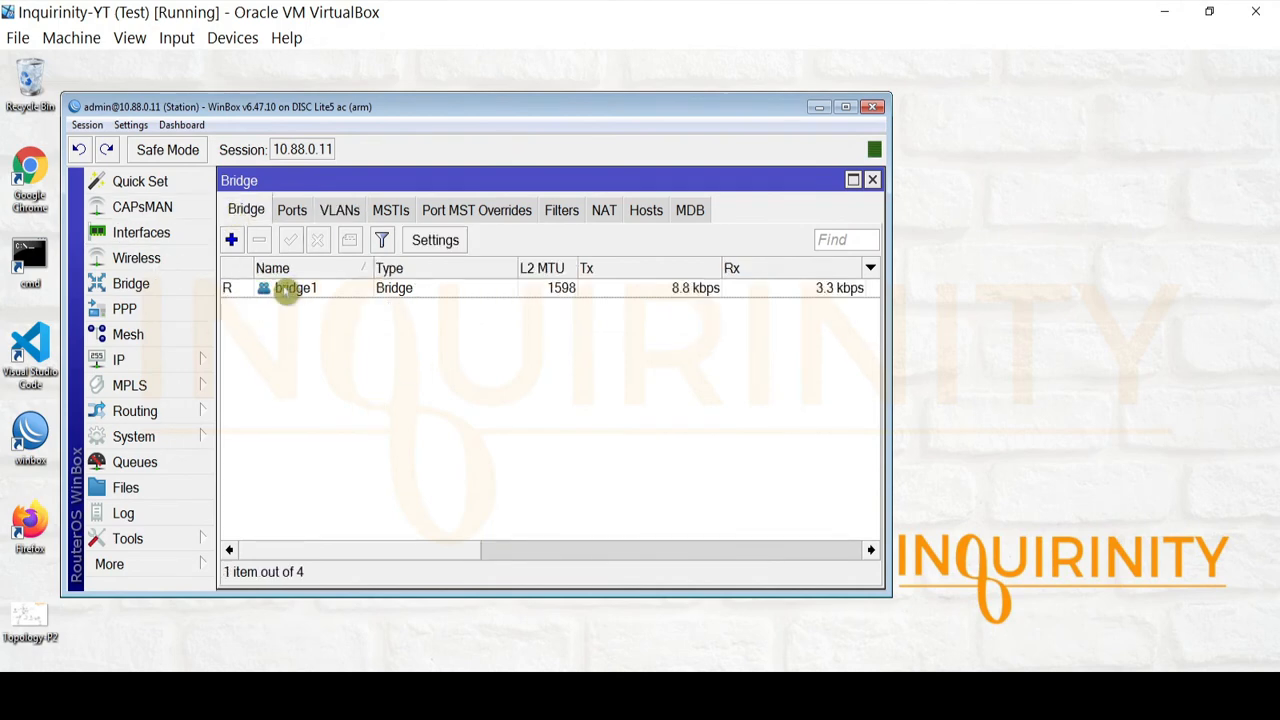
click(296, 289)
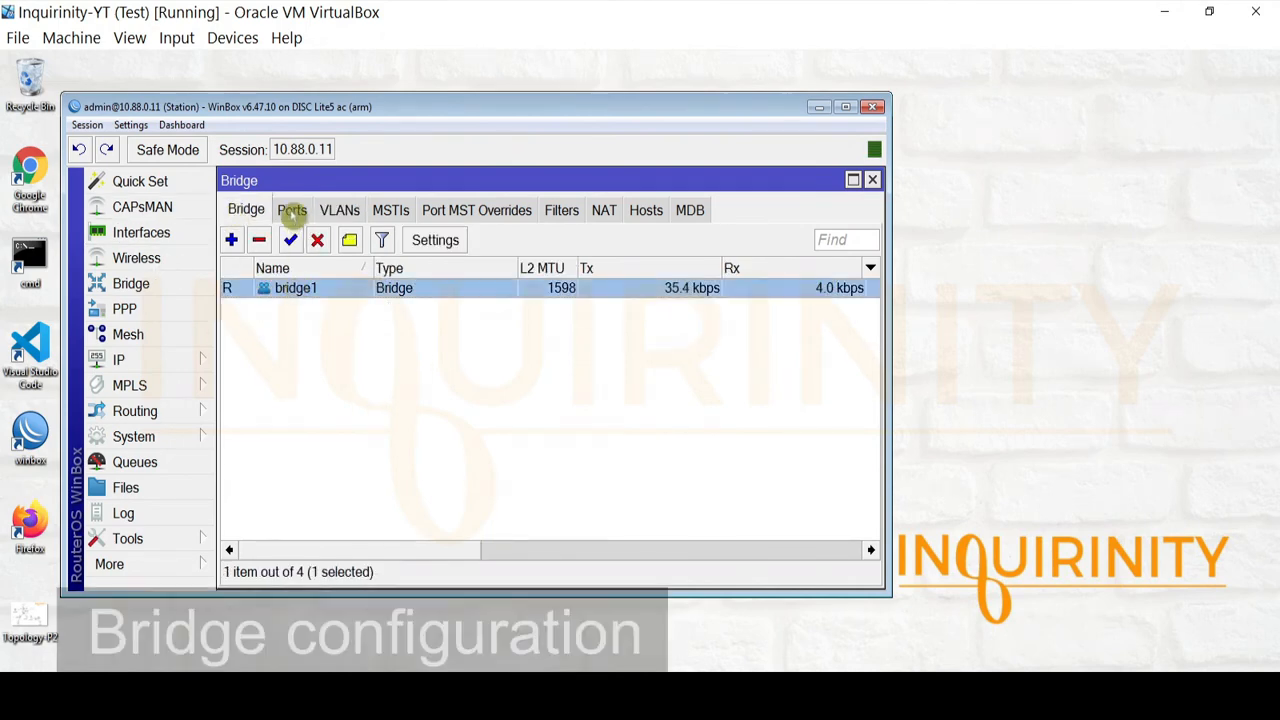
click(292, 210)
click(320, 294)
click(325, 307)
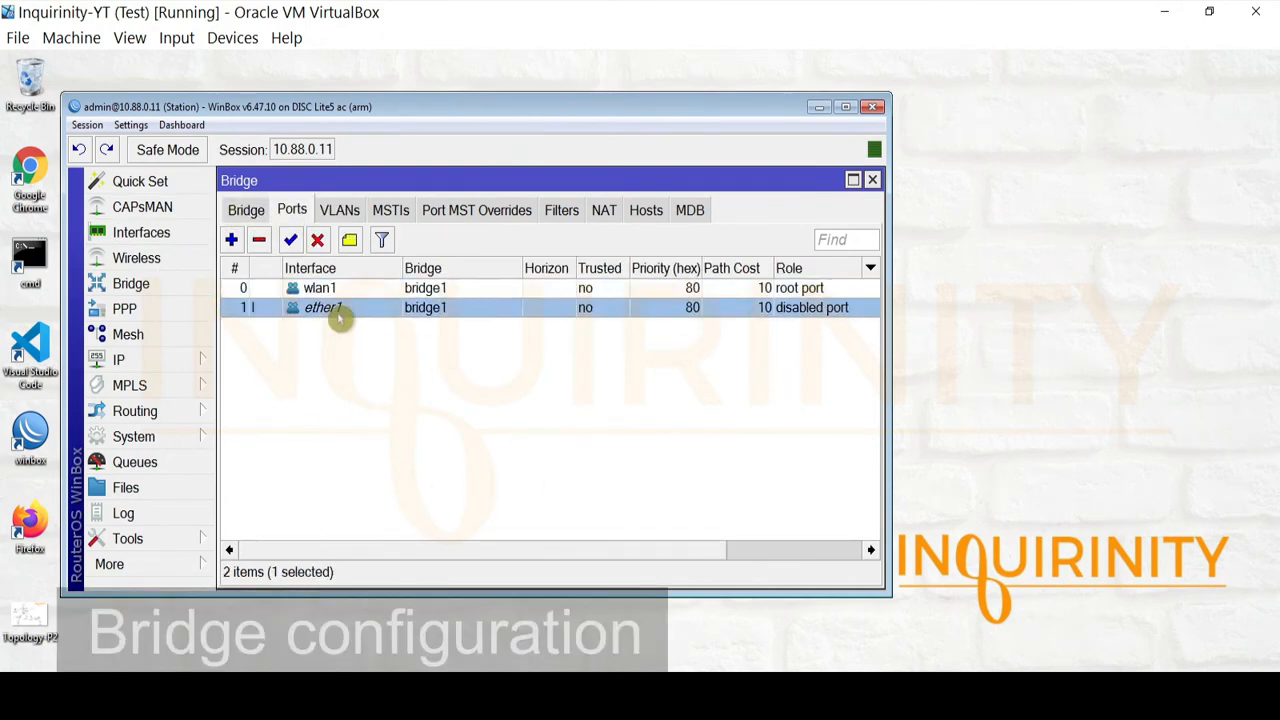
click(338, 292)
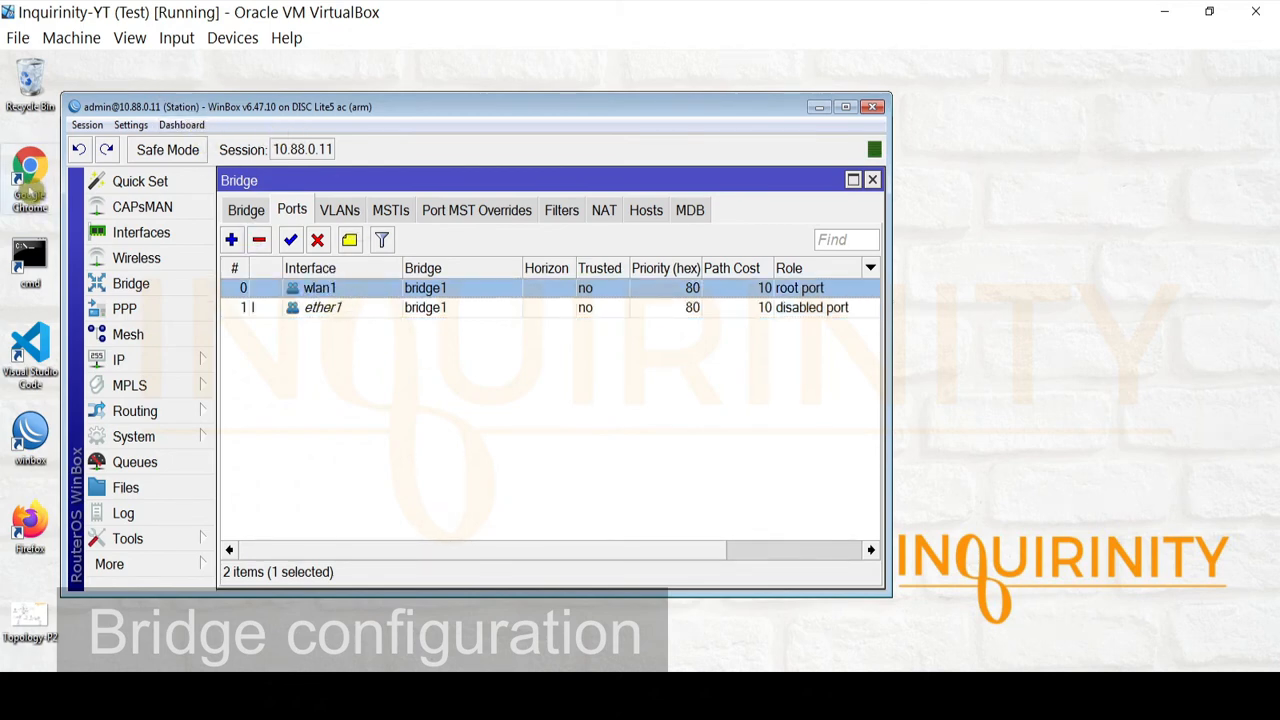
click(330, 313)
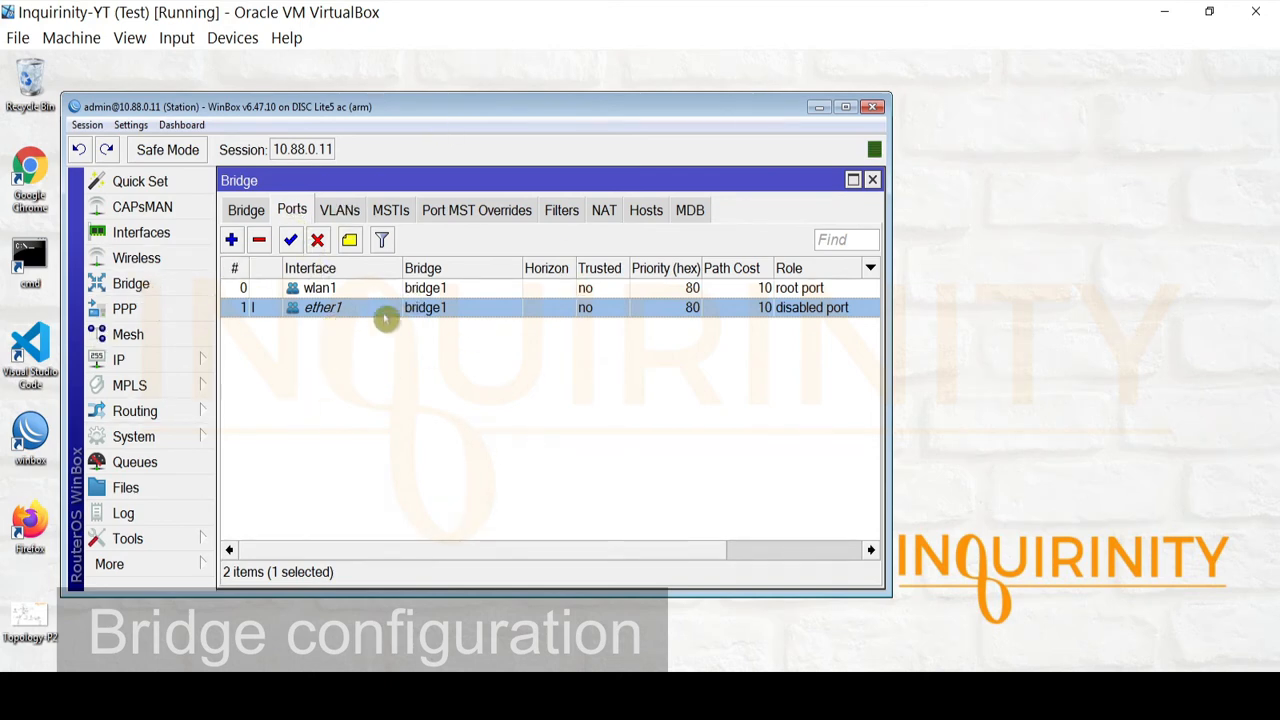
double_click(327, 290)
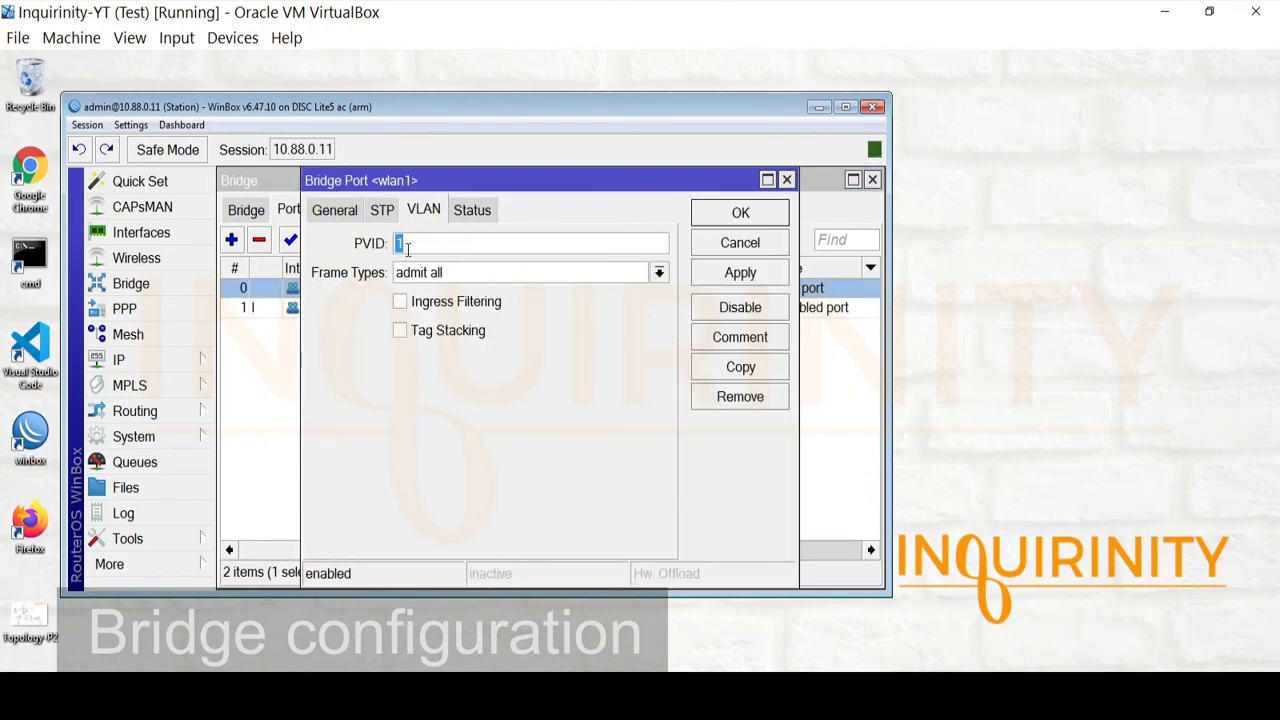
click(740, 246)
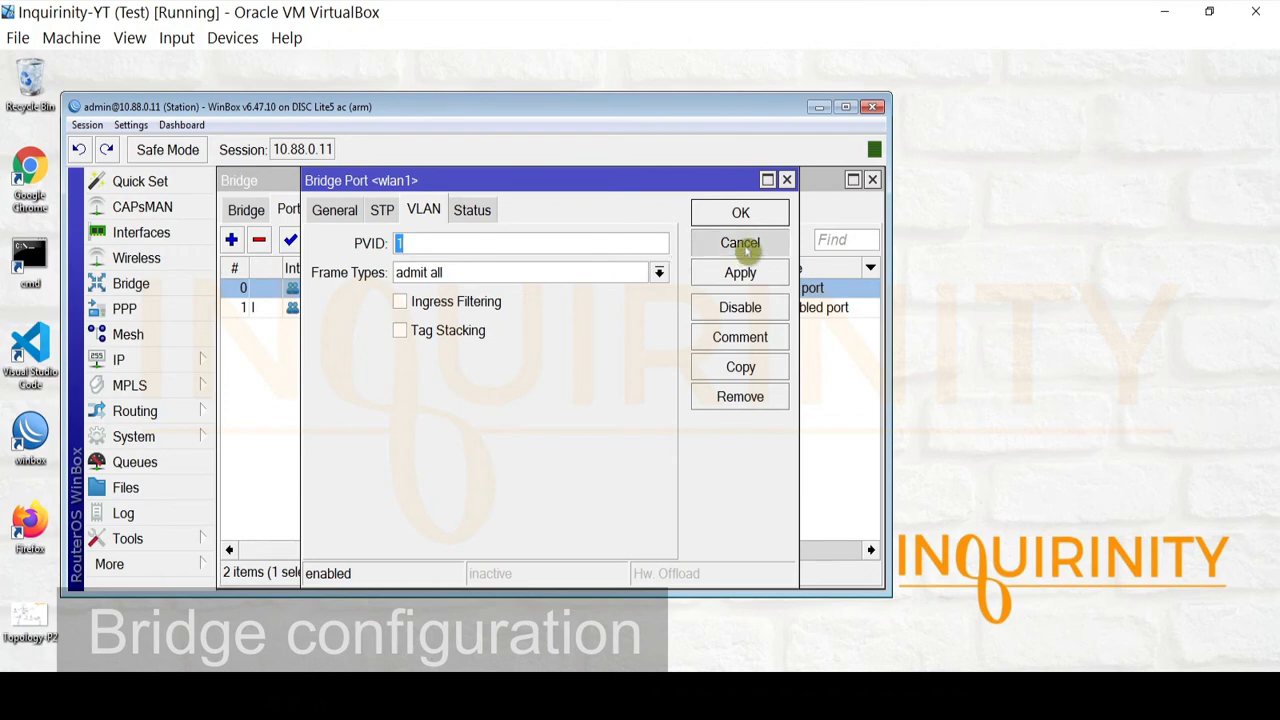
double_click(319, 316)
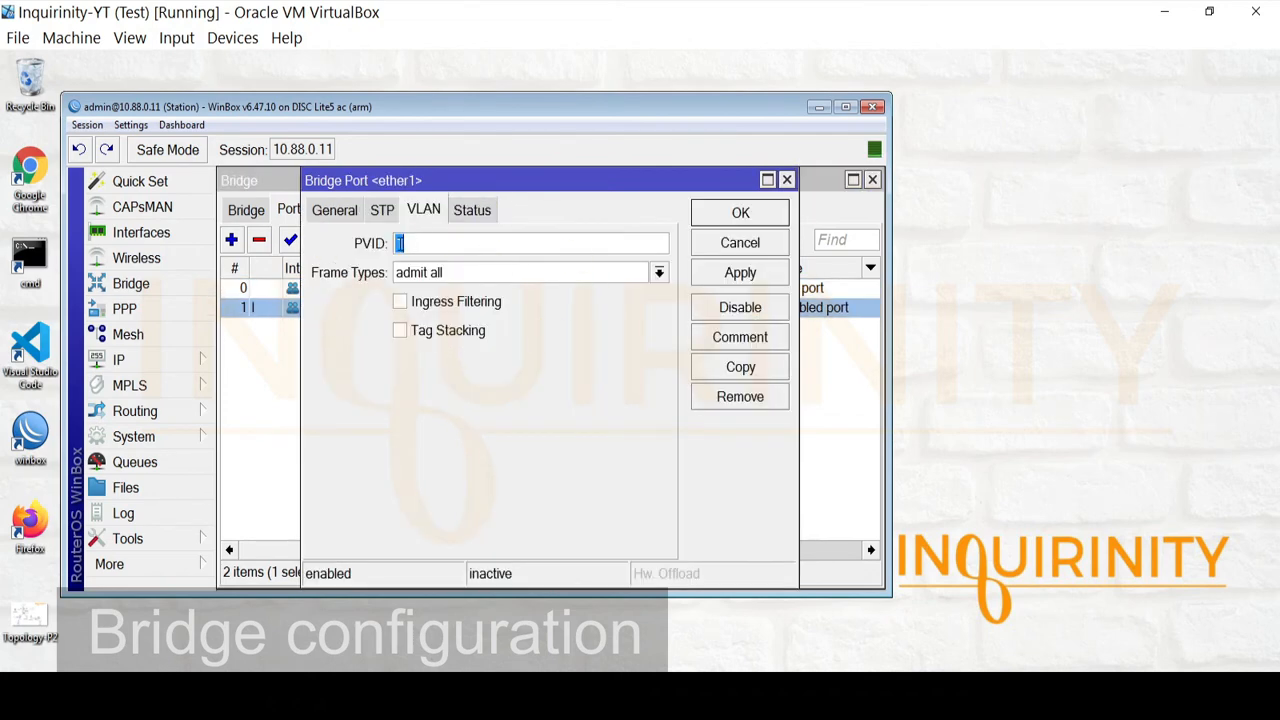
click(712, 243)
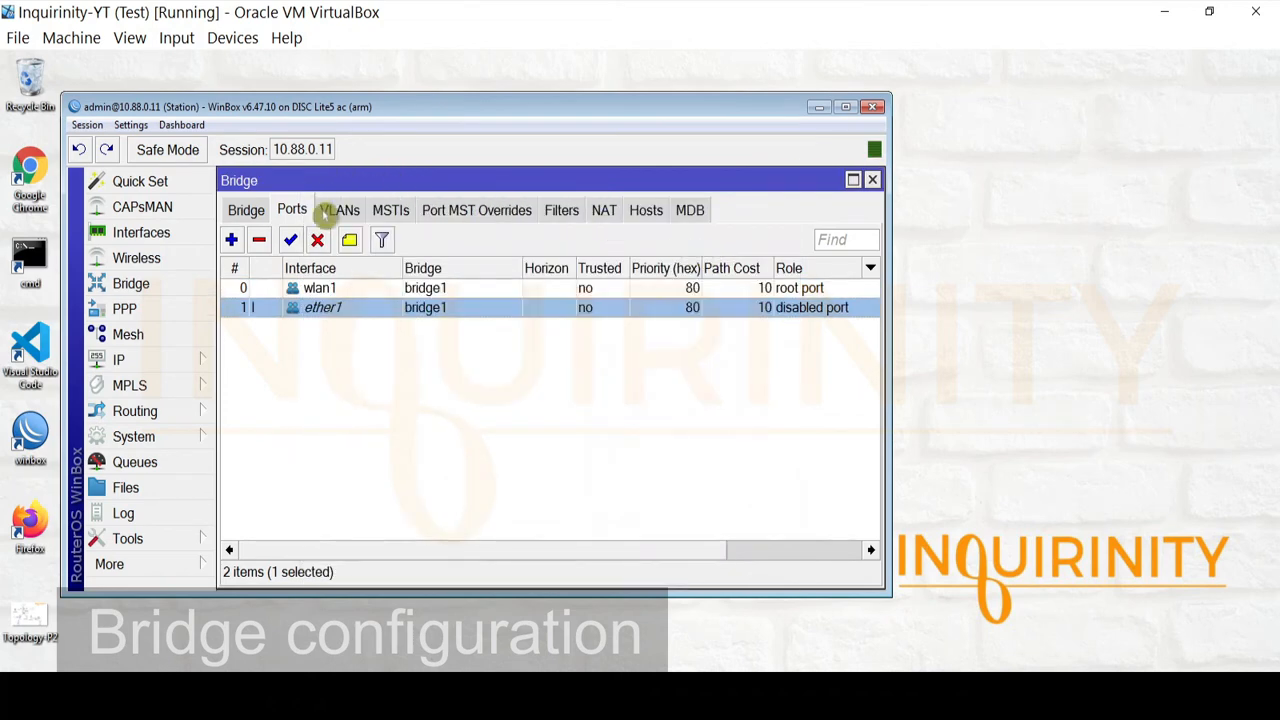
click(336, 212)
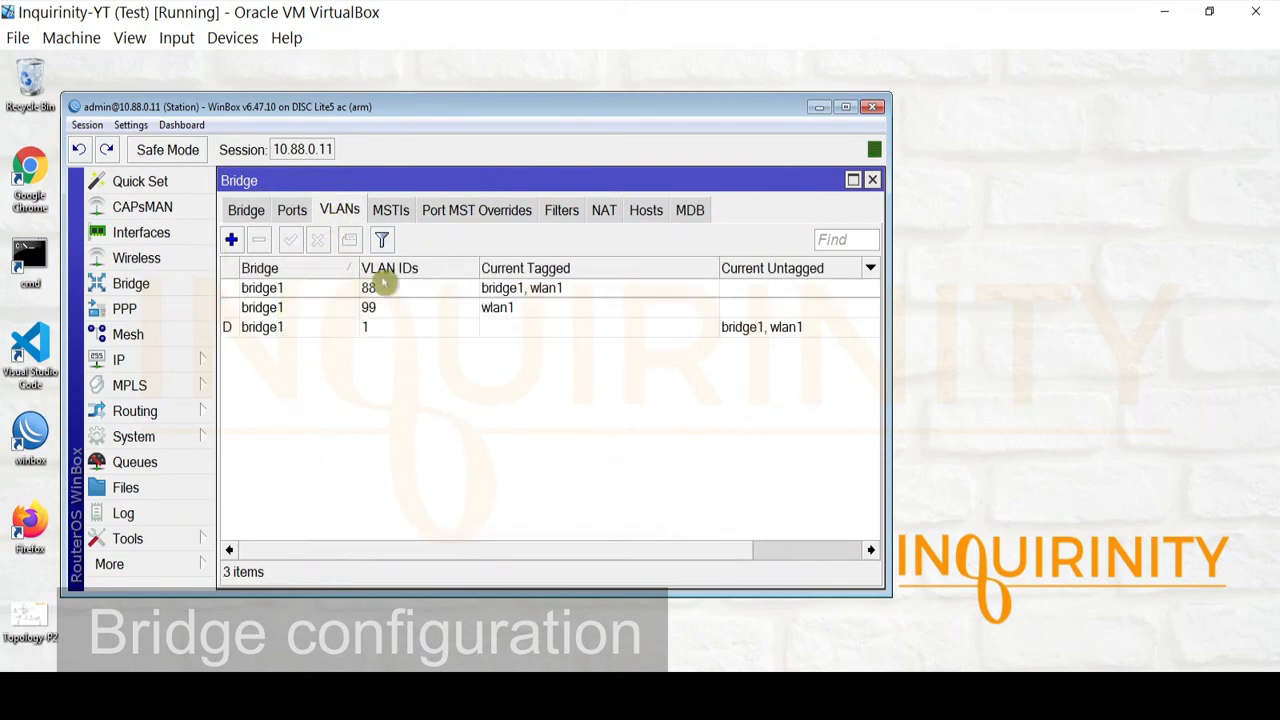
Inspect the bridge VLAN 88 and VLAN 99 entries without changing them
double_click(278, 288)
drag(522, 285, 337, 283)
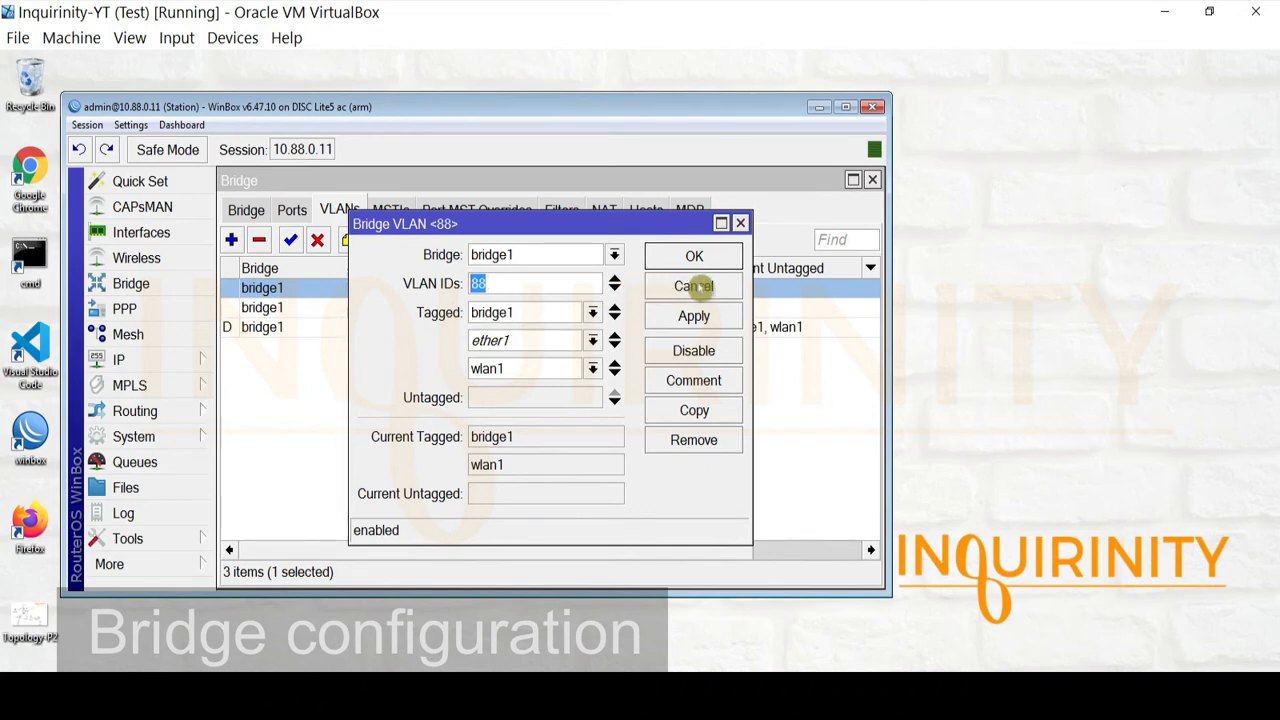
click(693, 287)
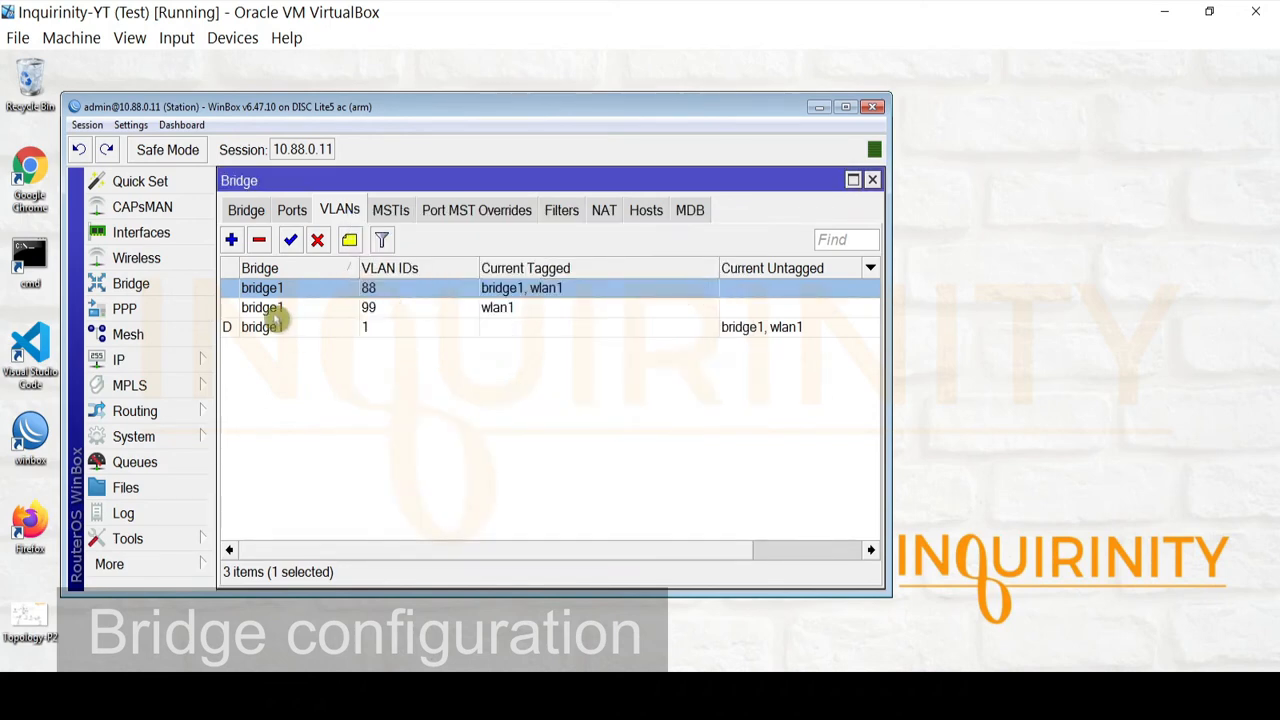
double_click(276, 309)
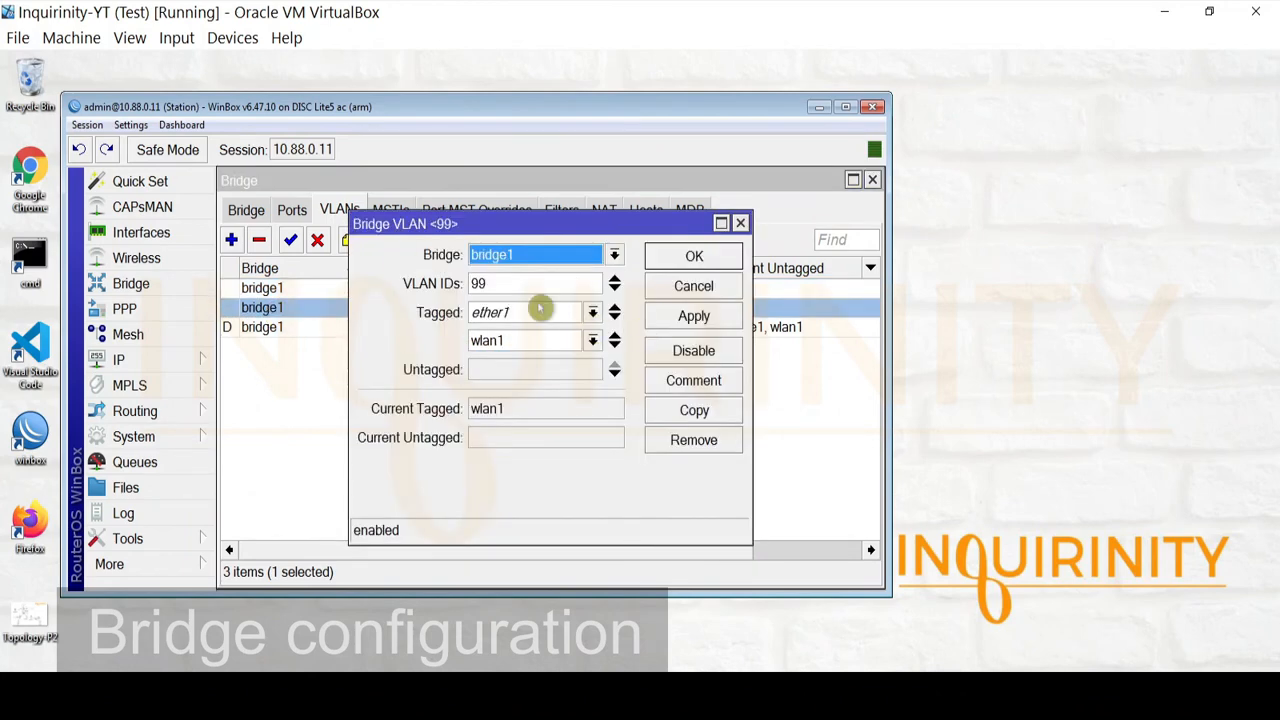
drag(493, 284, 360, 286)
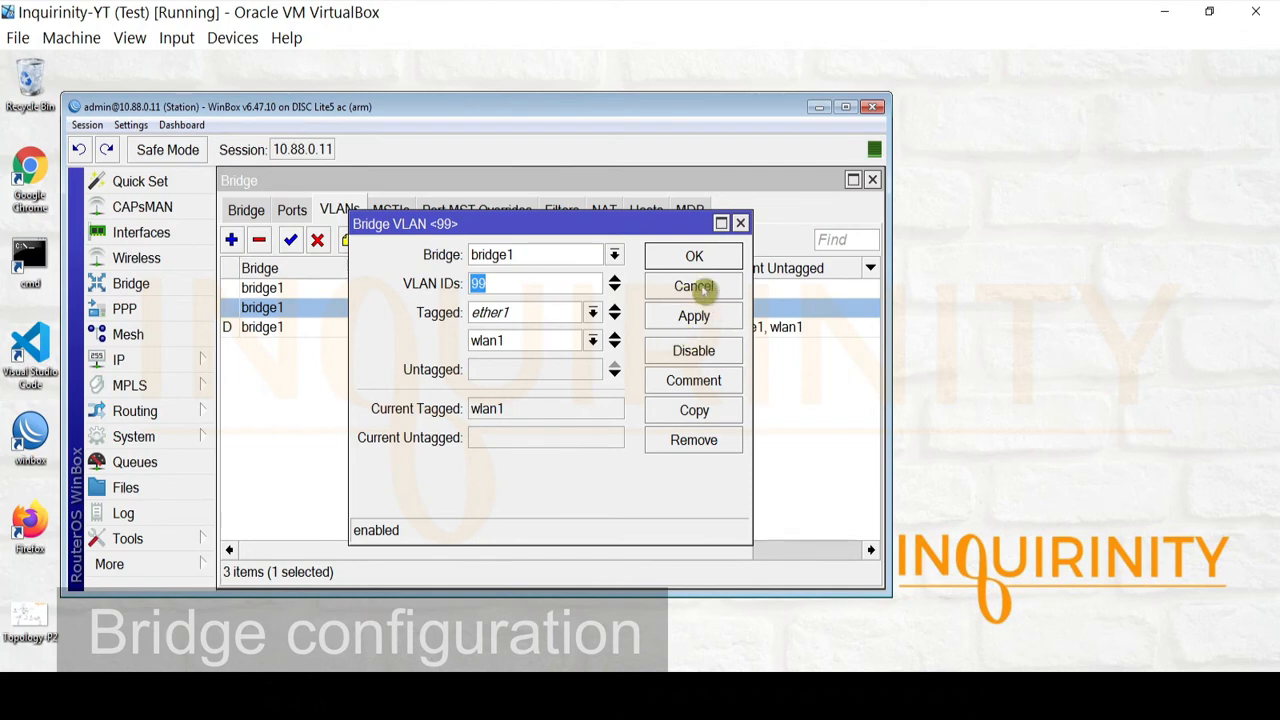
click(696, 287)
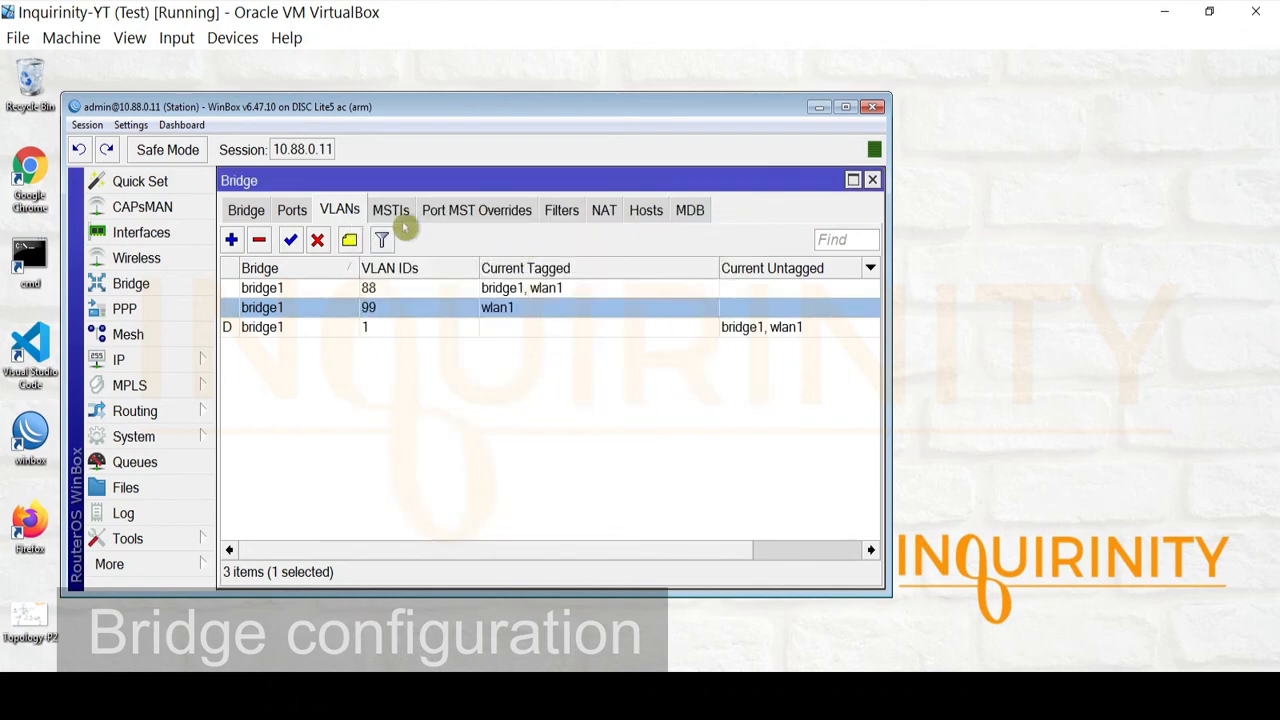
Confirm bridge1 has VLAN Filtering on at PVID 1, then close the Bridge window
click(250, 210)
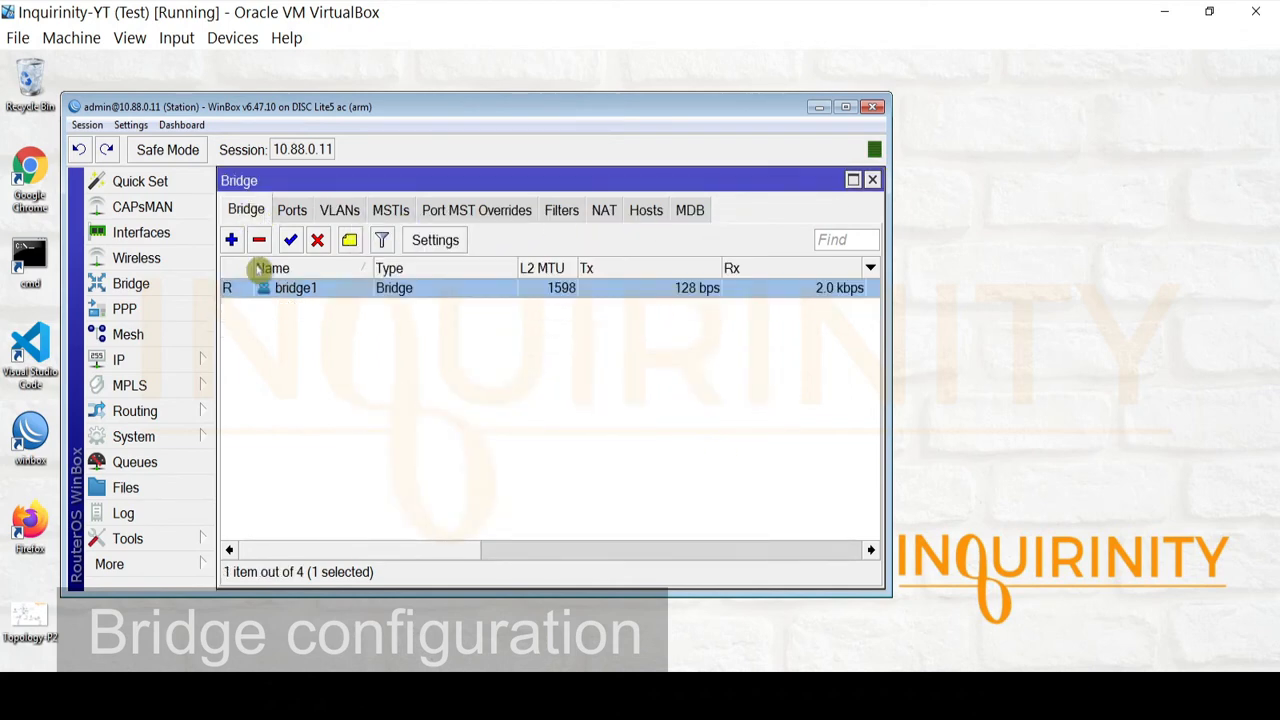
double_click(300, 290)
click(420, 211)
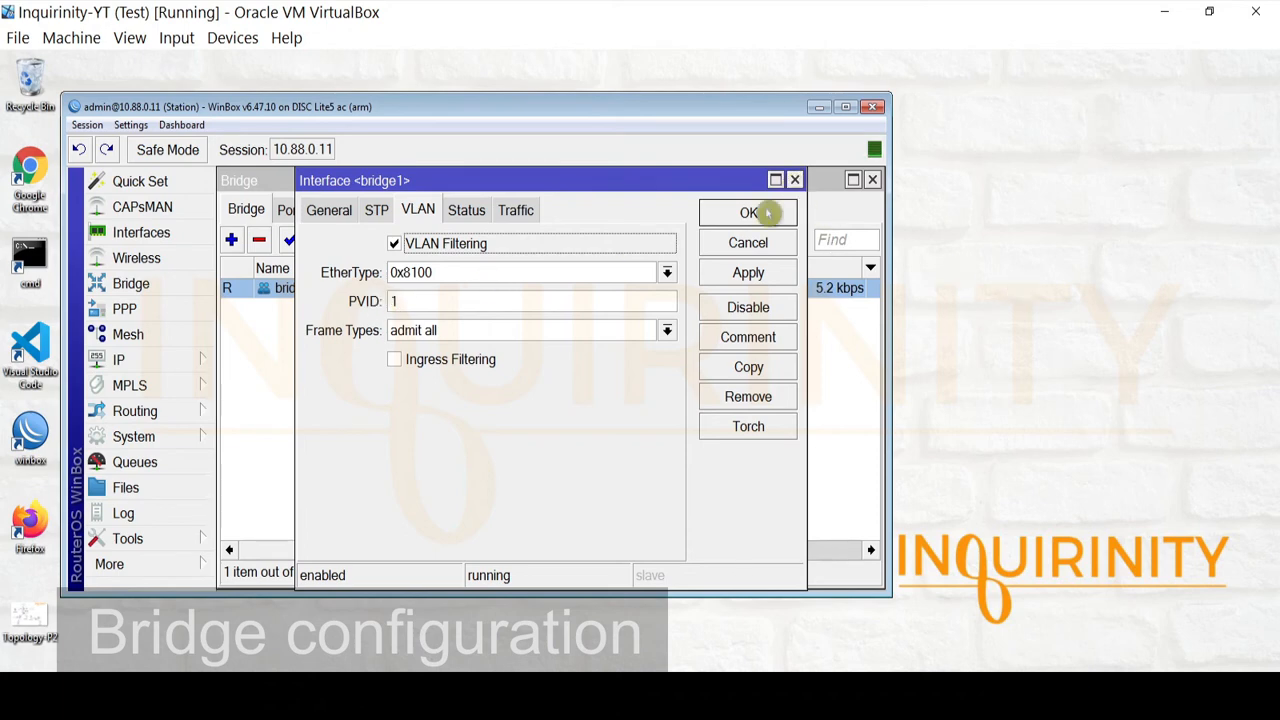
click(795, 181)
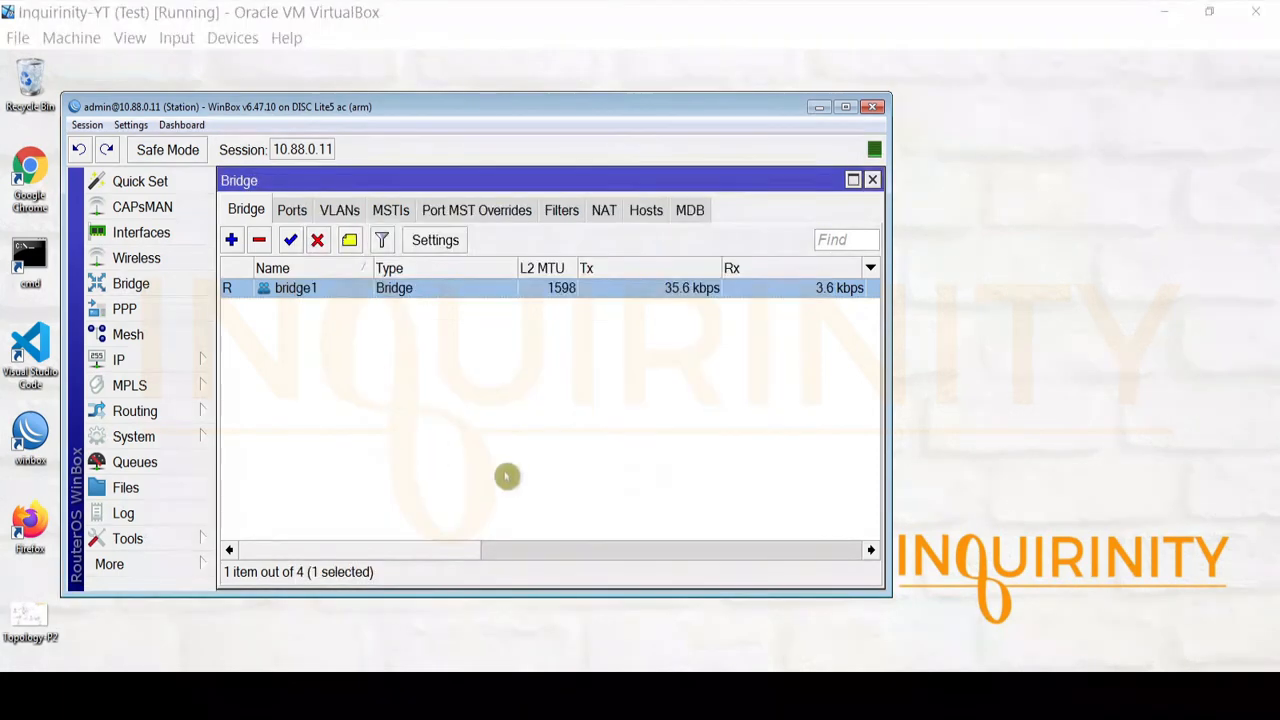
click(872, 180)
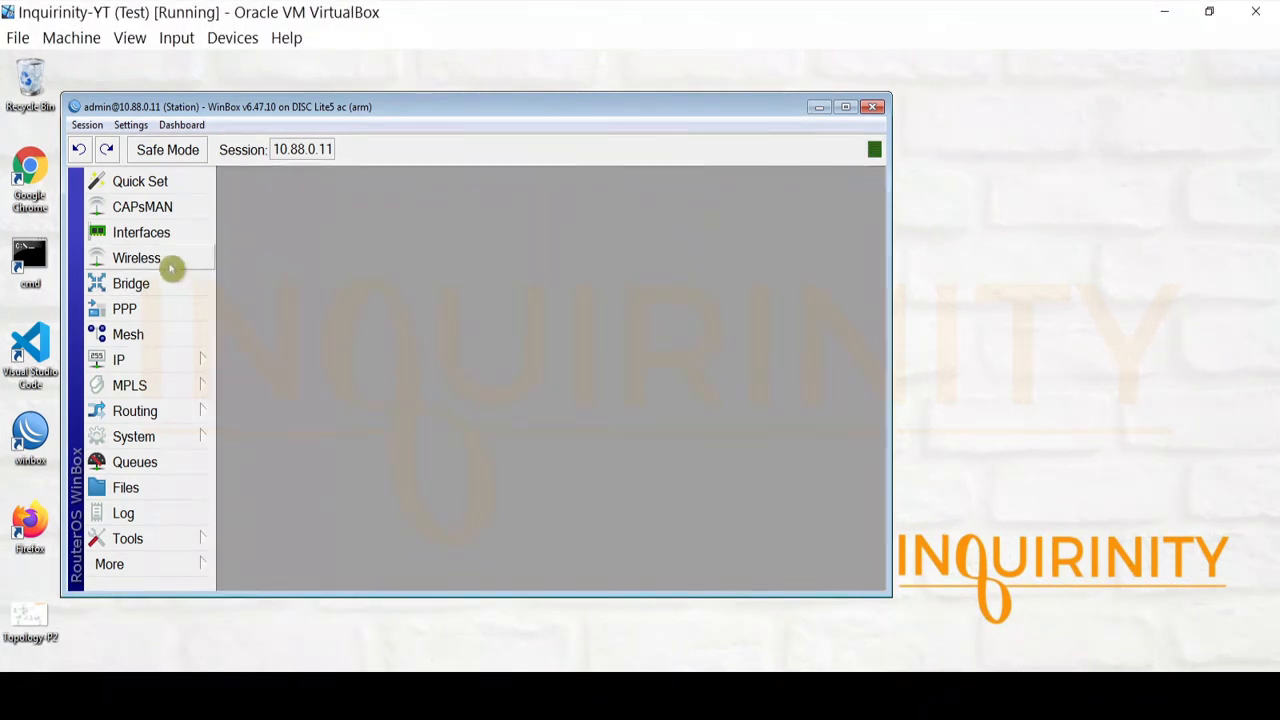
click(155, 234)
click(383, 304)
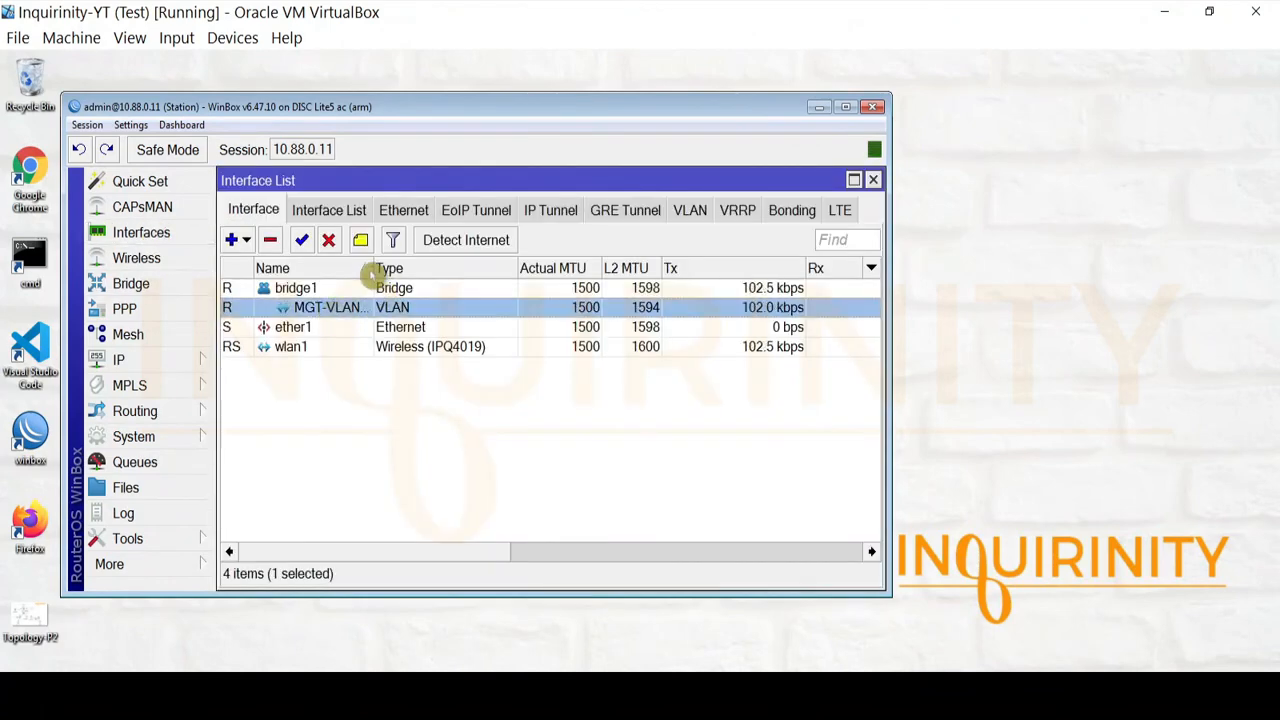
double_click(360, 310)
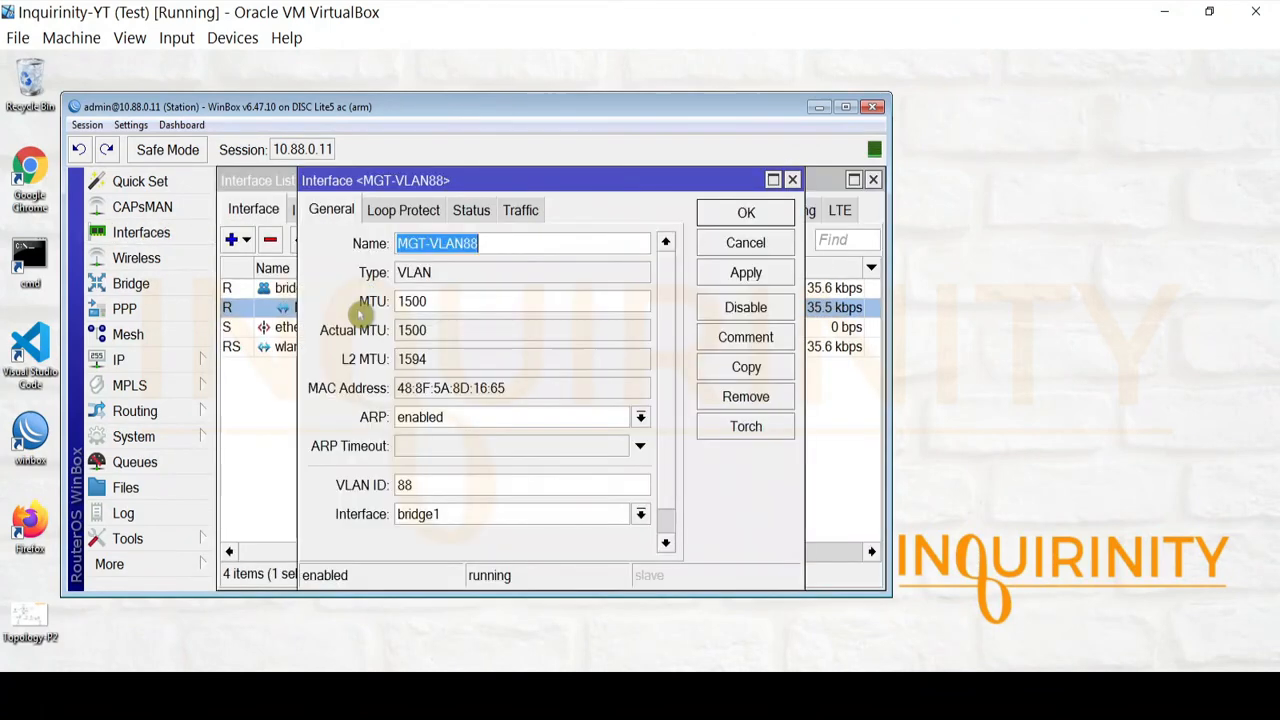
double_click(410, 484)
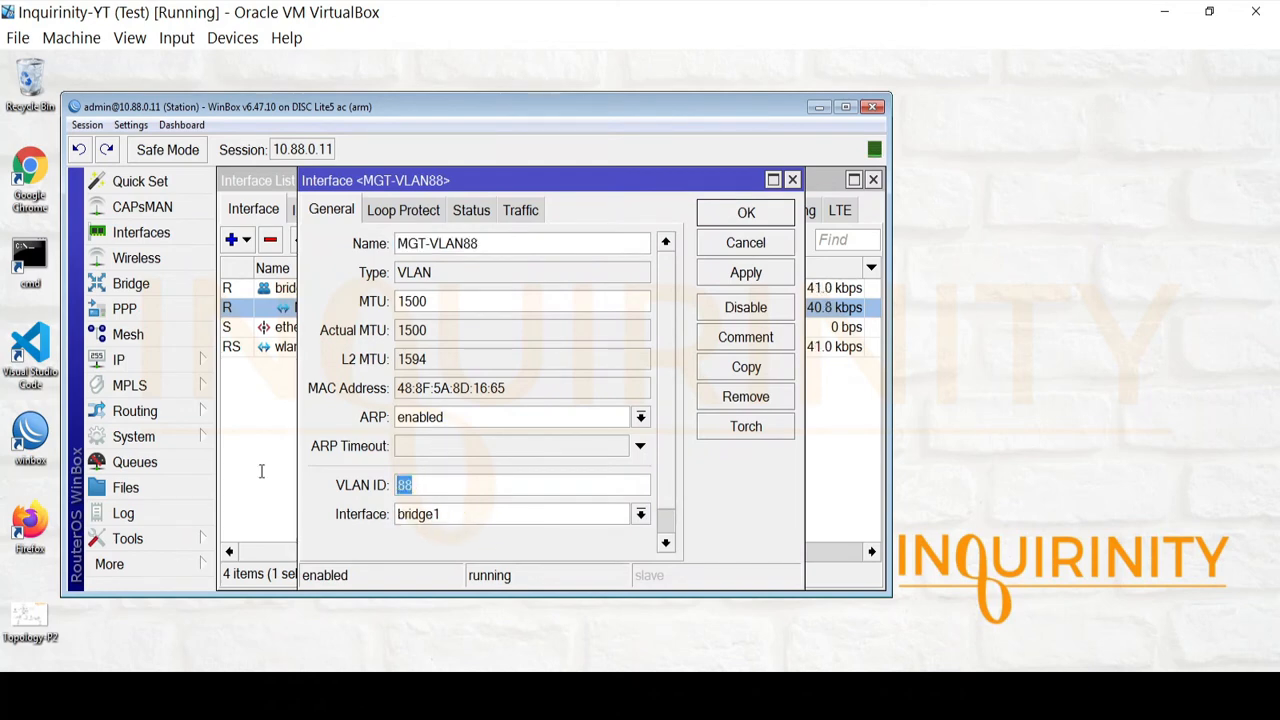
drag(486, 240, 206, 217)
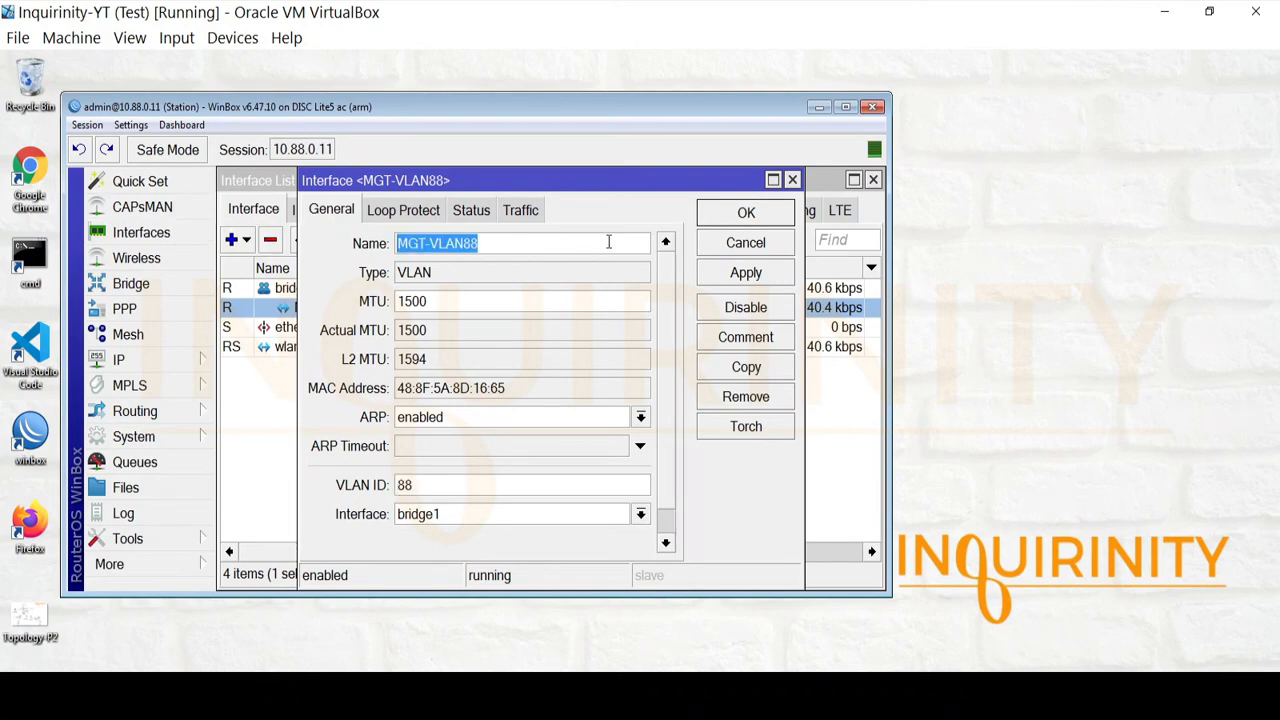
click(720, 244)
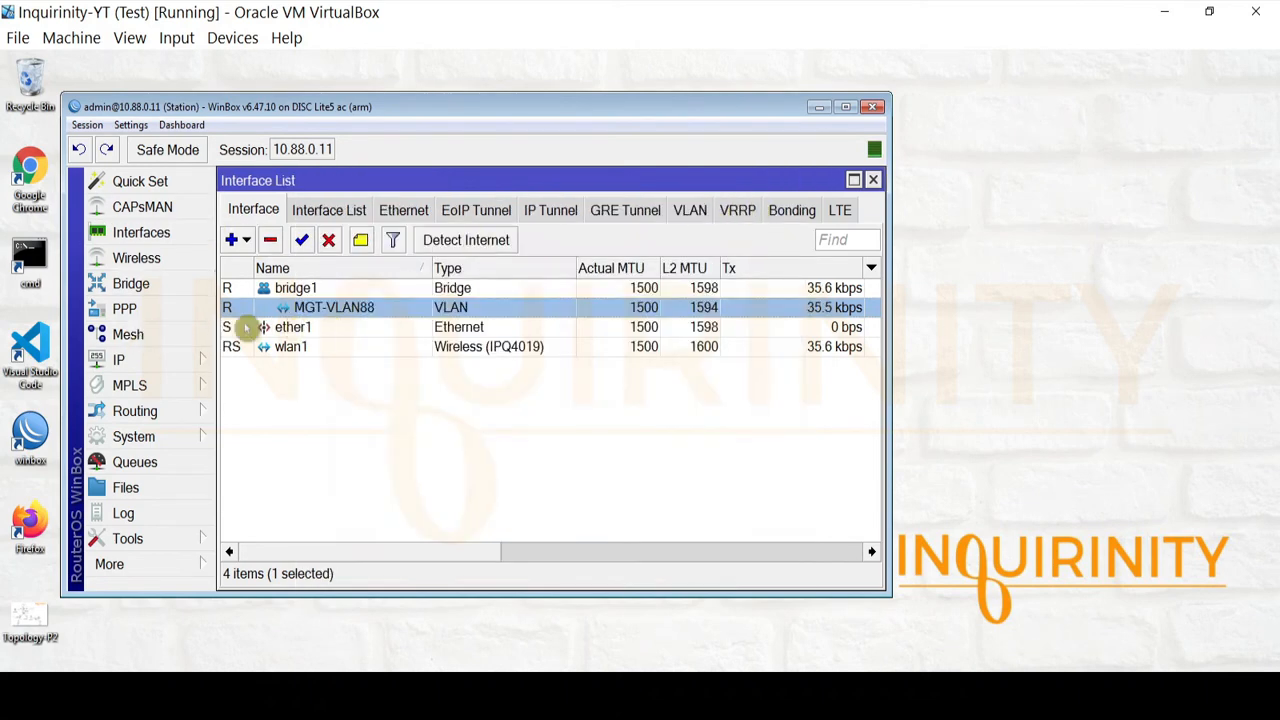
click(140, 362)
click(300, 121)
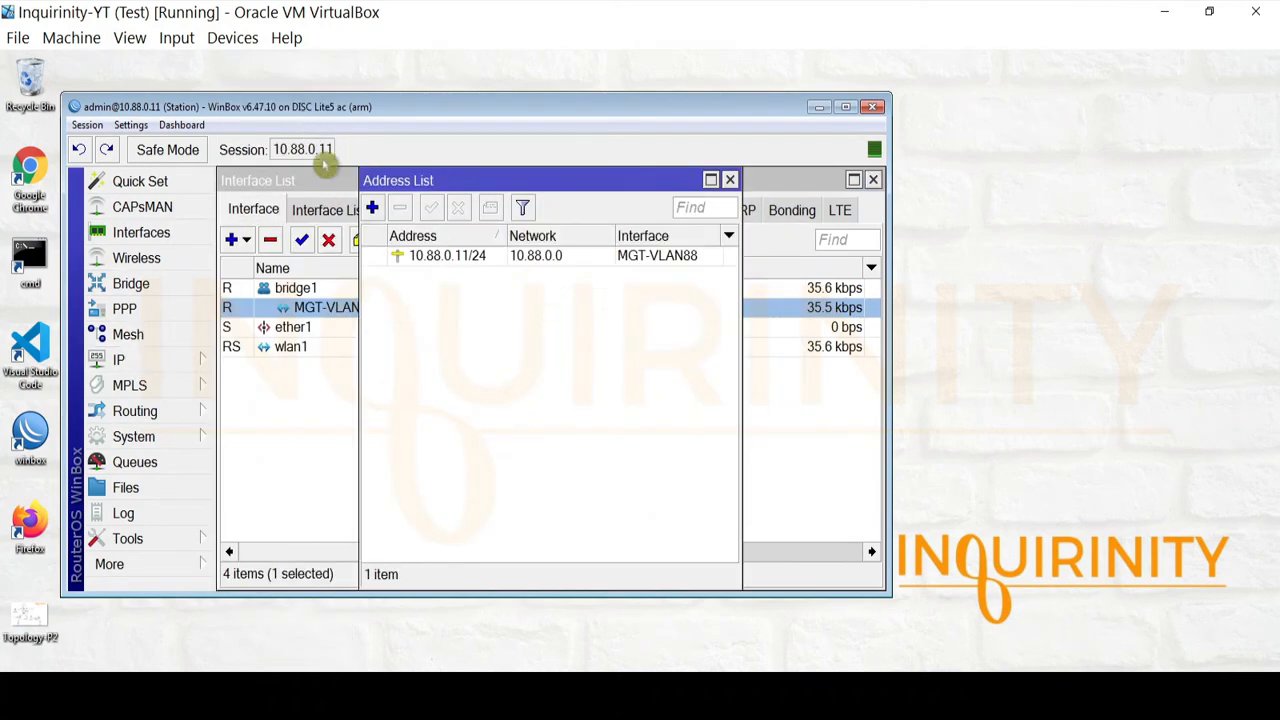
click(433, 260)
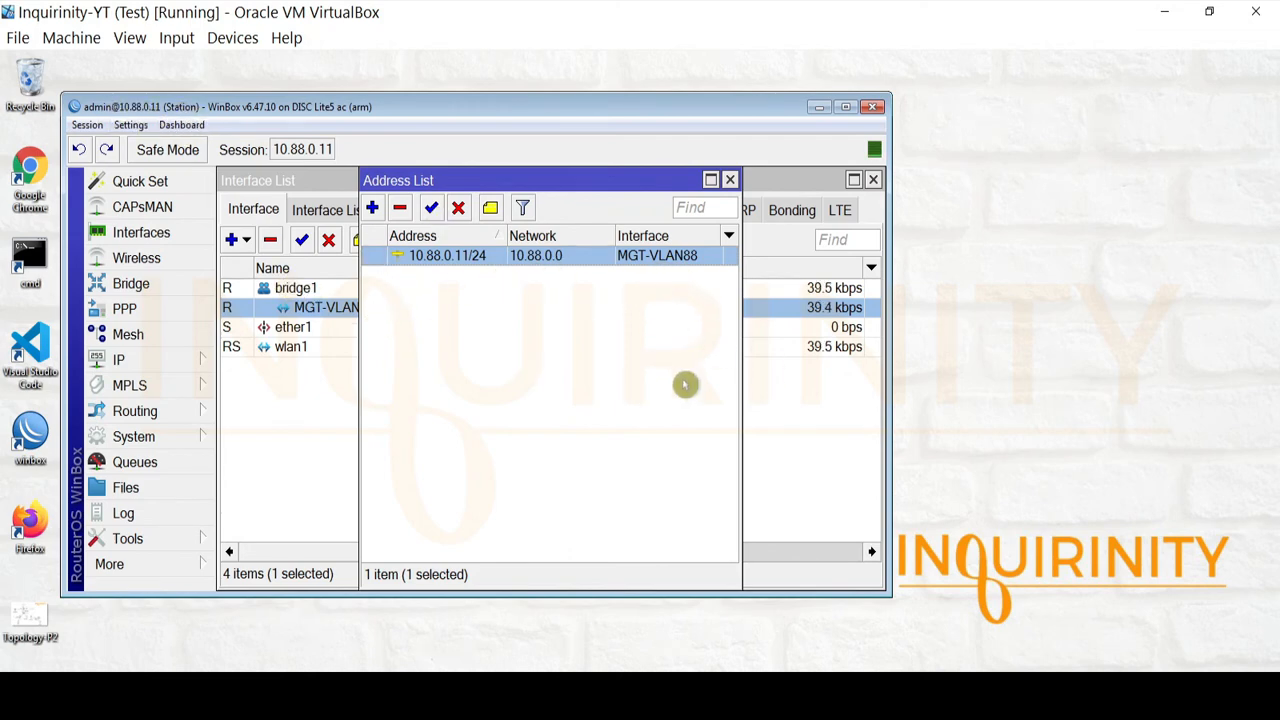
click(730, 181)
click(873, 181)
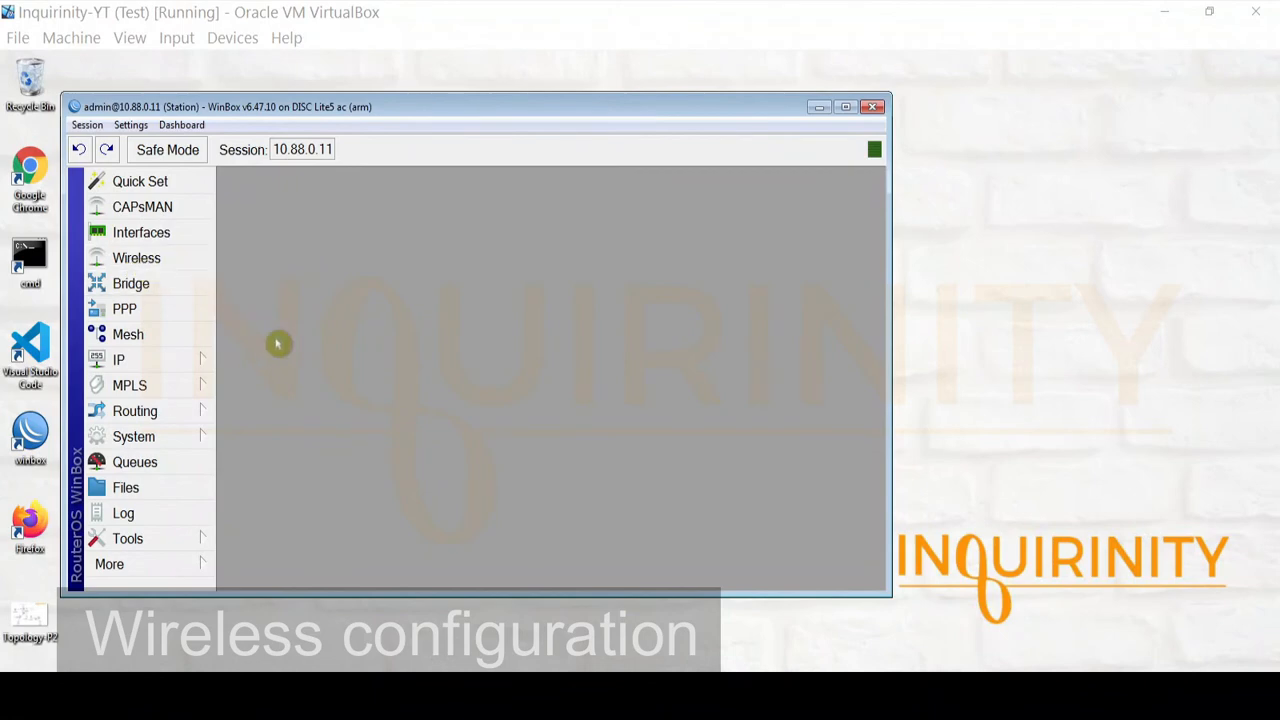
Open the Station's wlan1 Wireless tab and keep Mode set to station bridge
click(166, 258)
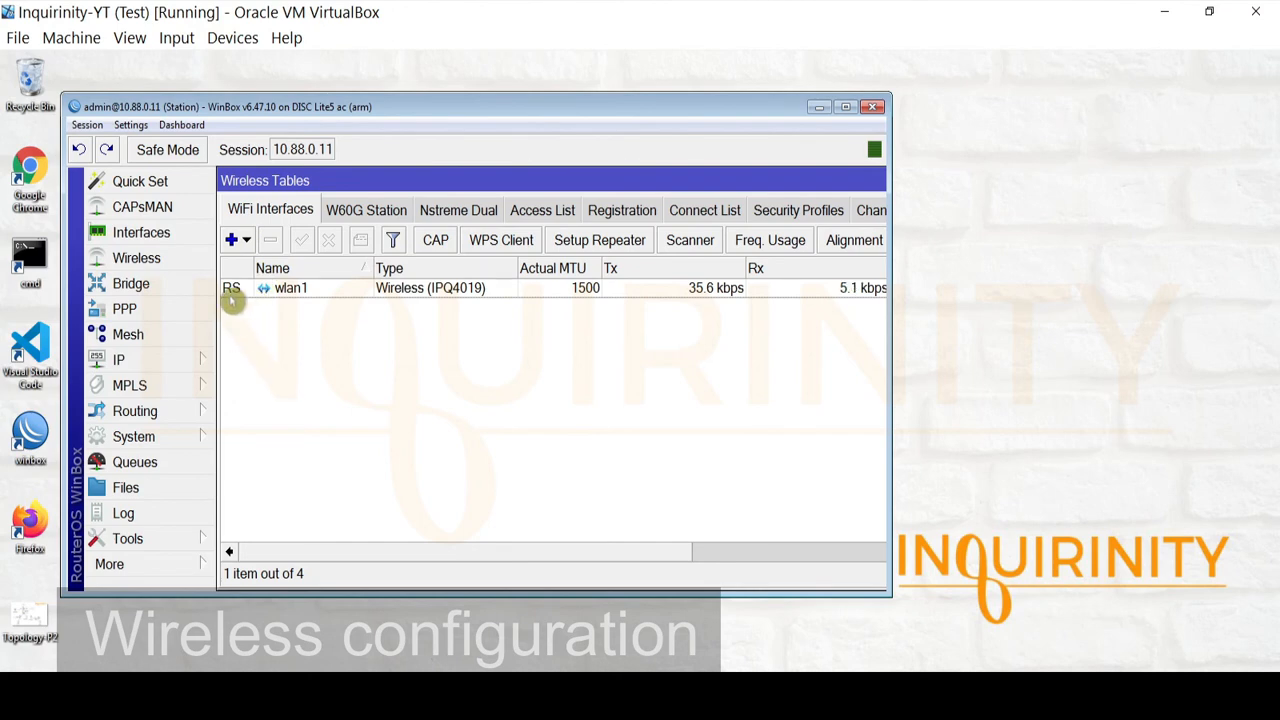
double_click(290, 289)
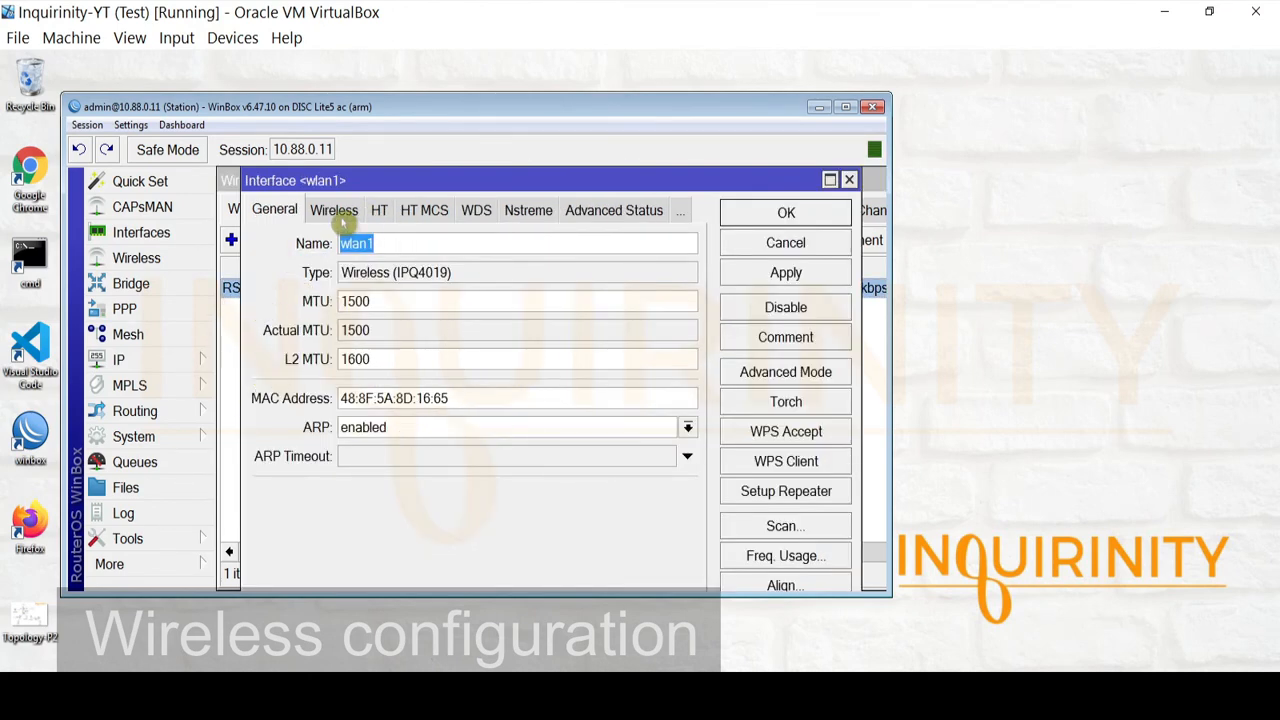
click(340, 212)
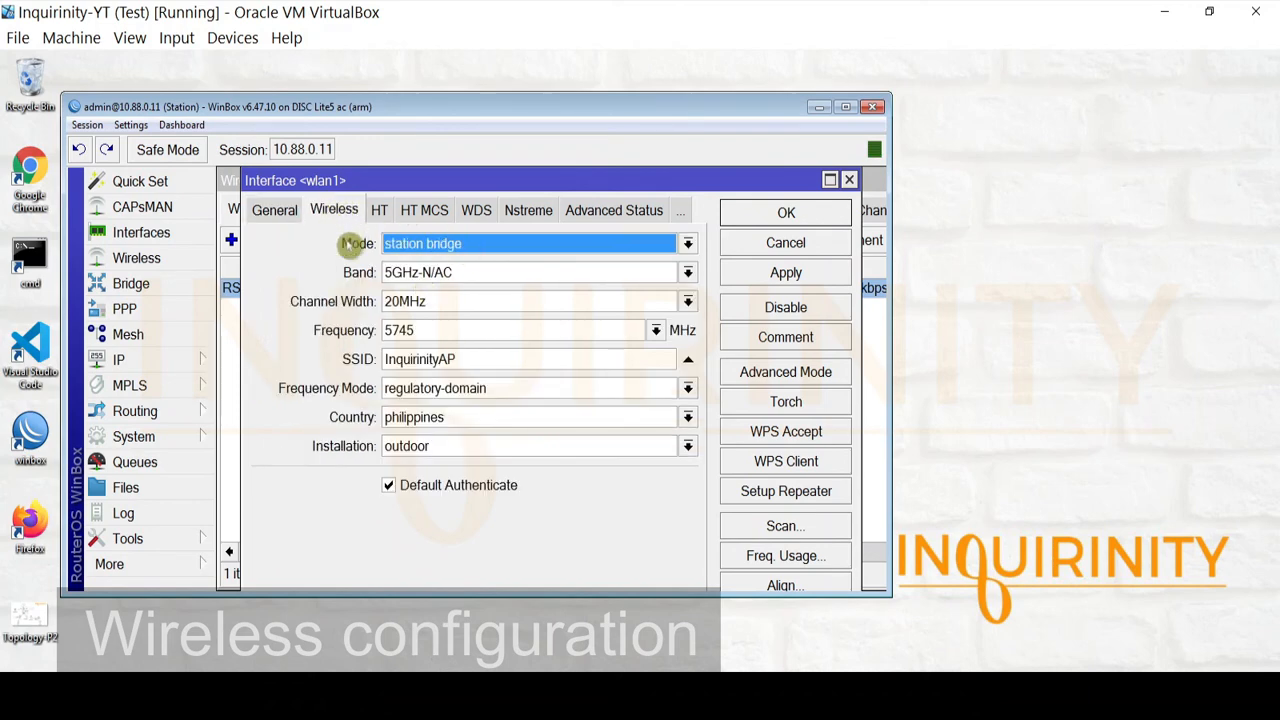
click(506, 245)
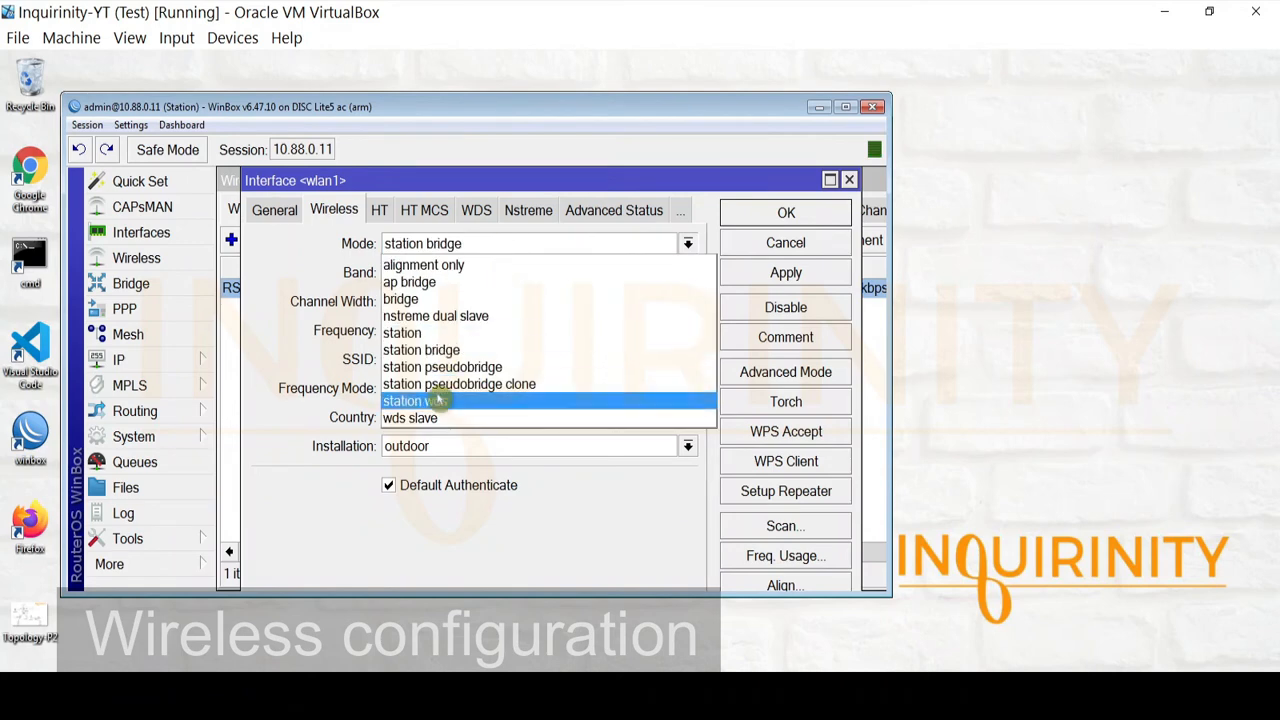
click(420, 350)
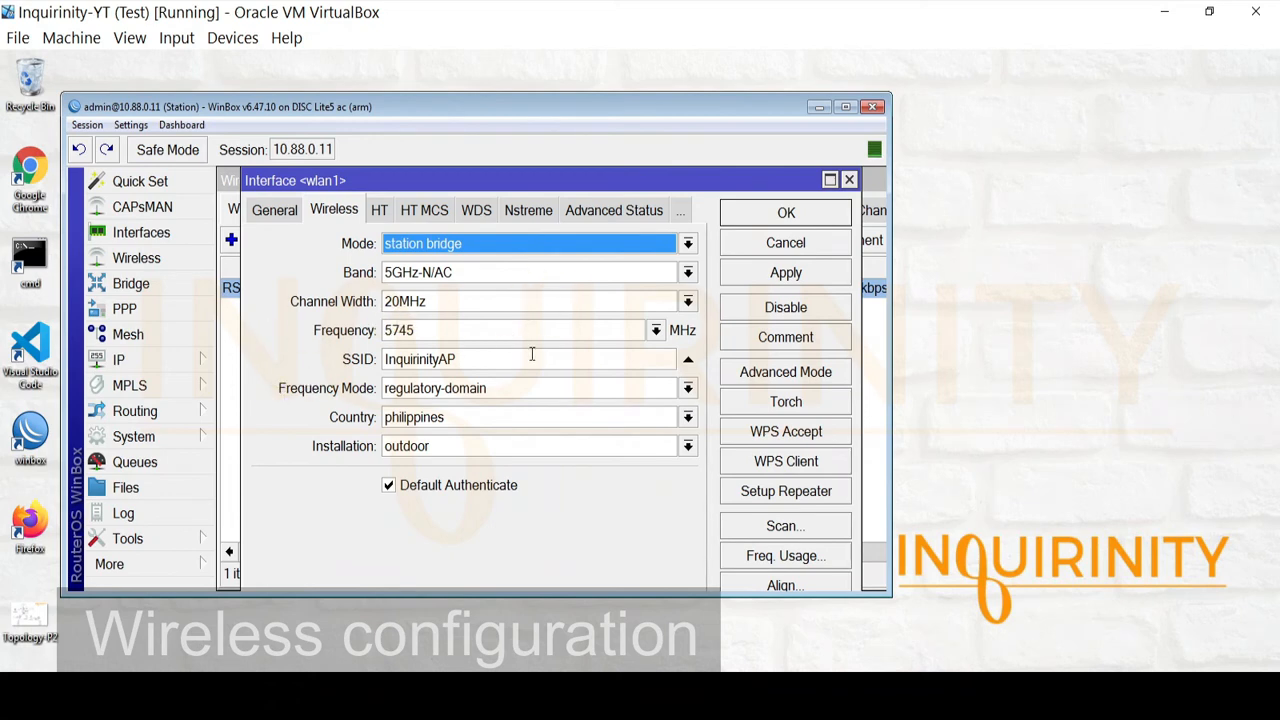
Switch wlan1 to Advanced Mode and reveal the NV2 preshared key by disabling Hide Passwords
click(816, 374)
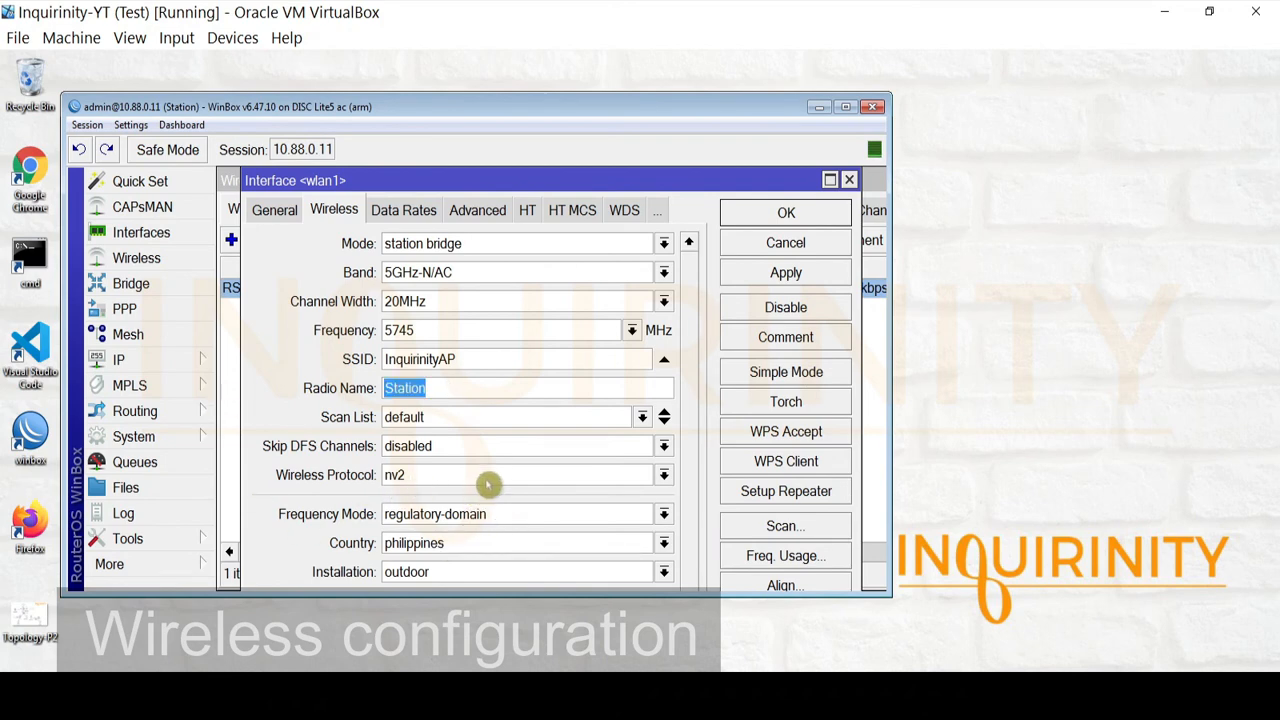
scroll(688, 442, down, 1)
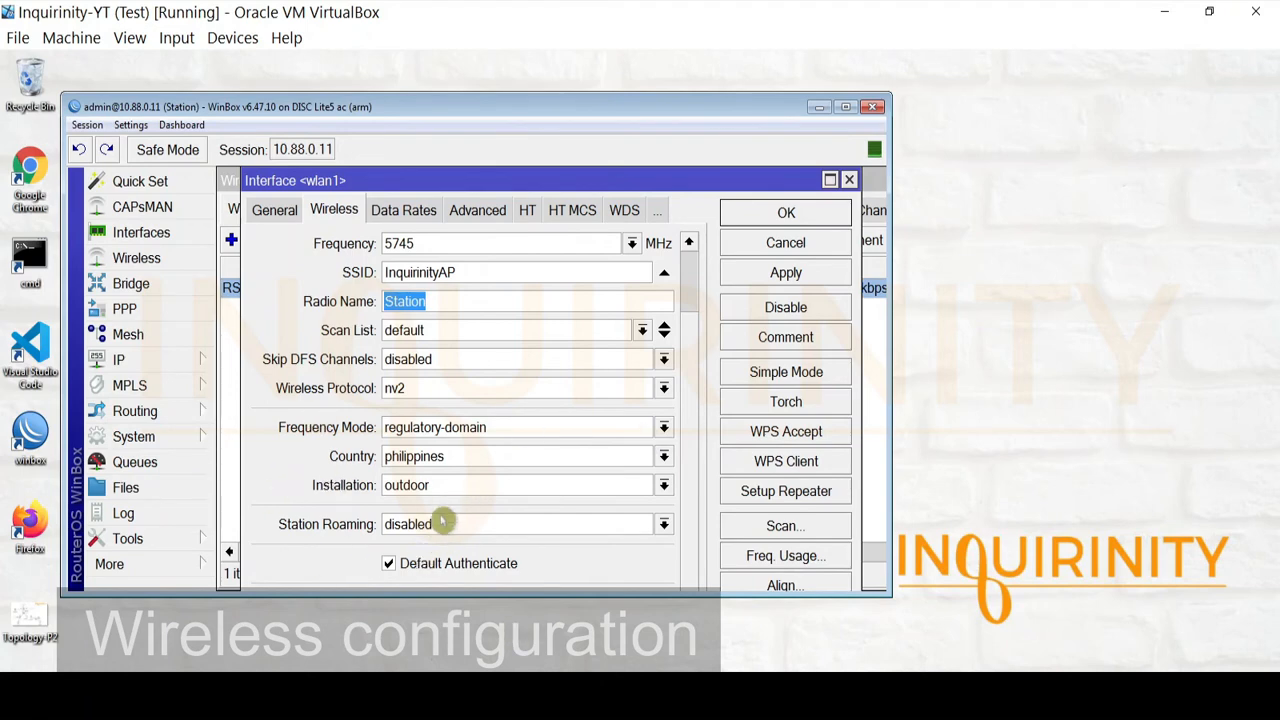
click(659, 209)
click(683, 386)
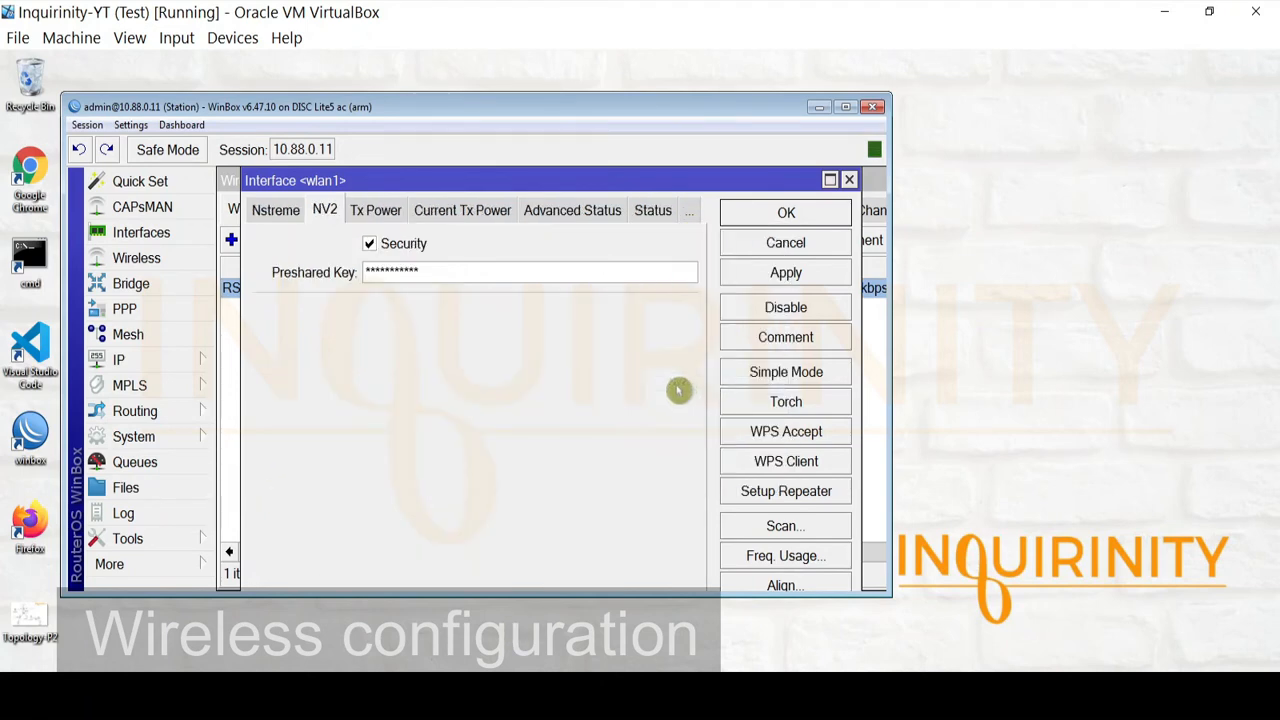
click(130, 125)
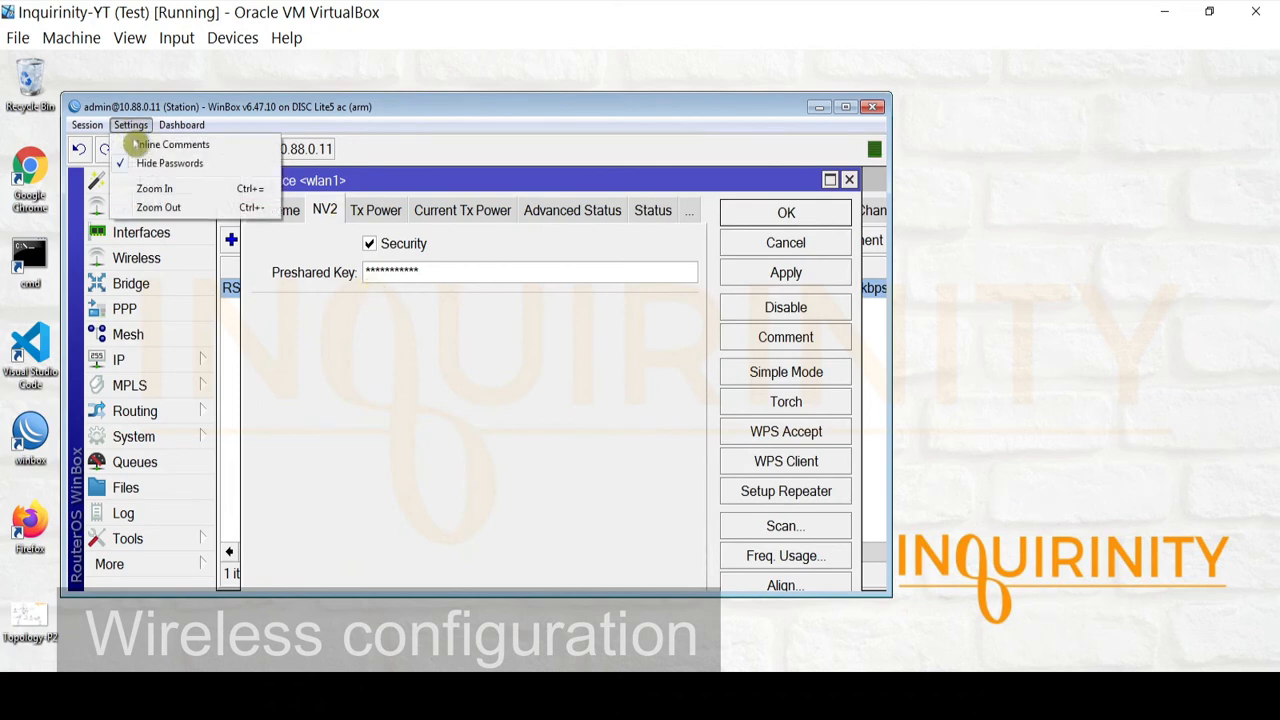
click(160, 163)
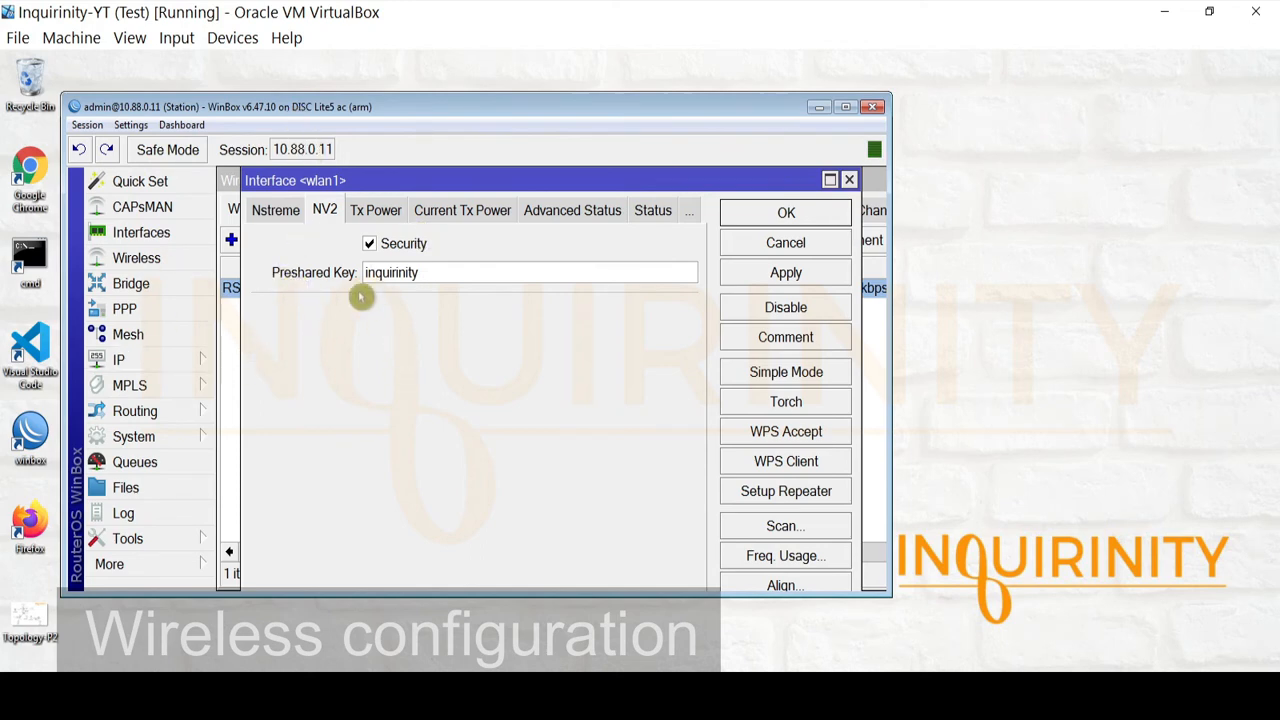
Review wlan1's Nstreme, WDS, HT, Advanced and Data Rates tabs, then close wlan1 and Wireless Tables
click(280, 211)
click(280, 212)
click(281, 211)
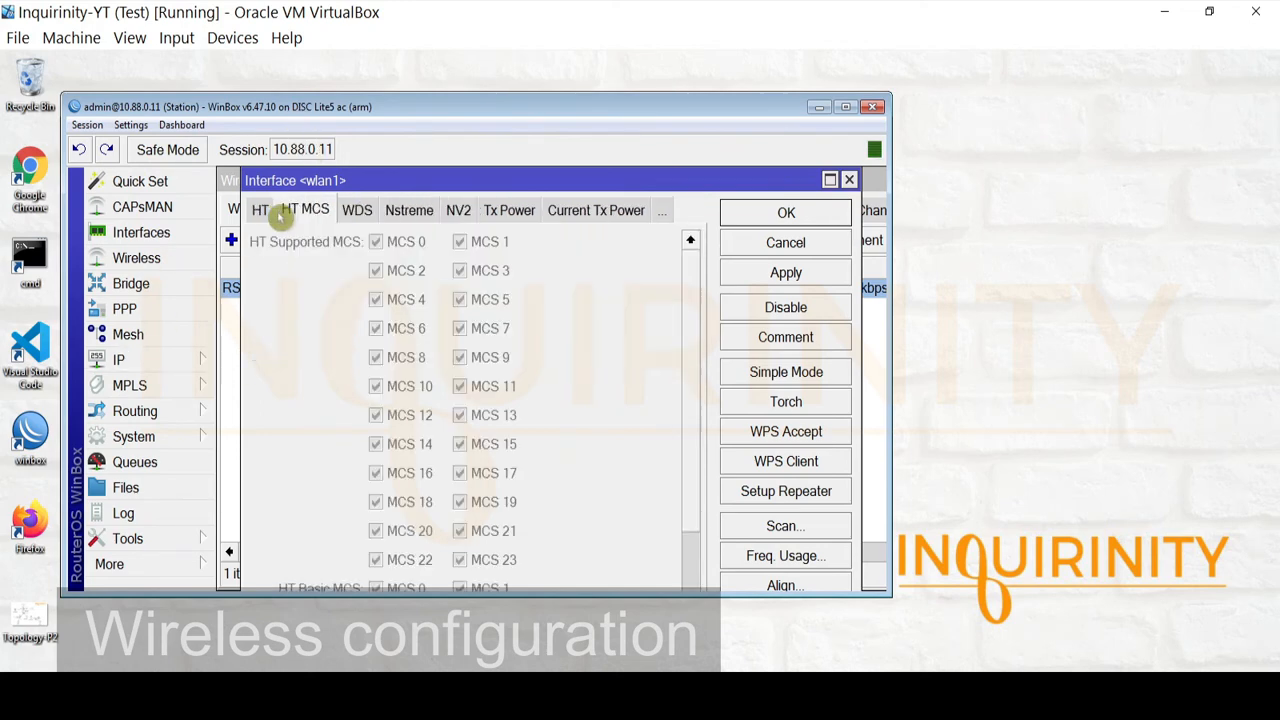
click(261, 213)
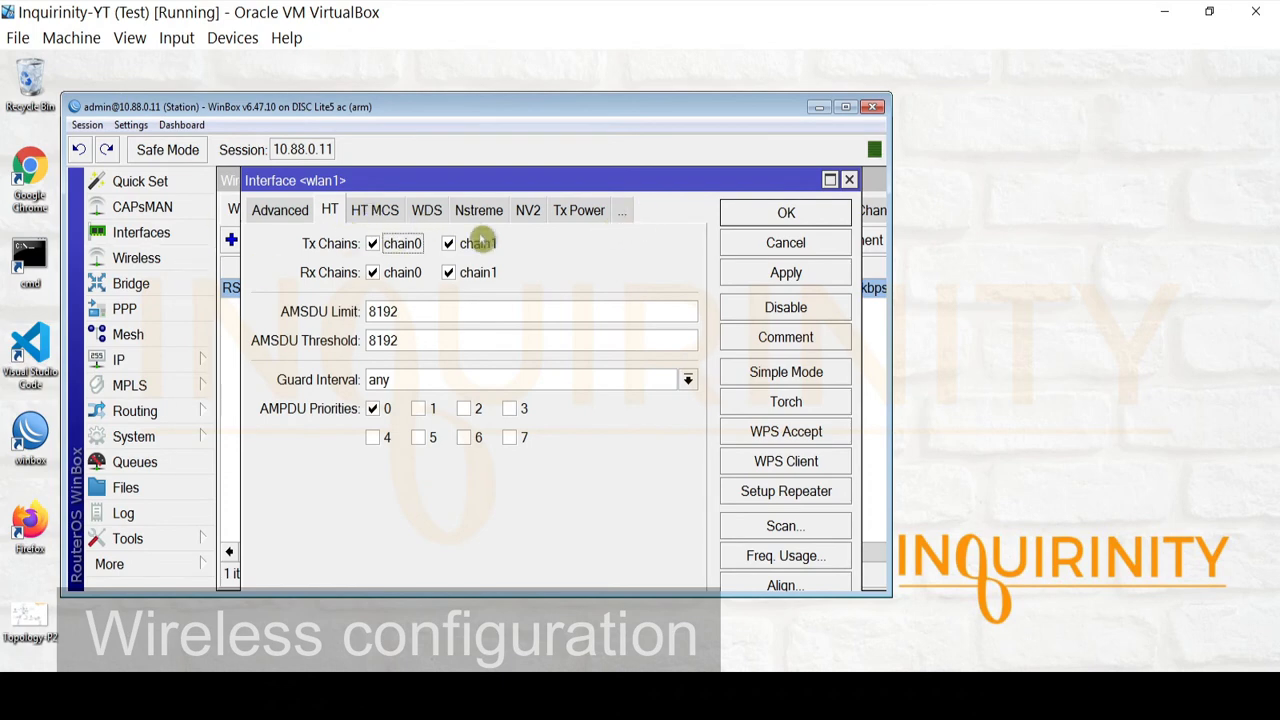
click(258, 208)
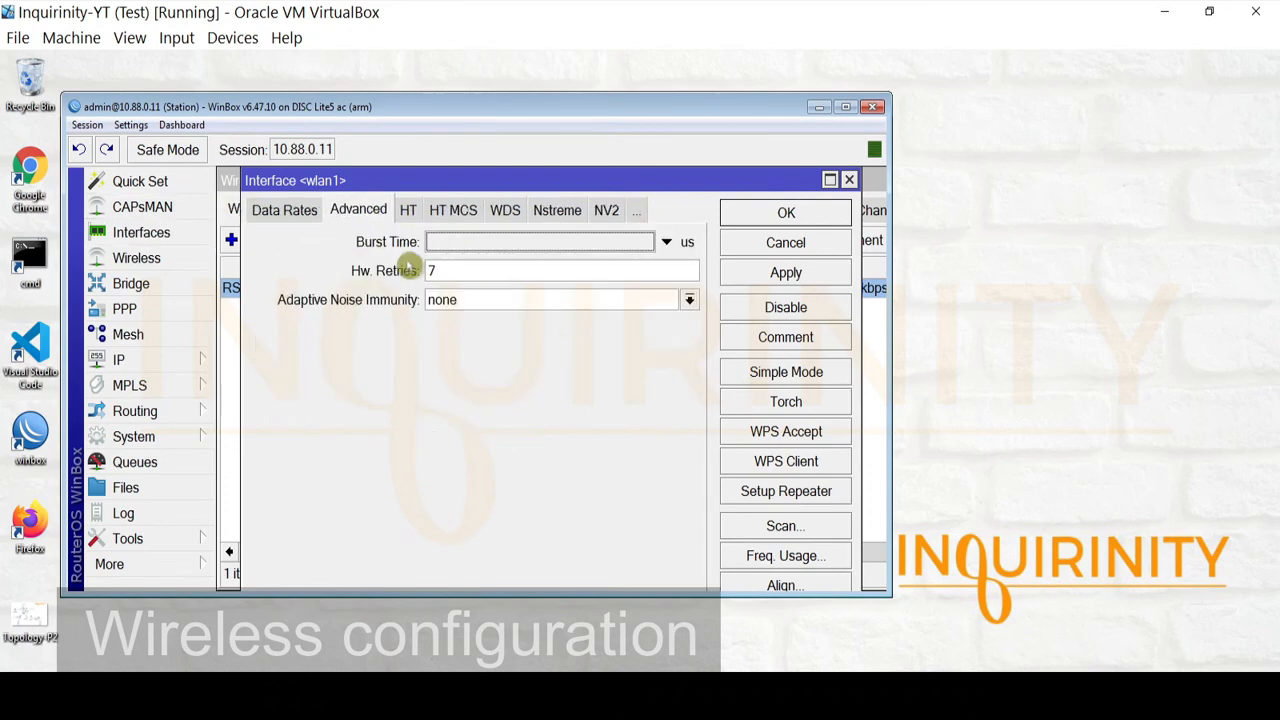
click(278, 216)
click(272, 214)
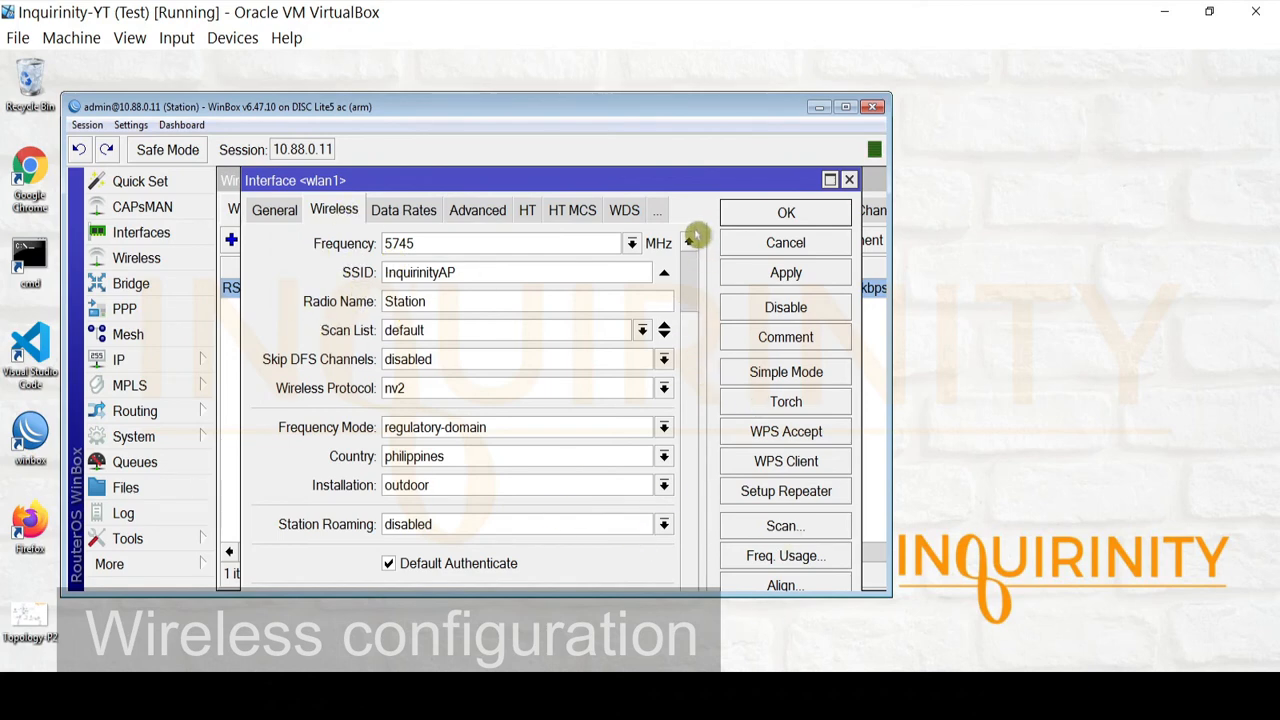
drag(689, 361, 692, 281)
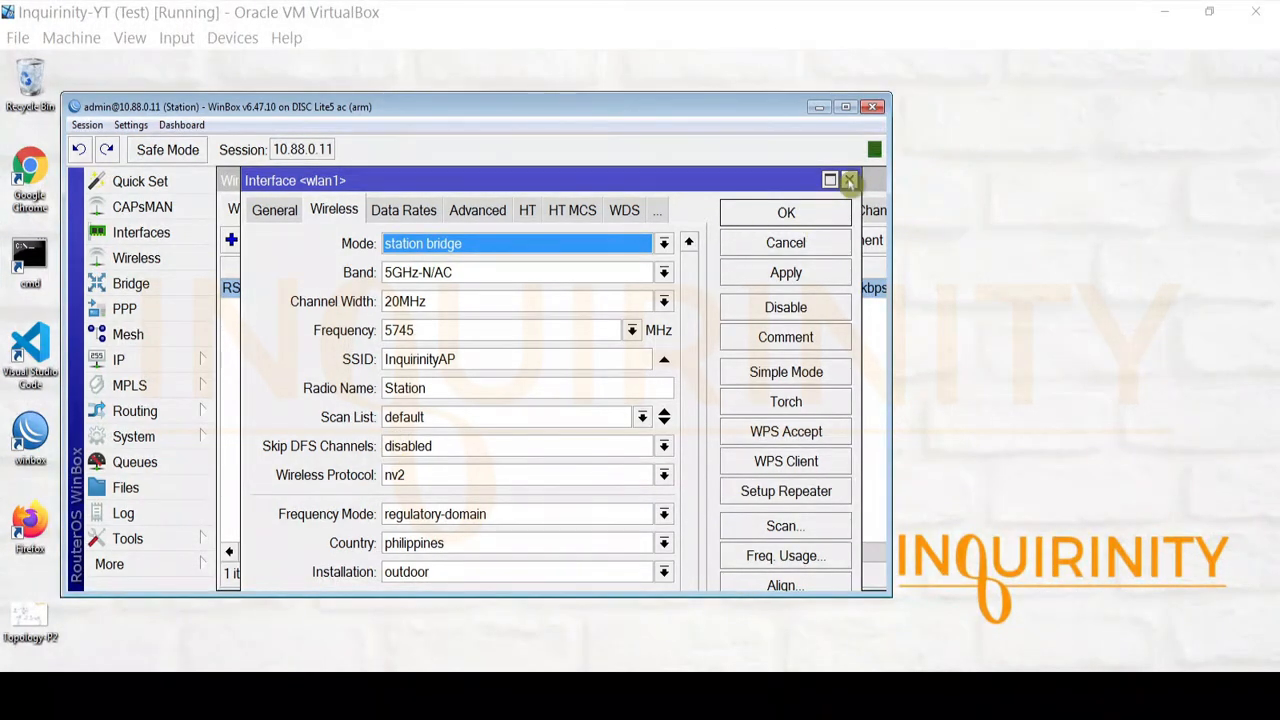
click(845, 182)
click(868, 181)
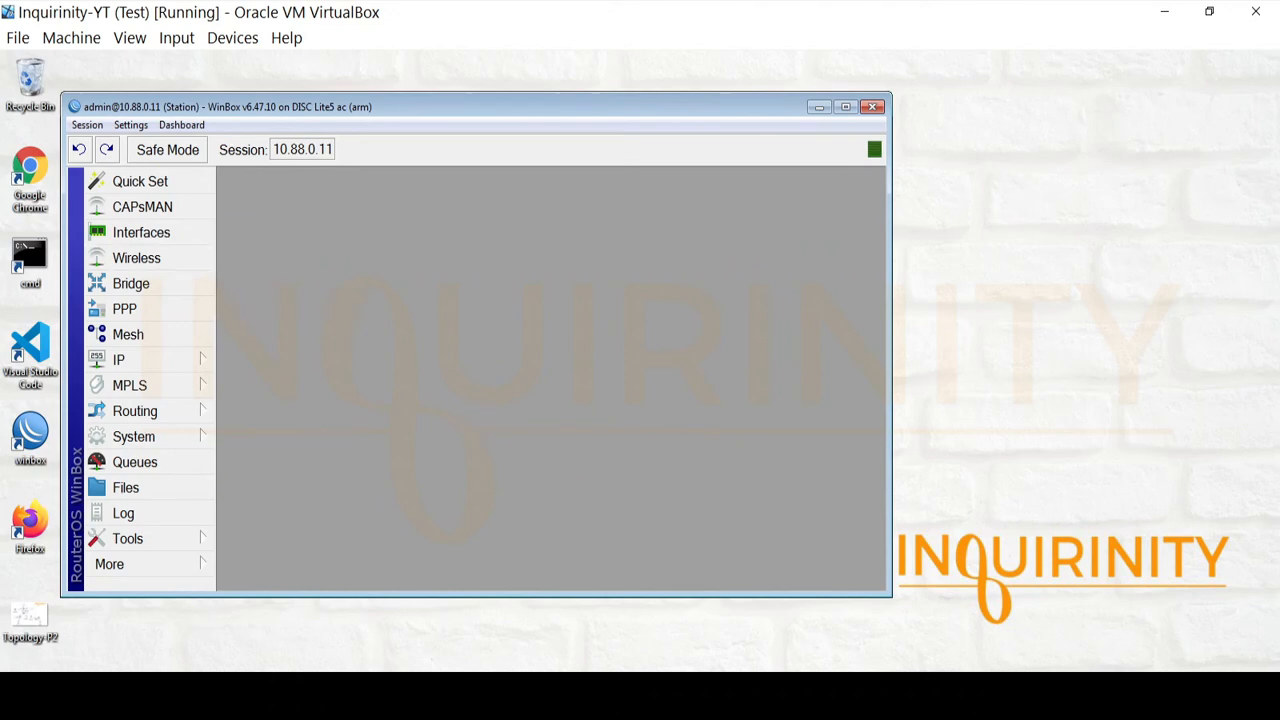
Consult the Topology-P2 diagram in Photo Viewer, close it, and start a new WinBox window
click(170, 692)
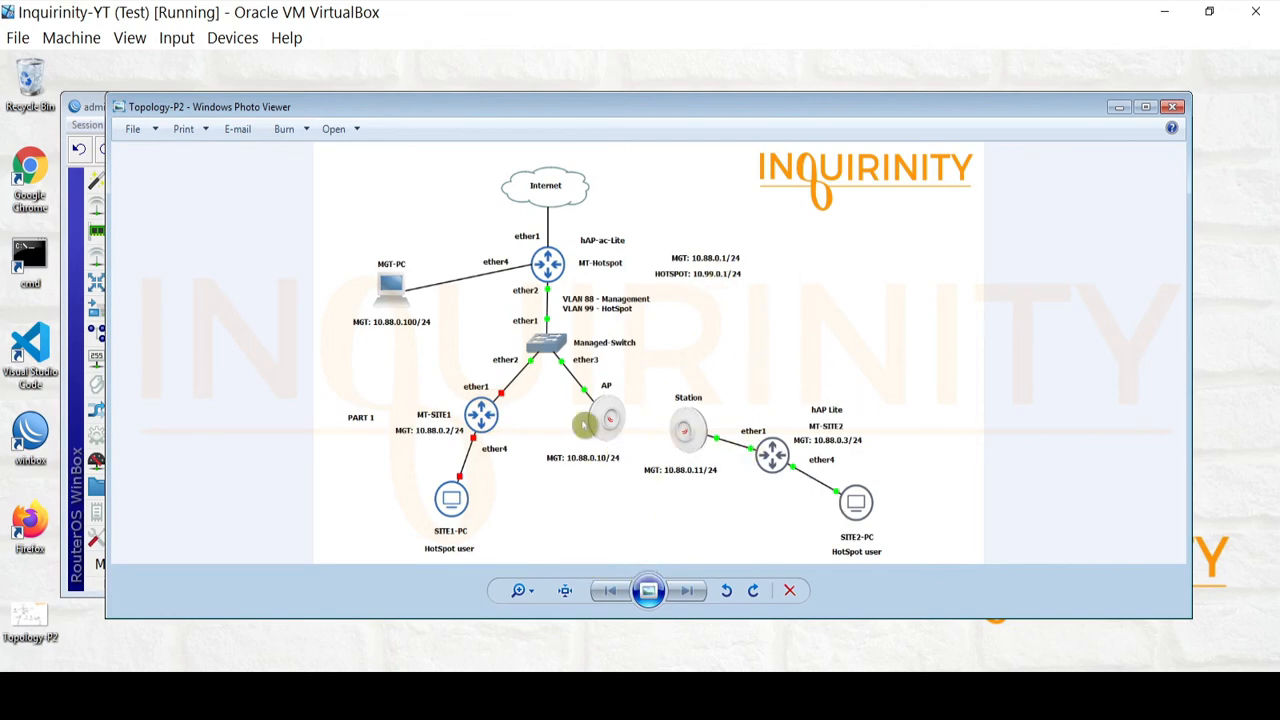
click(1116, 107)
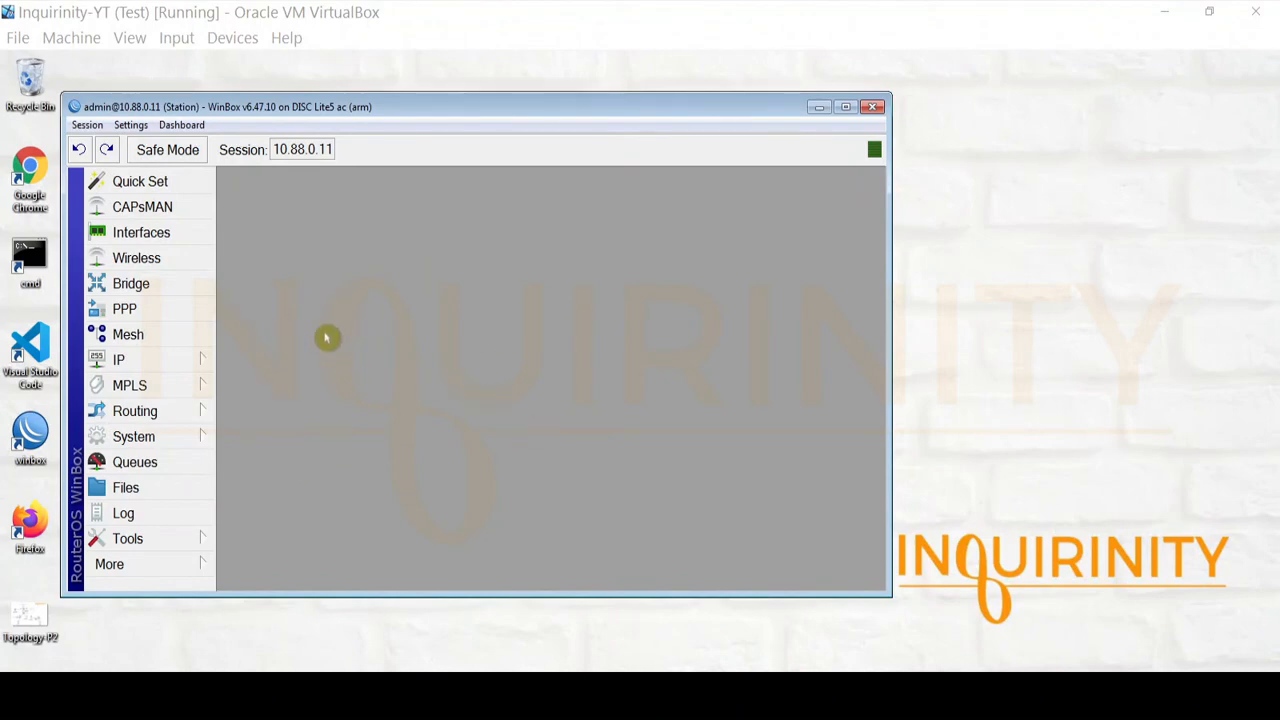
click(174, 690)
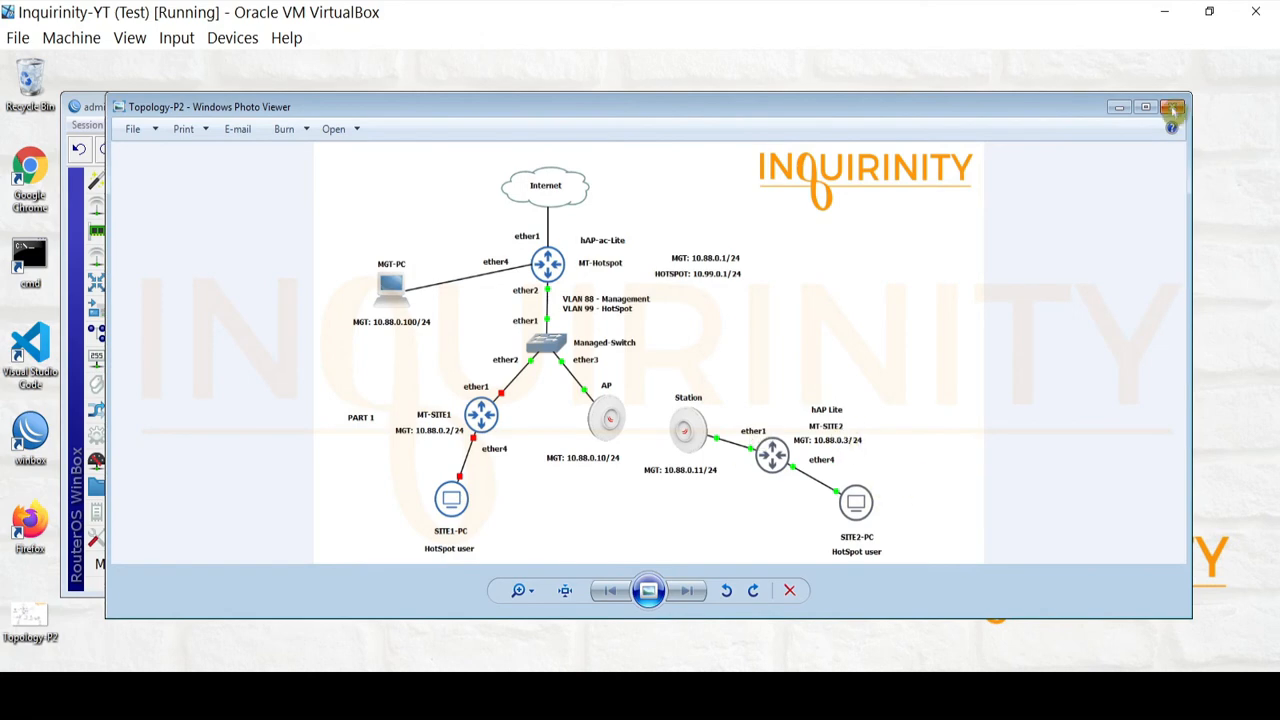
click(1173, 108)
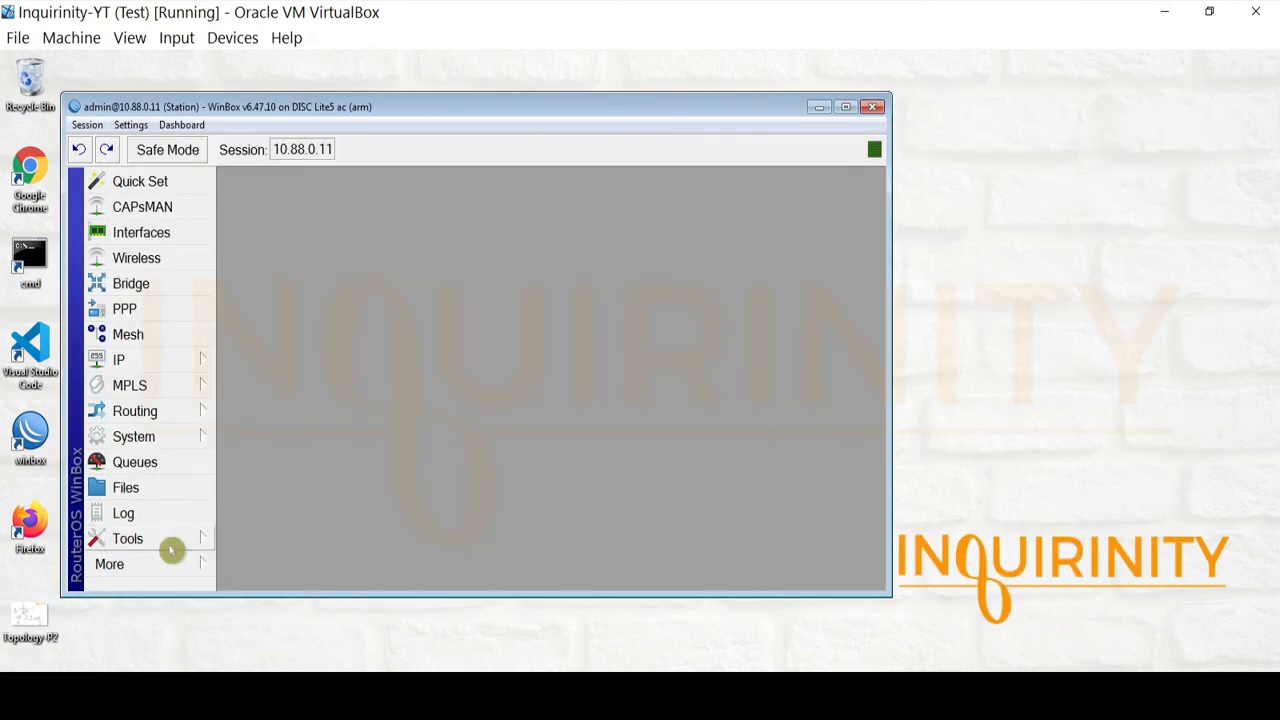
click(134, 563)
Target the new WinBox login at MT-SITE2 (10.88.0.3) from the Neighbors list, then open Command Prompt
click(268, 629)
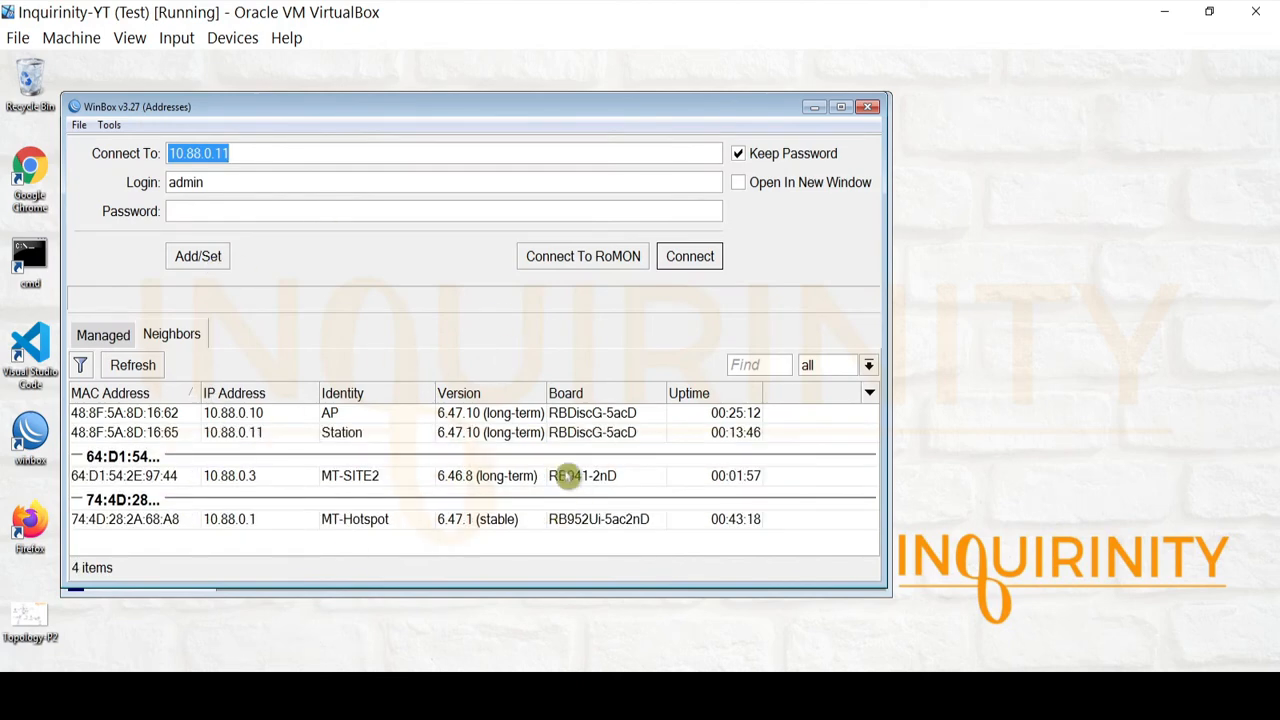
click(372, 487)
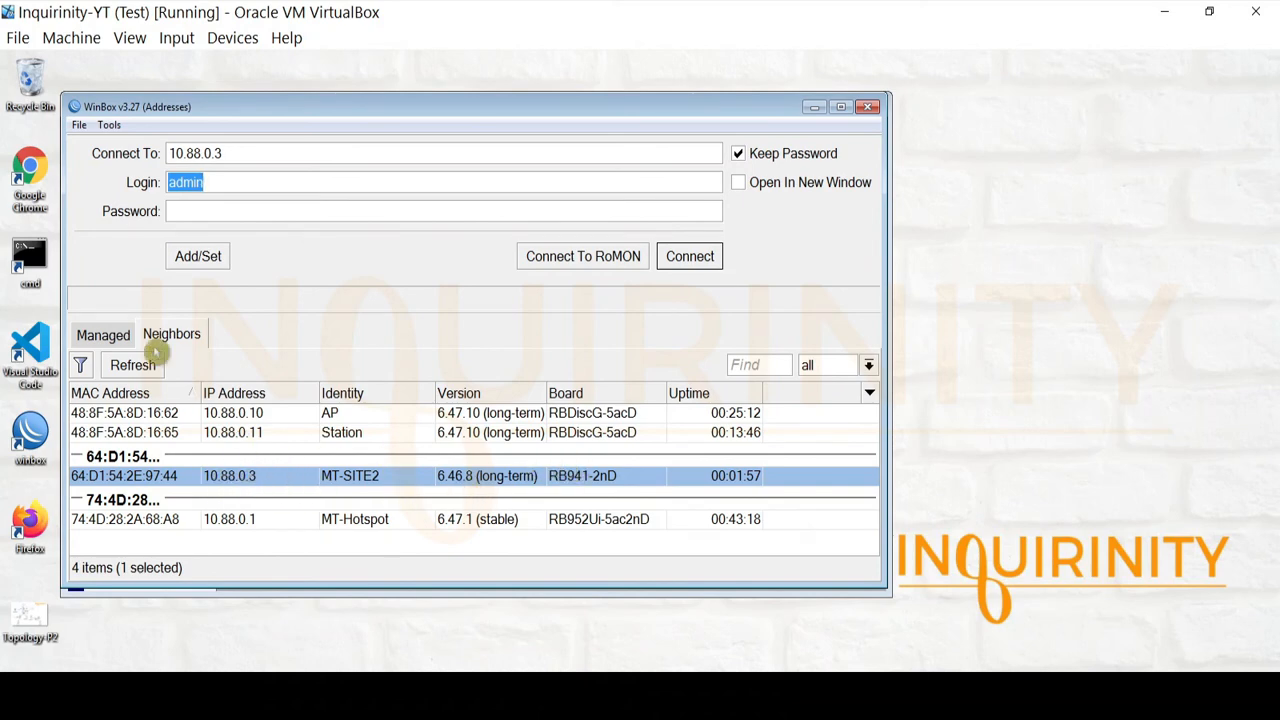
double_click(30, 262)
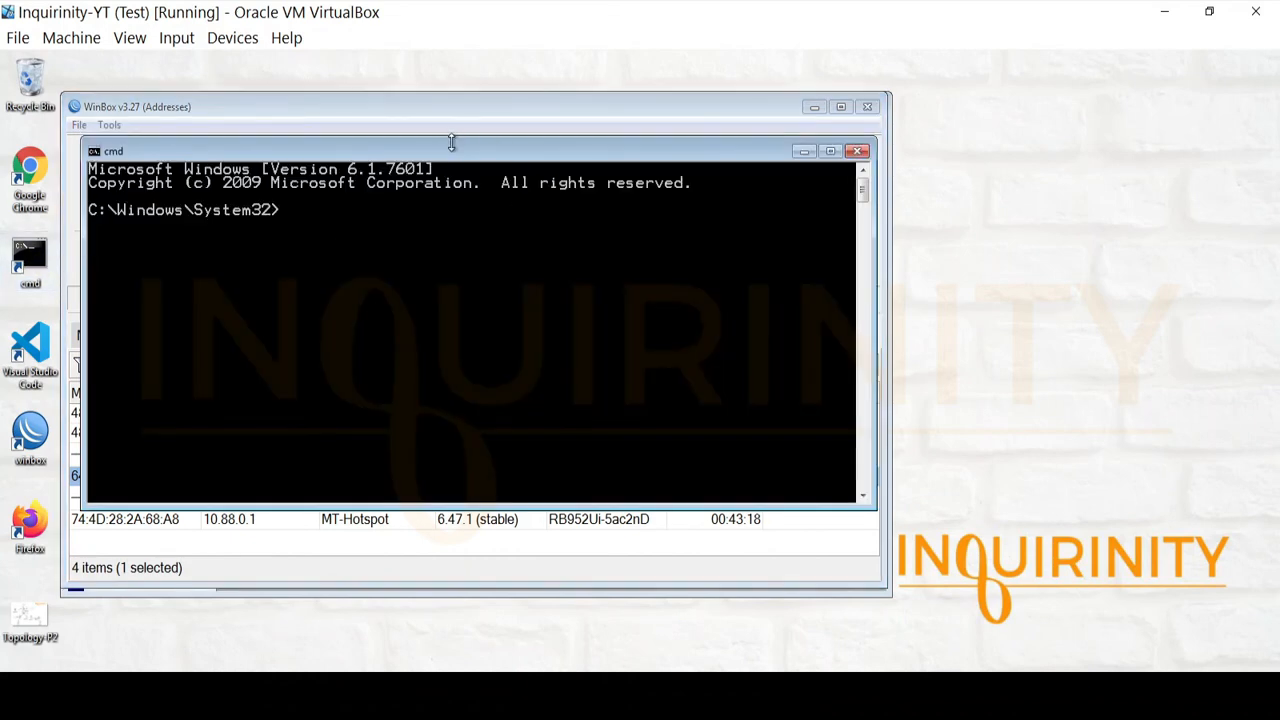
Move Command Prompt aside and ping 10.88.0.1 and 10.88.0.10, stopping each with Ctrl+C
drag(451, 146, 987, 252)
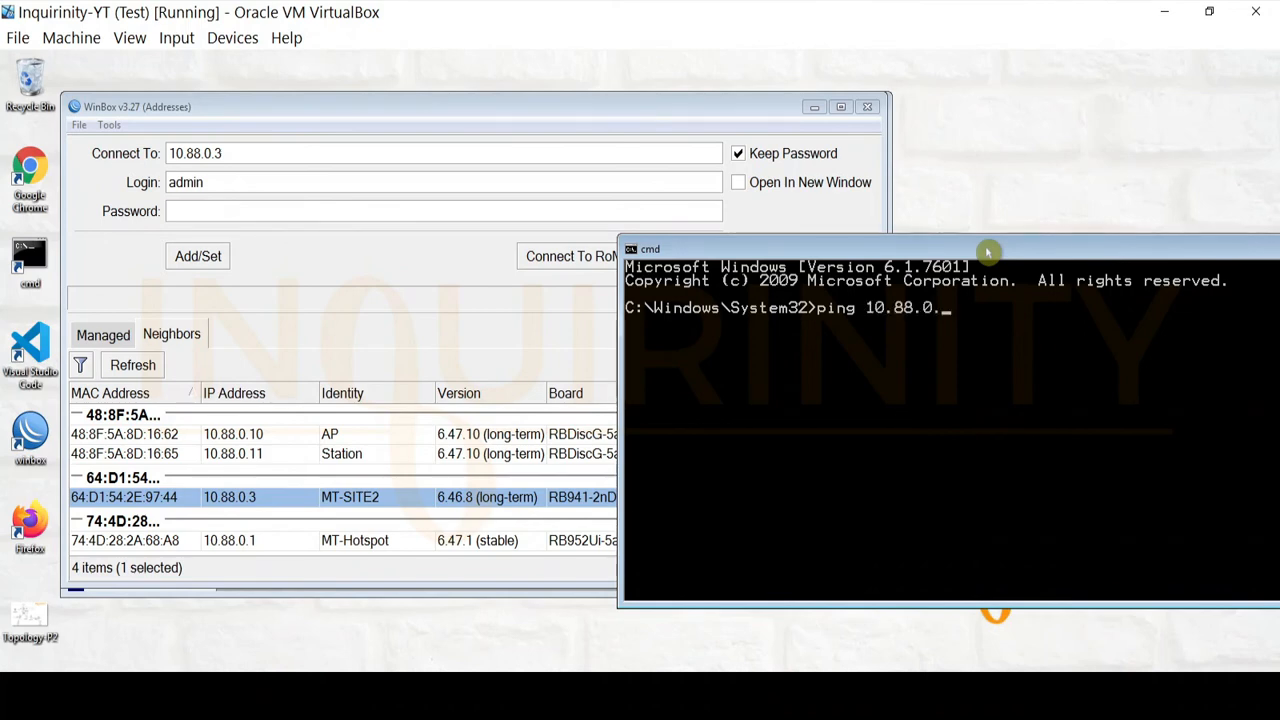
drag(987, 252, 891, 68)
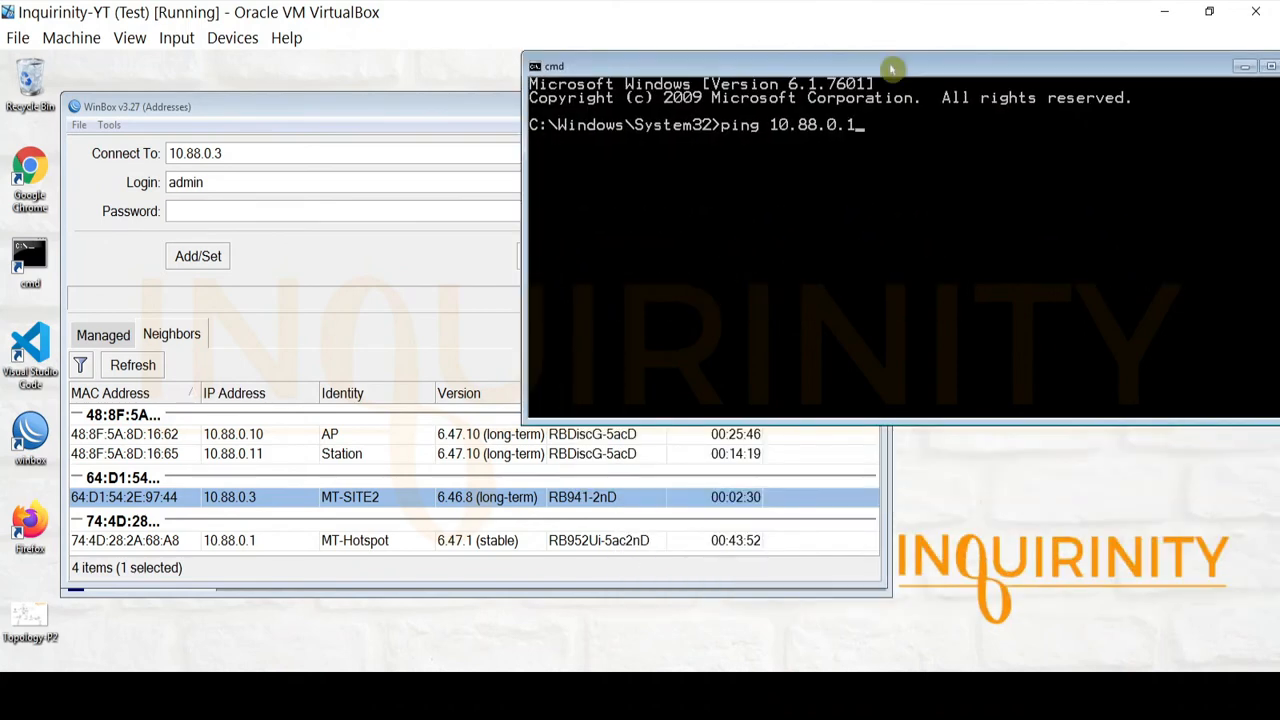
key(Return)
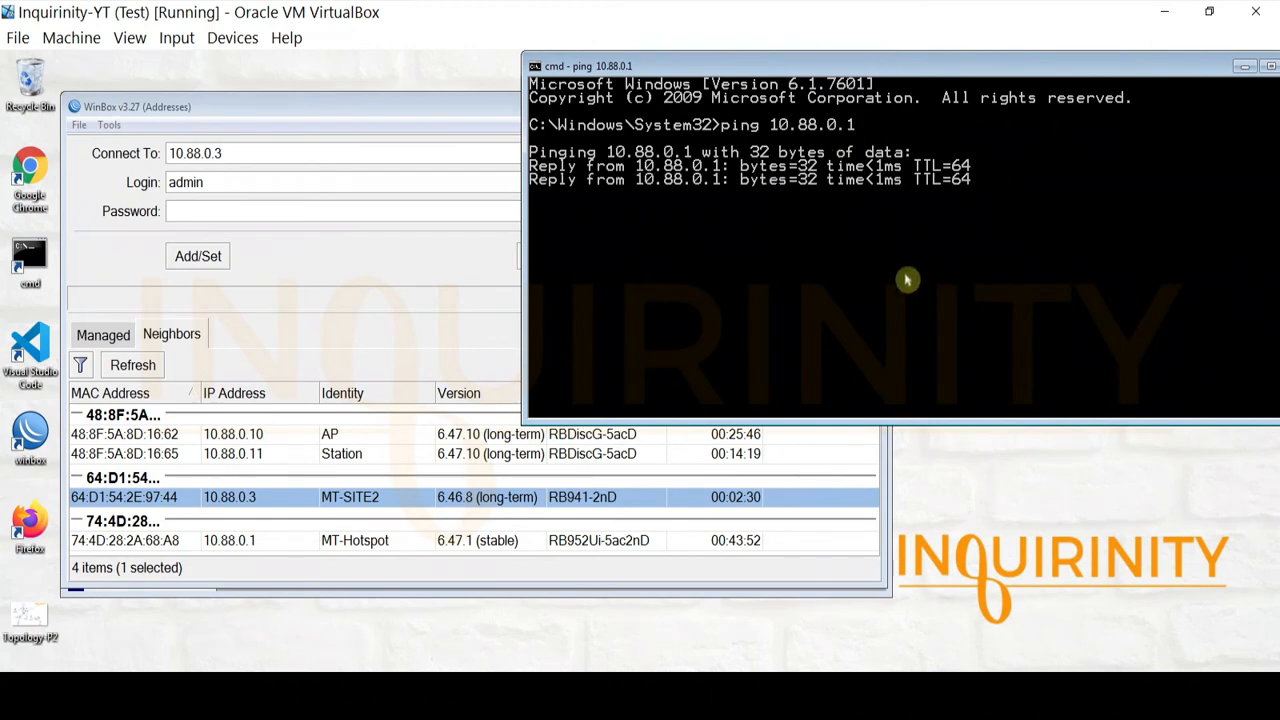
key(ctrl+c)
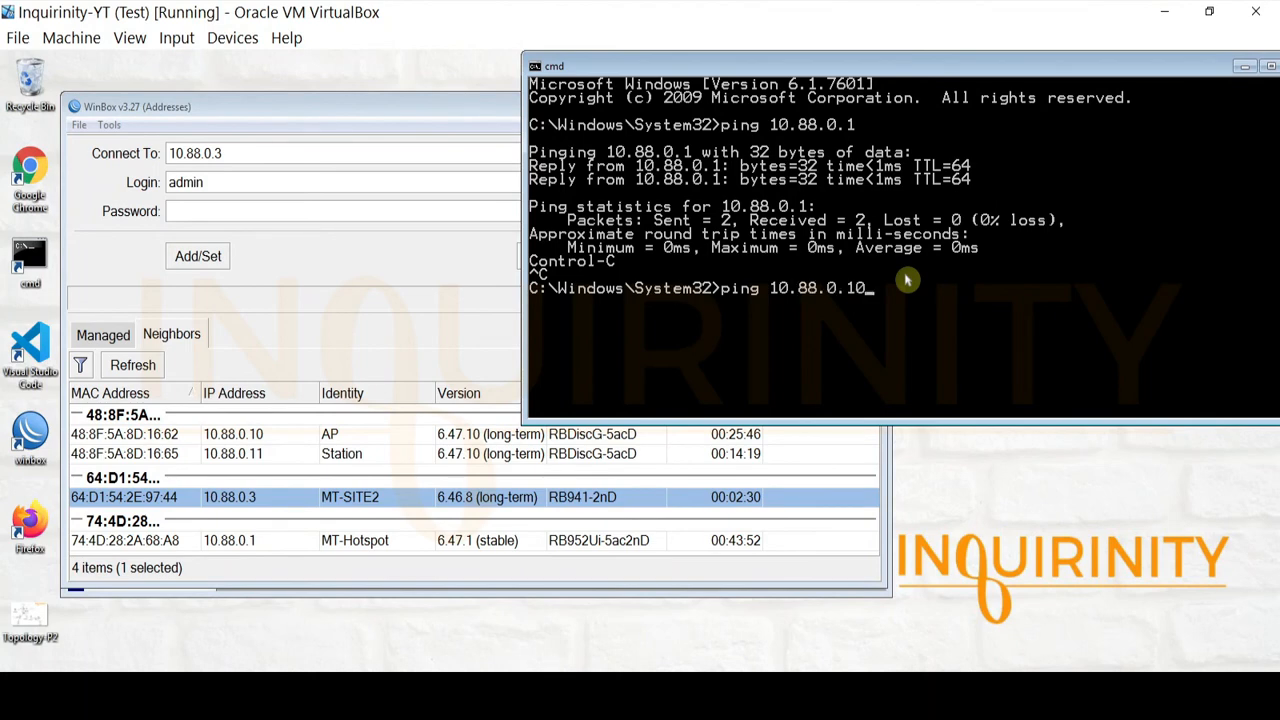
key(Return)
key(ctrl+c)
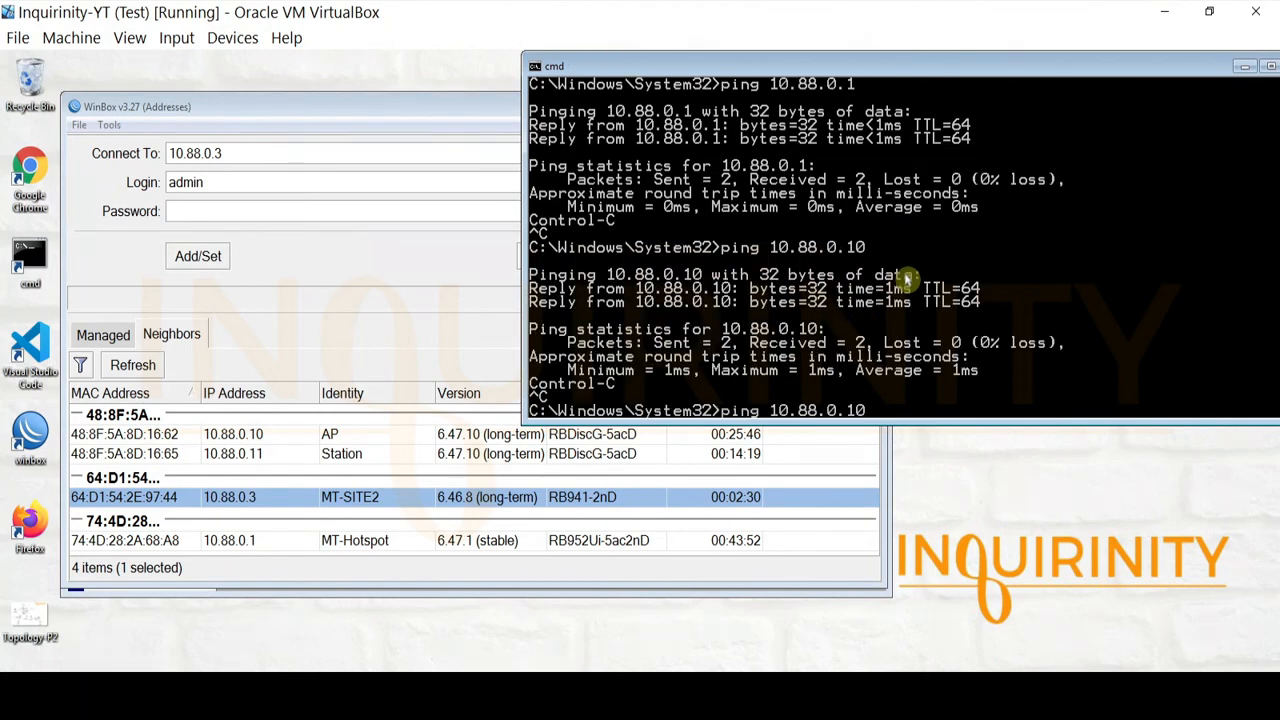
Ping 10.88.0.11 and MT-SITE2 at 10.88.0.3, confirming replies with no loss
text(ping 10.88.0.11)
key(Return)
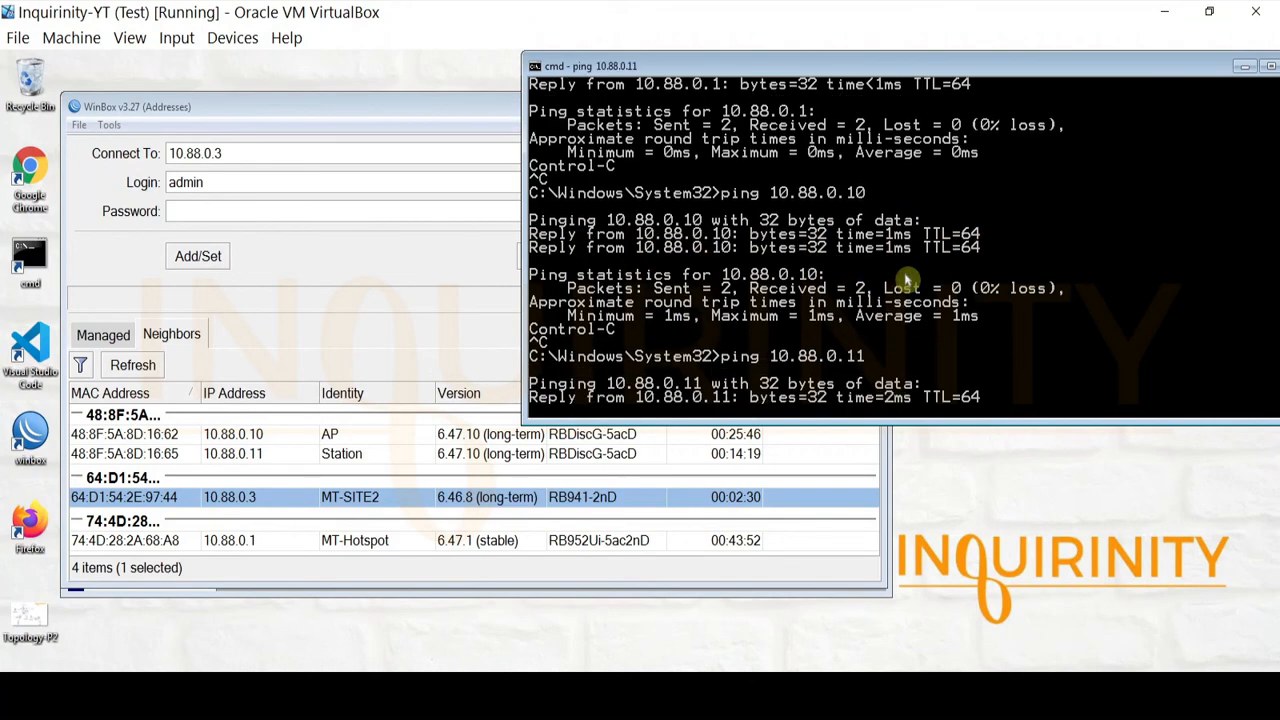
key(ctrl+c)
key(Up)
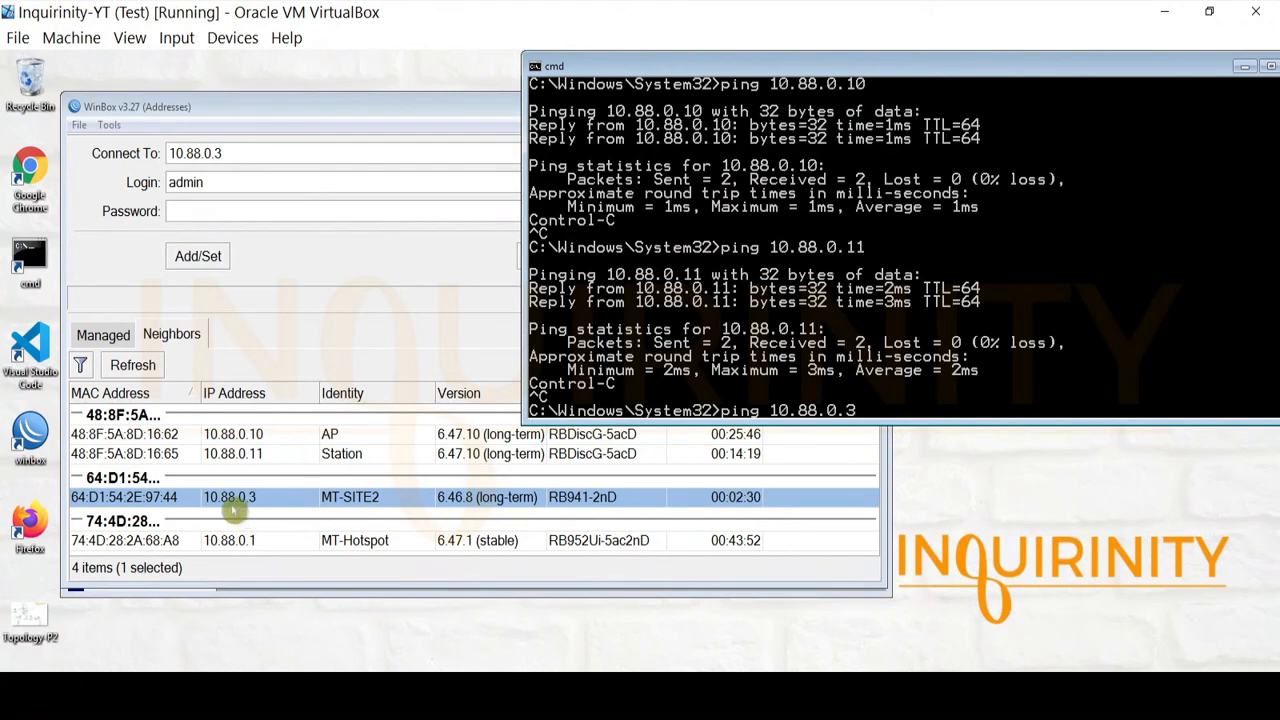
key(Return)
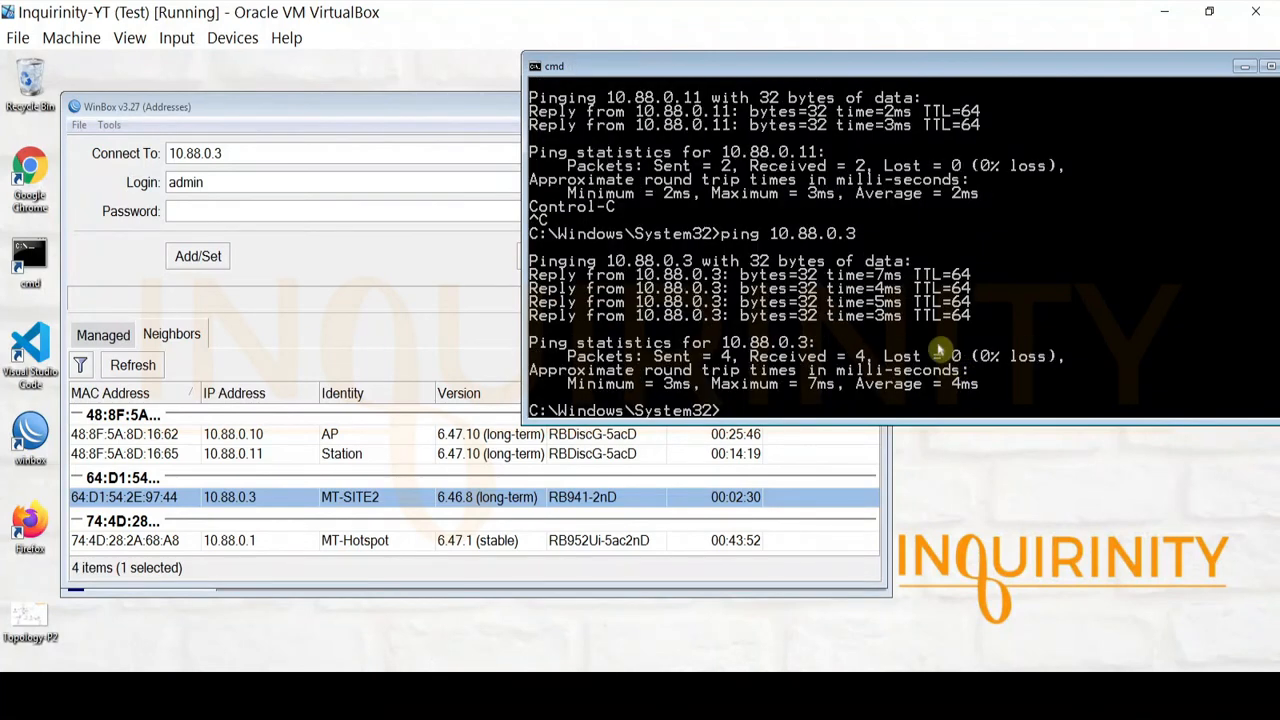
drag(786, 69, 695, 69)
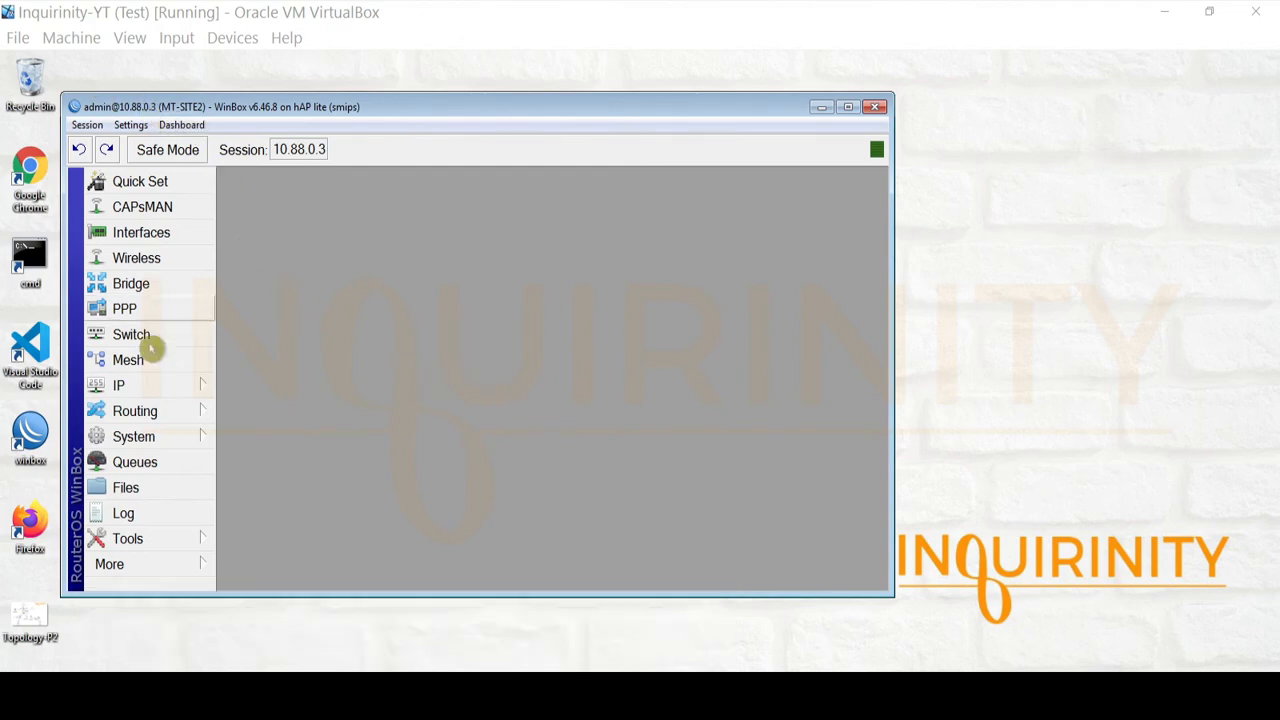
Check System > Identity reads MT-SITE2, then close it unchanged
click(134, 440)
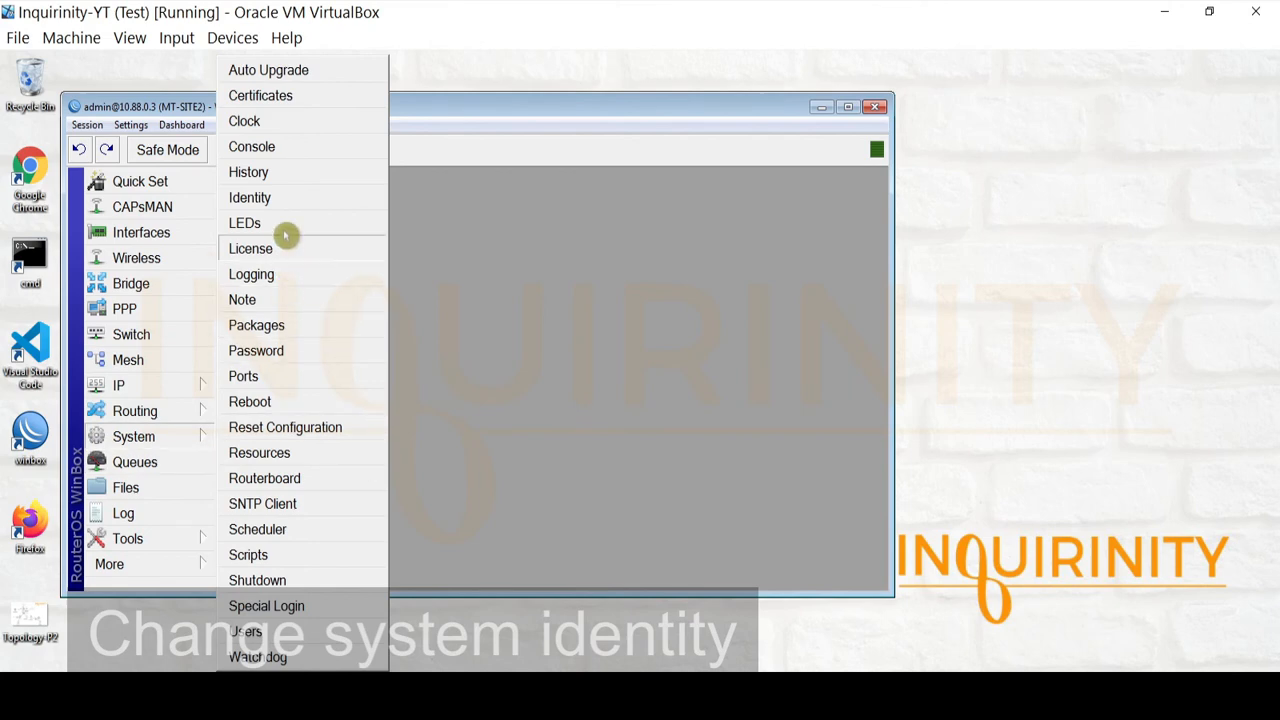
click(286, 199)
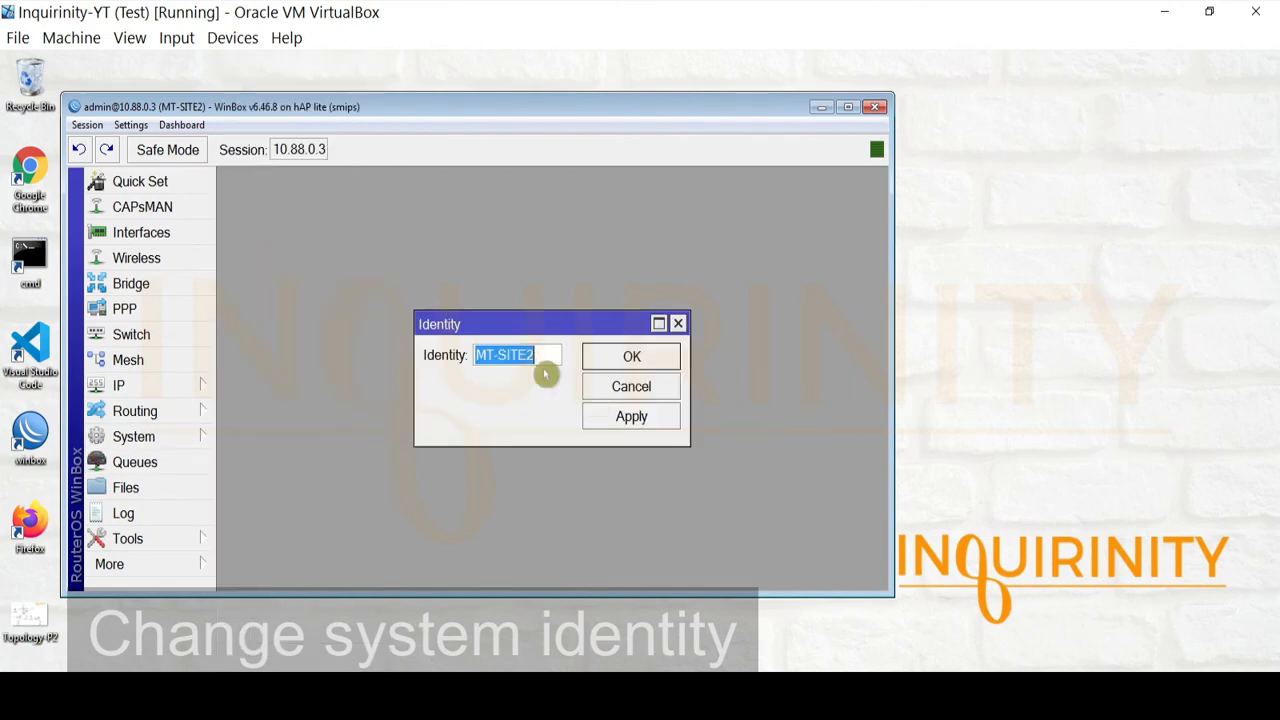
click(632, 394)
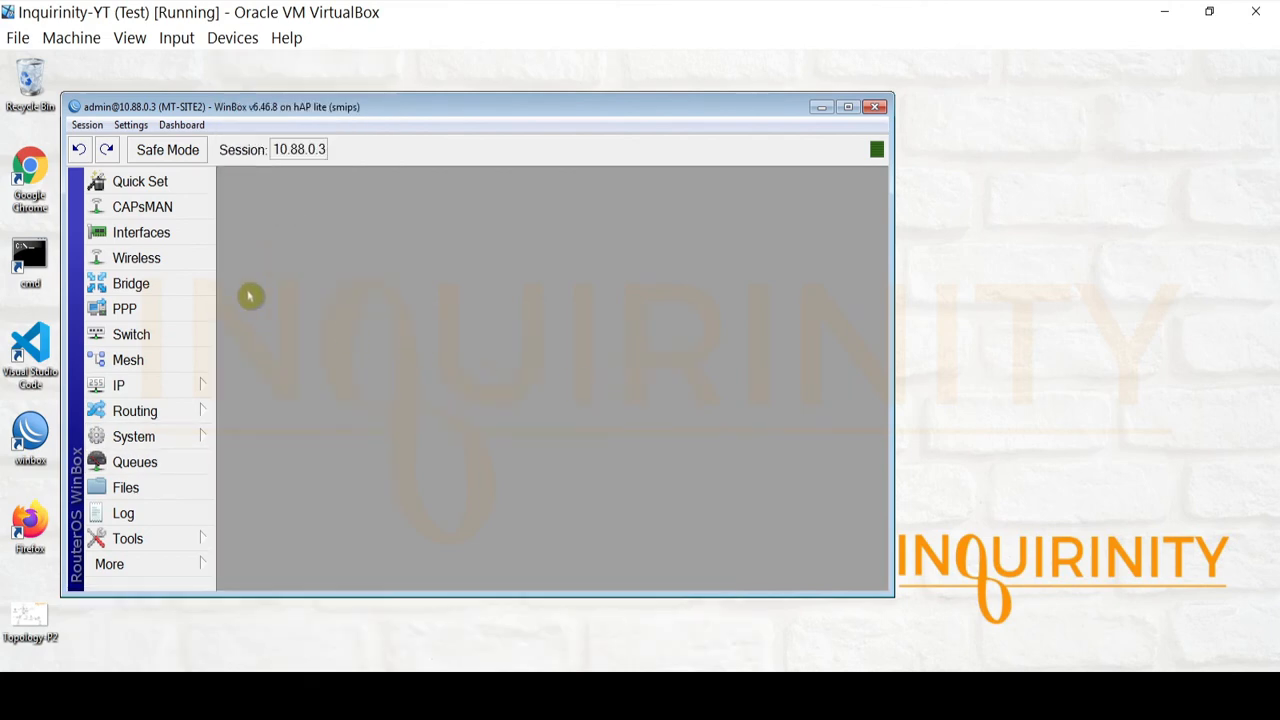
Open Bridge, select bridge1, view its Ports tab, and glance at the topology diagram
click(177, 283)
click(246, 210)
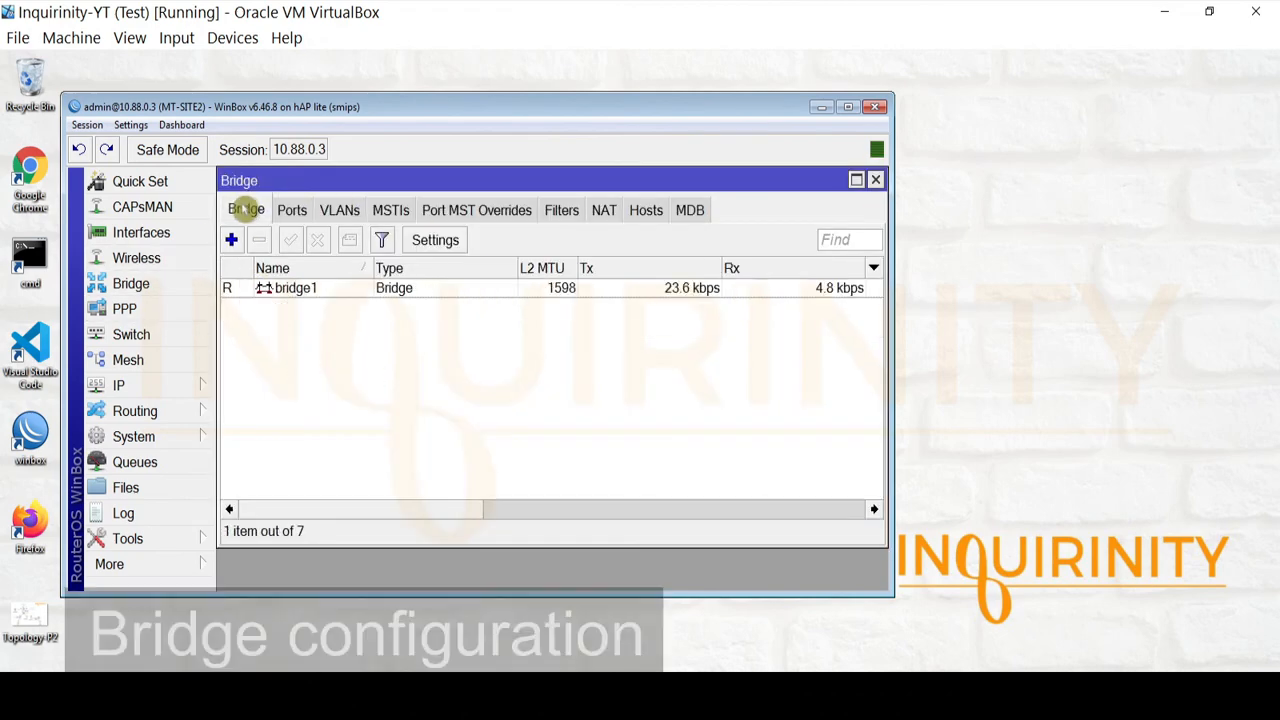
click(288, 292)
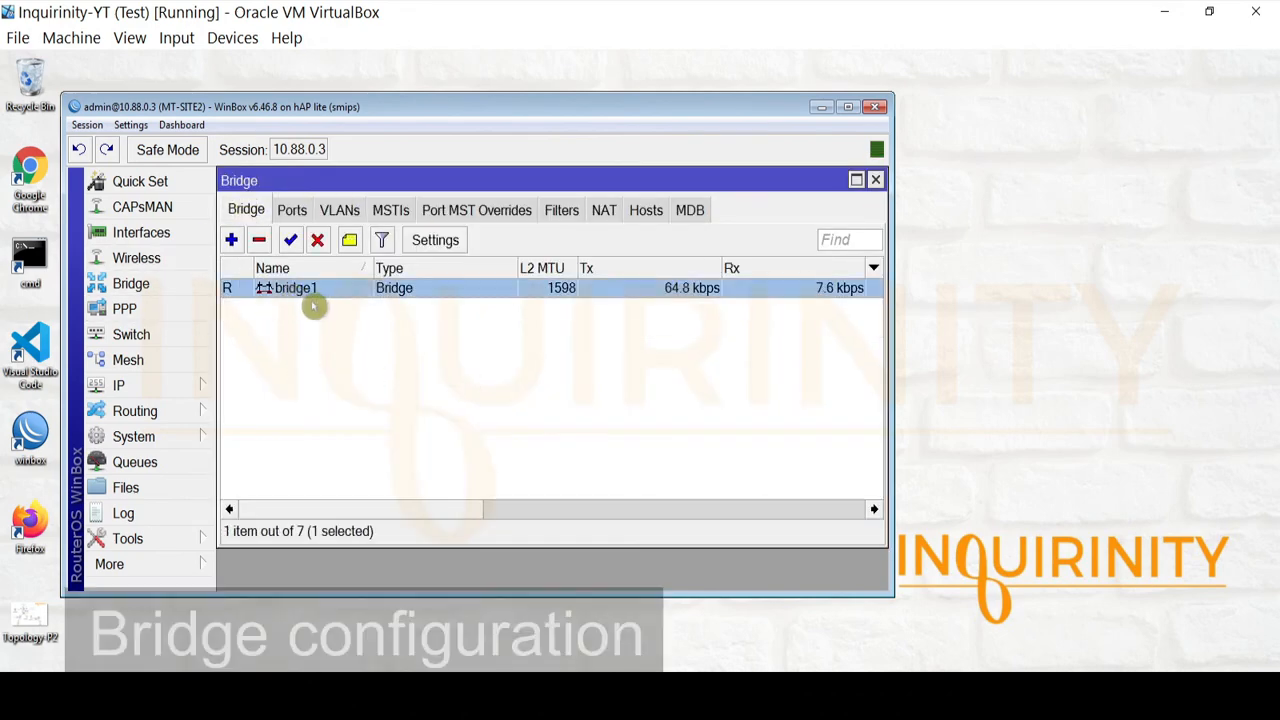
click(300, 211)
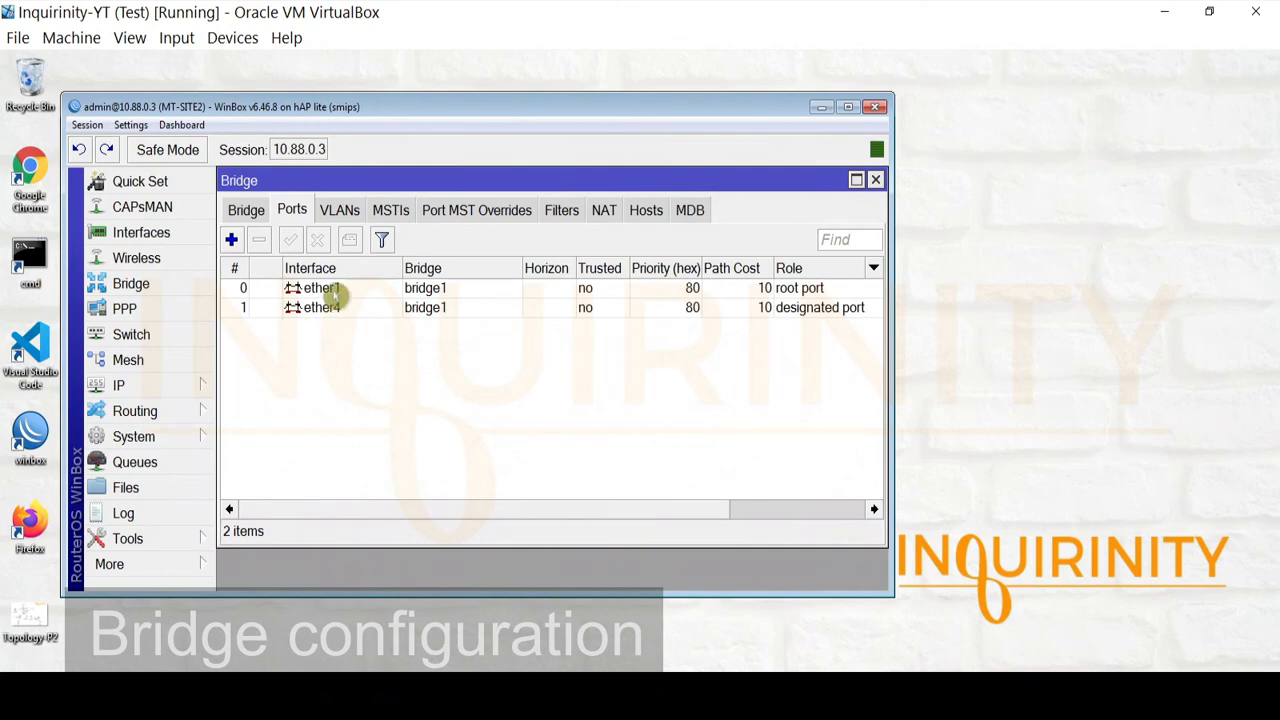
click(333, 290)
click(222, 687)
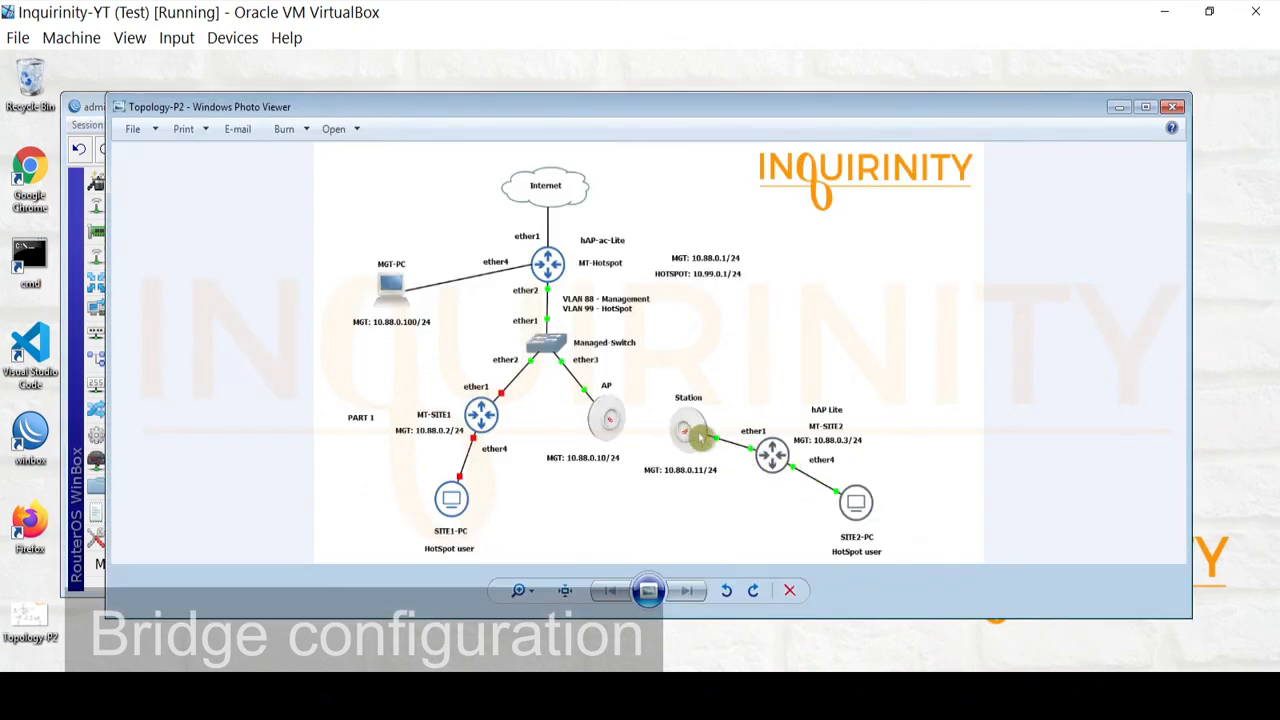
key(alt+F4)
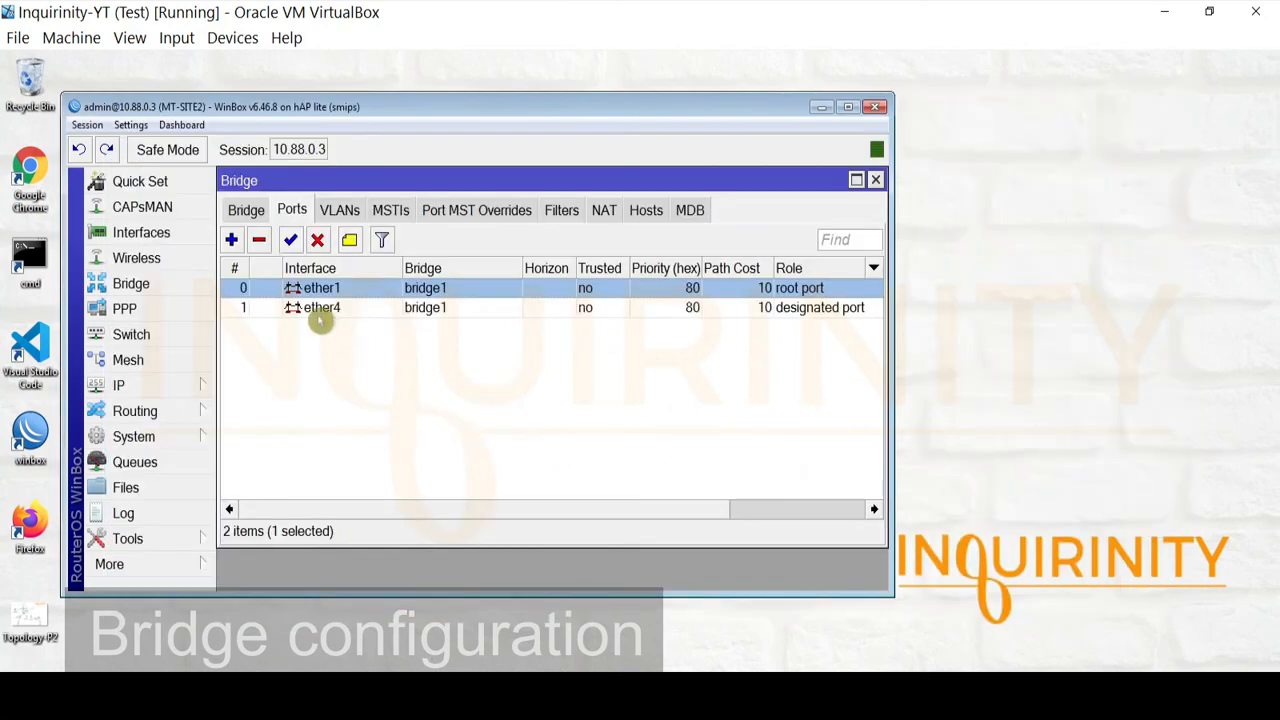
Inspect ether1 and ether4 port VLAN settings, then show the bridge VLAN table for VLANs 88 and 99
click(322, 312)
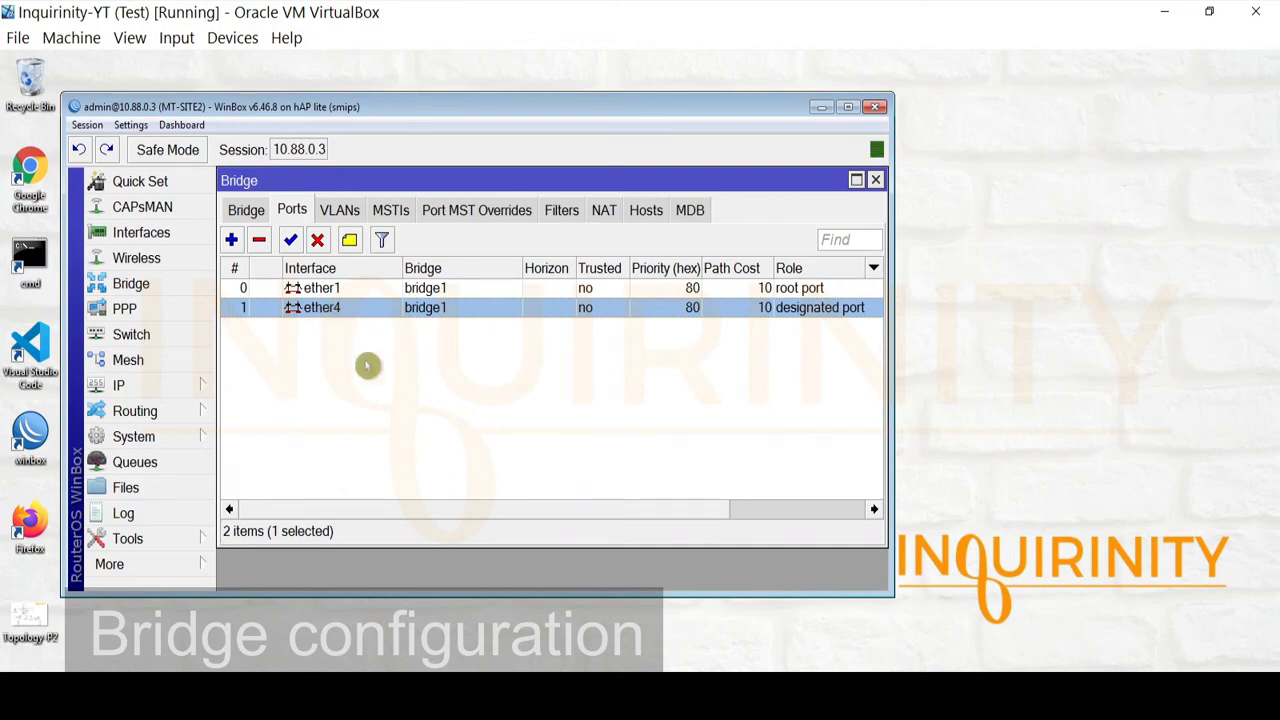
double_click(322, 289)
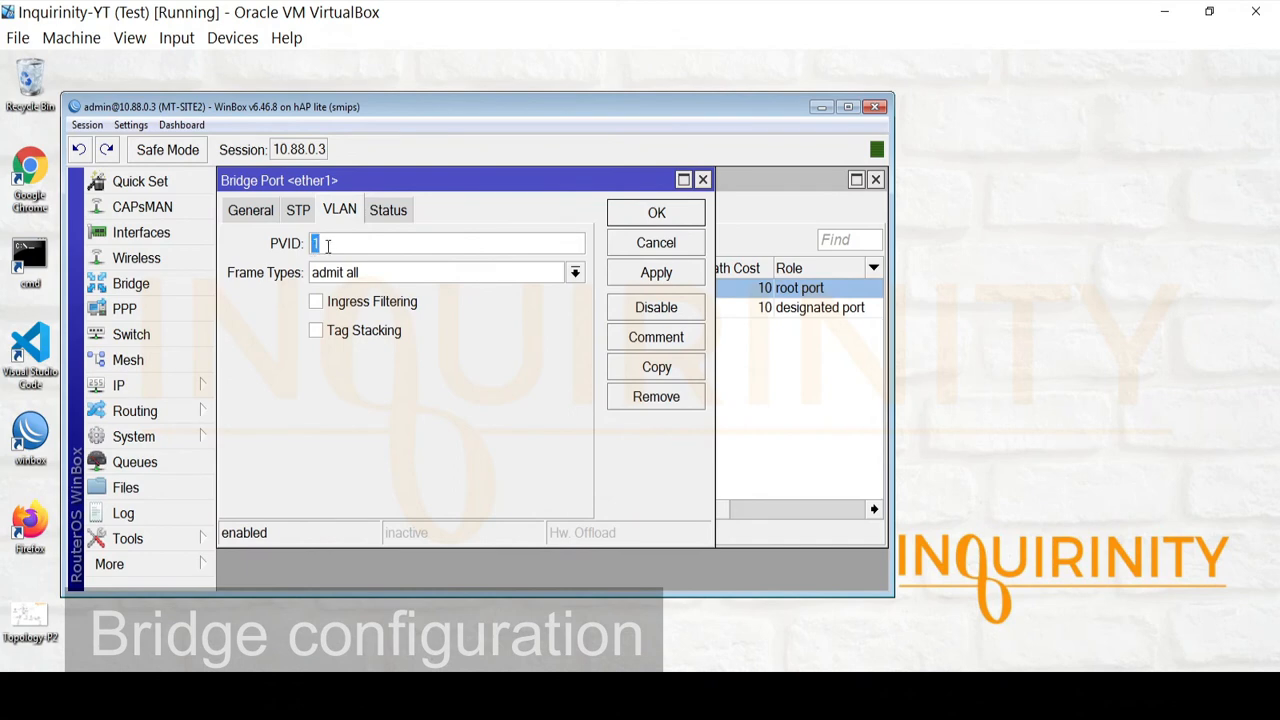
click(659, 232)
double_click(322, 310)
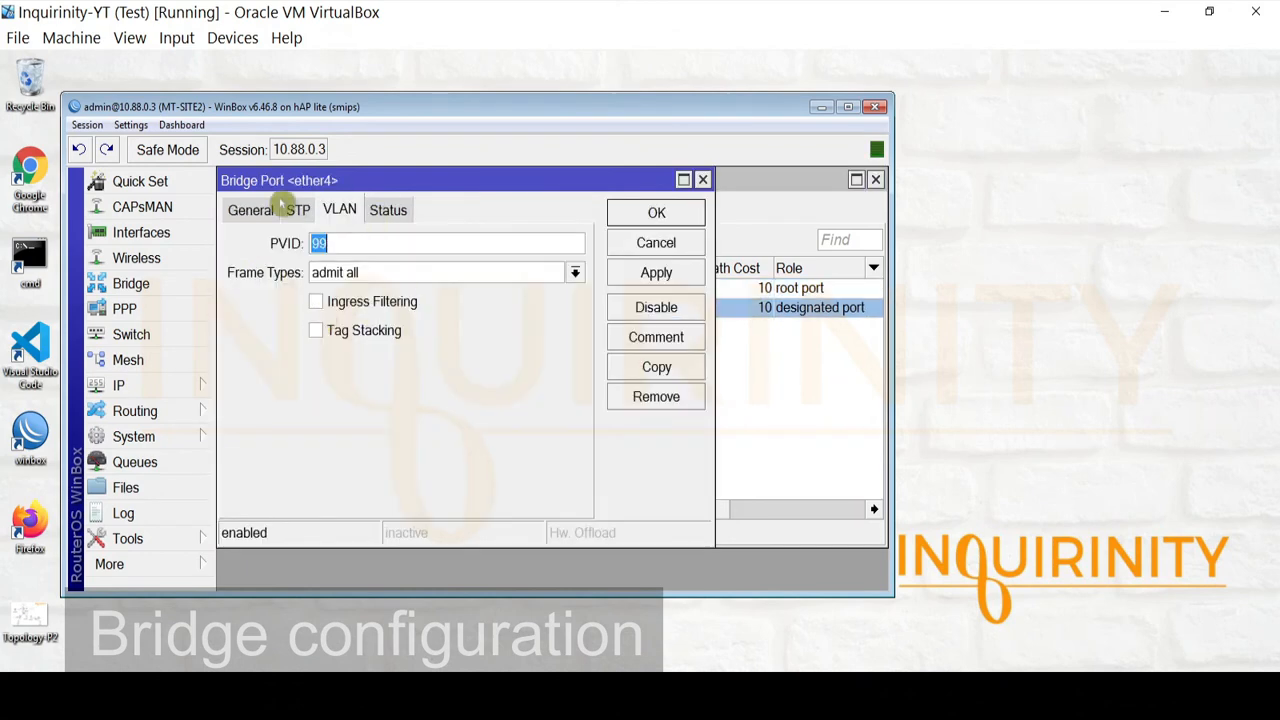
drag(343, 187, 599, 313)
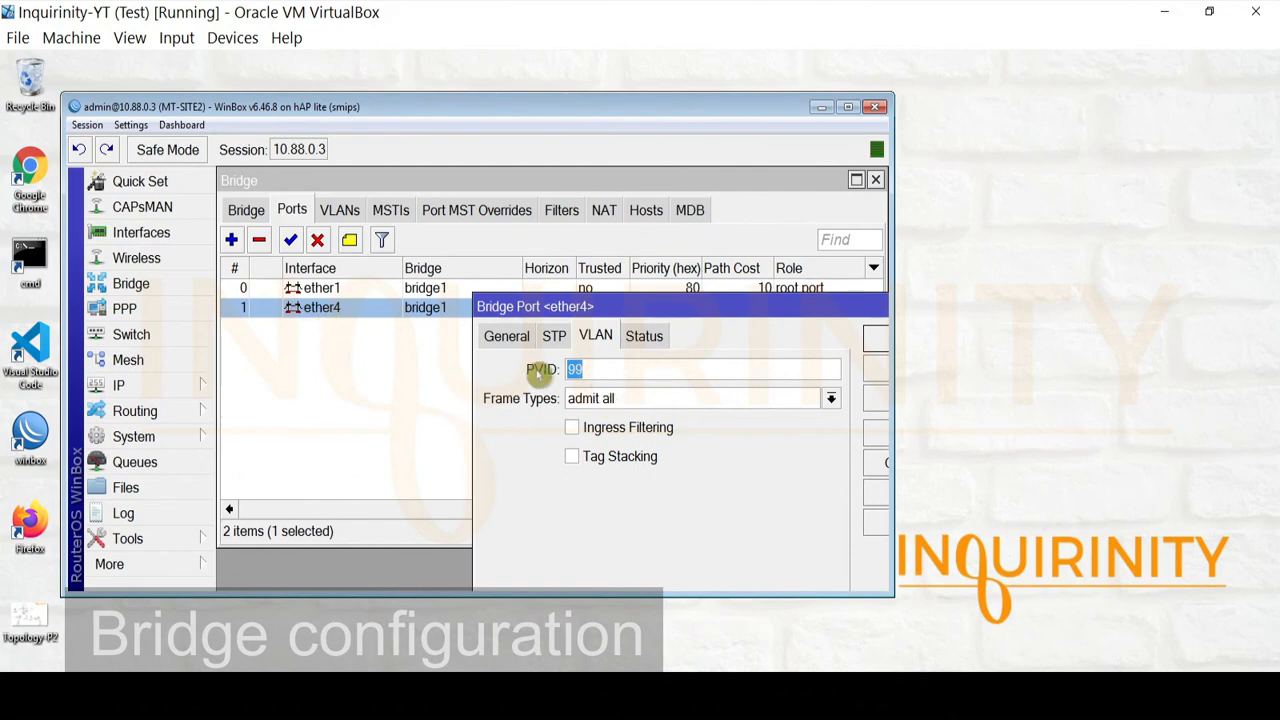
drag(673, 306, 441, 340)
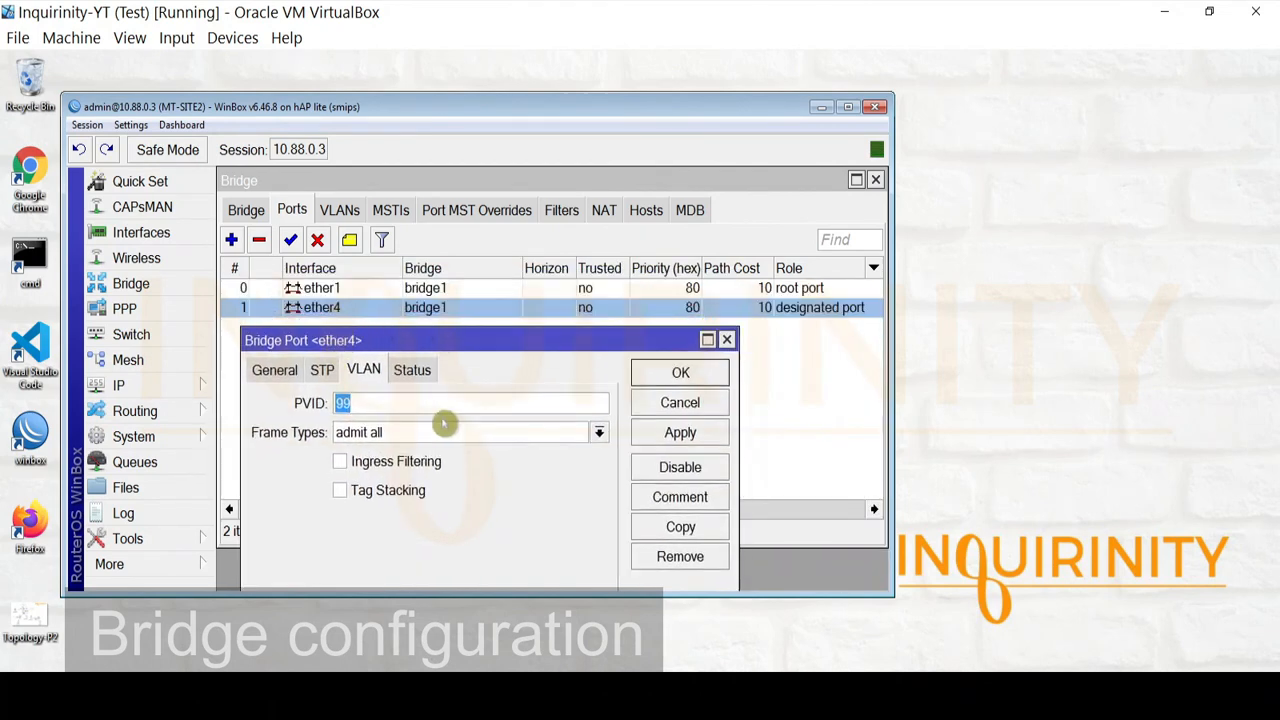
click(182, 690)
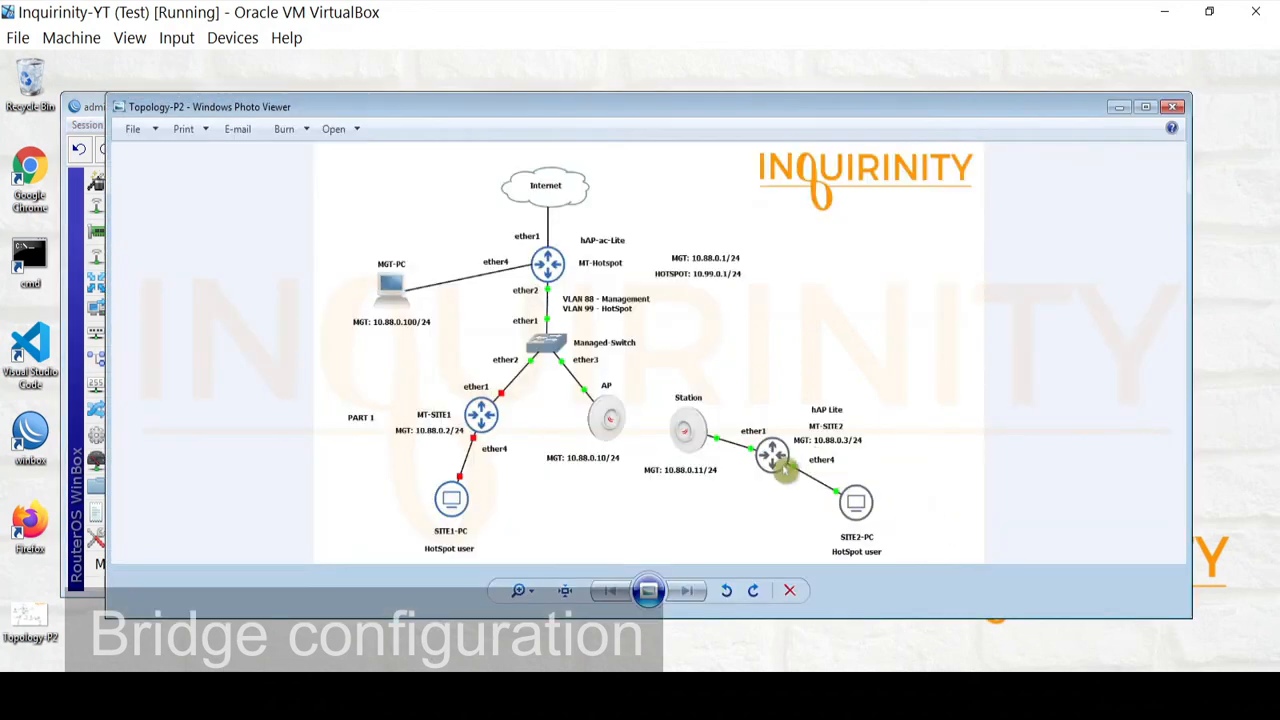
click(1120, 112)
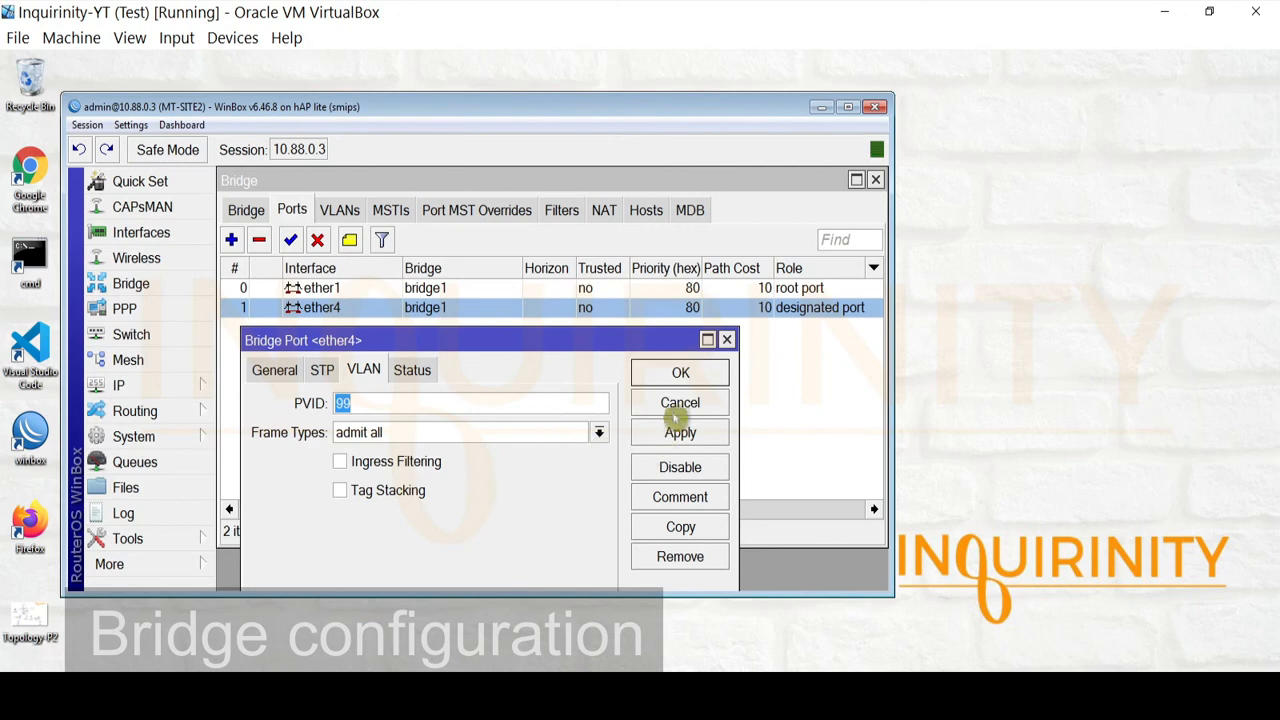
click(678, 406)
click(340, 210)
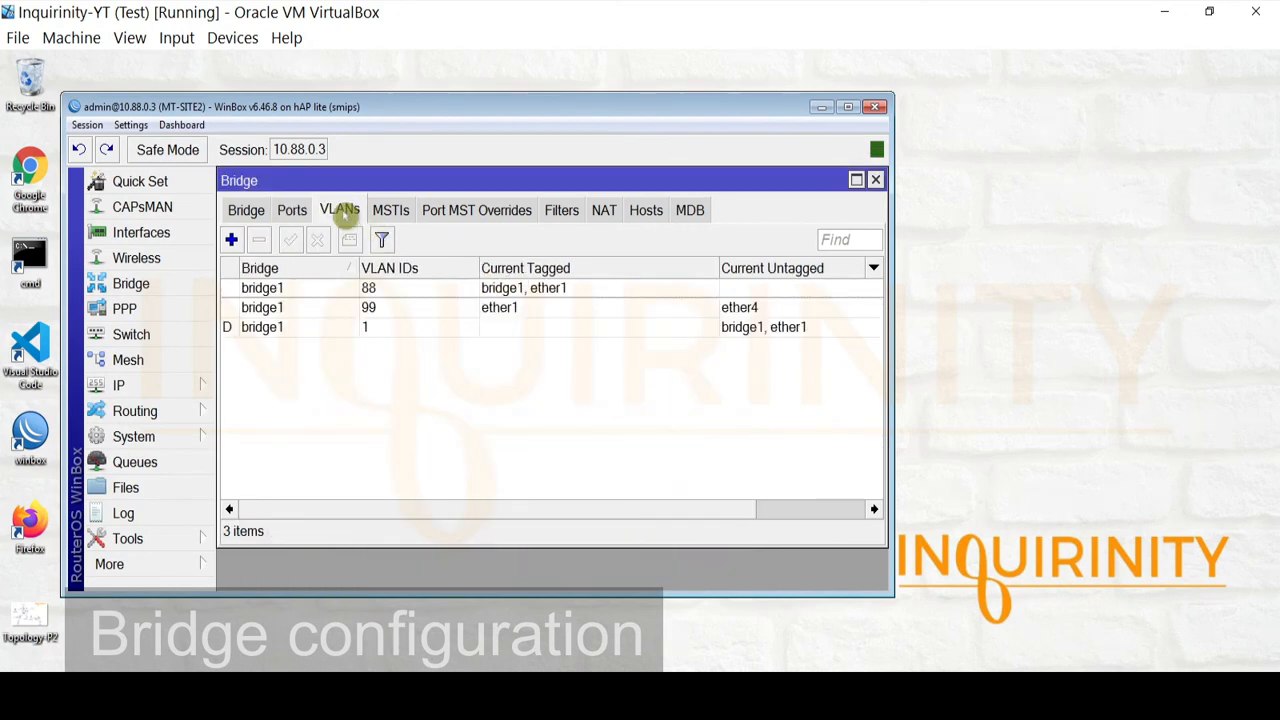
Inspect the bridge VLAN 88 and VLAN 99 entries without changing them
double_click(294, 287)
drag(417, 290, 278, 293)
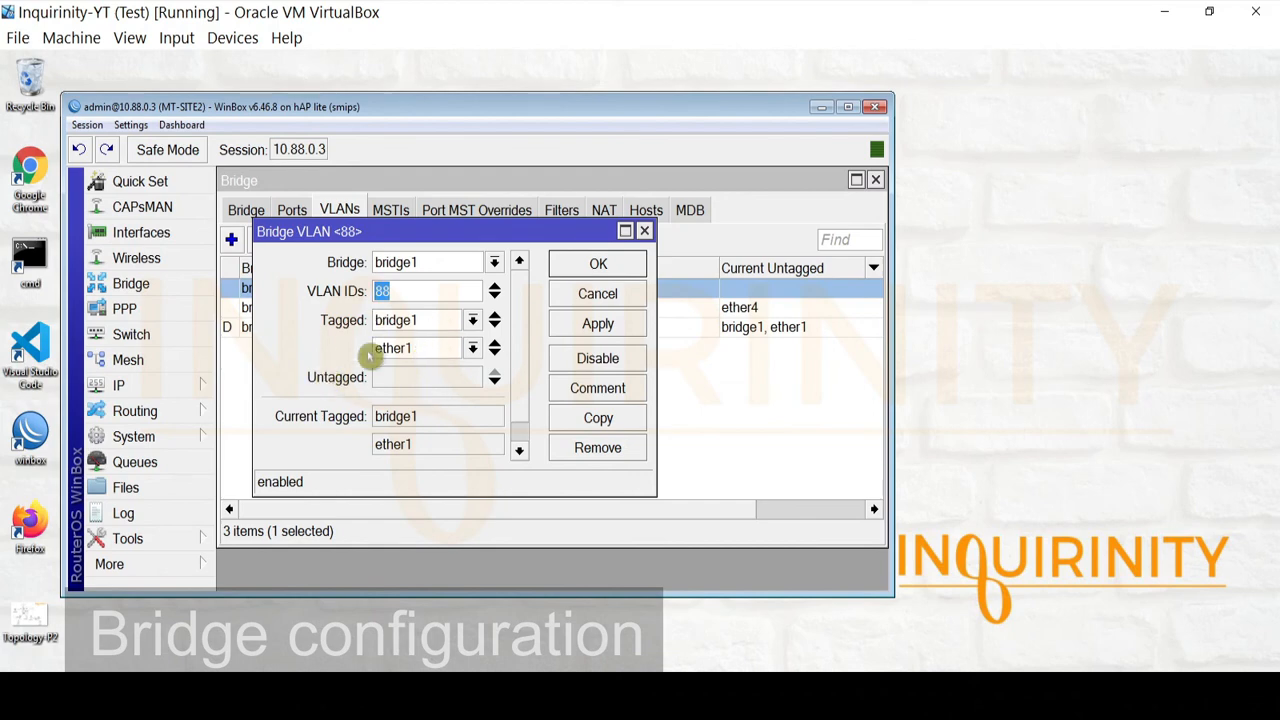
click(571, 291)
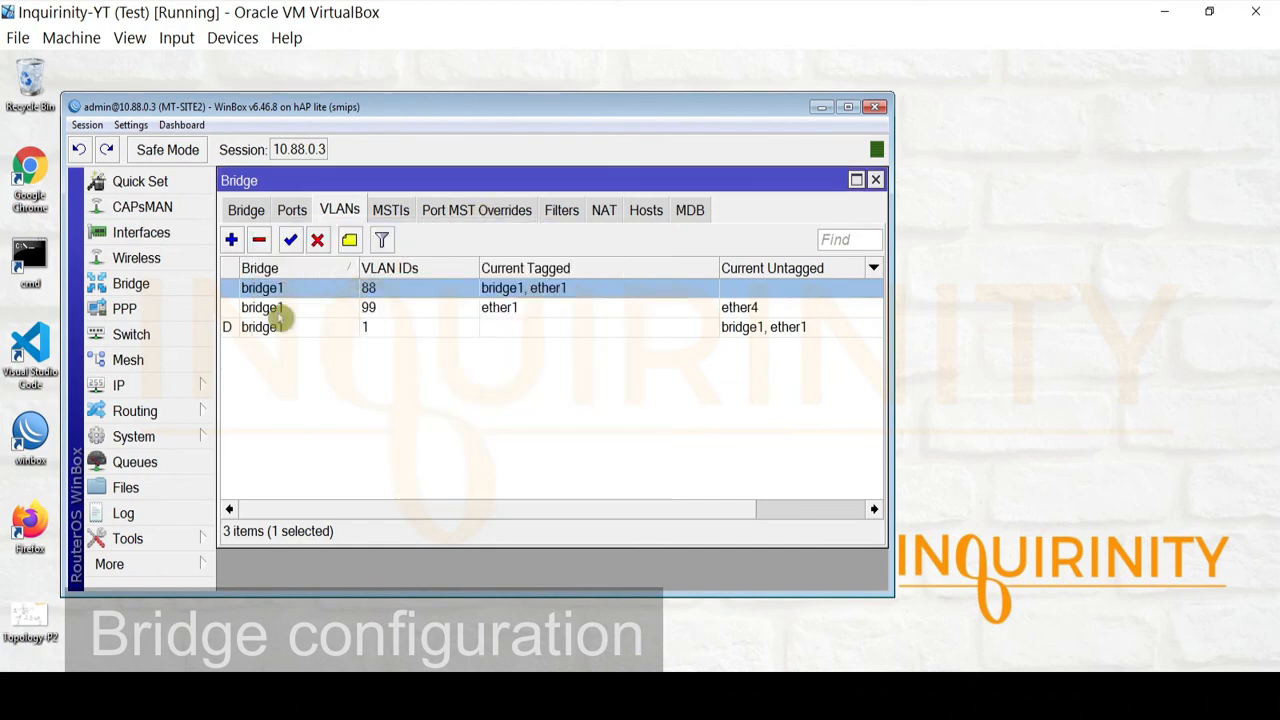
double_click(282, 310)
key(Tab)
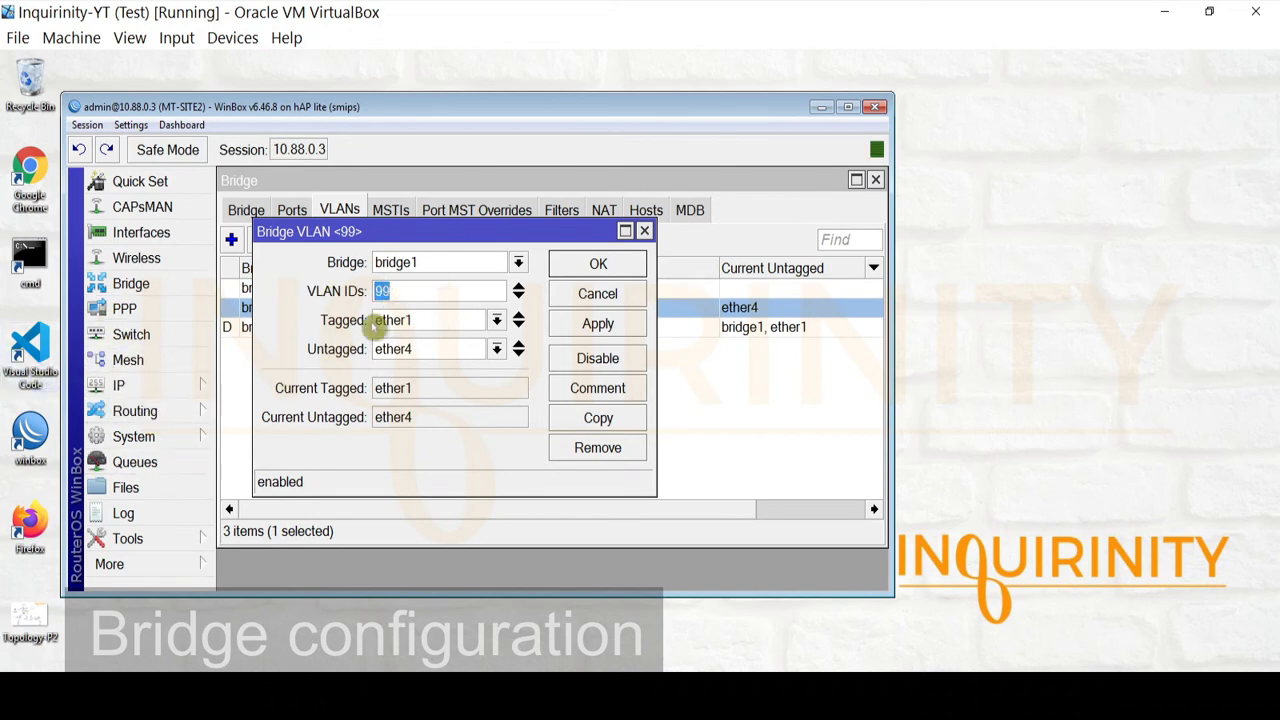
drag(338, 237, 524, 236)
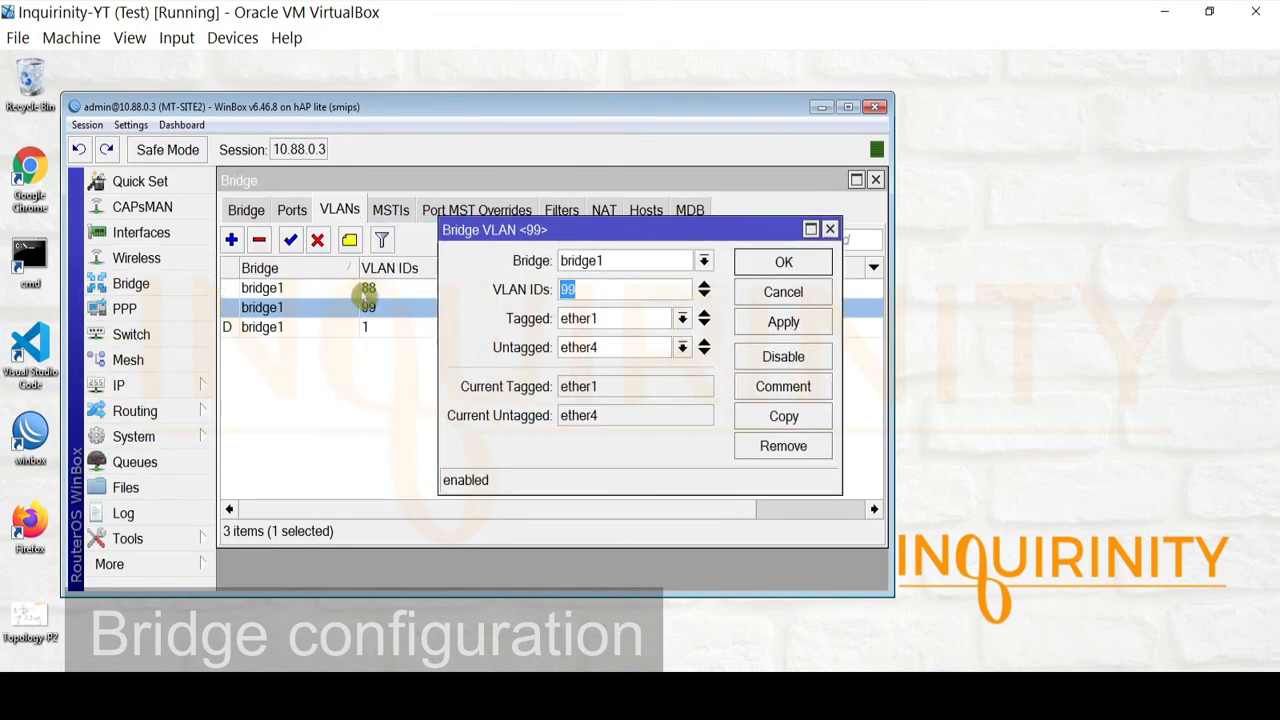
drag(614, 230, 478, 221)
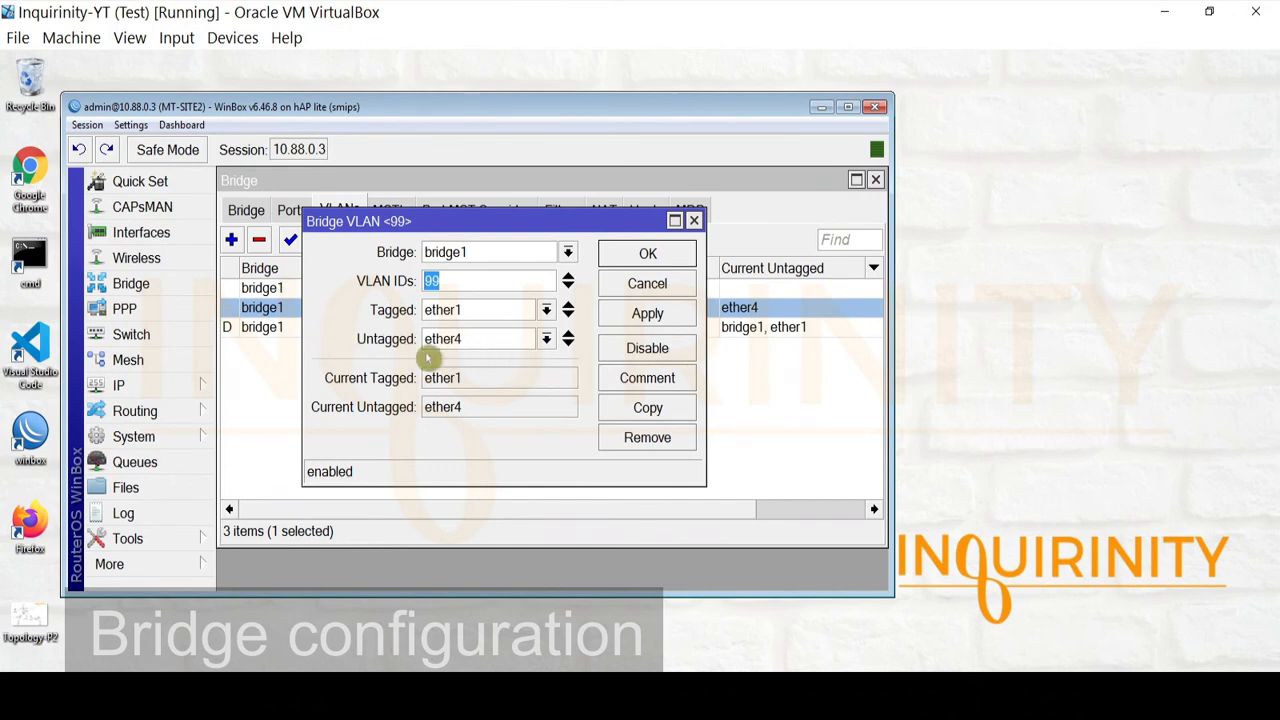
click(647, 283)
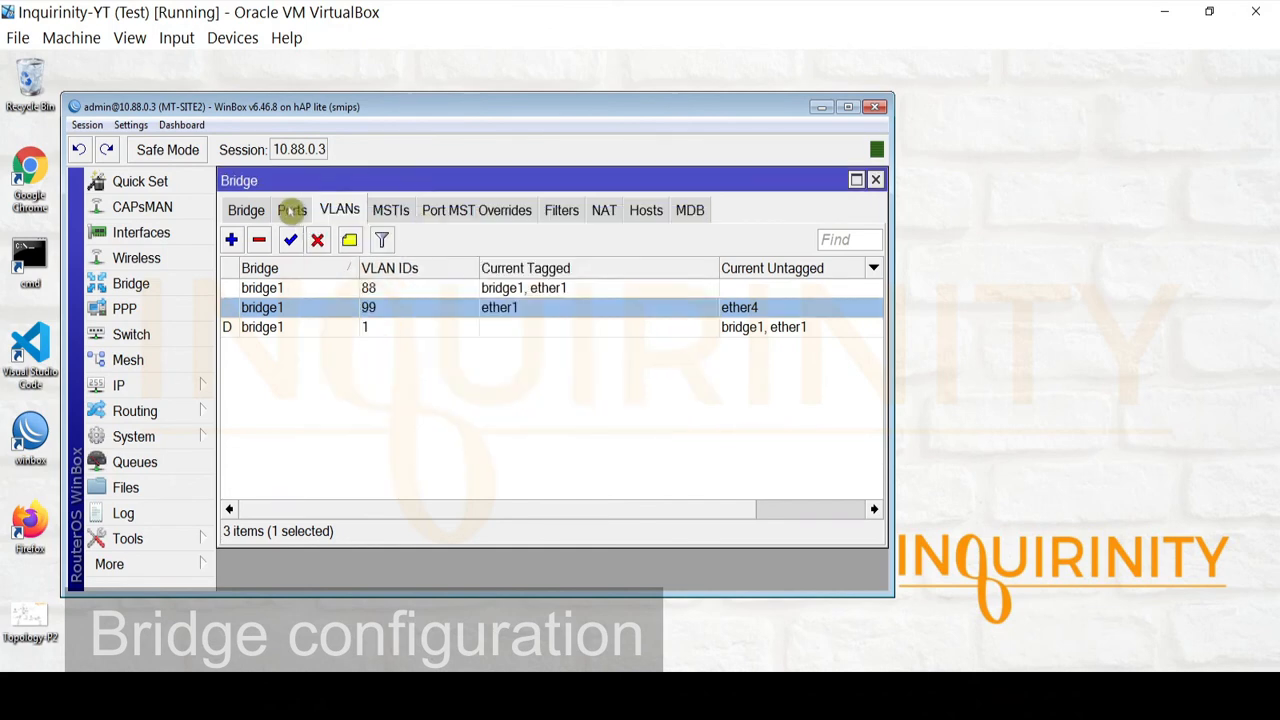
Confirm ether4's PVID is 99 in Ports, then recheck the VLAN 99 entry
click(291, 210)
double_click(320, 307)
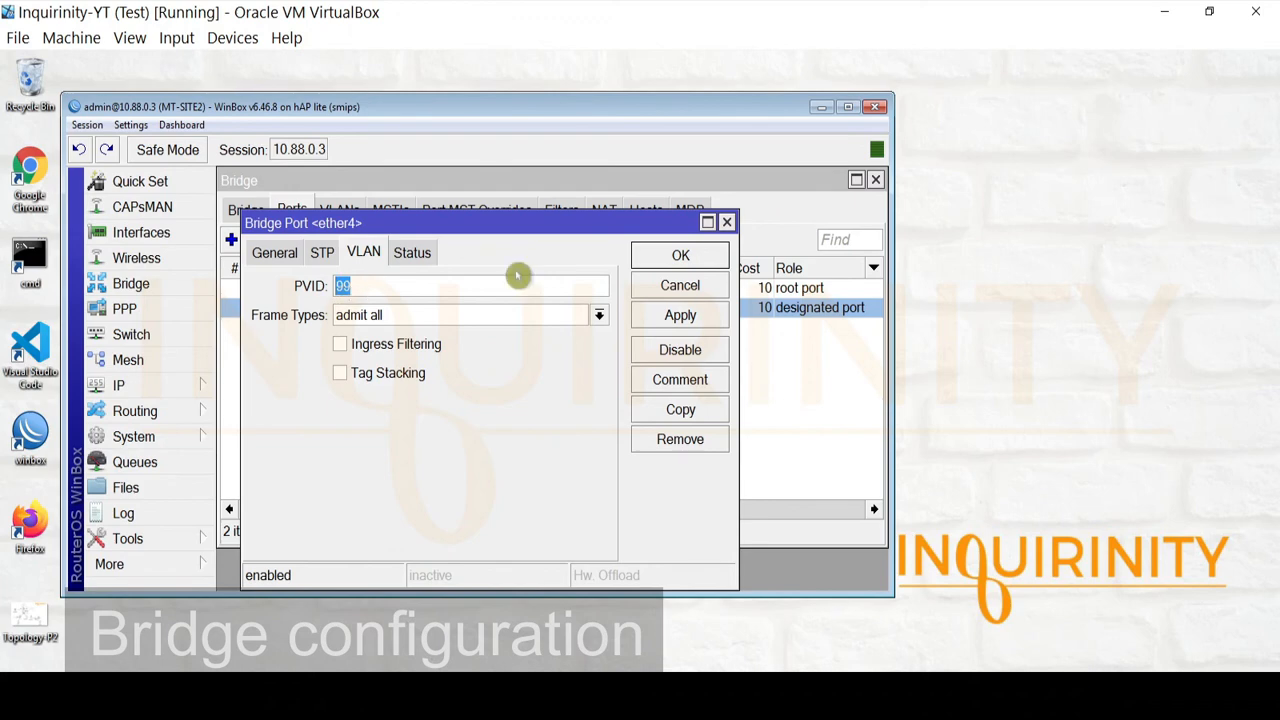
drag(486, 223, 481, 333)
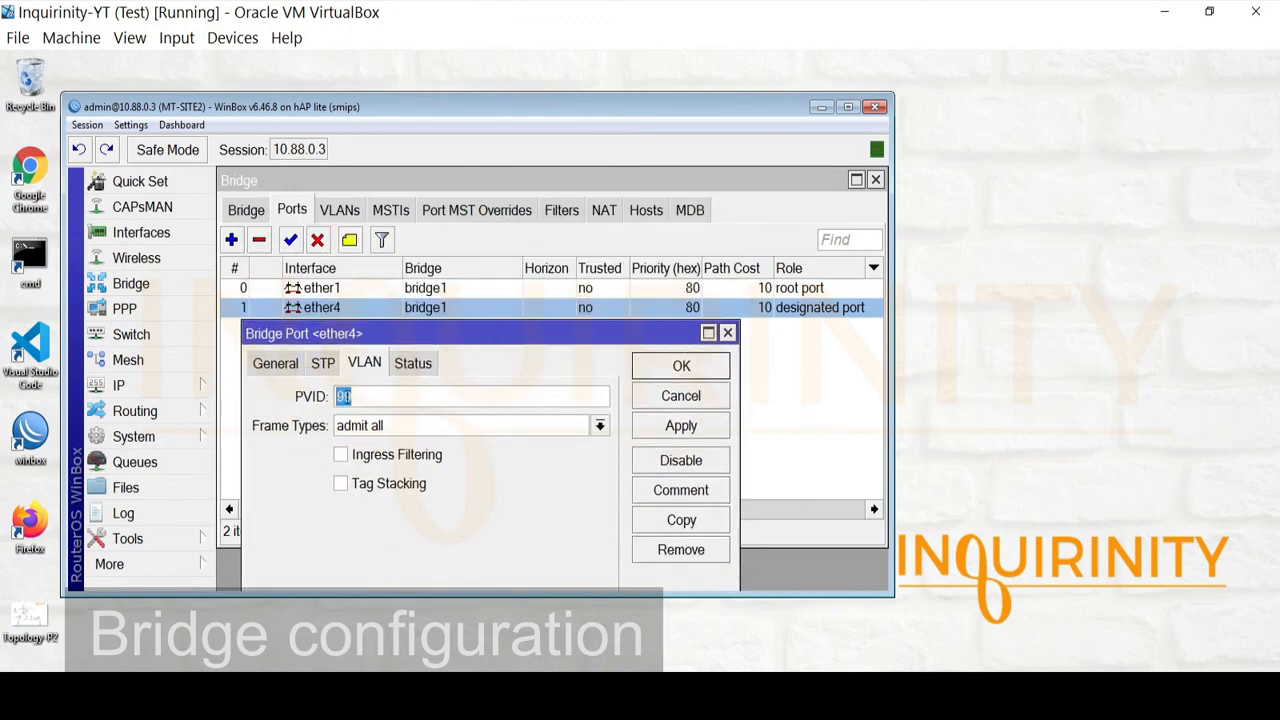
click(640, 394)
click(338, 210)
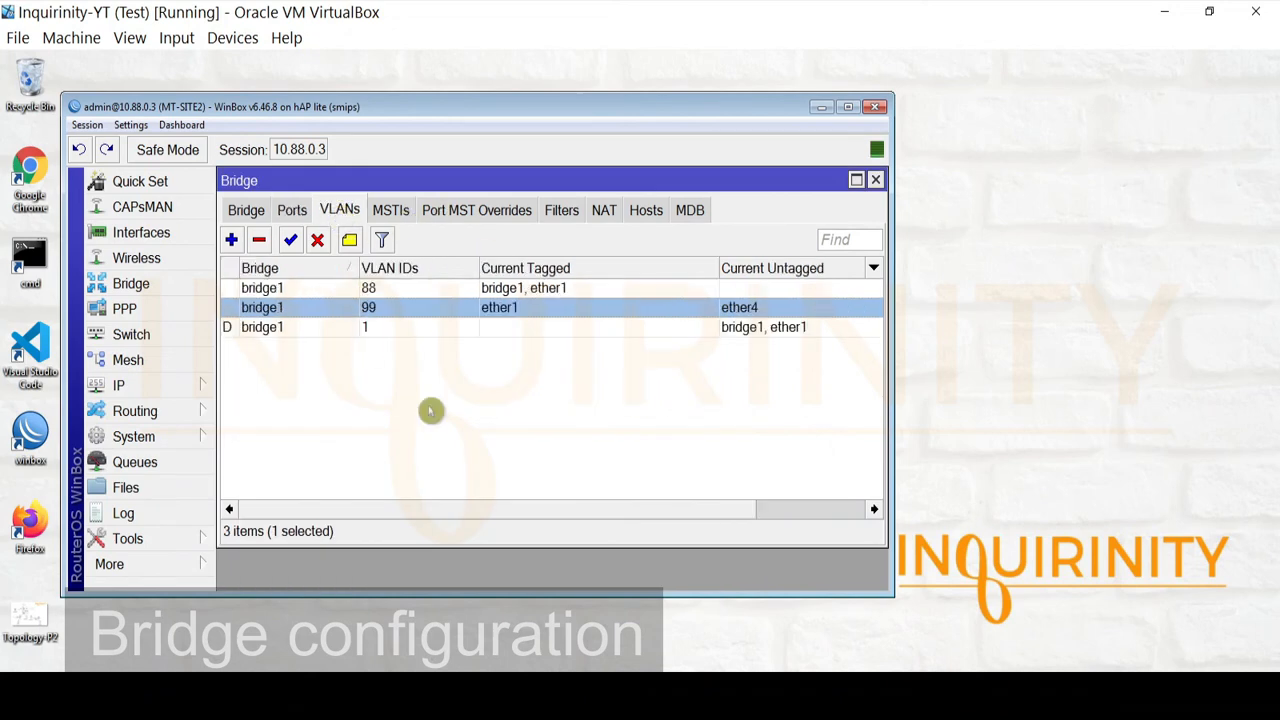
double_click(323, 309)
click(474, 283)
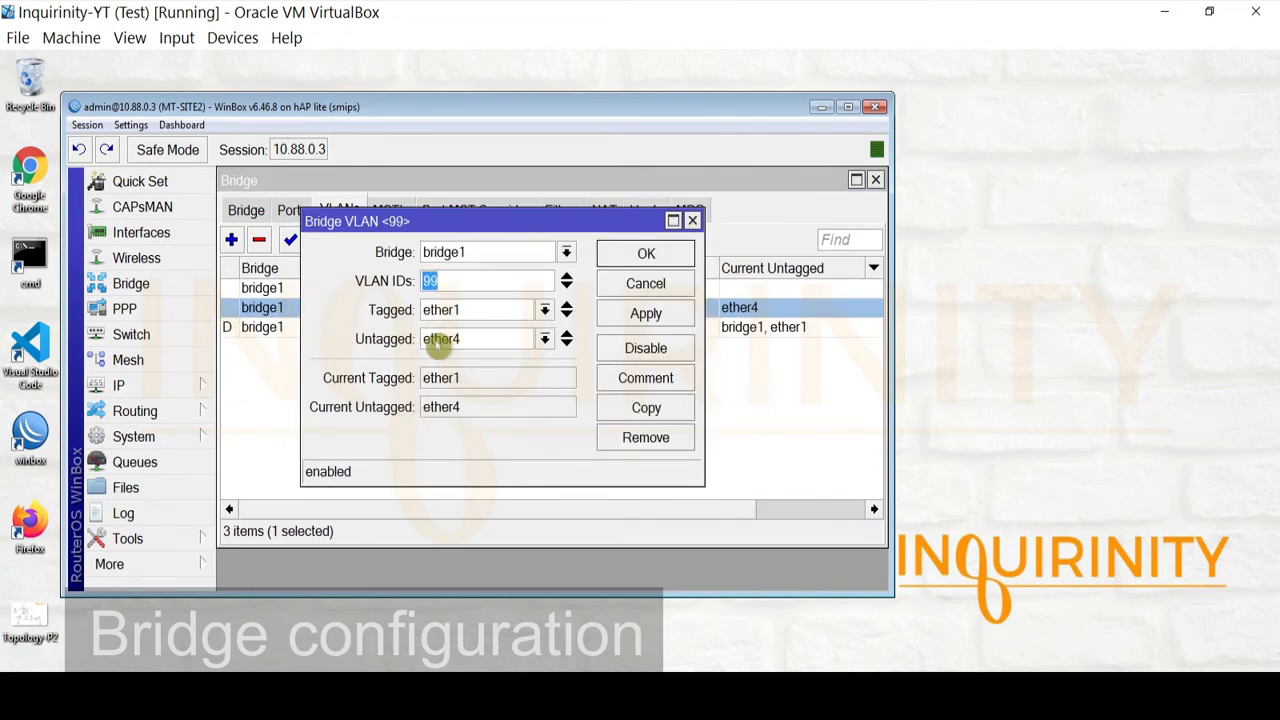
click(634, 287)
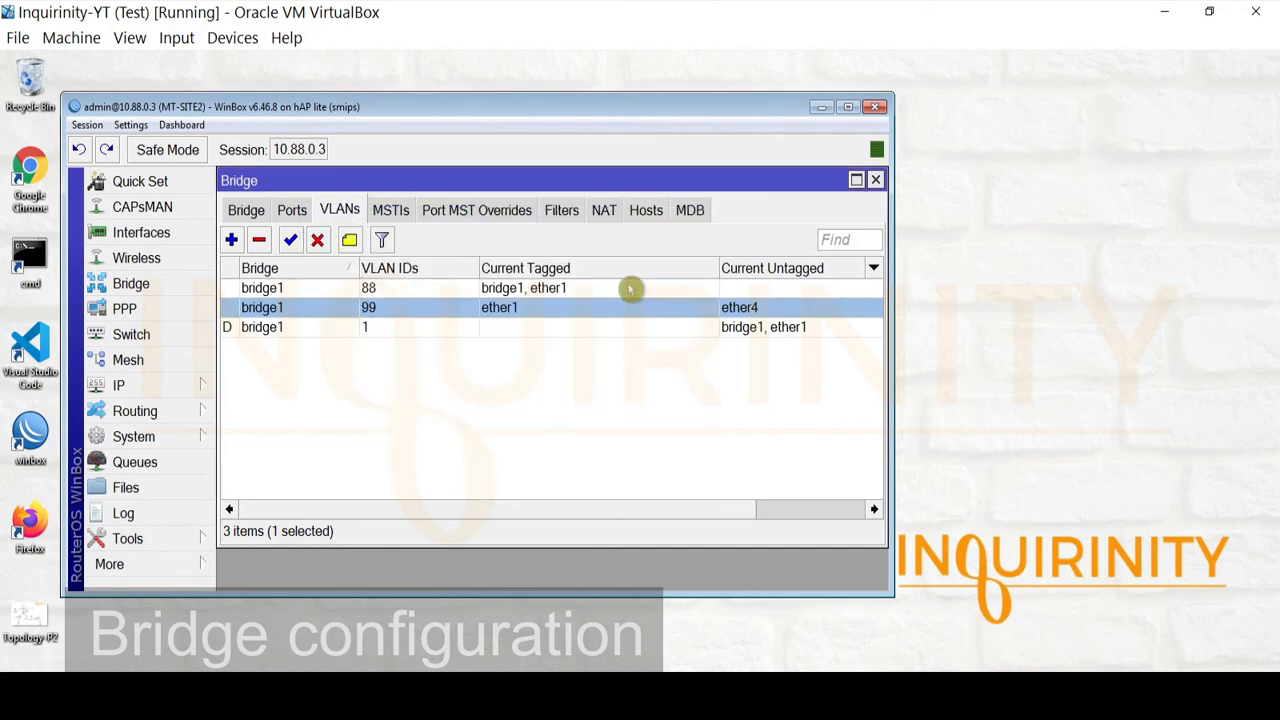
Verify bridge1 has VLAN Filtering enabled with PVID 1, then close the Bridge window
click(241, 209)
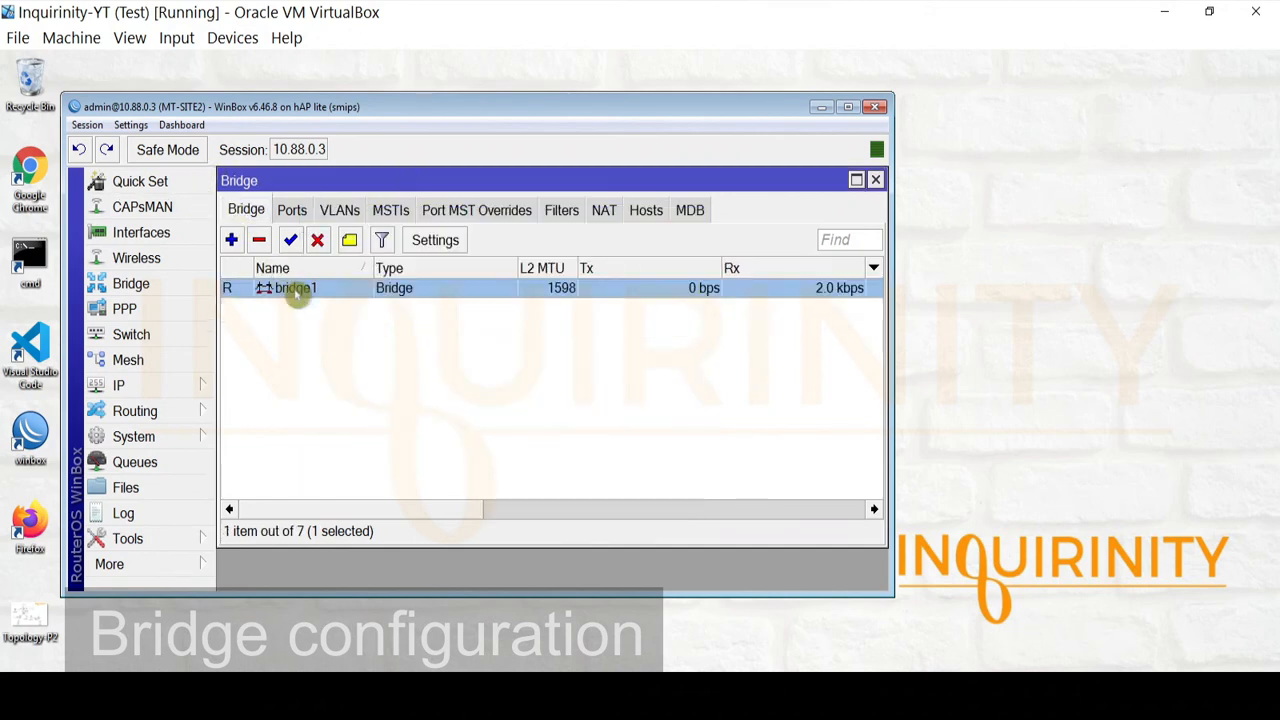
double_click(297, 290)
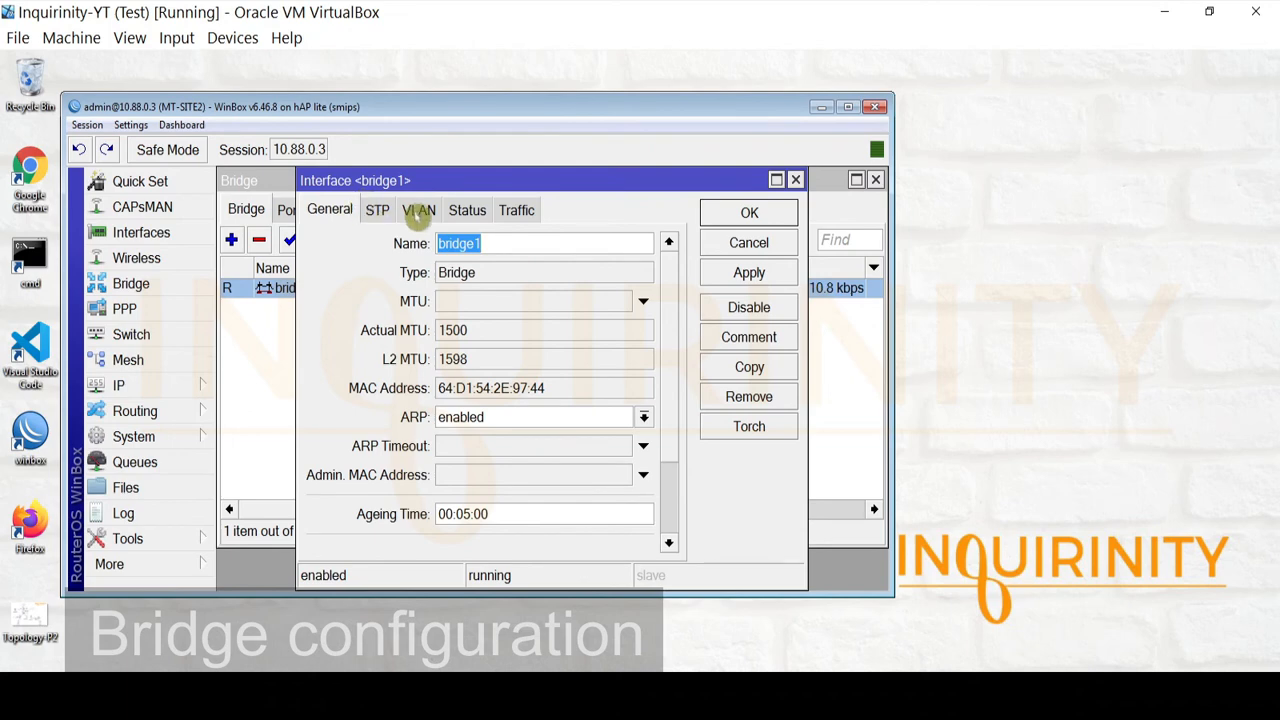
click(416, 210)
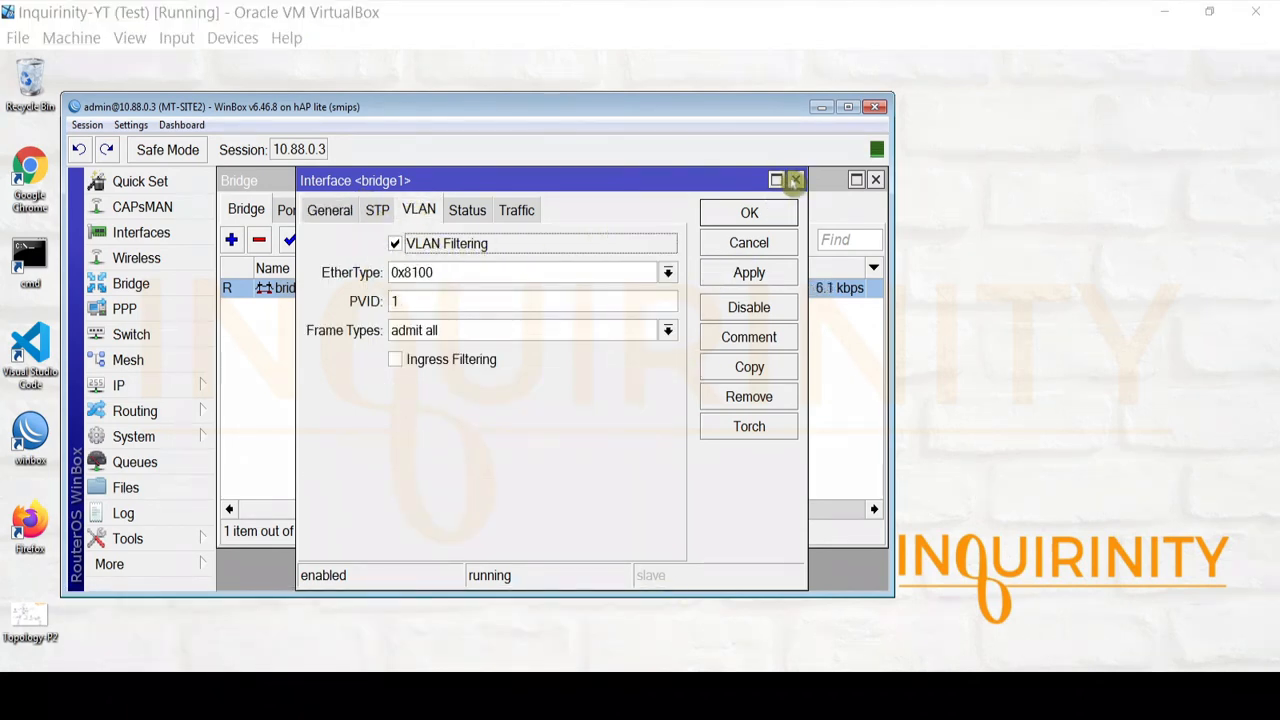
click(795, 180)
click(875, 180)
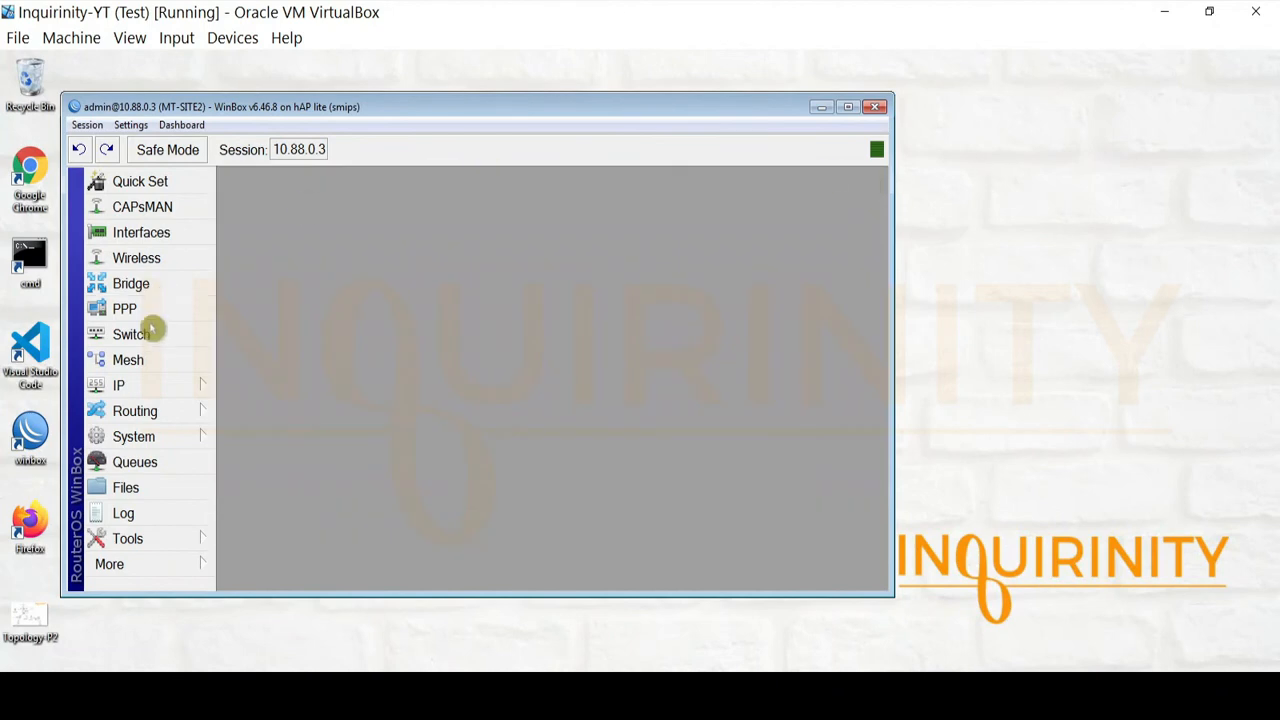
In Interfaces, confirm MGT-VLAN88 is VLAN ID 88 on bridge1, then close the list
click(150, 233)
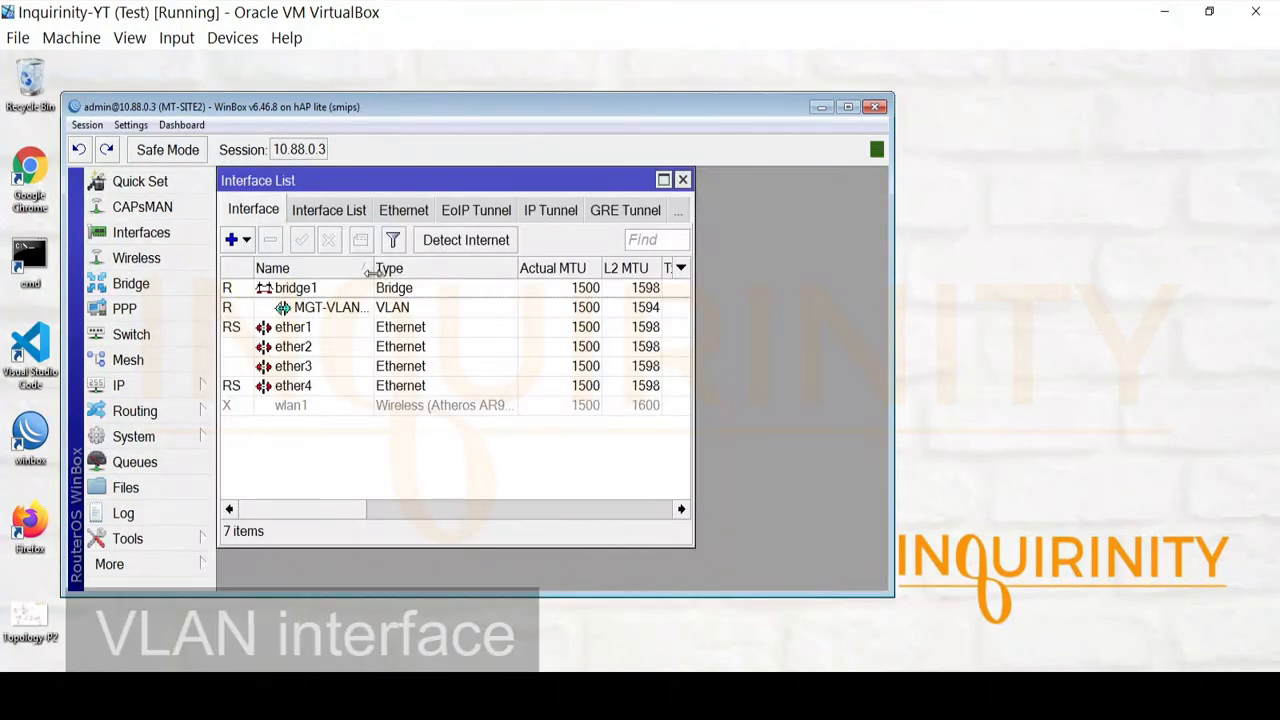
drag(372, 270, 447, 272)
click(345, 312)
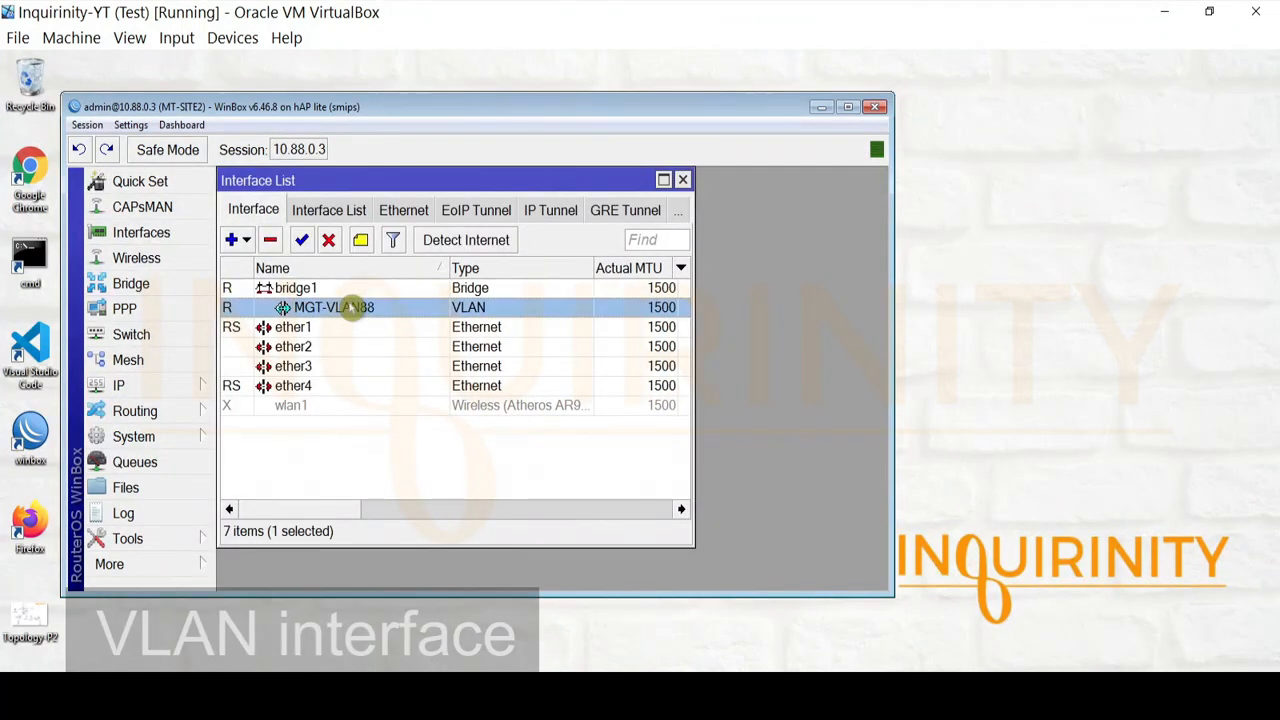
click(363, 289)
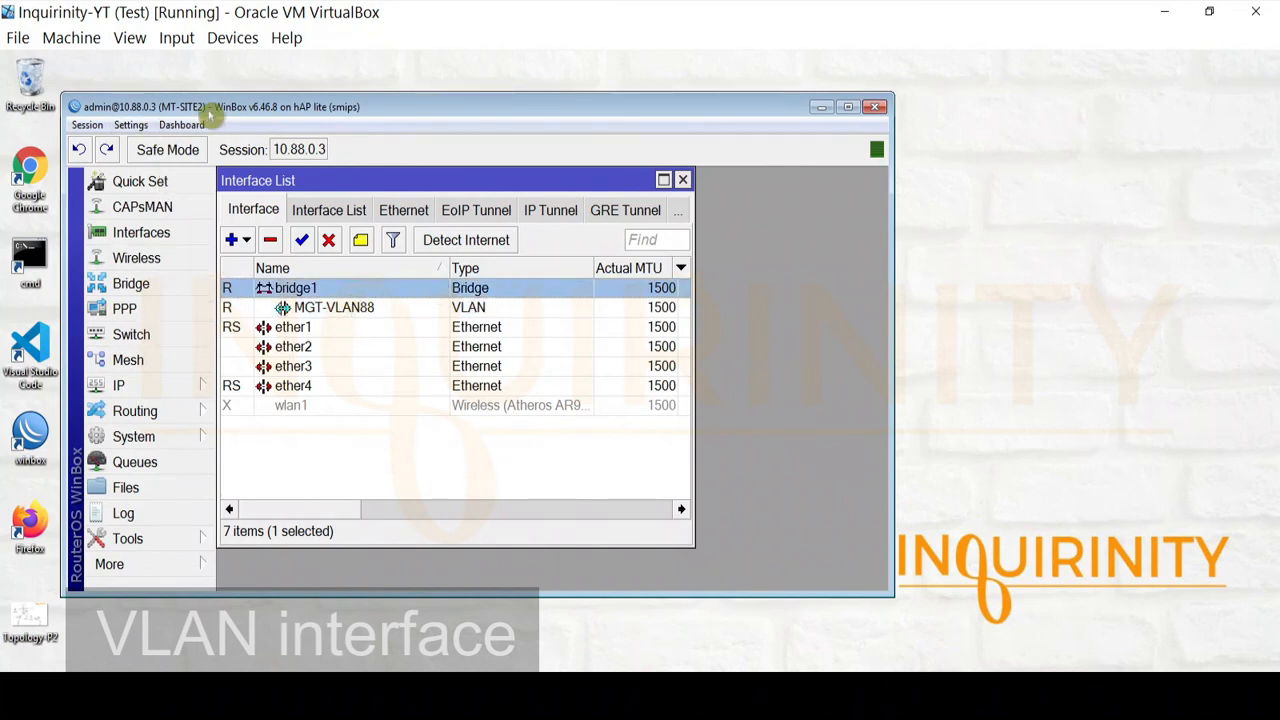
double_click(357, 308)
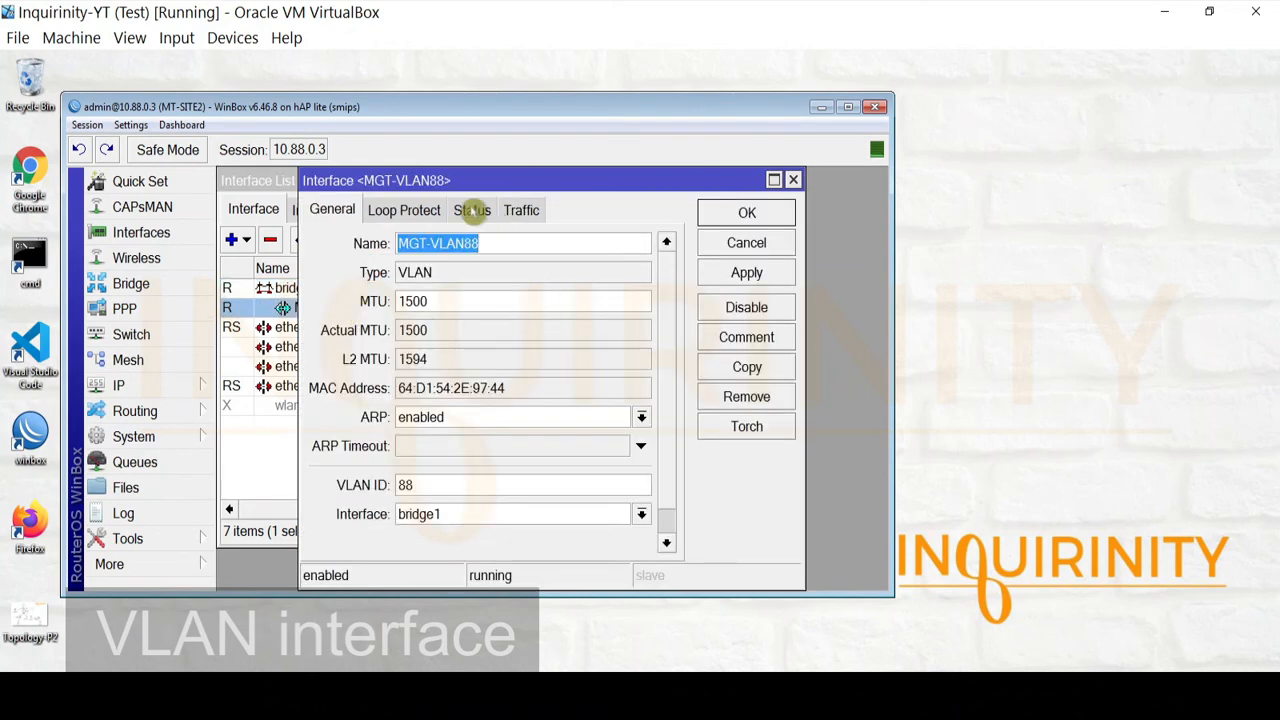
scroll(680, 340, down, 1)
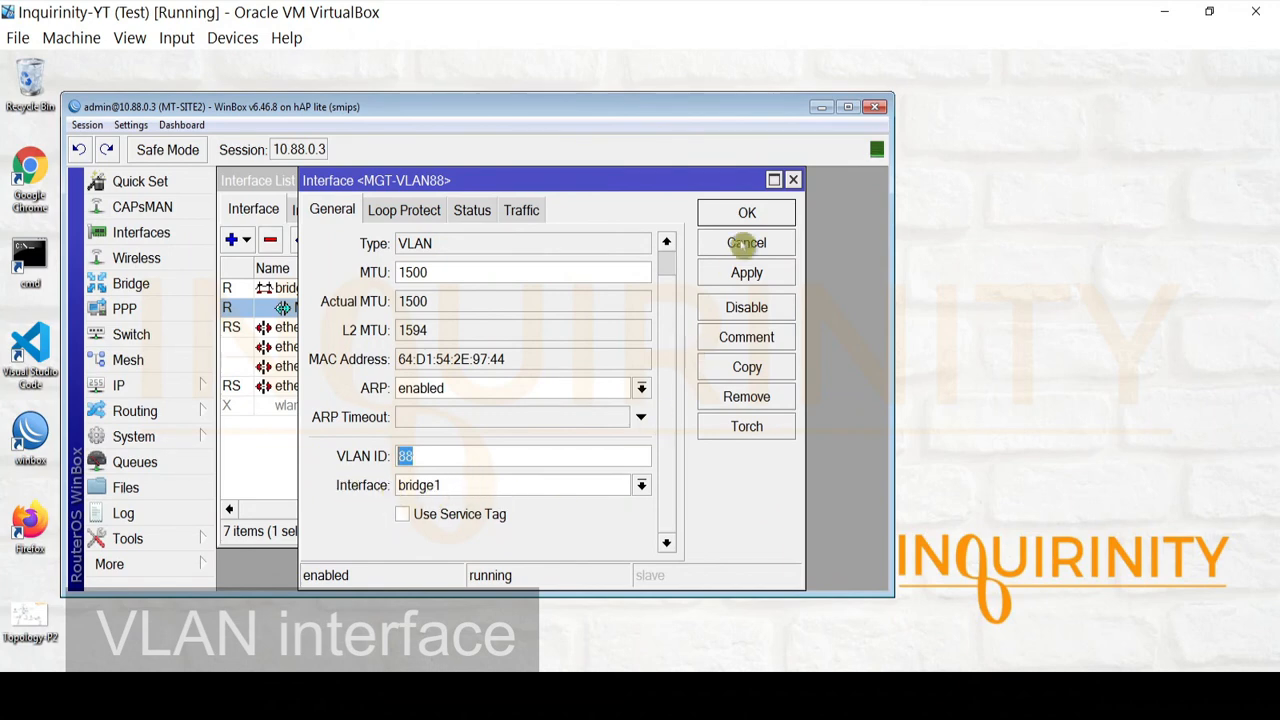
click(746, 243)
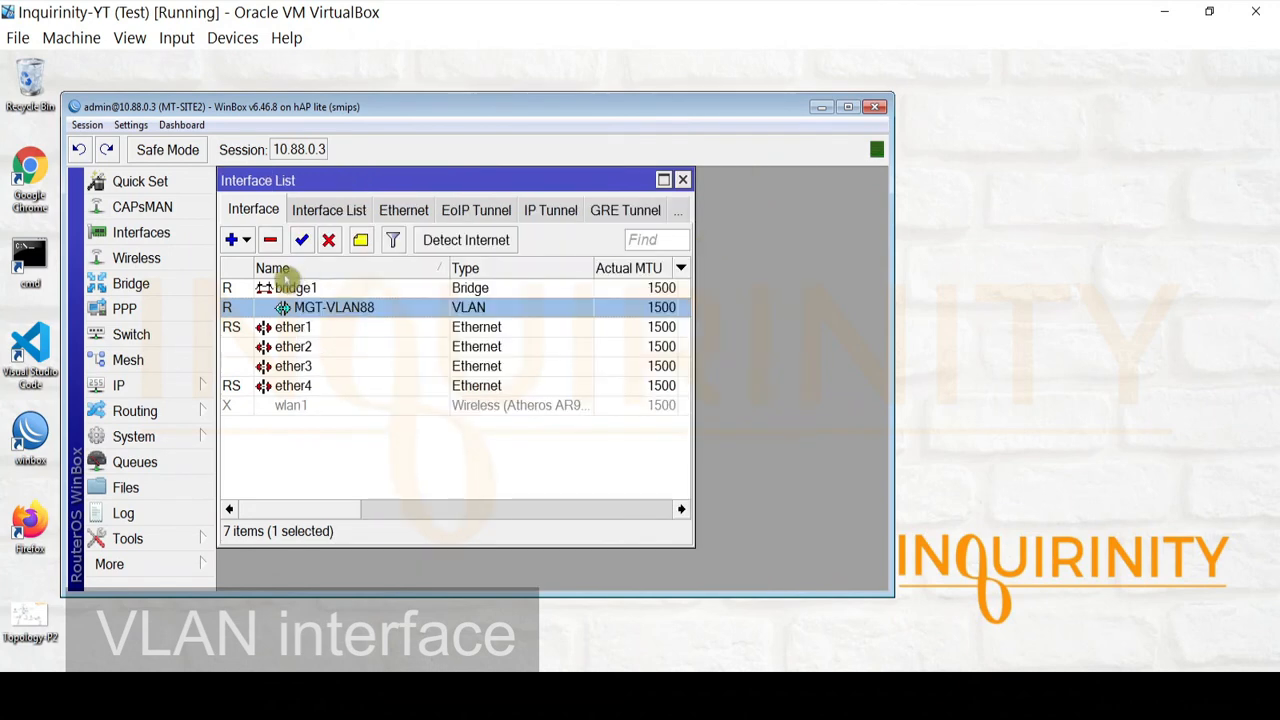
click(682, 180)
click(163, 386)
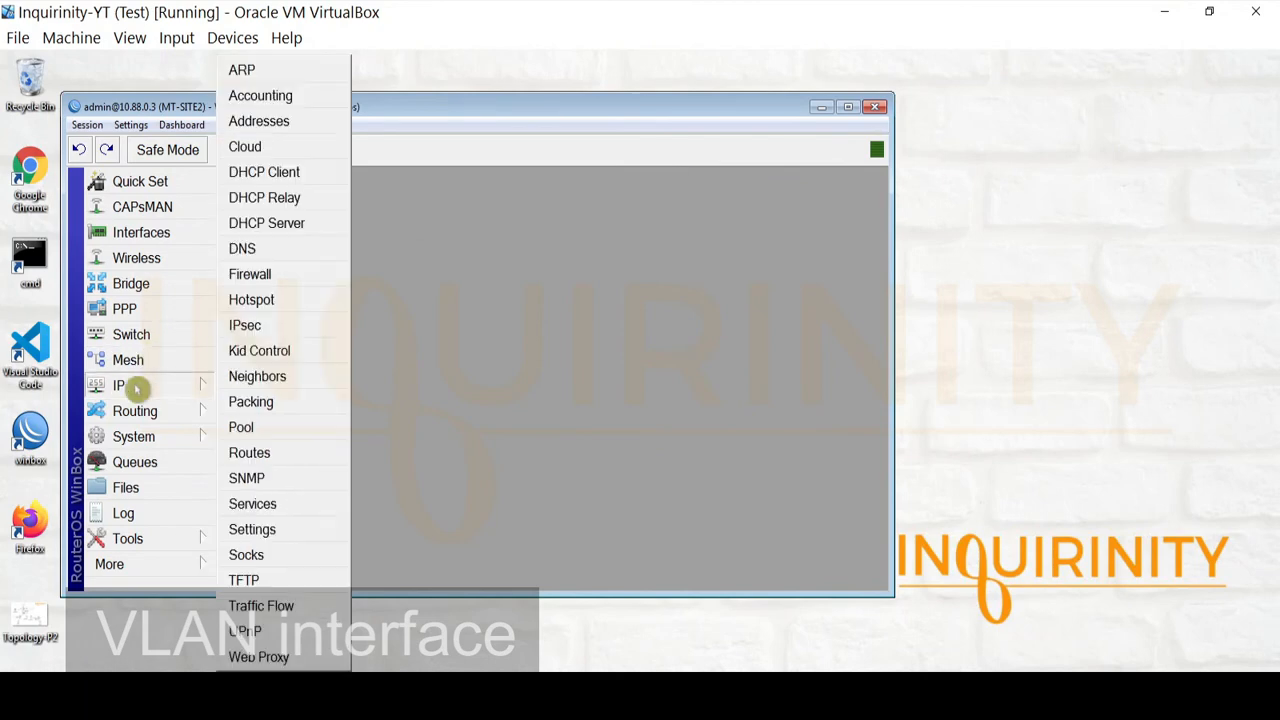
Verify IP address 10.88.0.3/24 is assigned to MGT-VLAN88, then close the address list
click(313, 126)
click(443, 255)
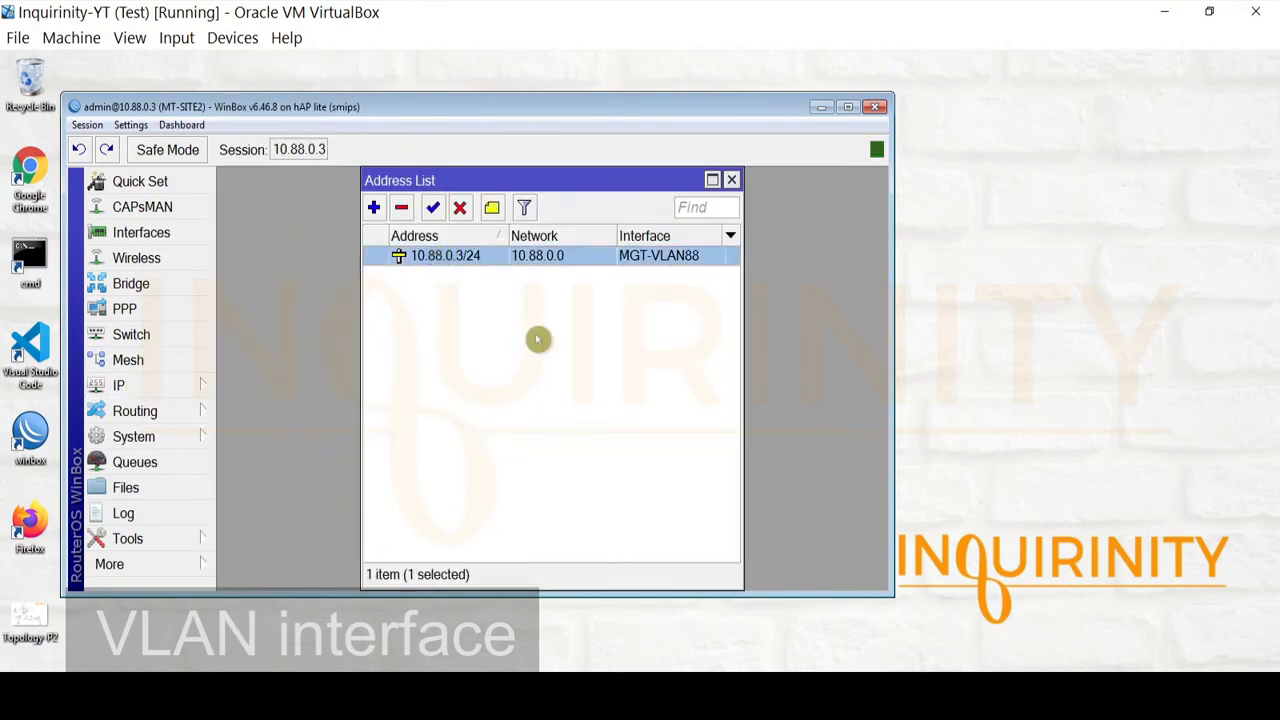
double_click(478, 261)
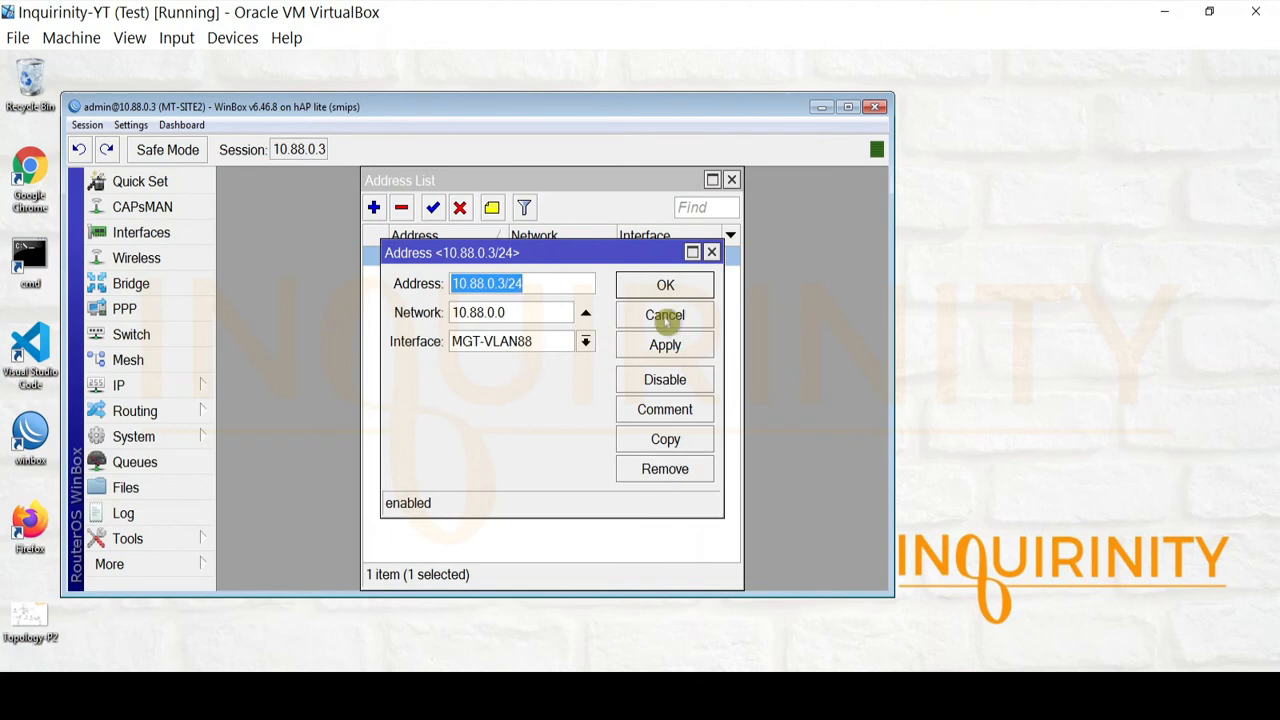
click(665, 315)
click(732, 181)
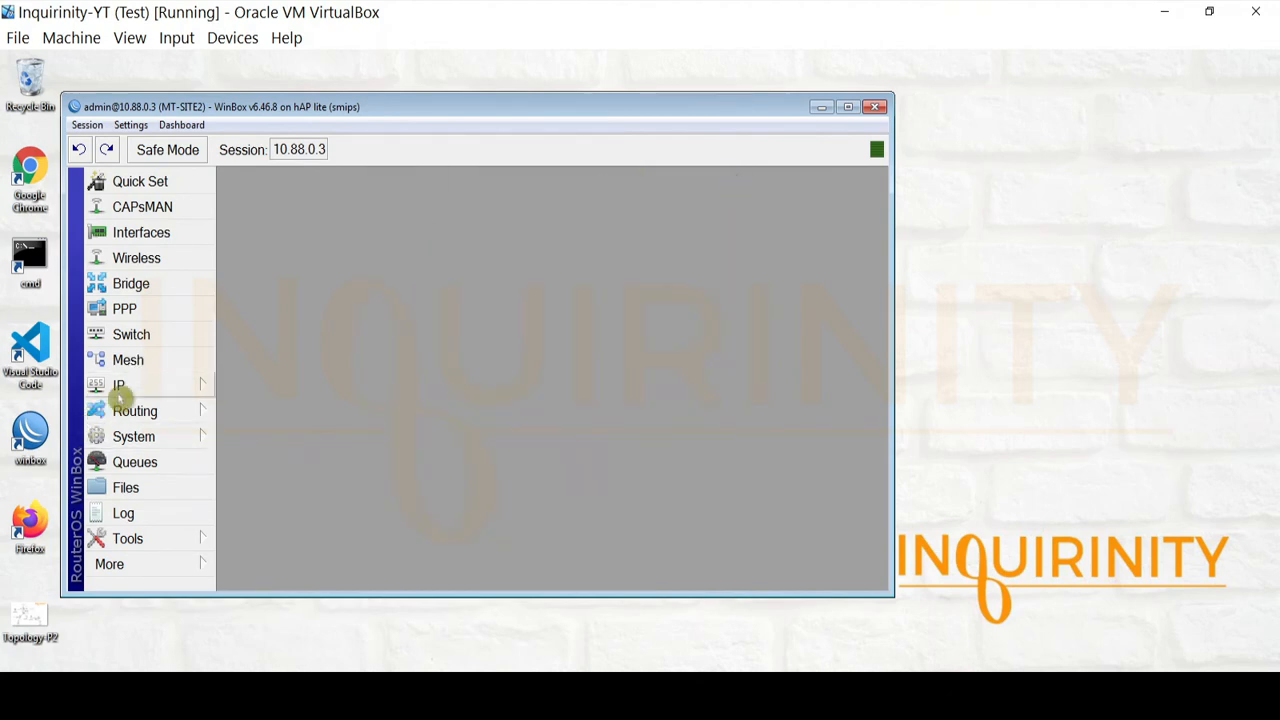
Open IP > Hotspot to find no servers, then switch to the Topology-P2 diagram
click(112, 392)
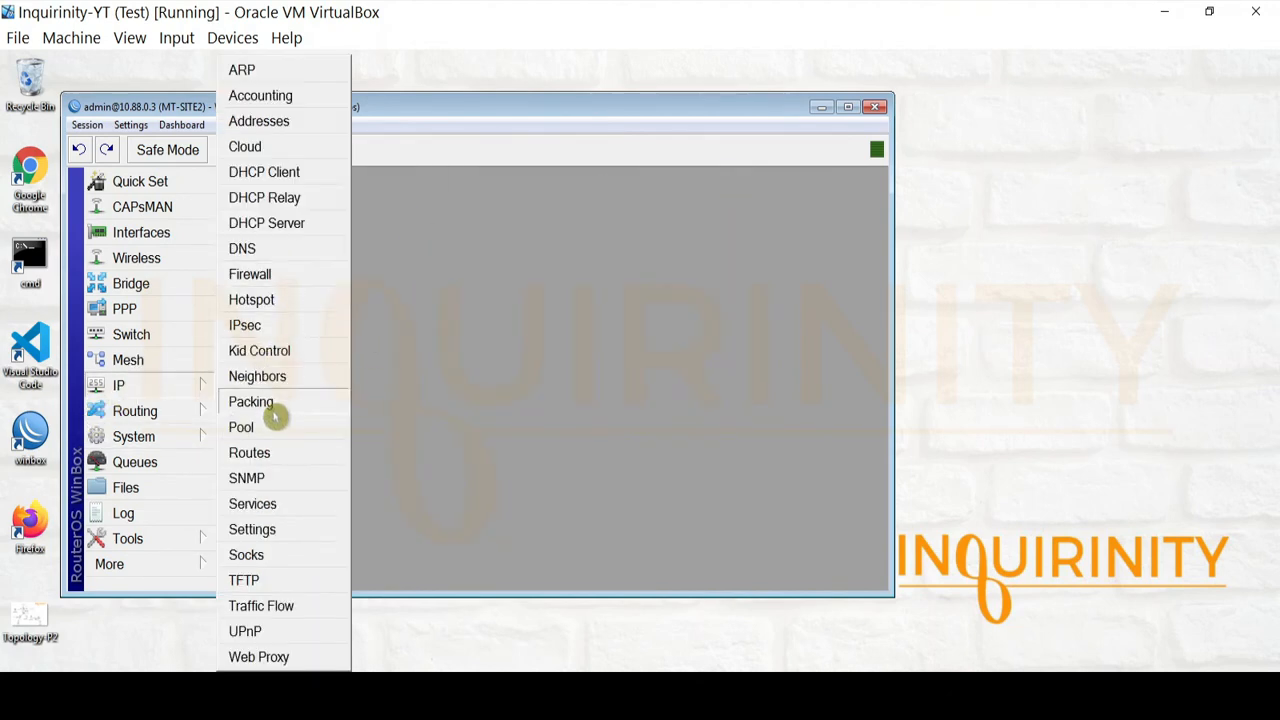
click(278, 300)
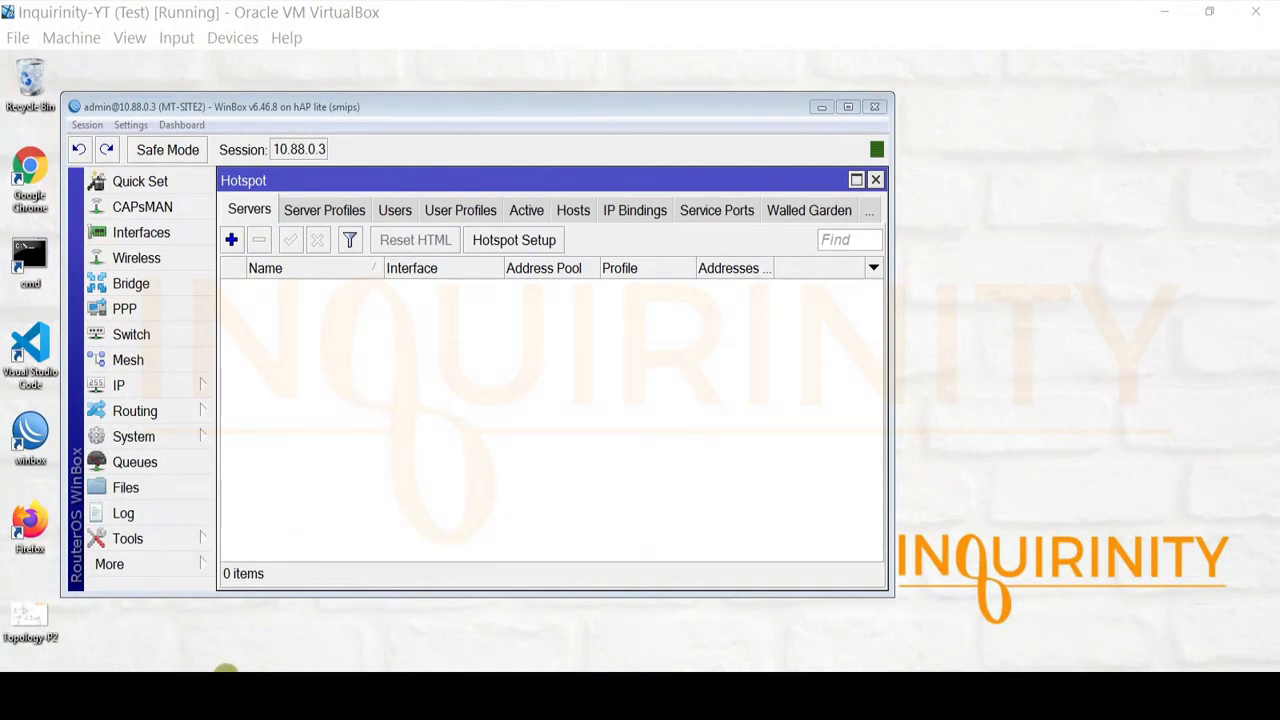
click(222, 690)
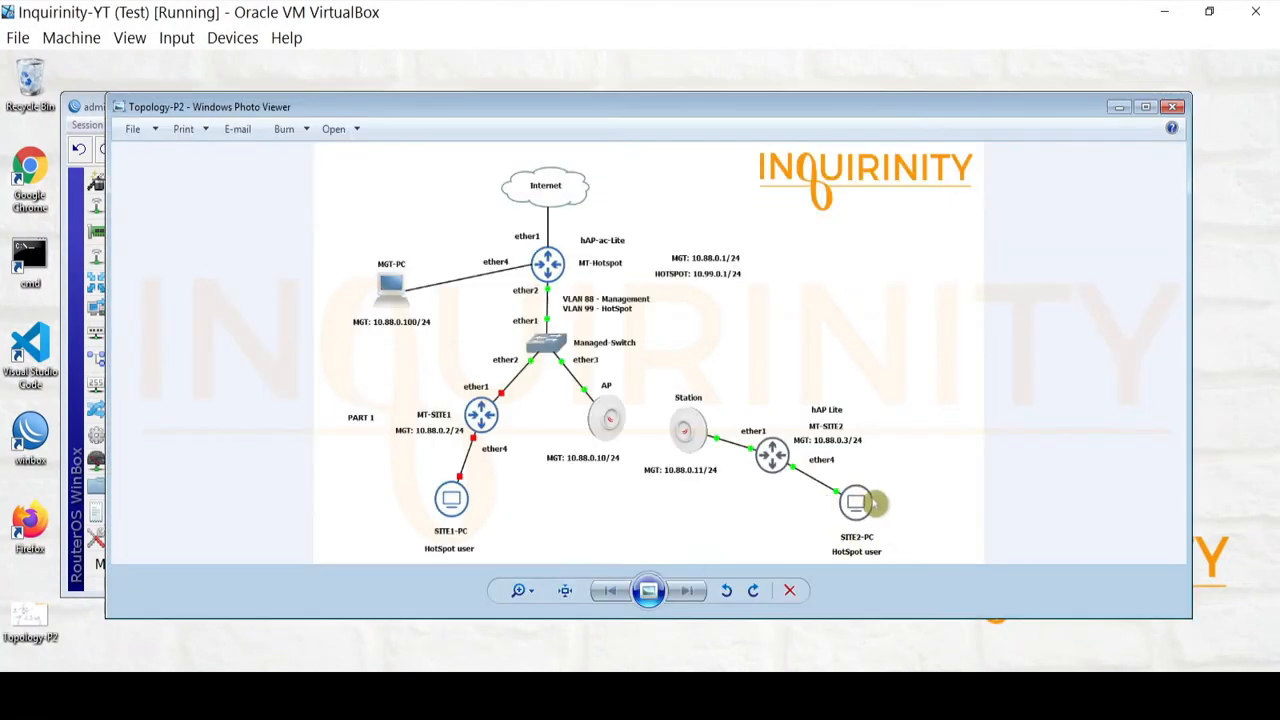
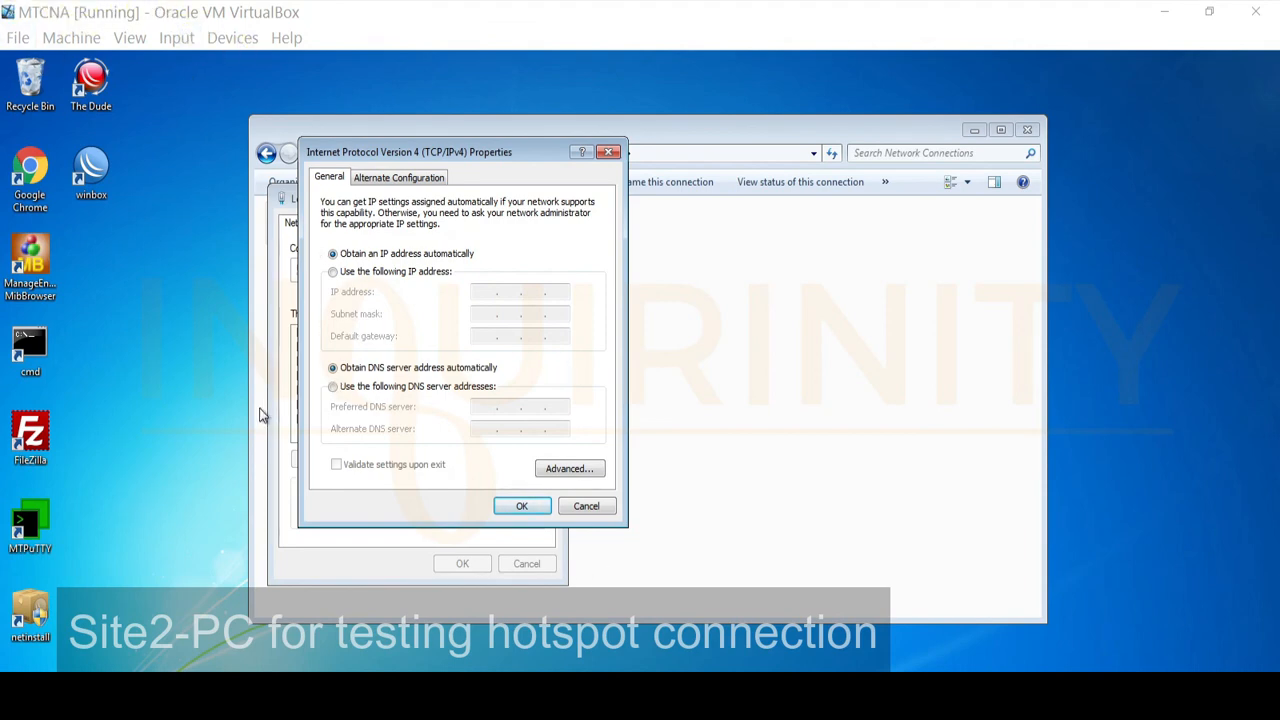
Leave IPv4 on automatic IP and DNS, and close both adapter properties dialogs without changes
mouse_move(447, 152)
mouse_down()
mouse_move(470, 160)
mouse_move(449, 168)
mouse_up()
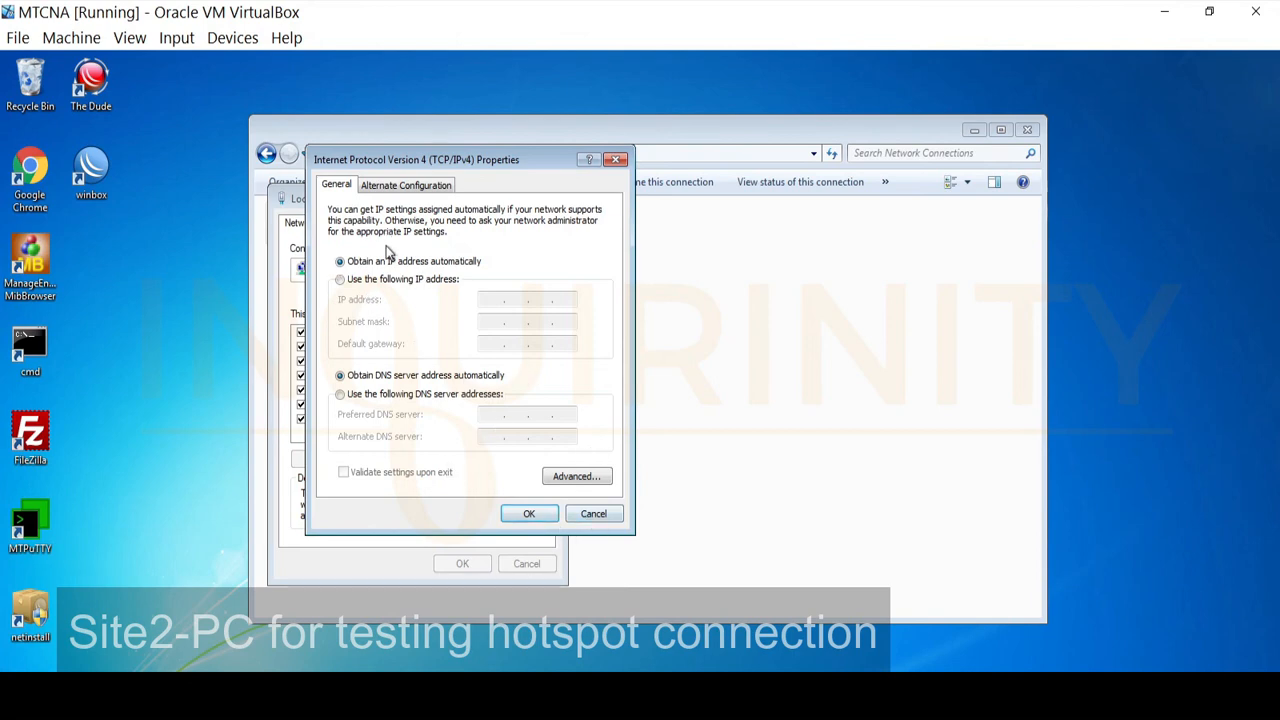
click(592, 516)
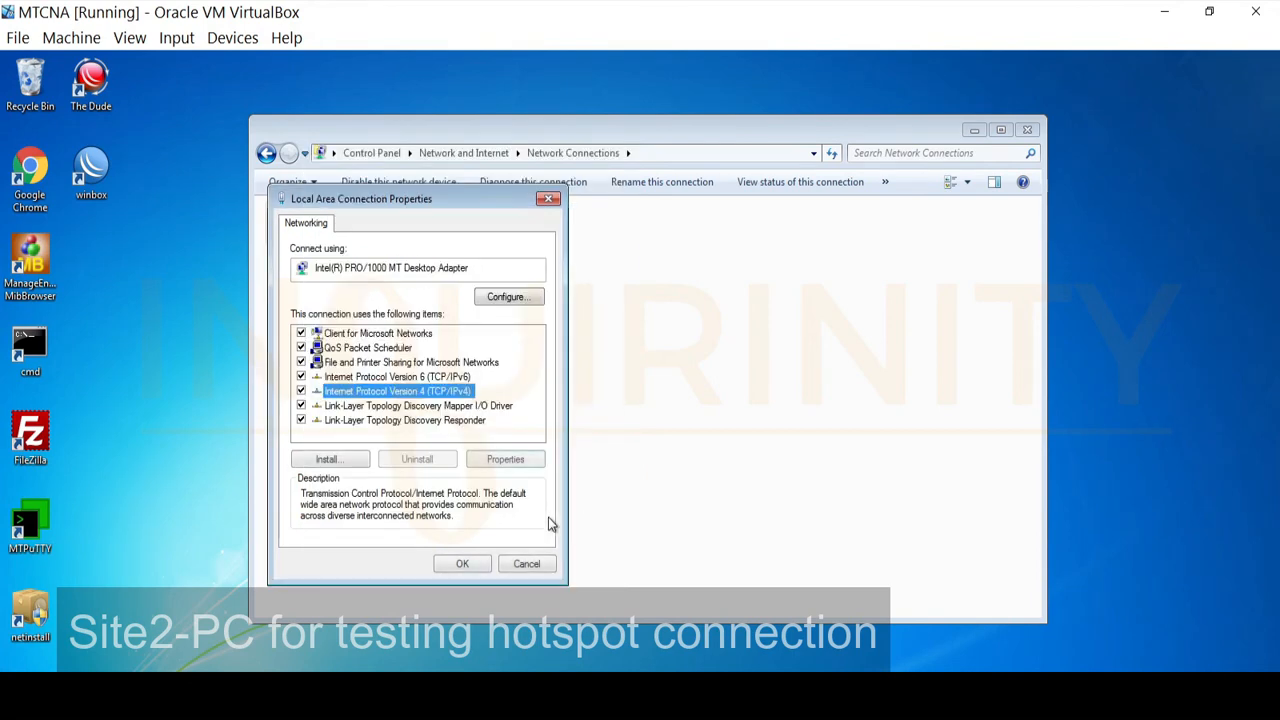
click(463, 563)
Check Local Area Connection details show DHCP lease 10.99.0.251 from server 10.99.0.1
right_click(293, 230)
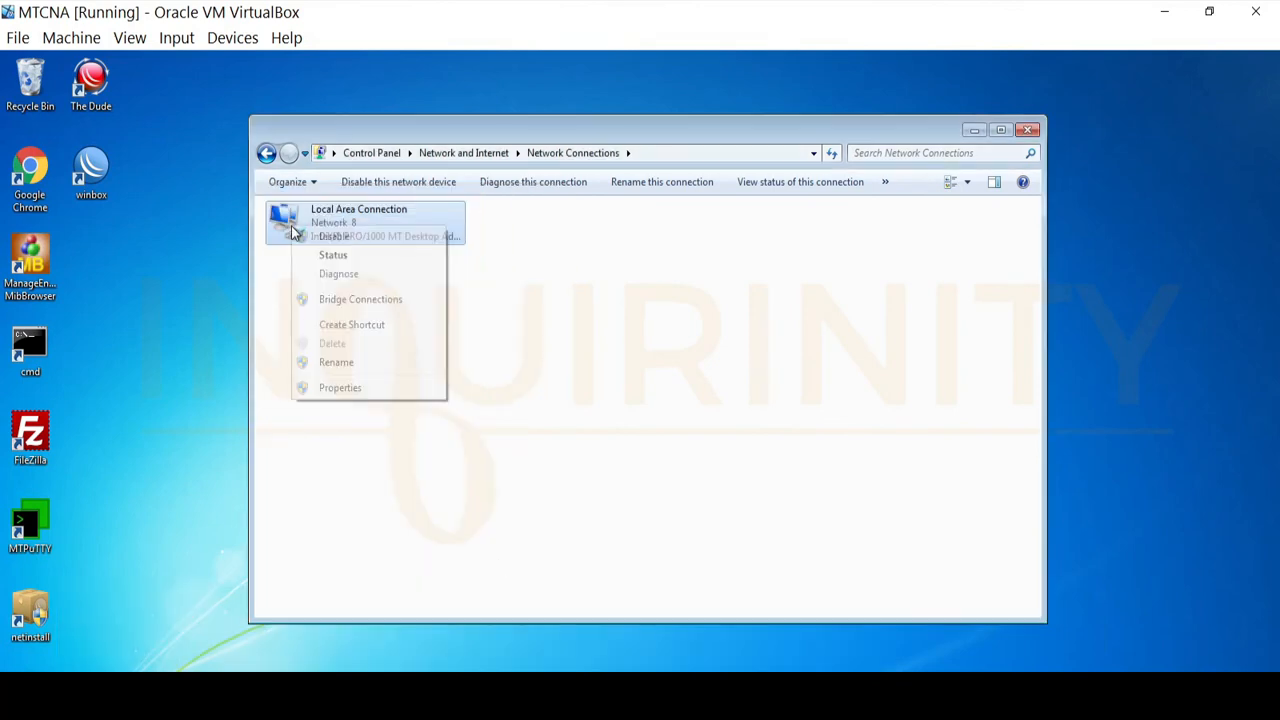
click(313, 258)
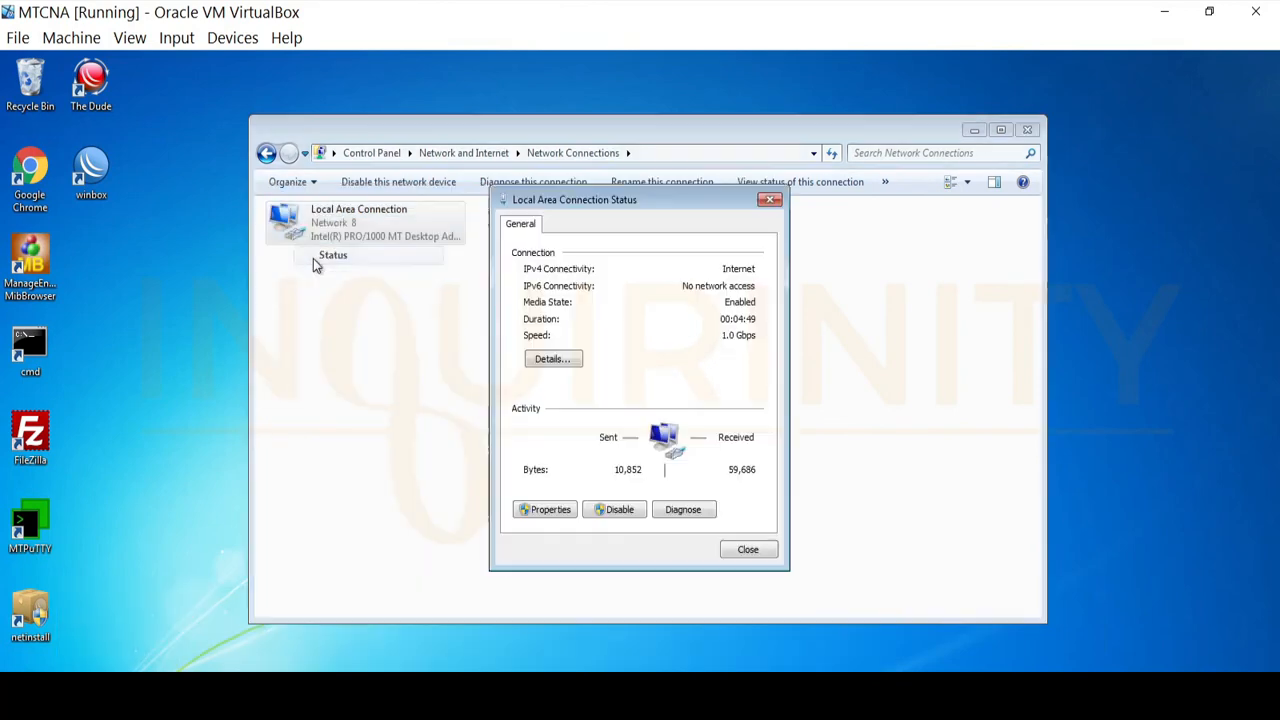
click(552, 360)
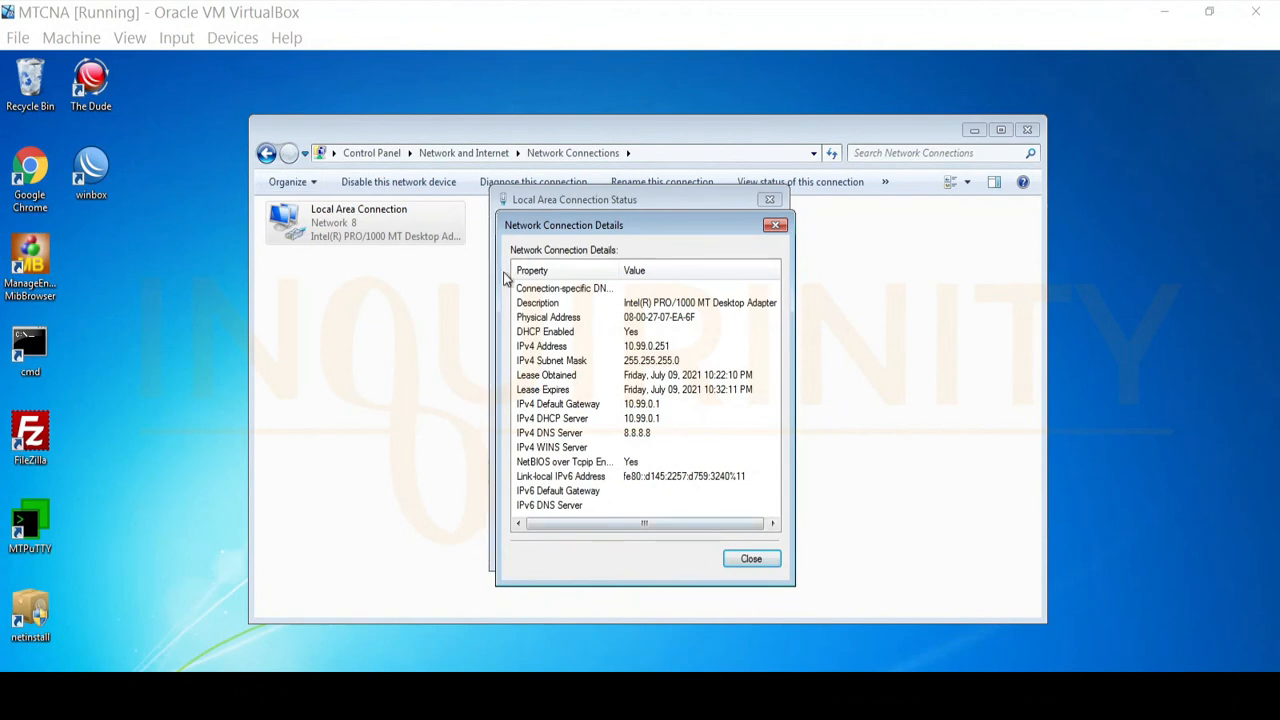
click(750, 559)
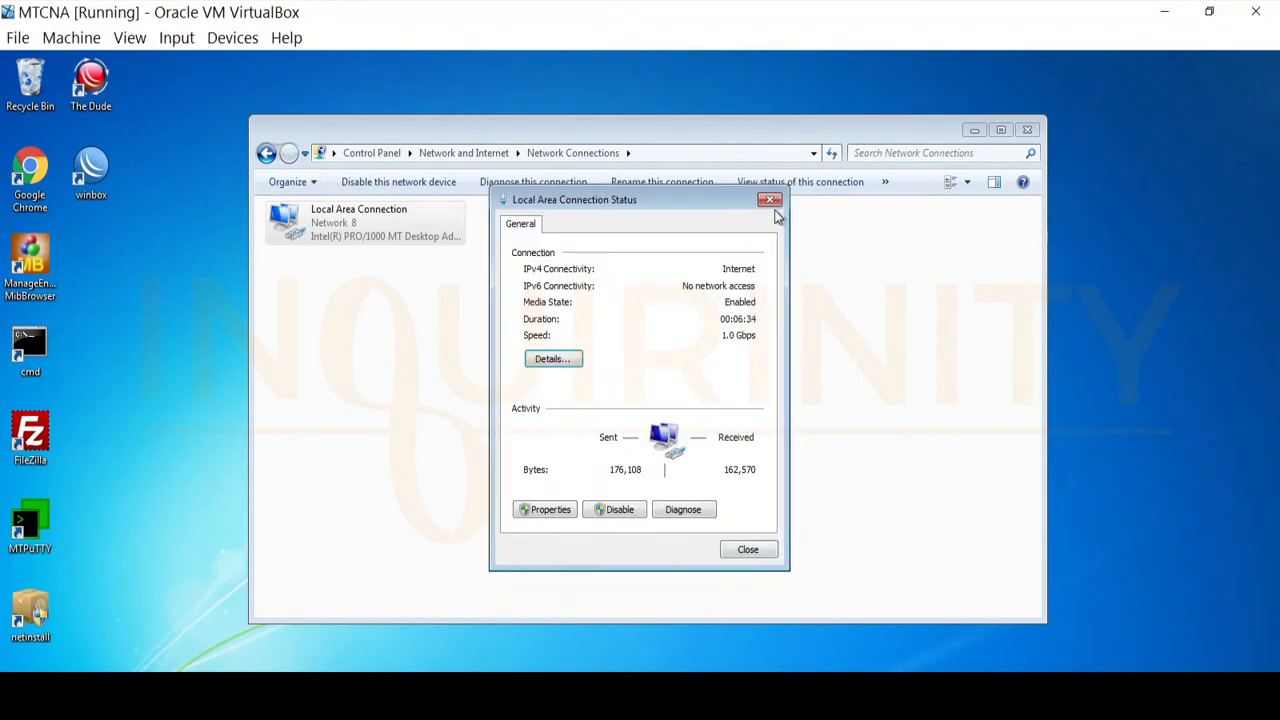
click(775, 202)
click(976, 130)
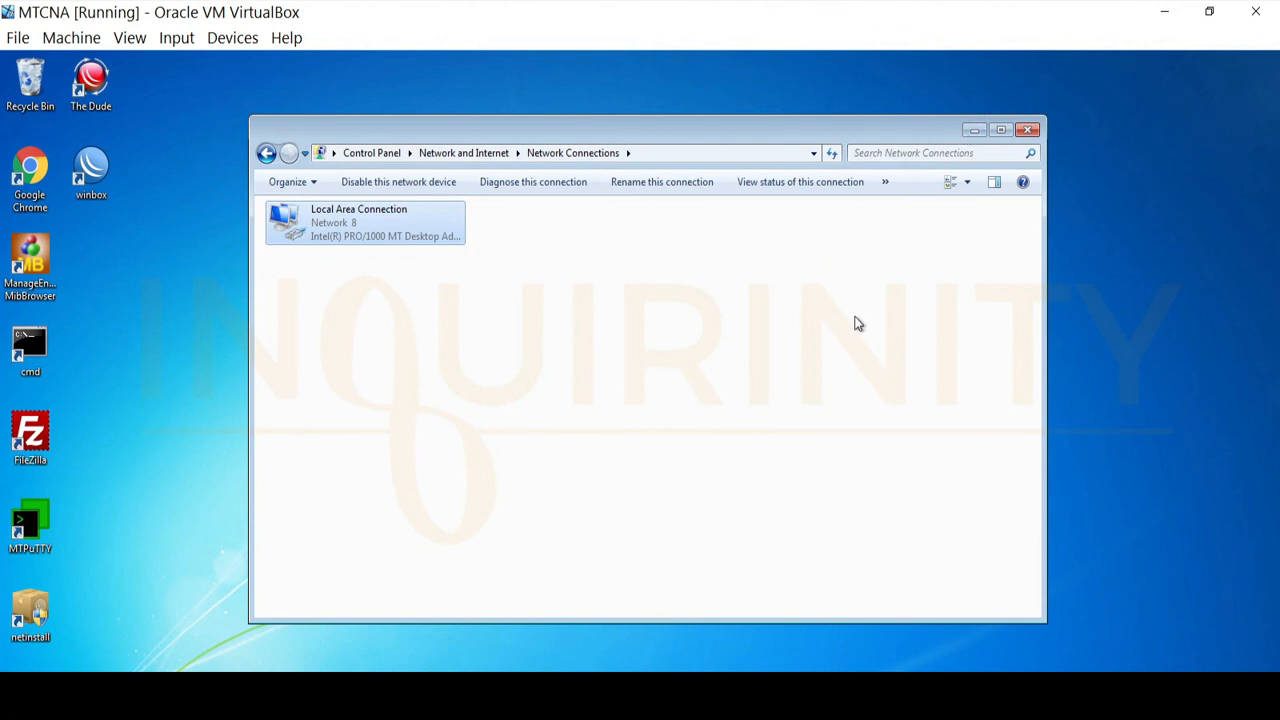
Launch Chrome and browse to inquirinity.hotspot to bring up the hotspot login page
click(30, 172)
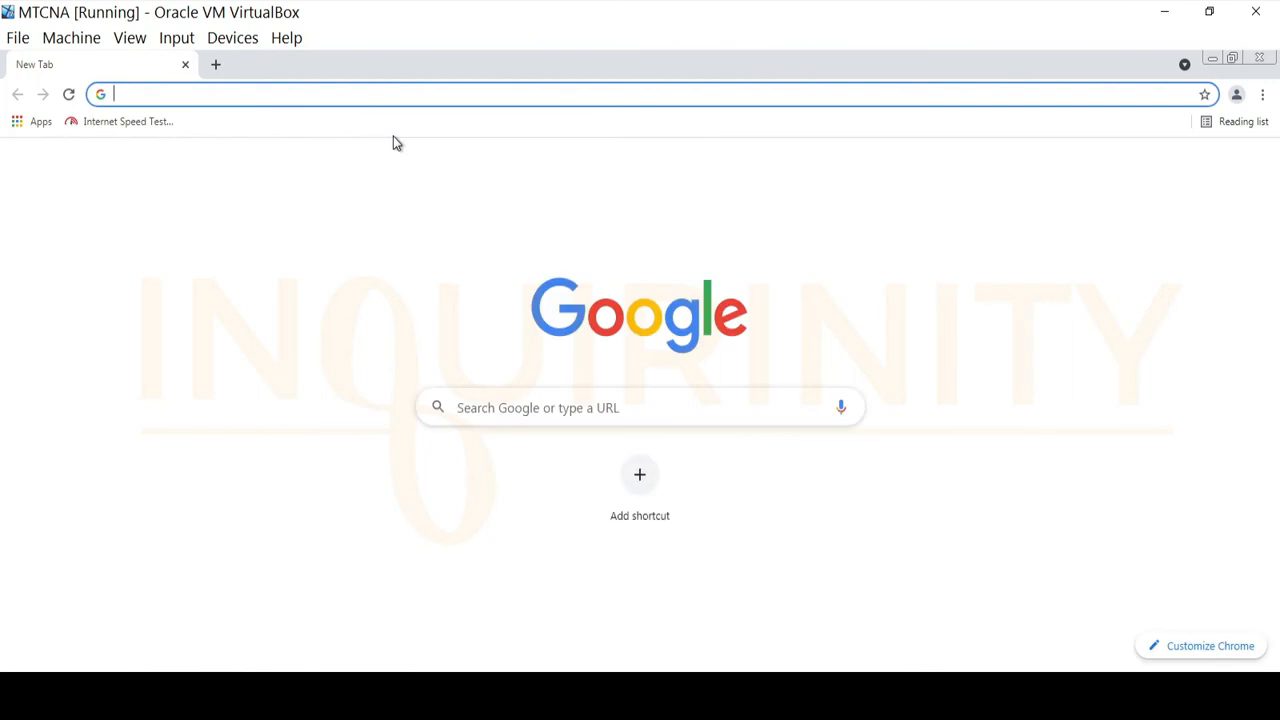
text(h==)
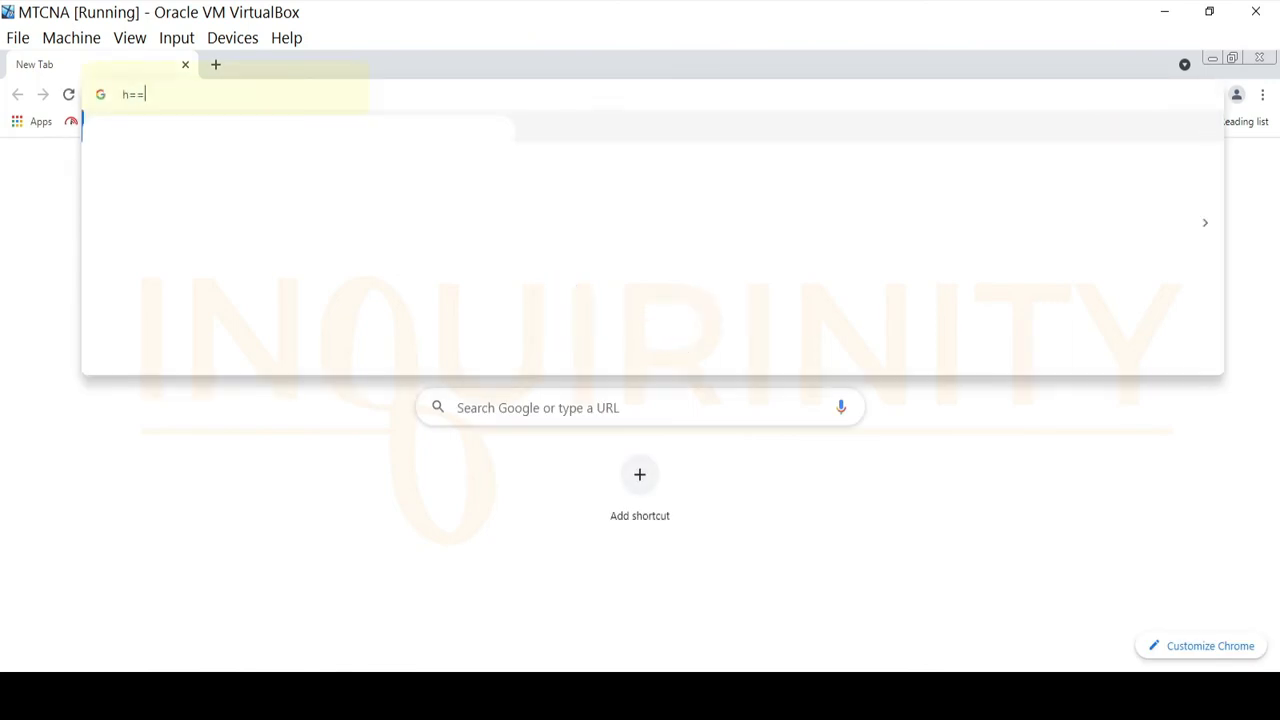
key(BackSpace)
key(BackSpace)
key(BackSpace)
text(h)
key(BackSpace)
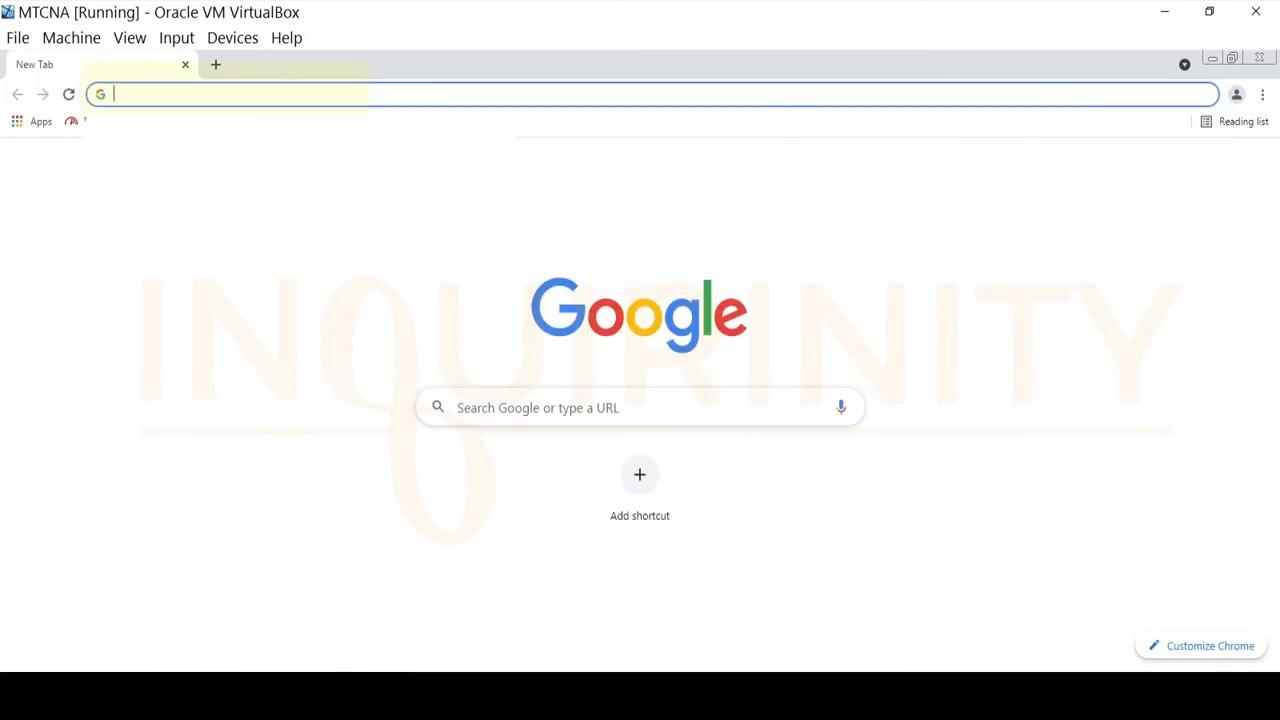
text(inqu)
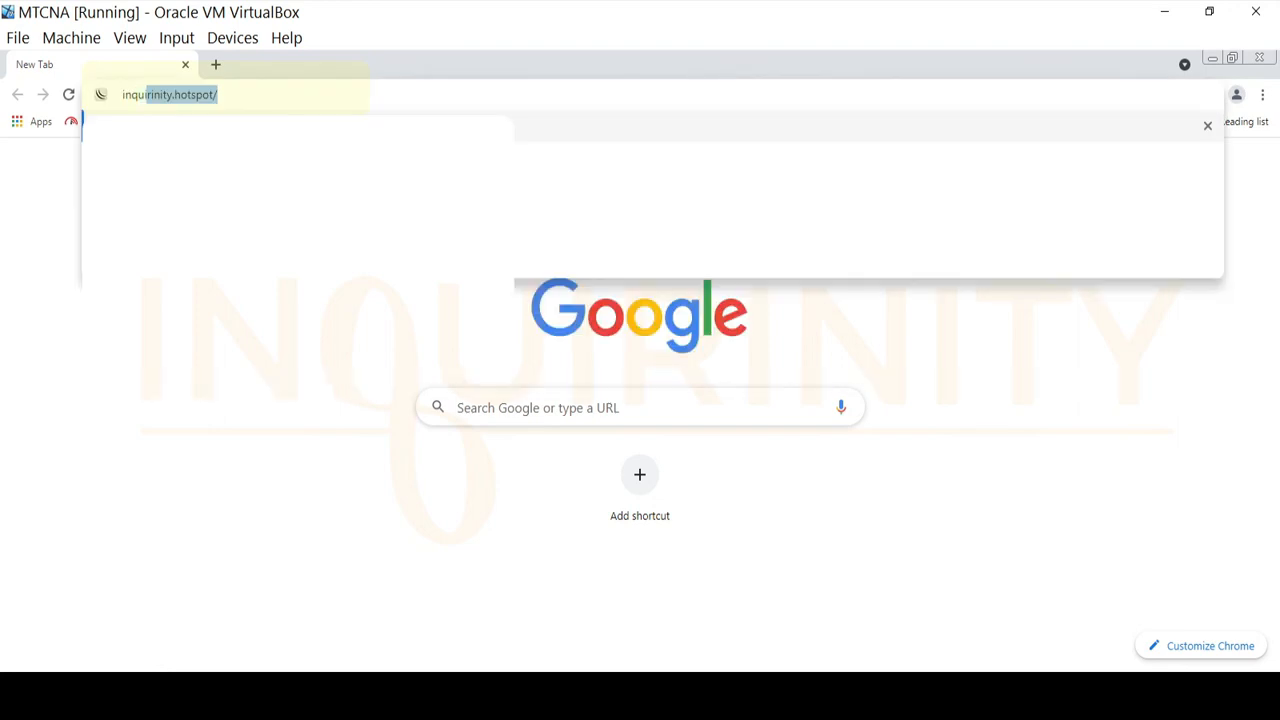
key(Right)
key(BackSpace)
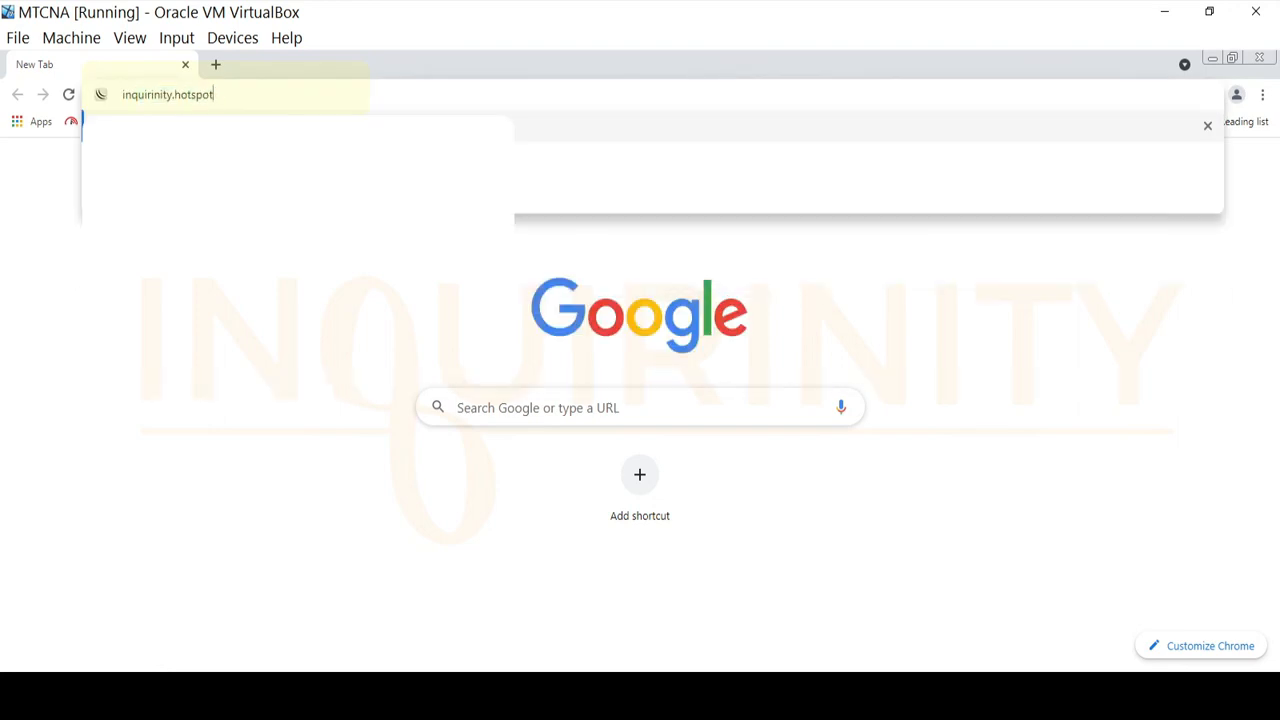
key(Return)
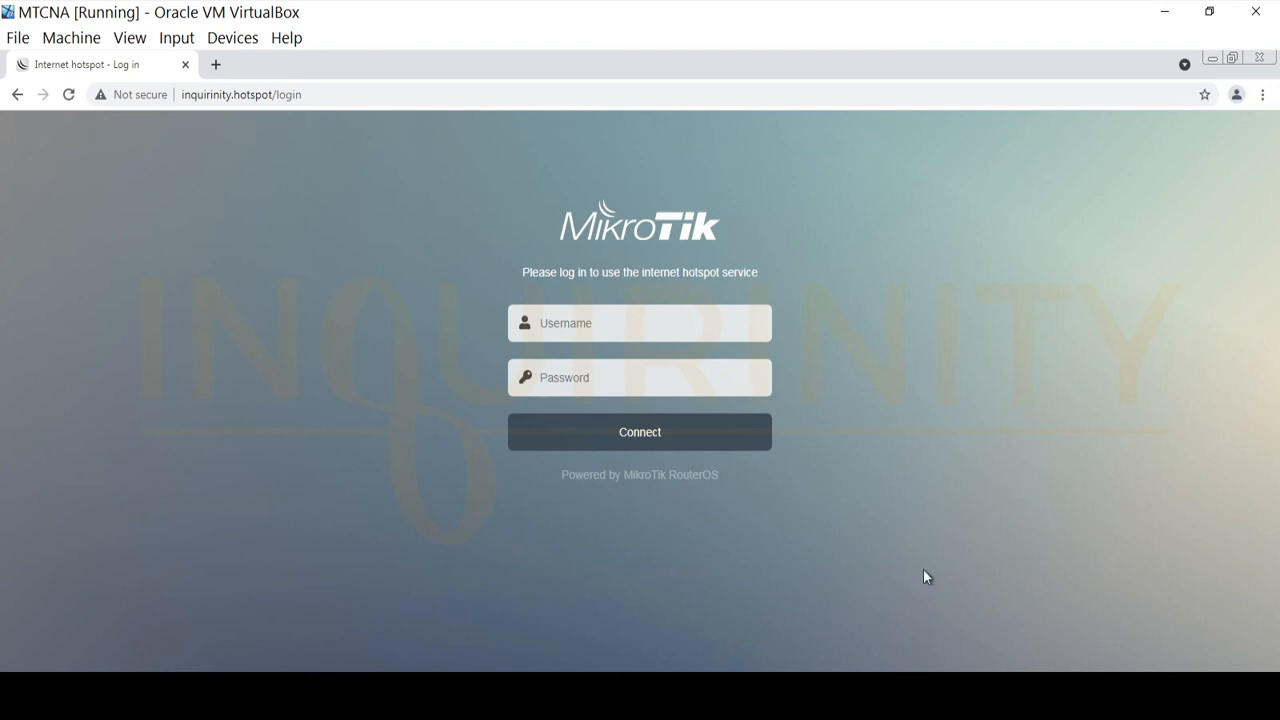
Log in to the hotspot with username user2 and the account password
click(576, 323)
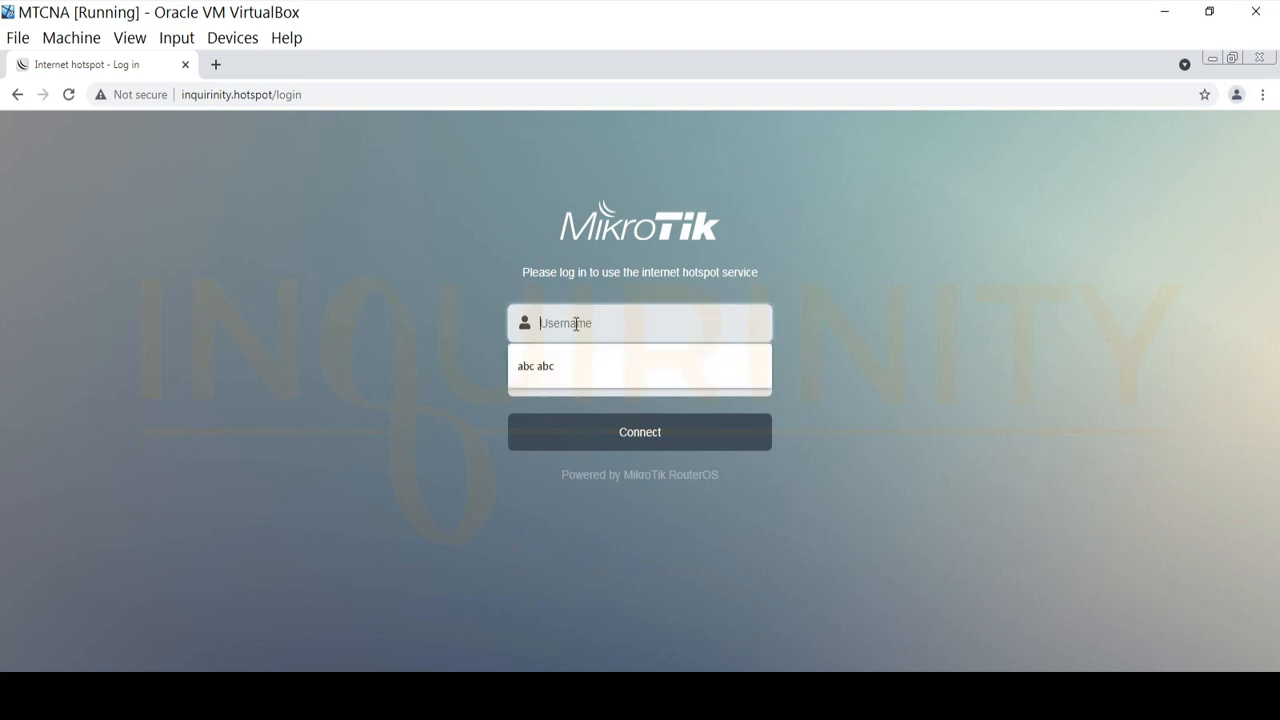
text(user2)
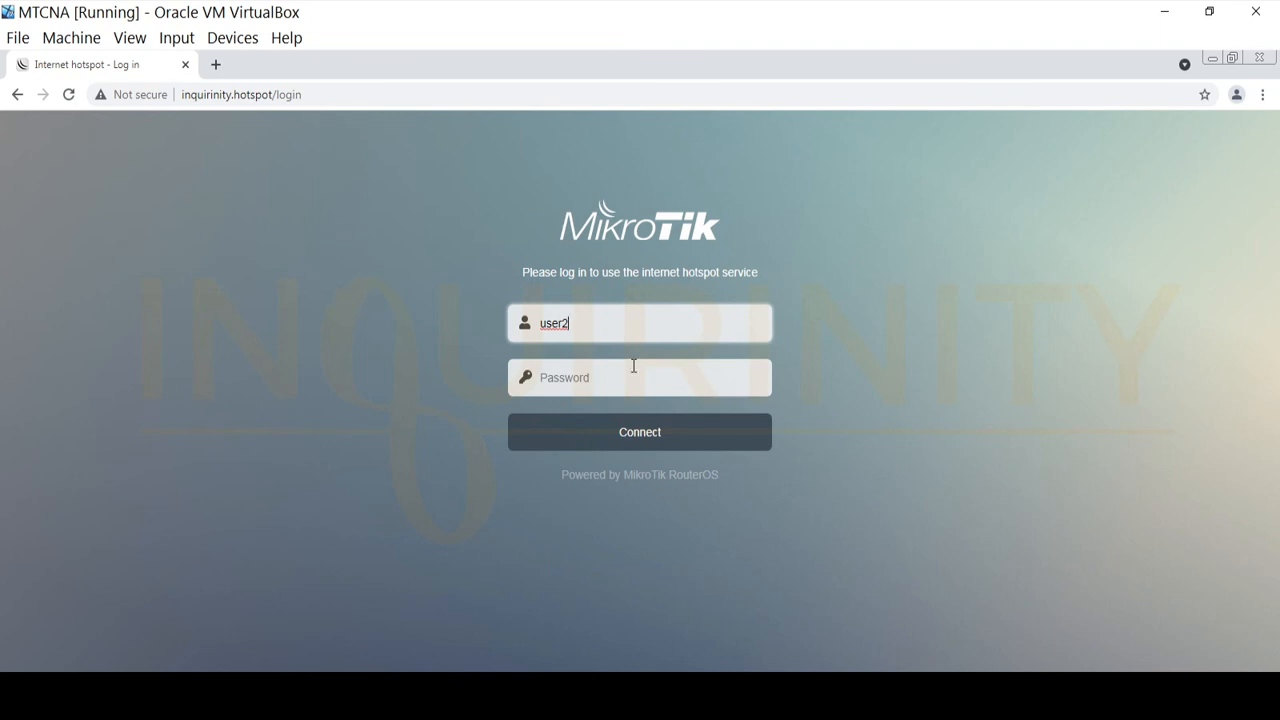
click(606, 385)
text(password)
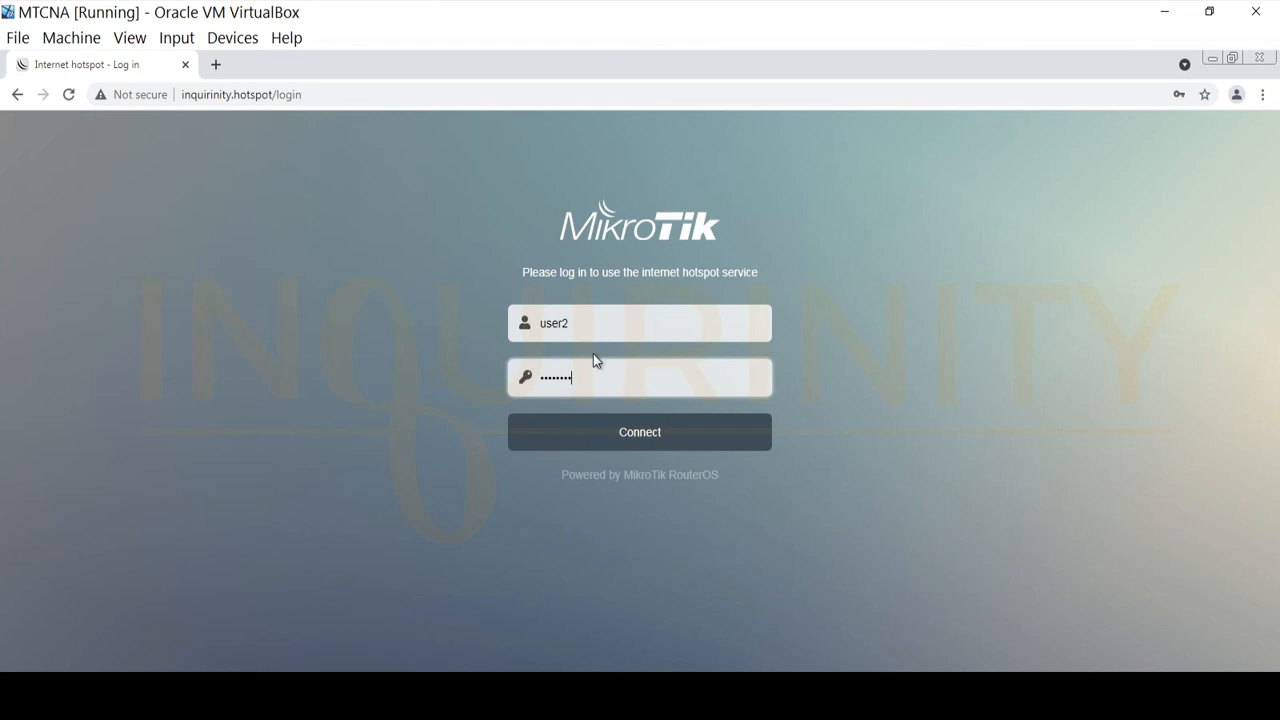
click(622, 438)
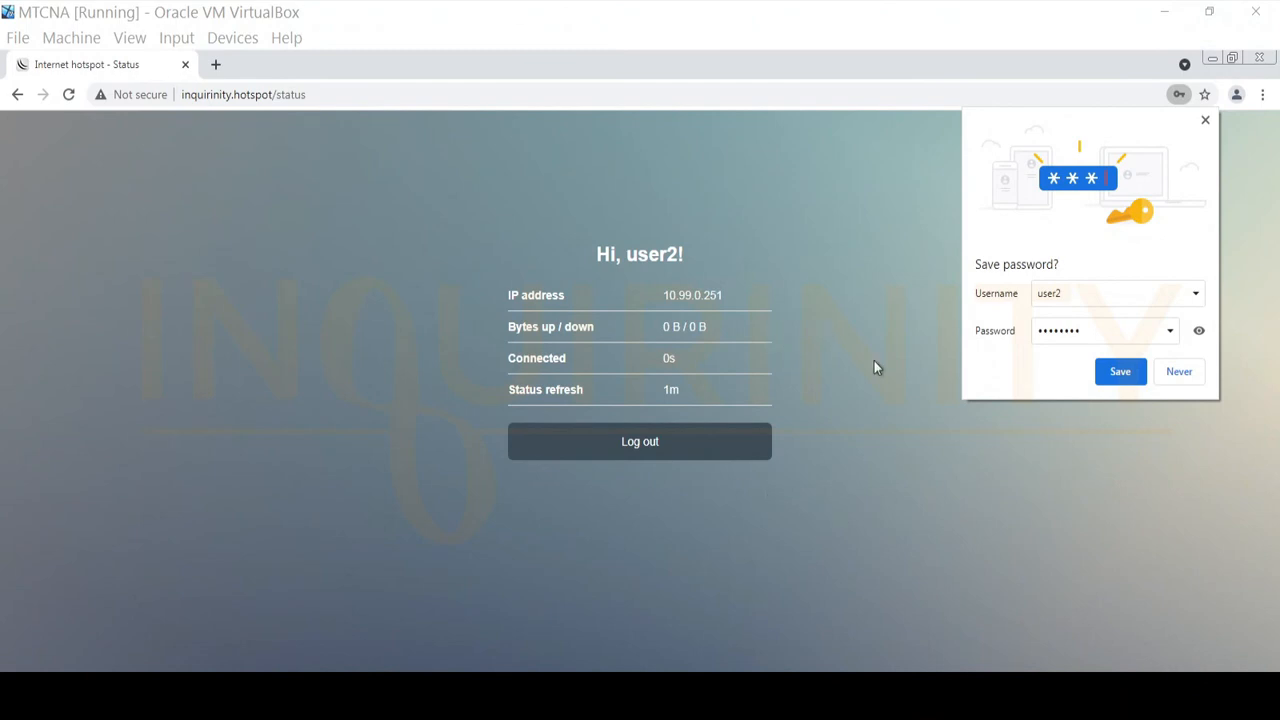
click(1179, 374)
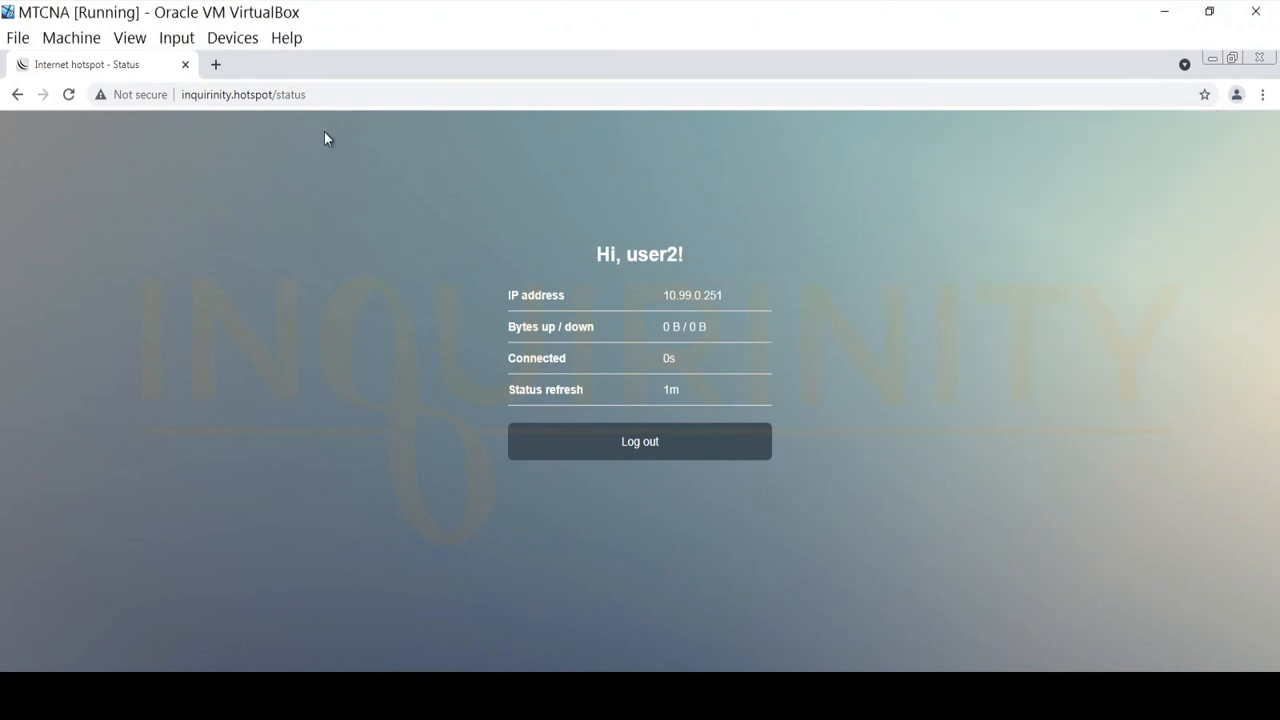
click(215, 64)
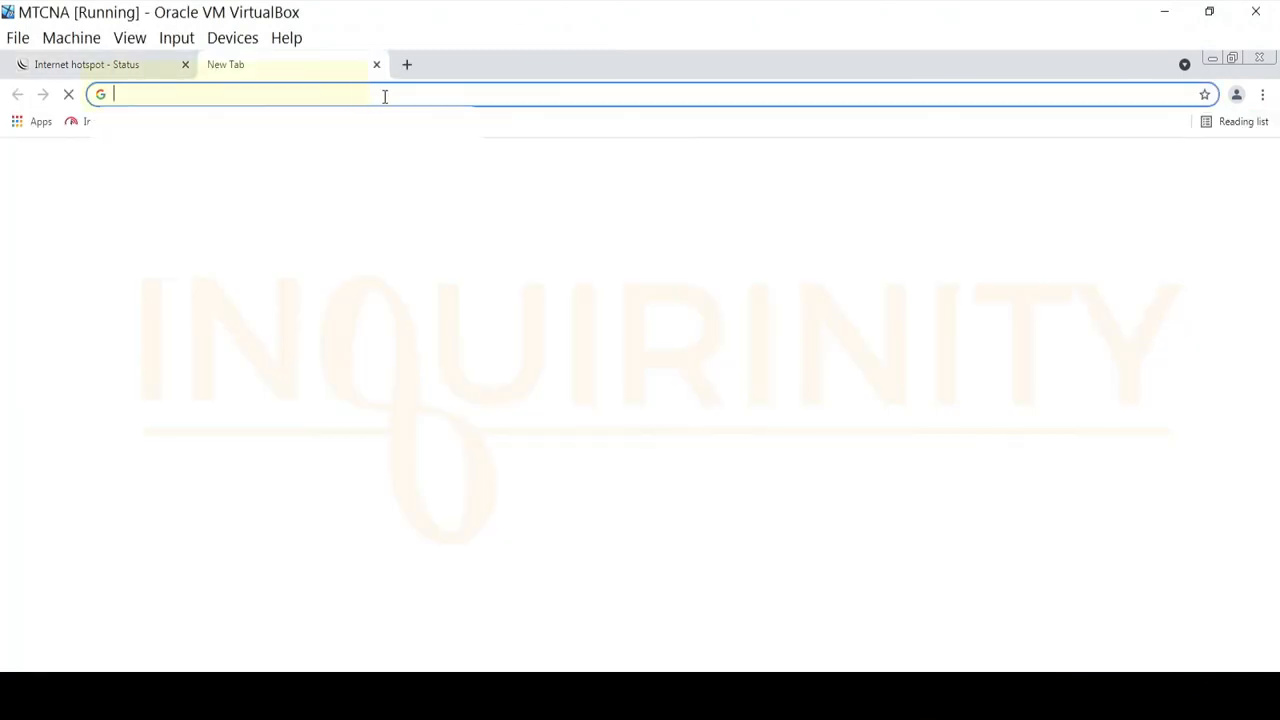
text(www.mik)
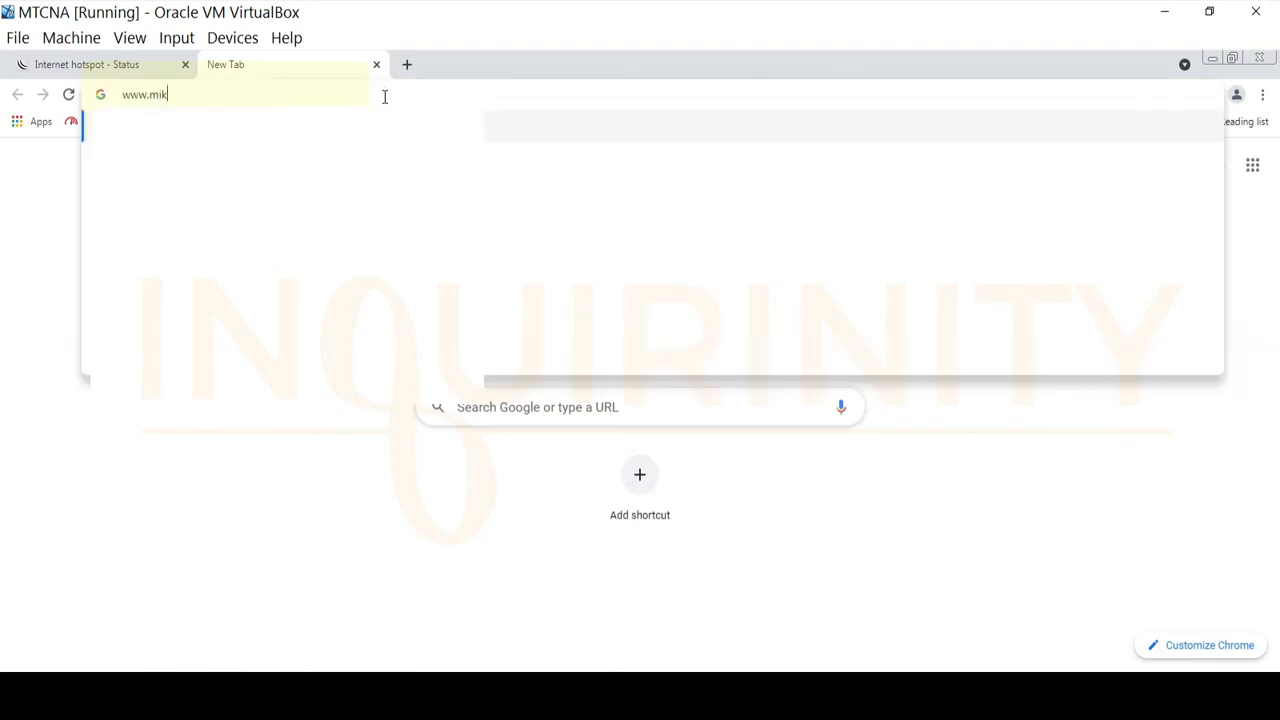
text(rotik.com)
key(Return)
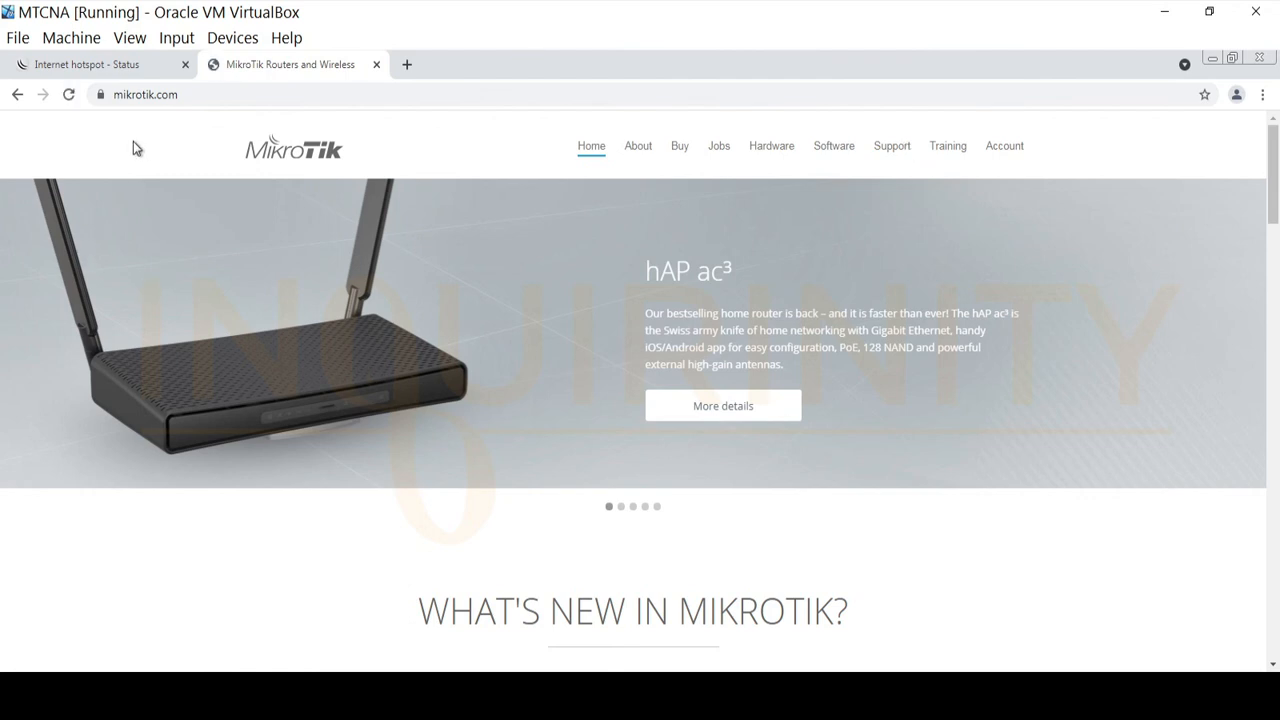
click(102, 66)
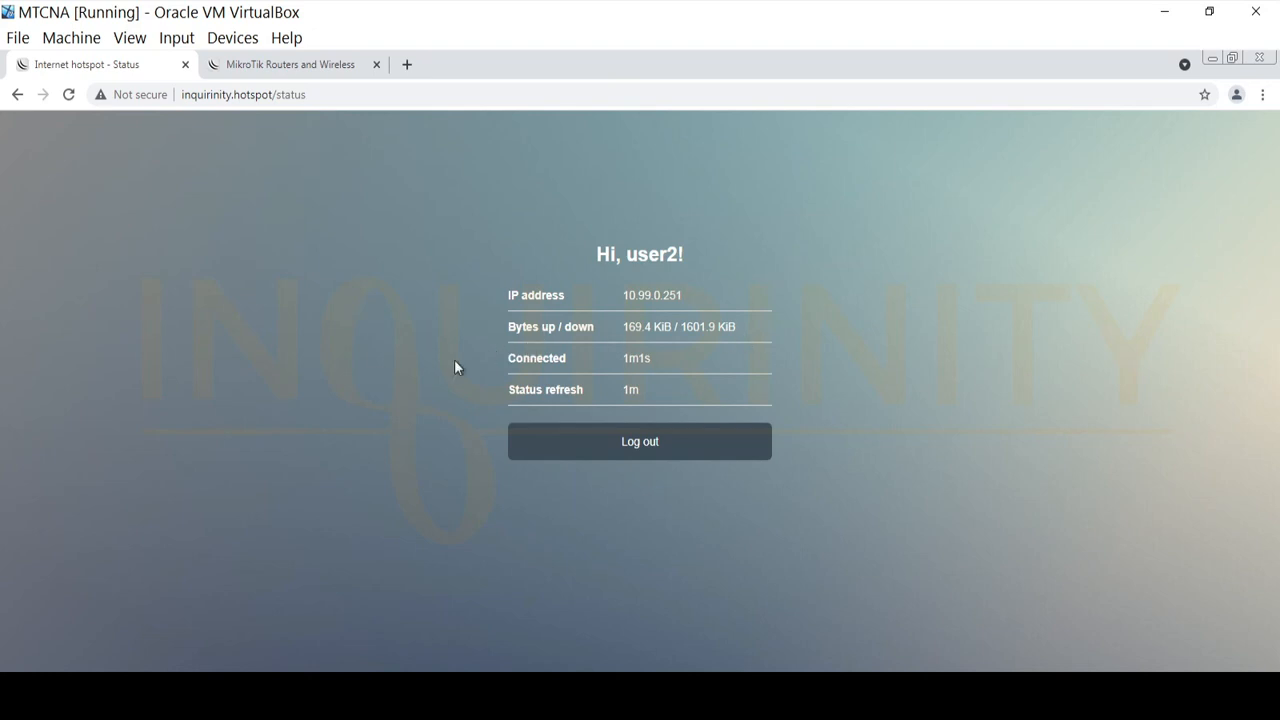
click(304, 64)
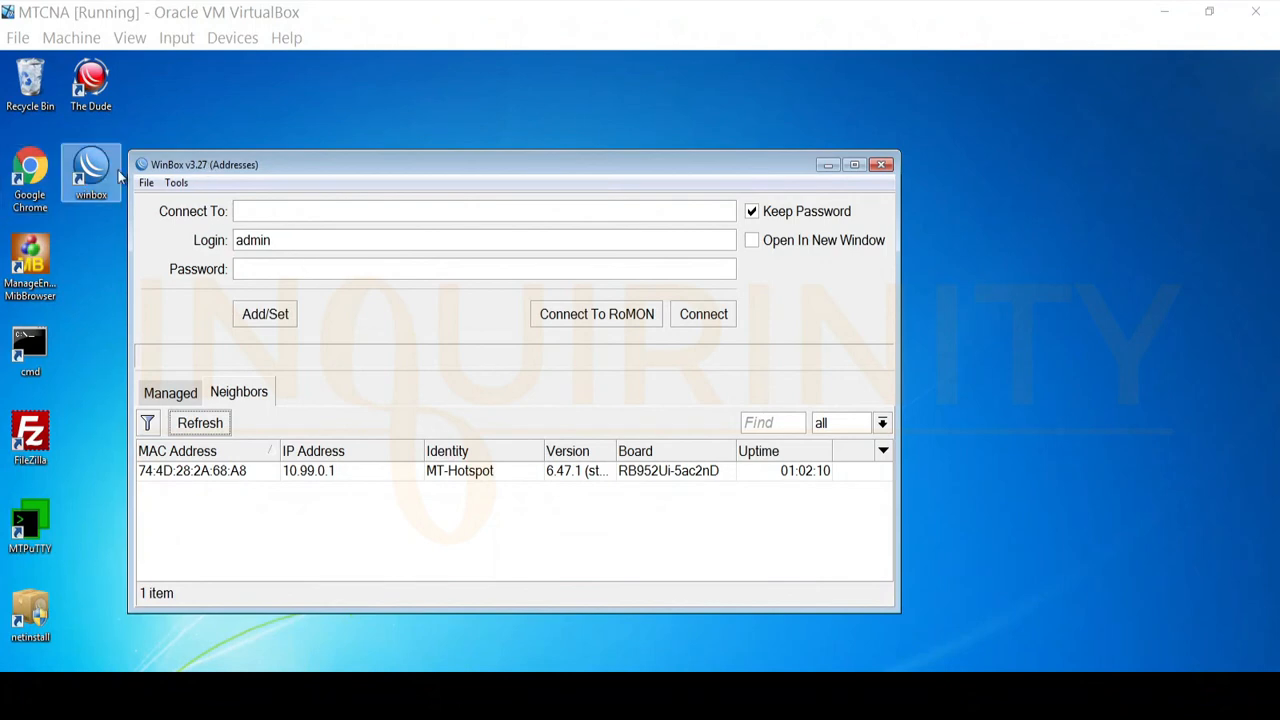
Select neighbour MT-Hotspot (MAC 74:4D:28:2A:68:A8) in WinBox as the connection target
drag(282, 162, 309, 161)
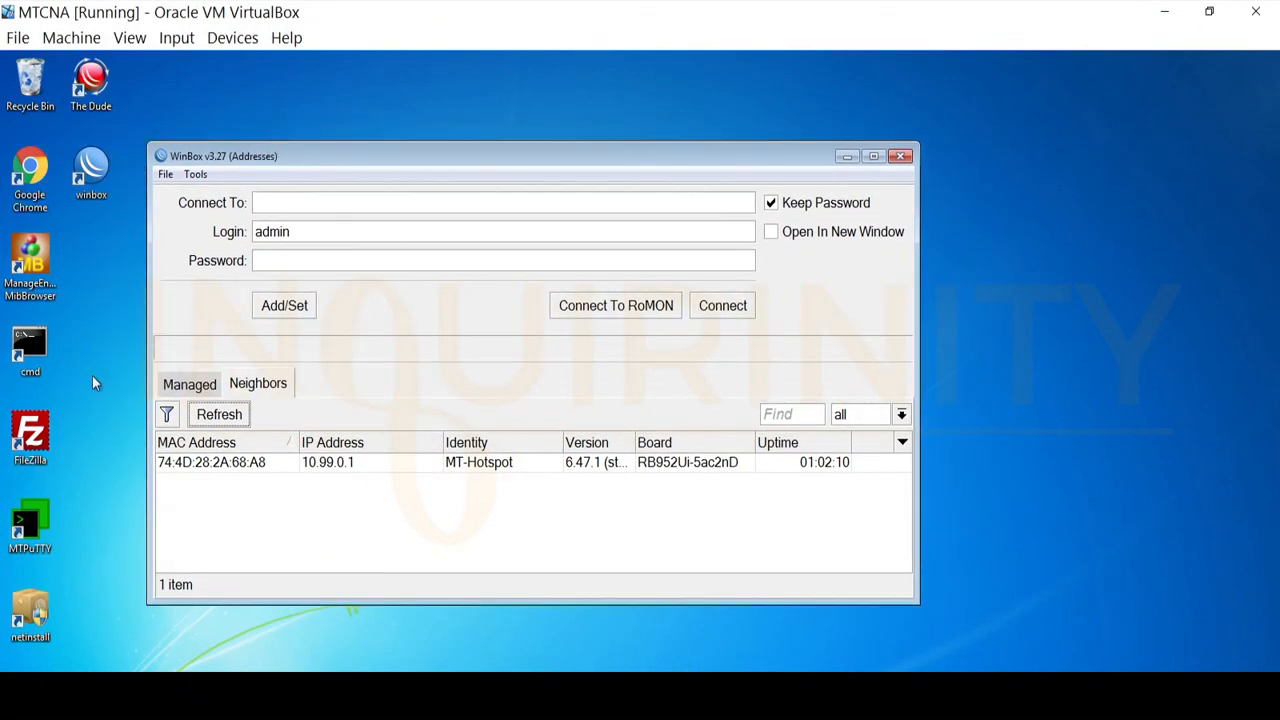
click(219, 466)
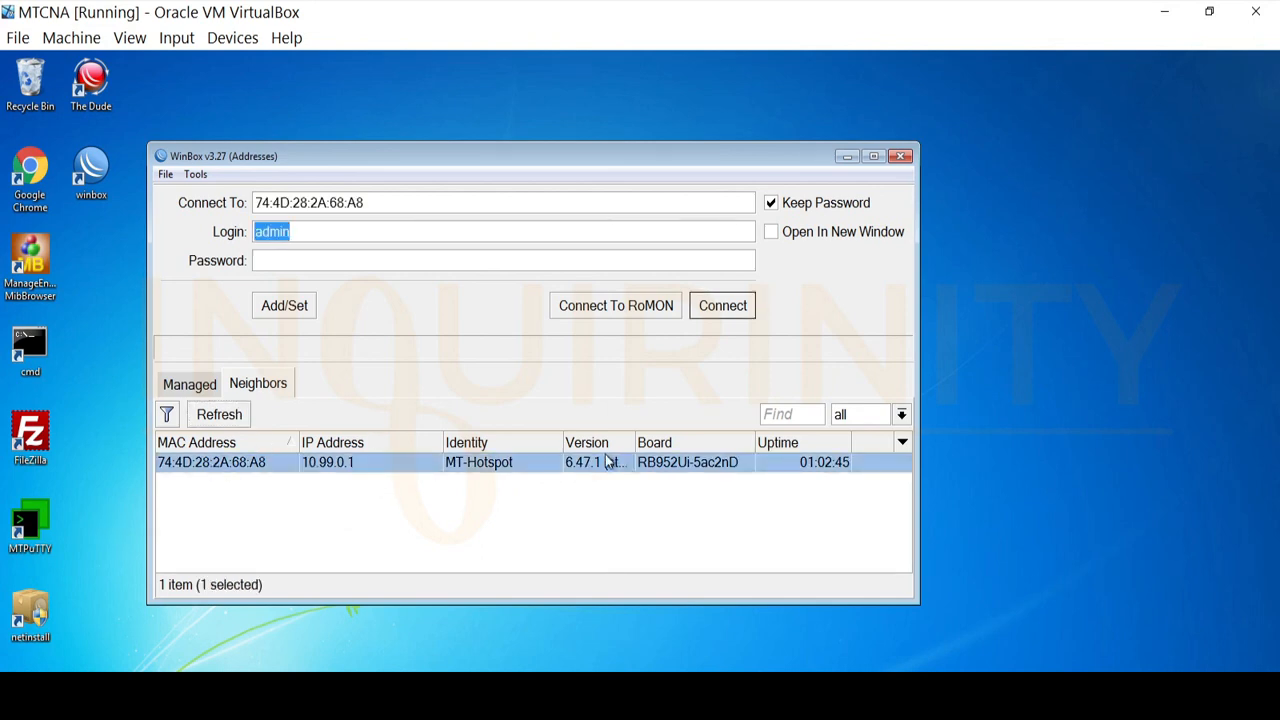